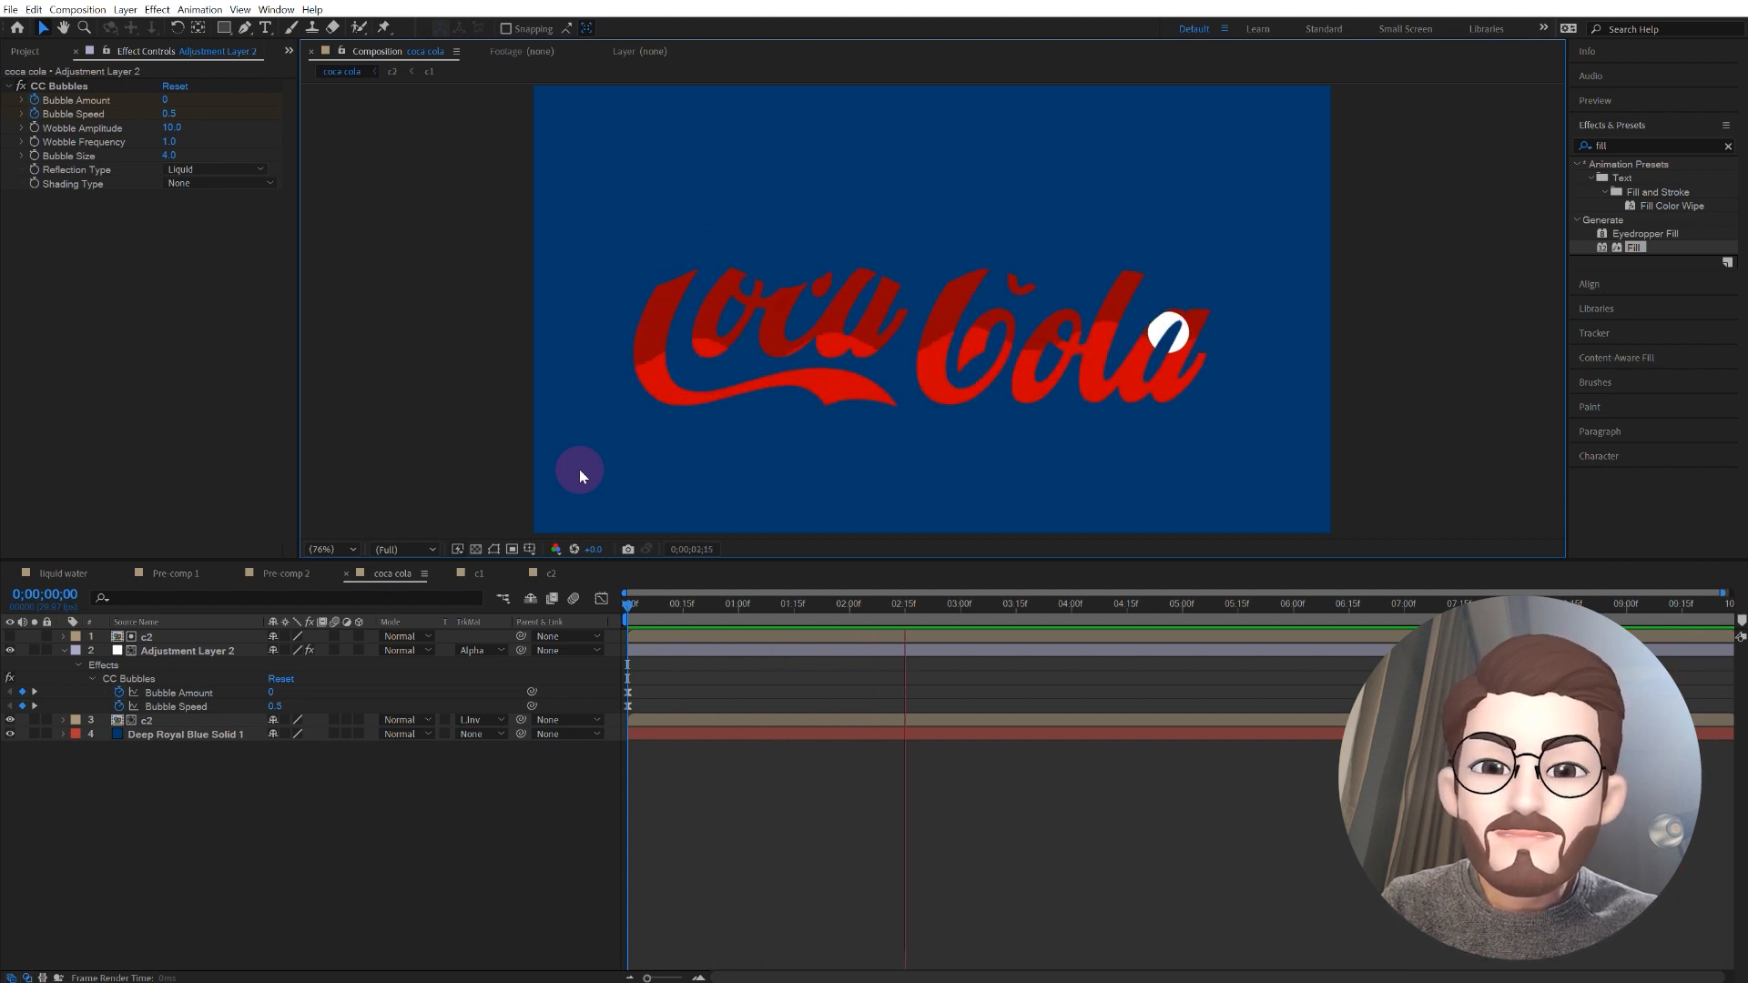
Step: Create a new composition named "cola" with a duration of 12 seconds
left_click(77, 9)
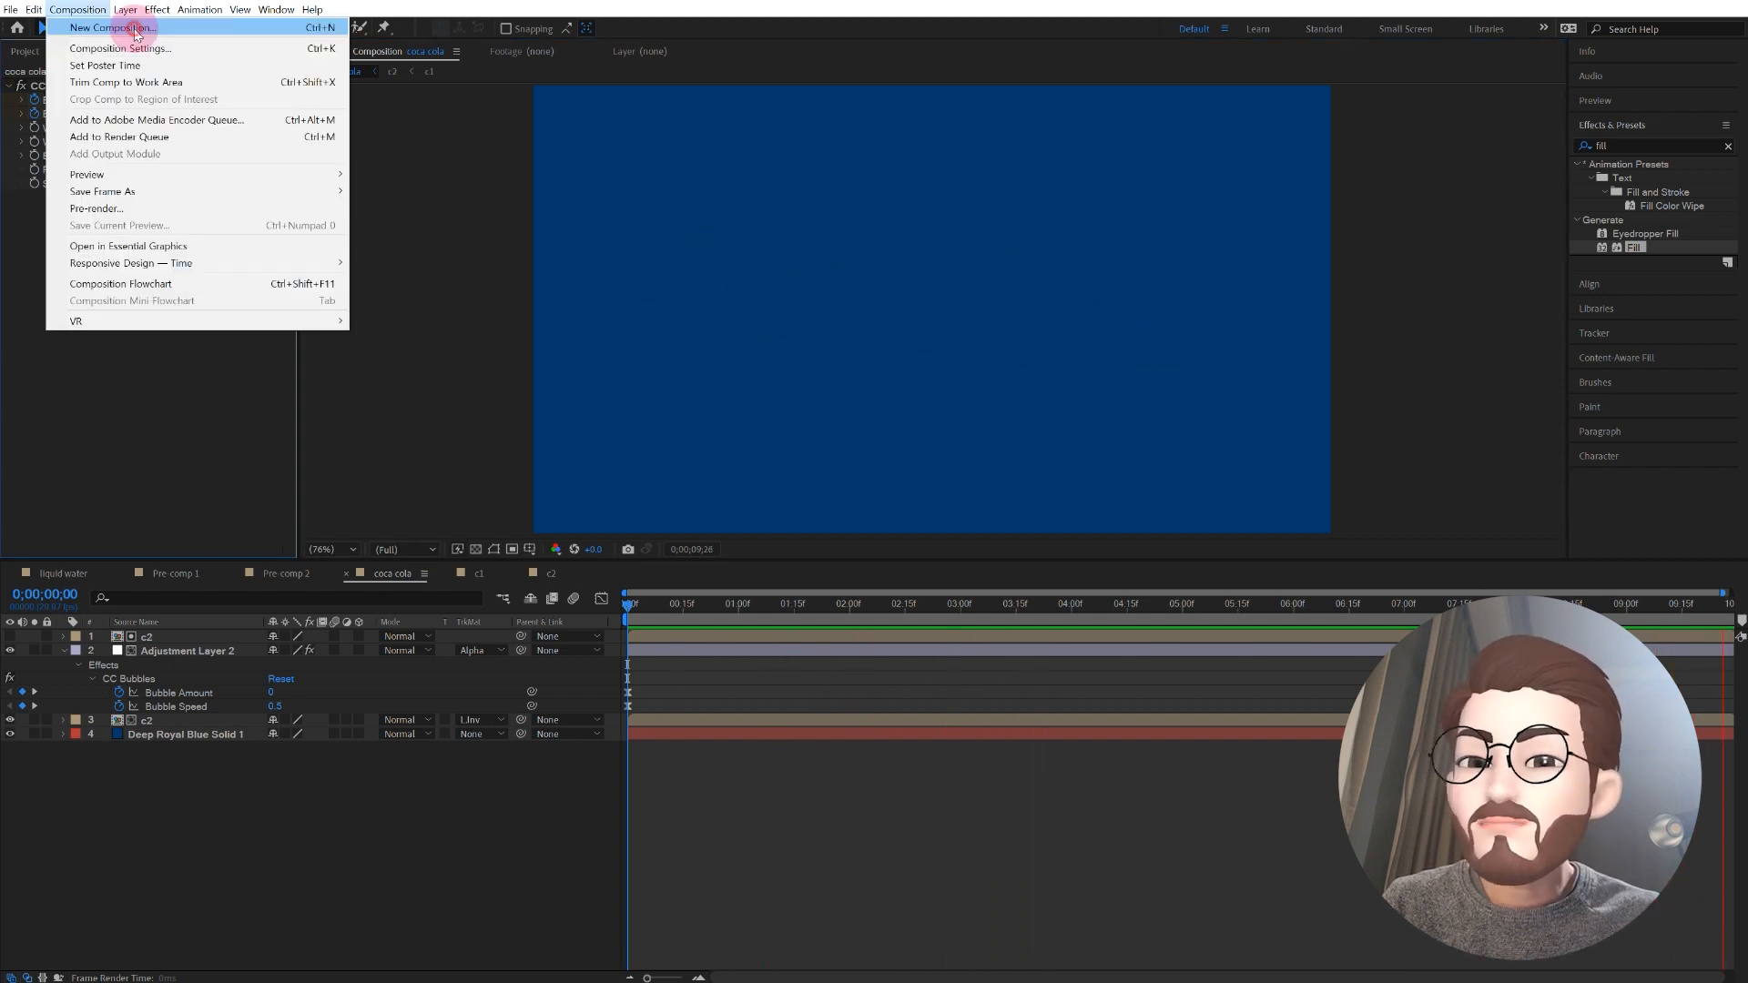
left_click(136, 29)
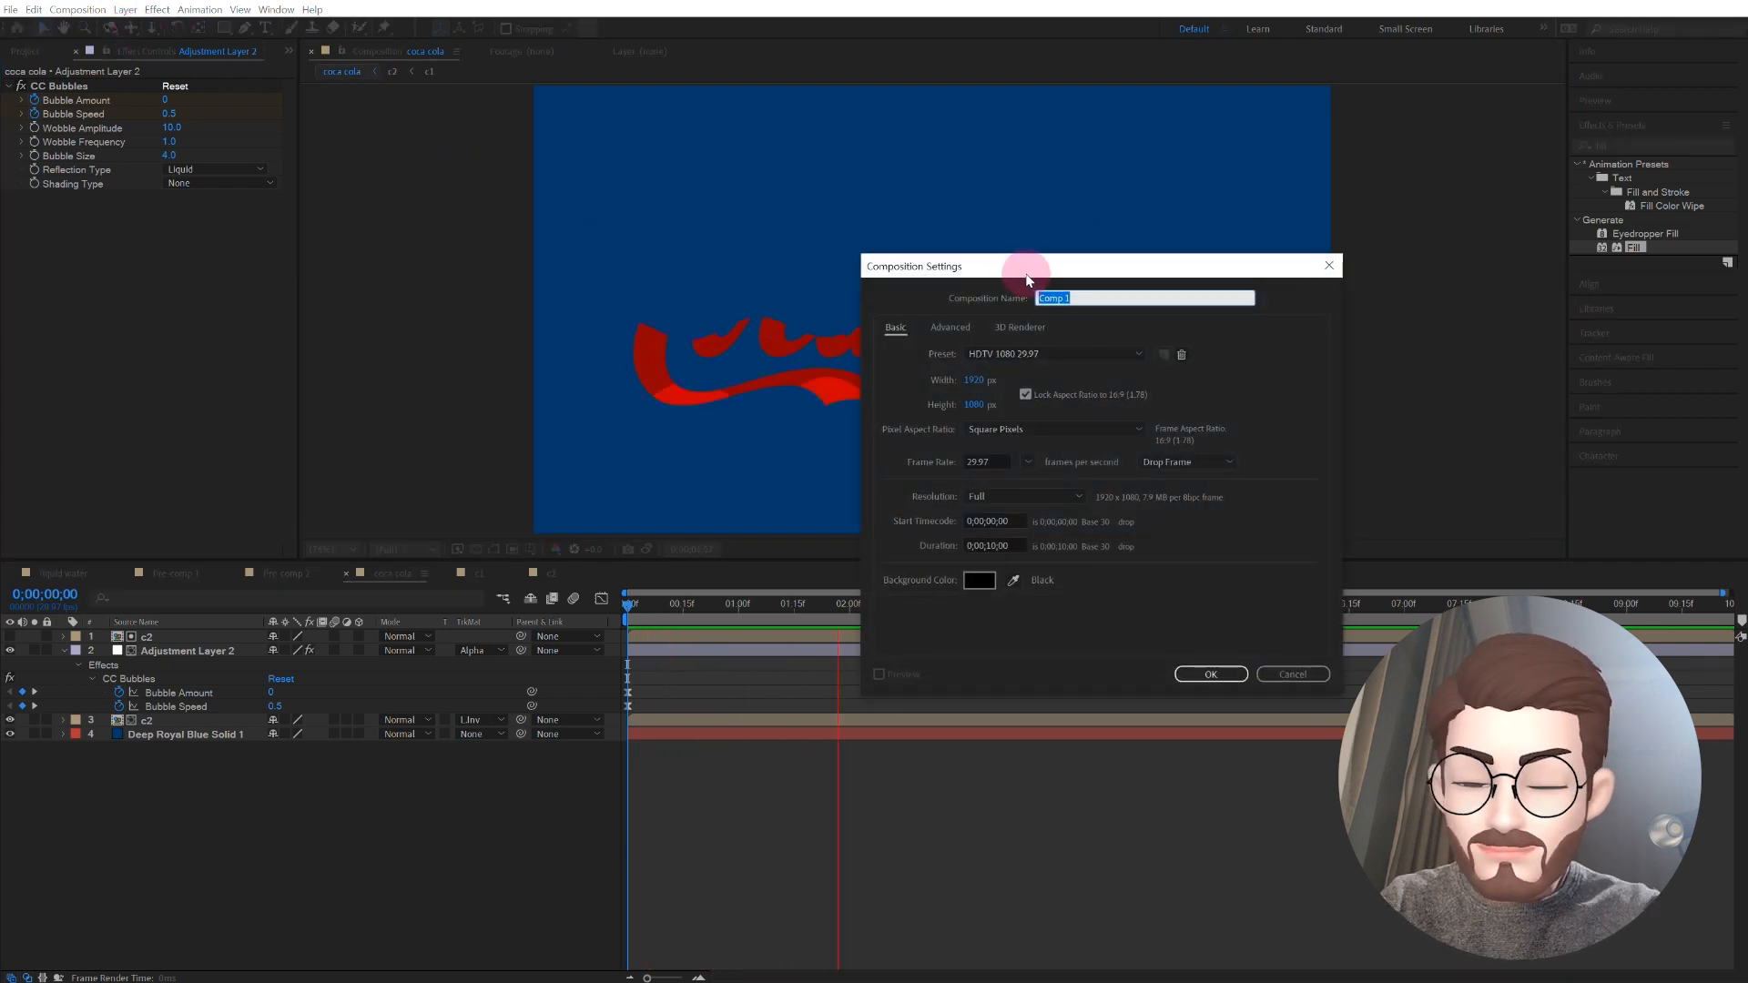
type("cola")
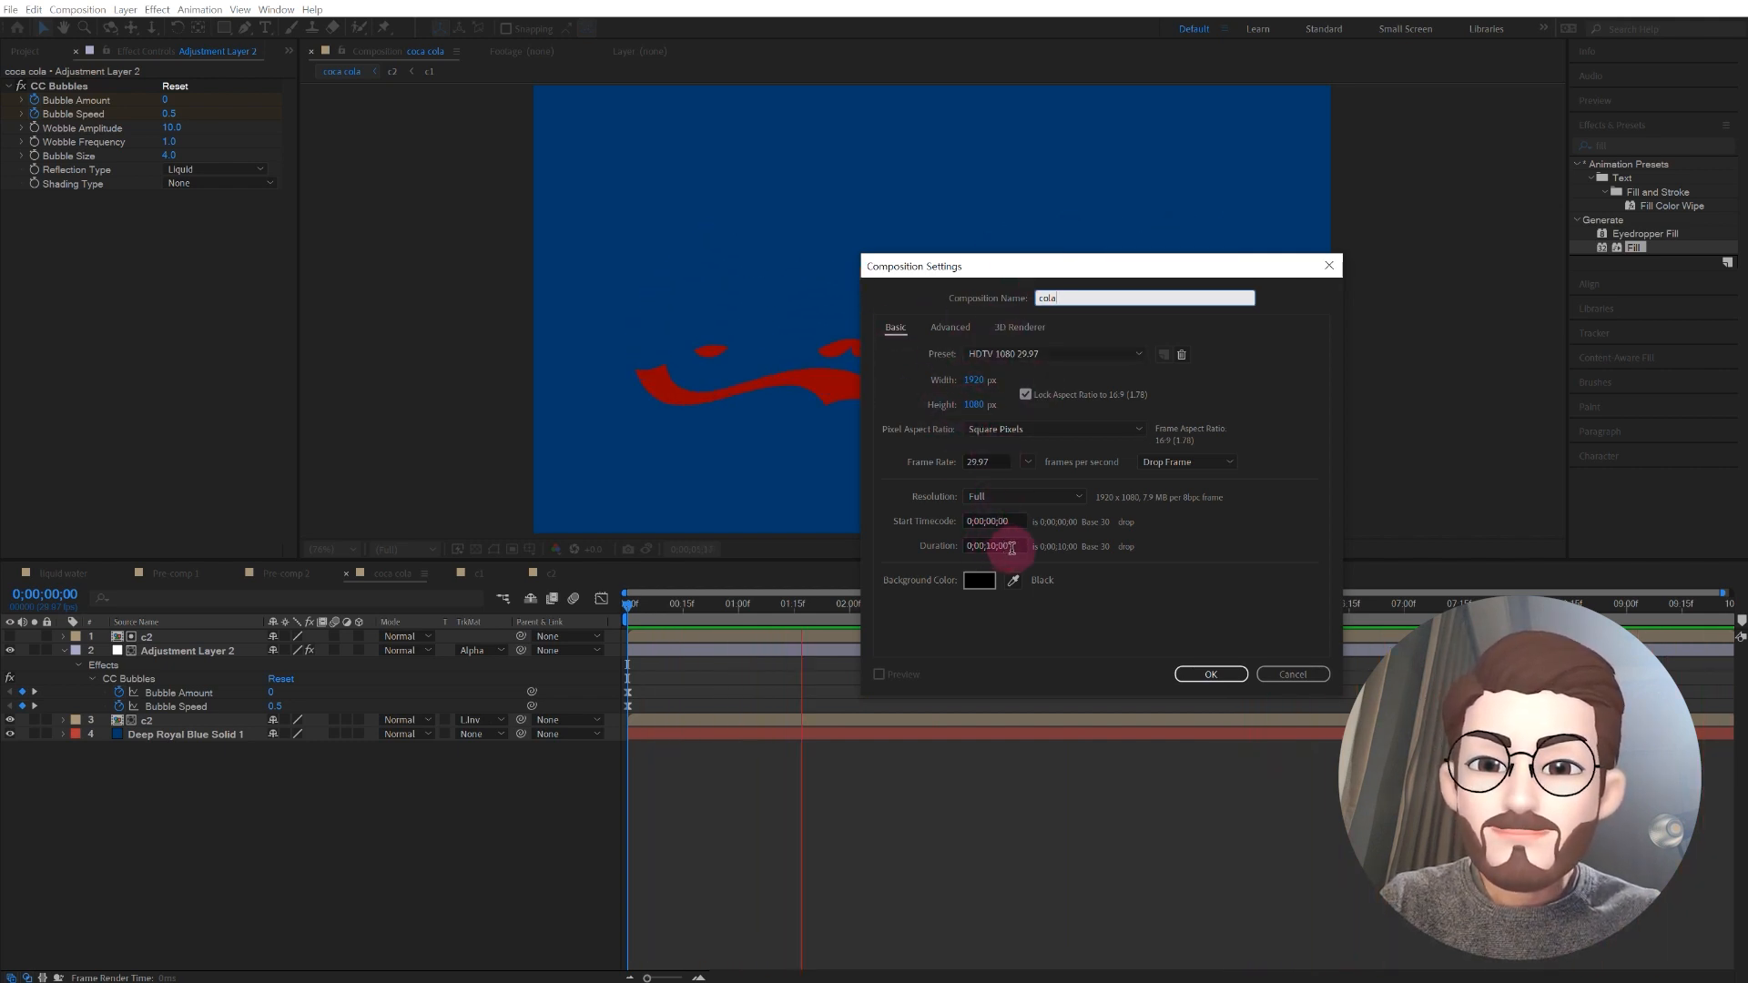
left_click_drag(1006, 547, 905, 550)
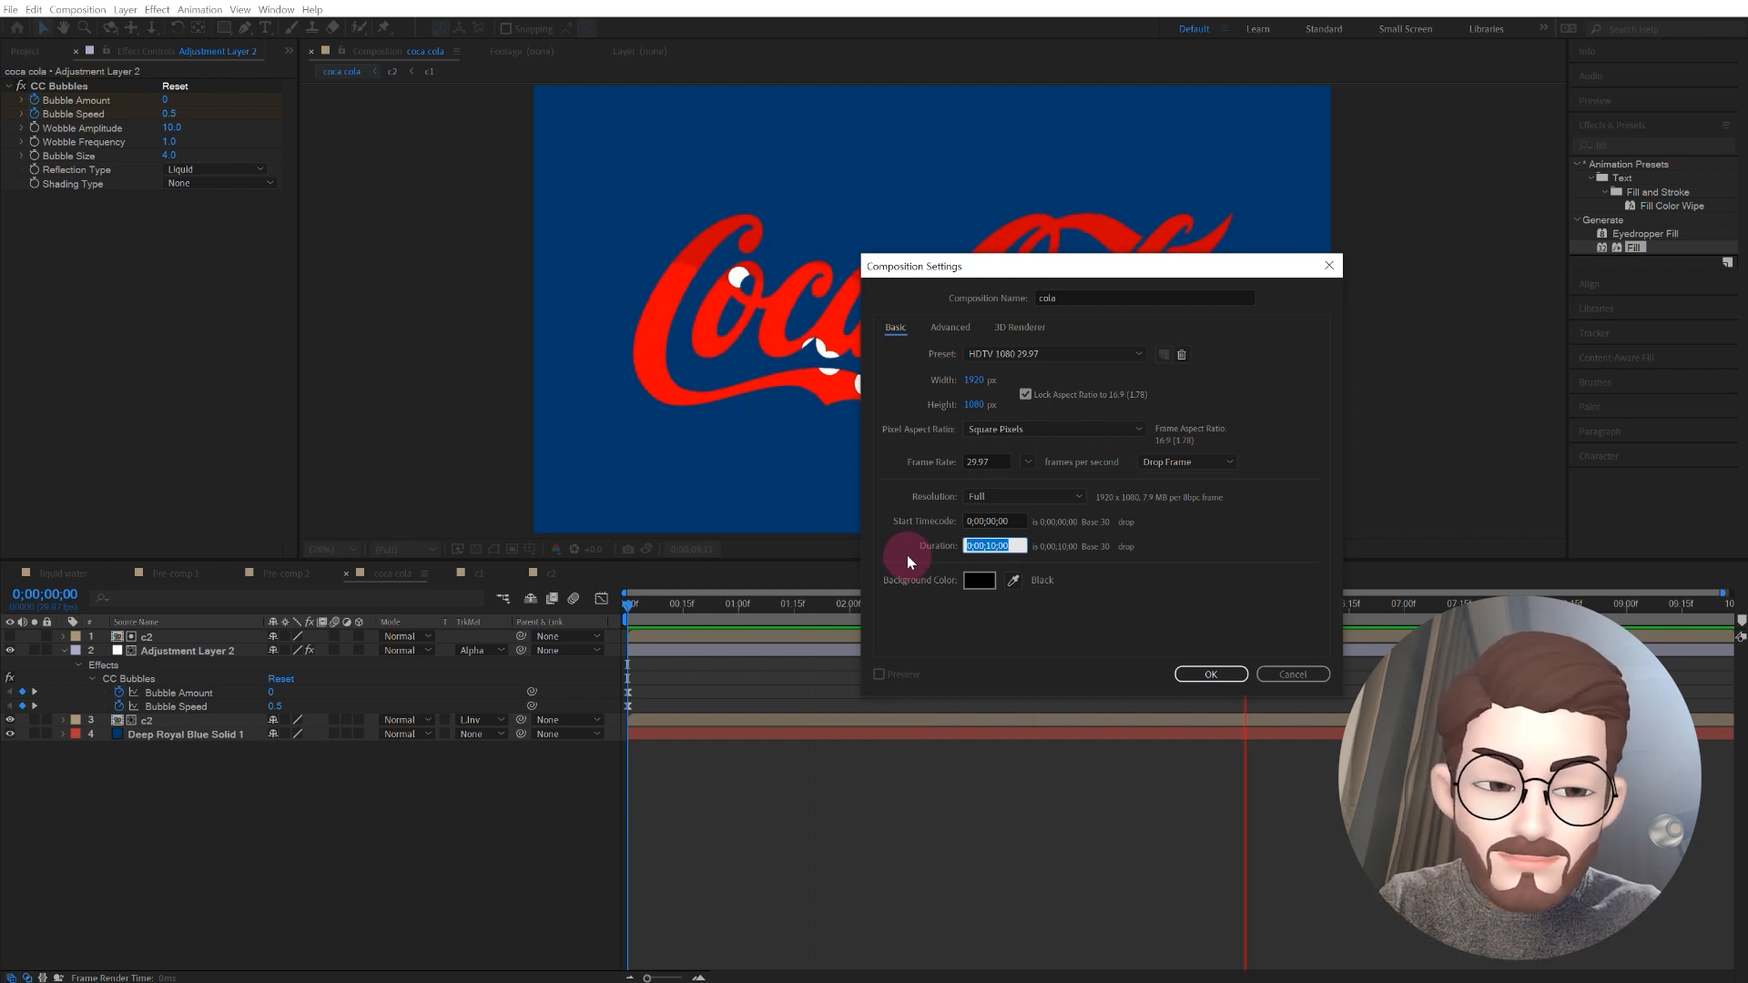
type("12.")
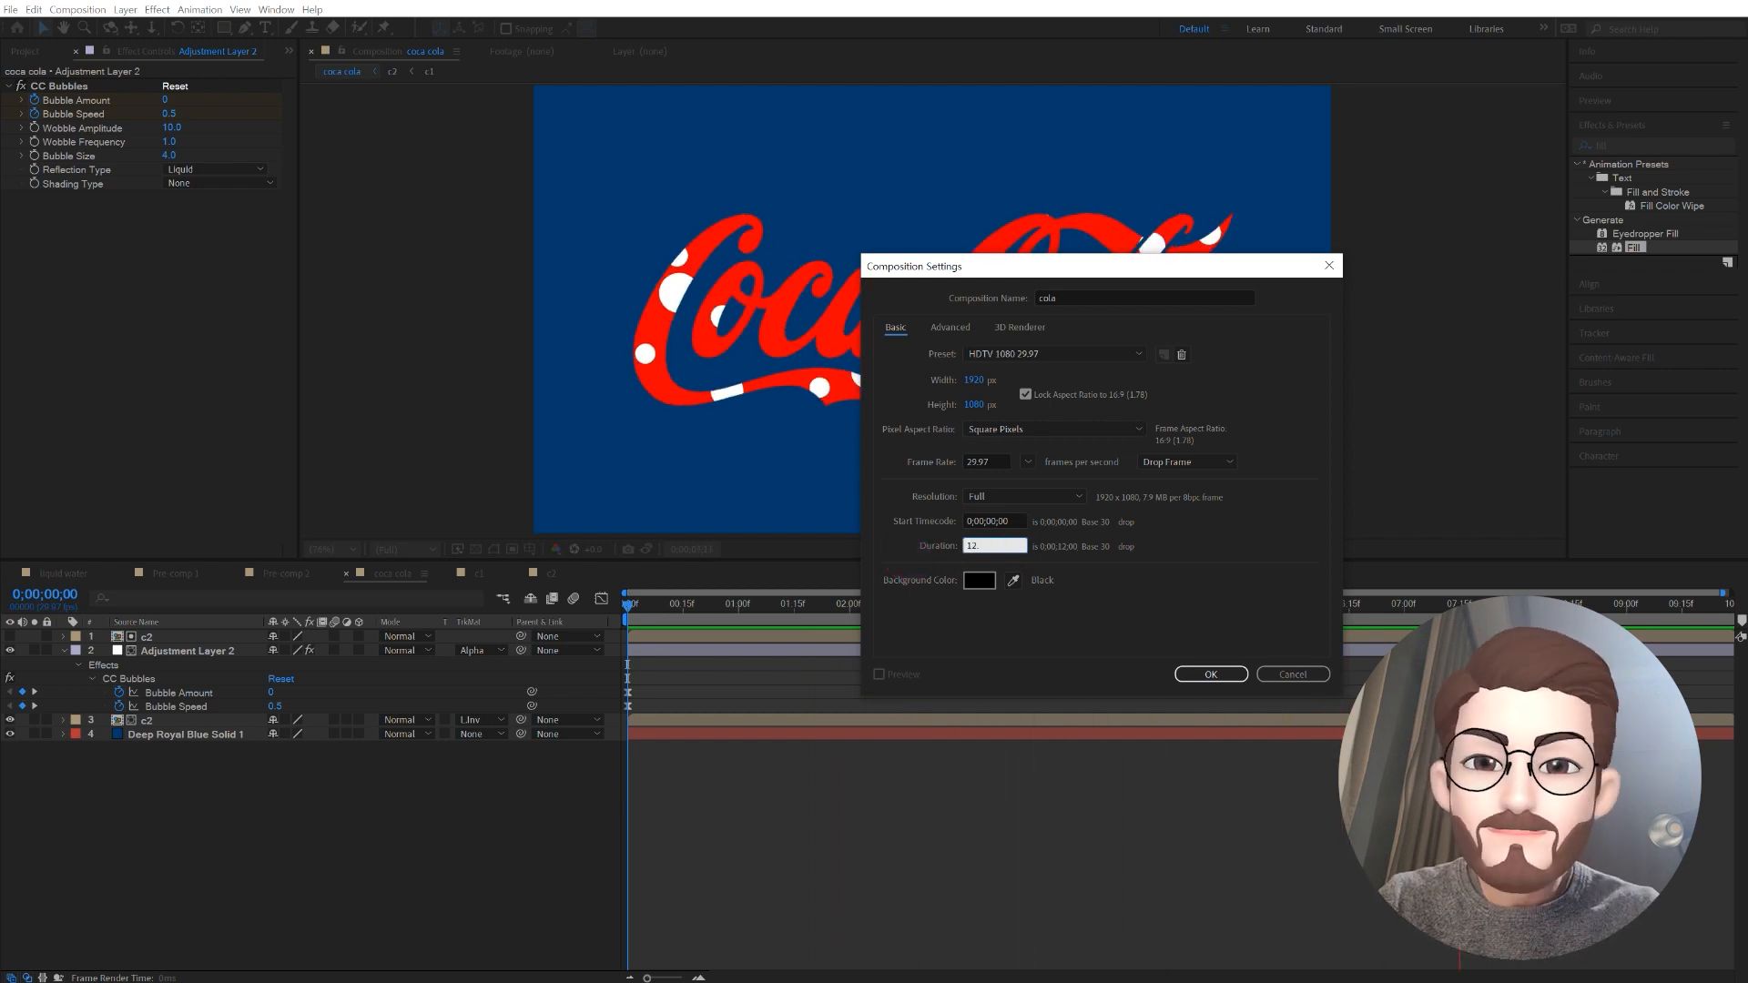
left_click(1215, 672)
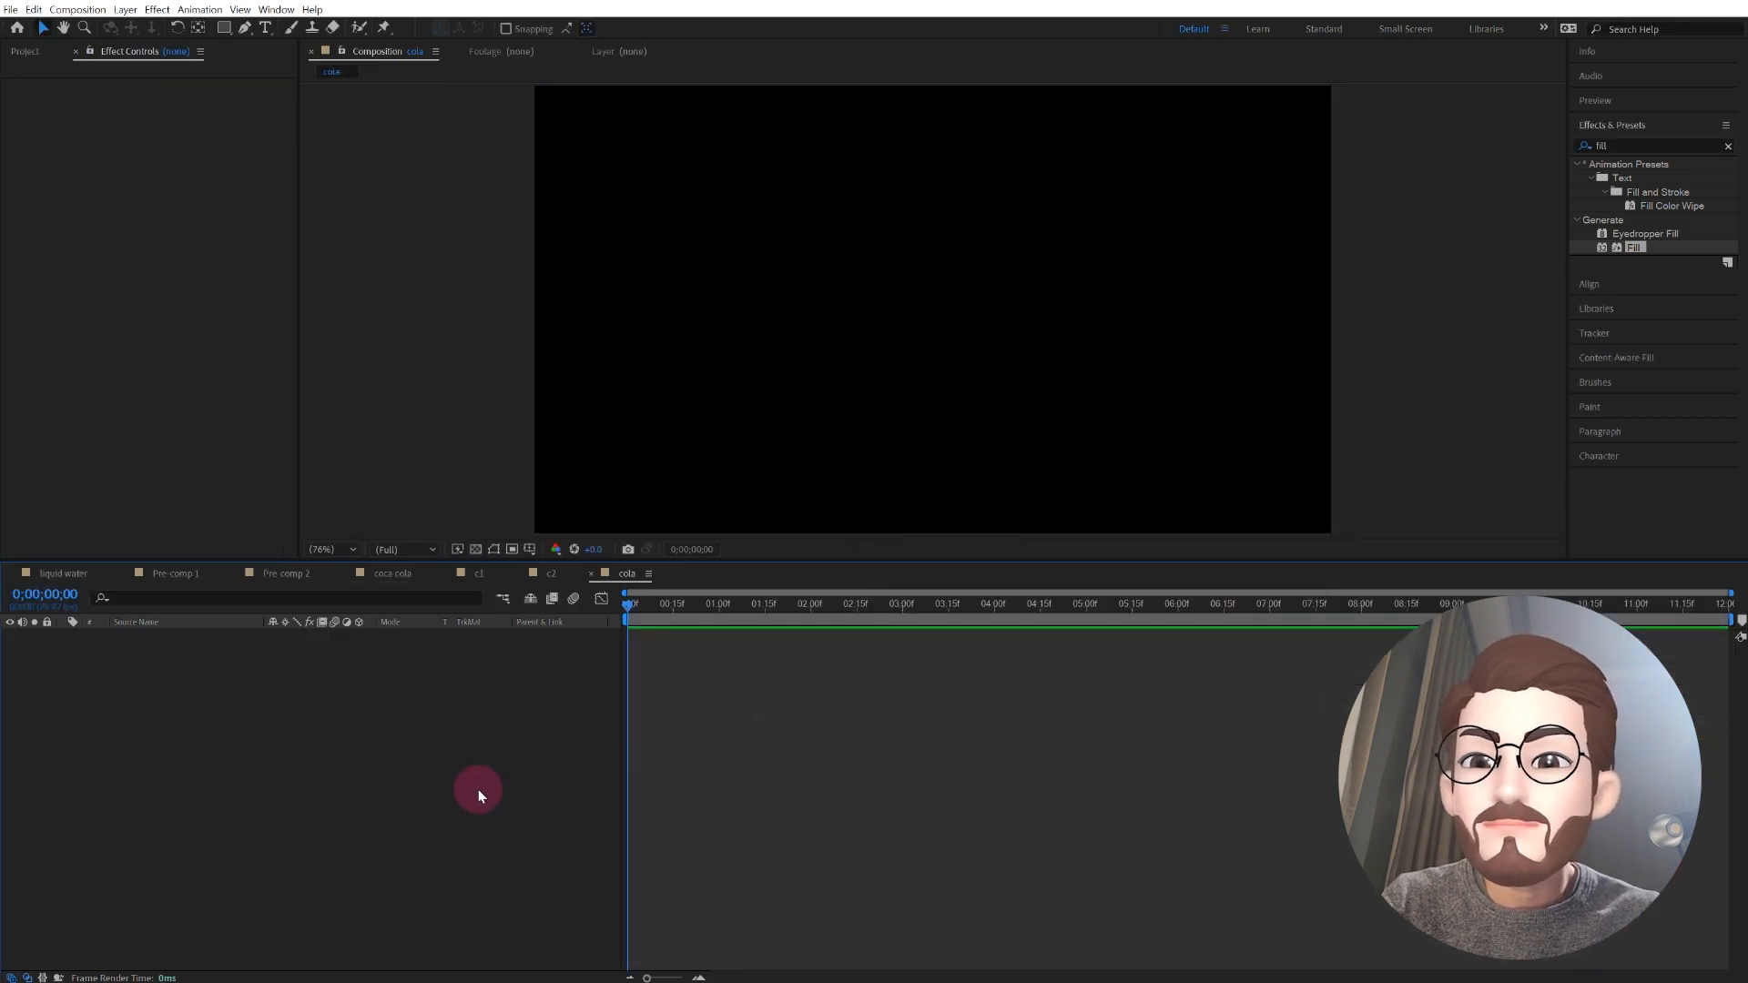
Step: Add Layer 1/coca cola2.ai from the project files to the cola composition and scale it to 200%
key("ctrl+0")
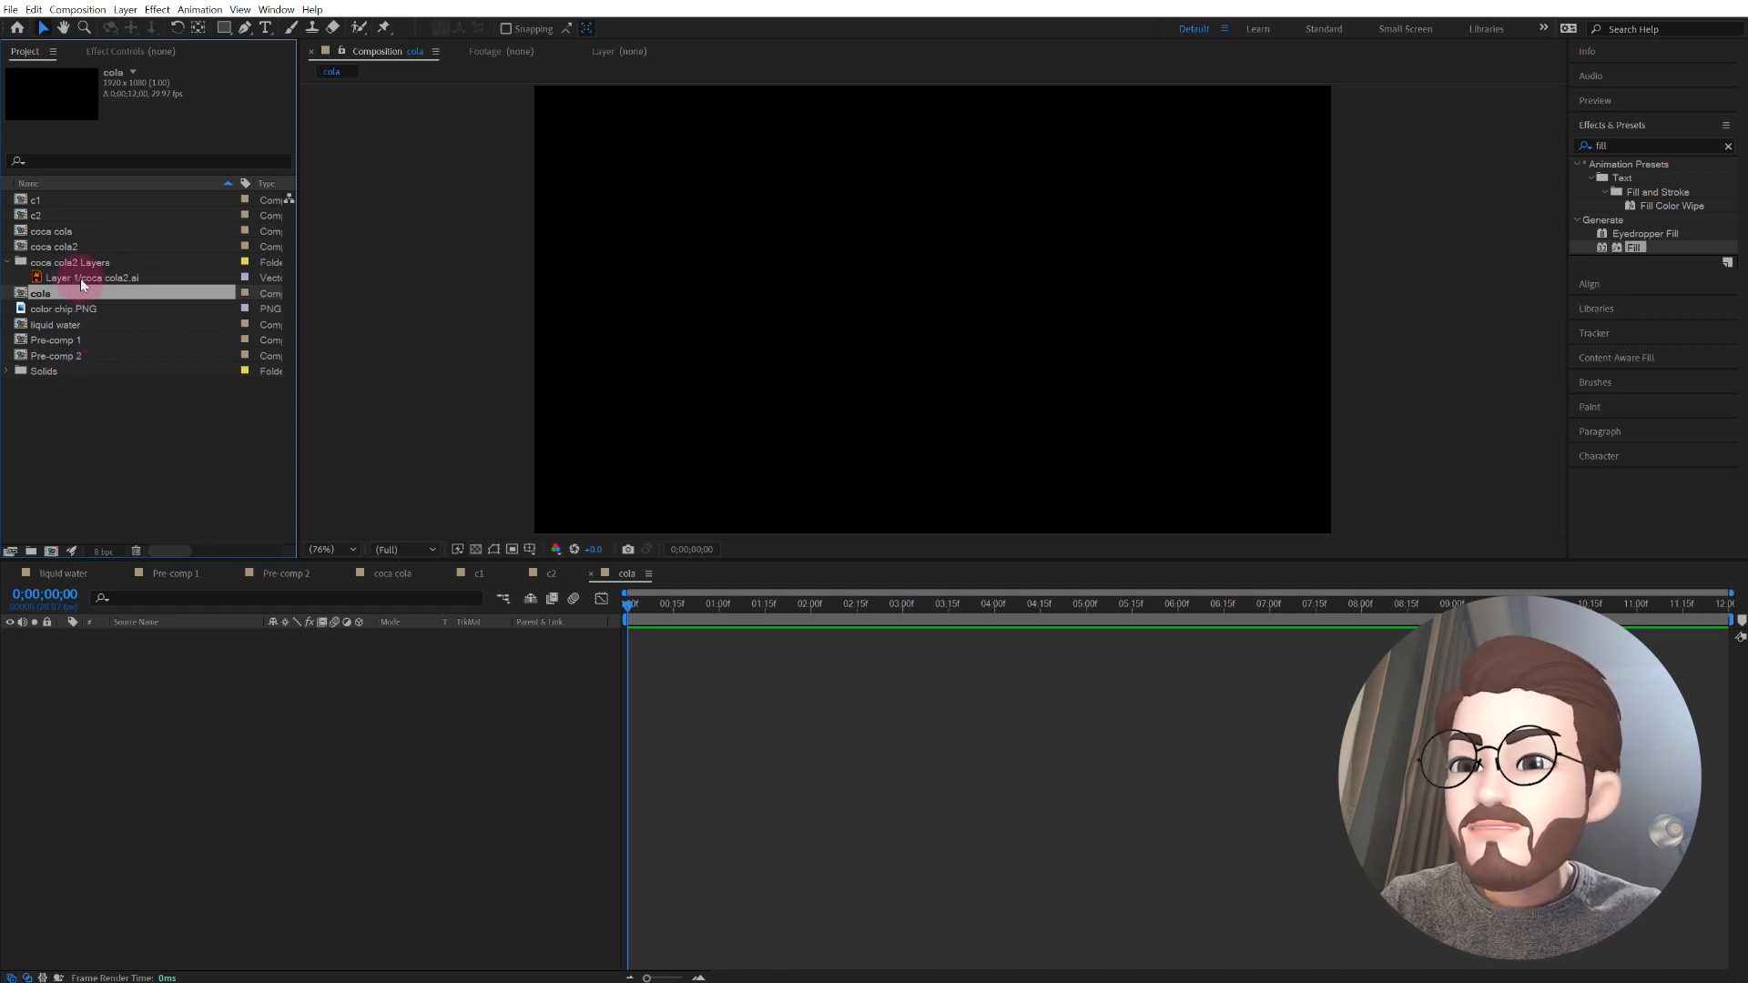
left_click_drag(80, 276, 253, 757)
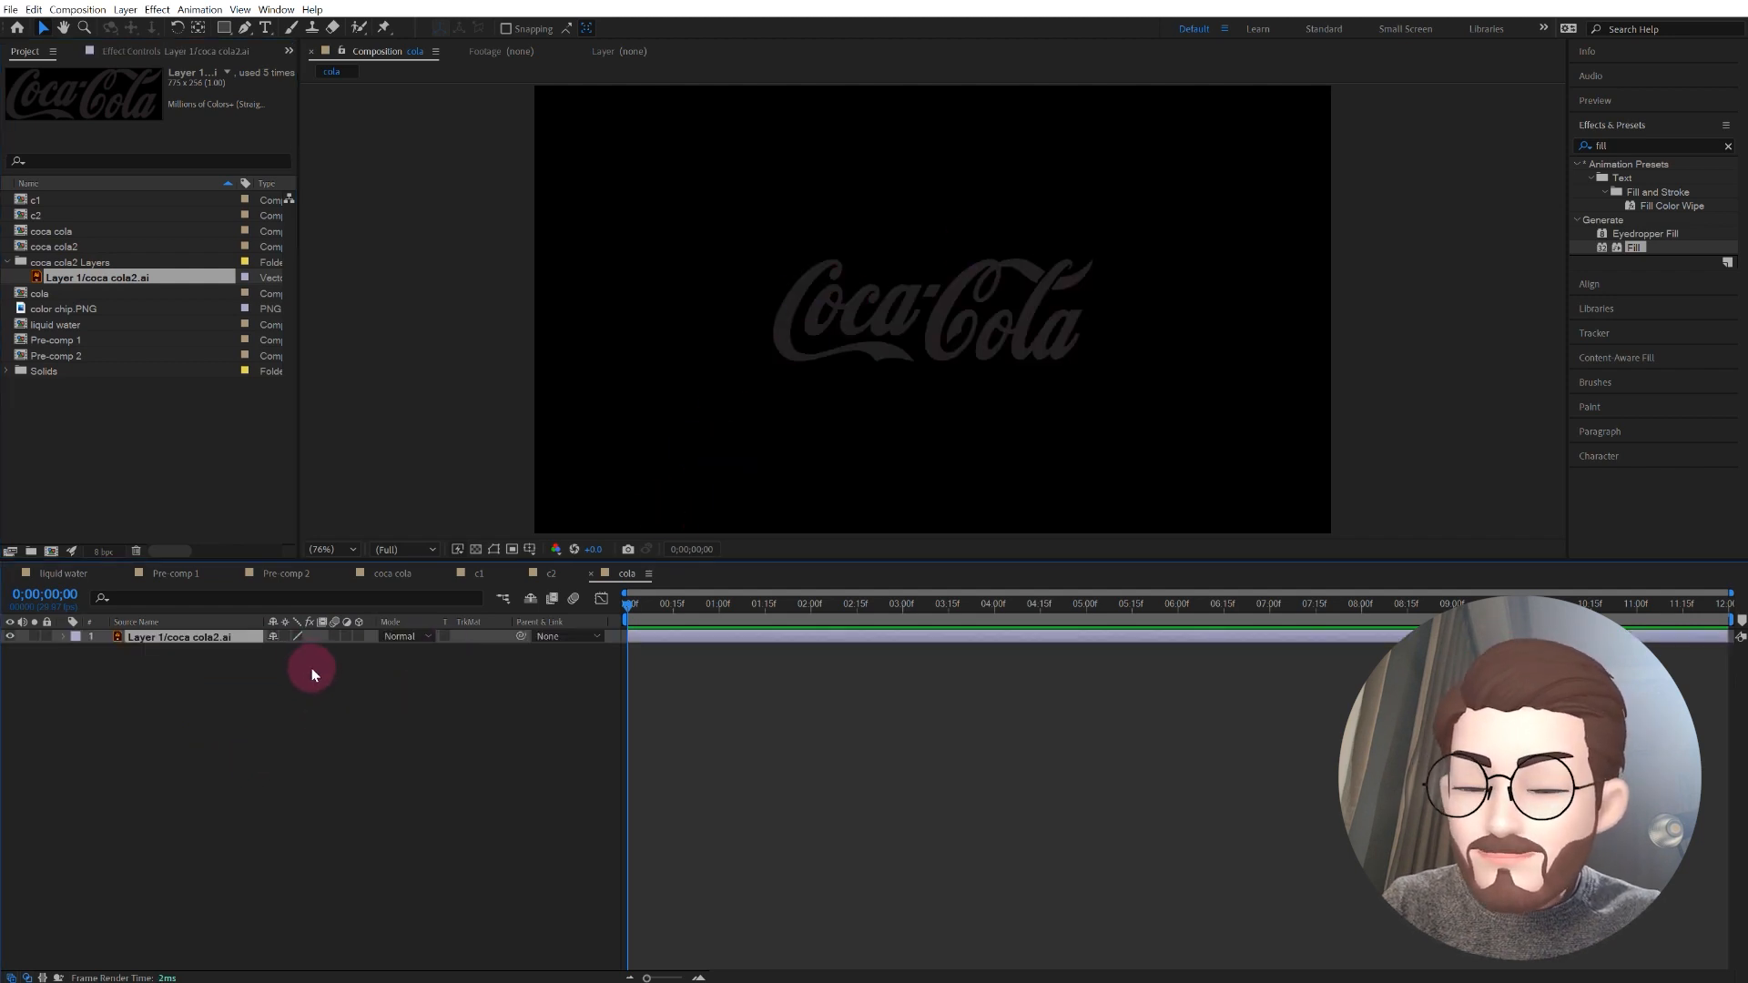
key("s")
left_click_drag(294, 656, 384, 657)
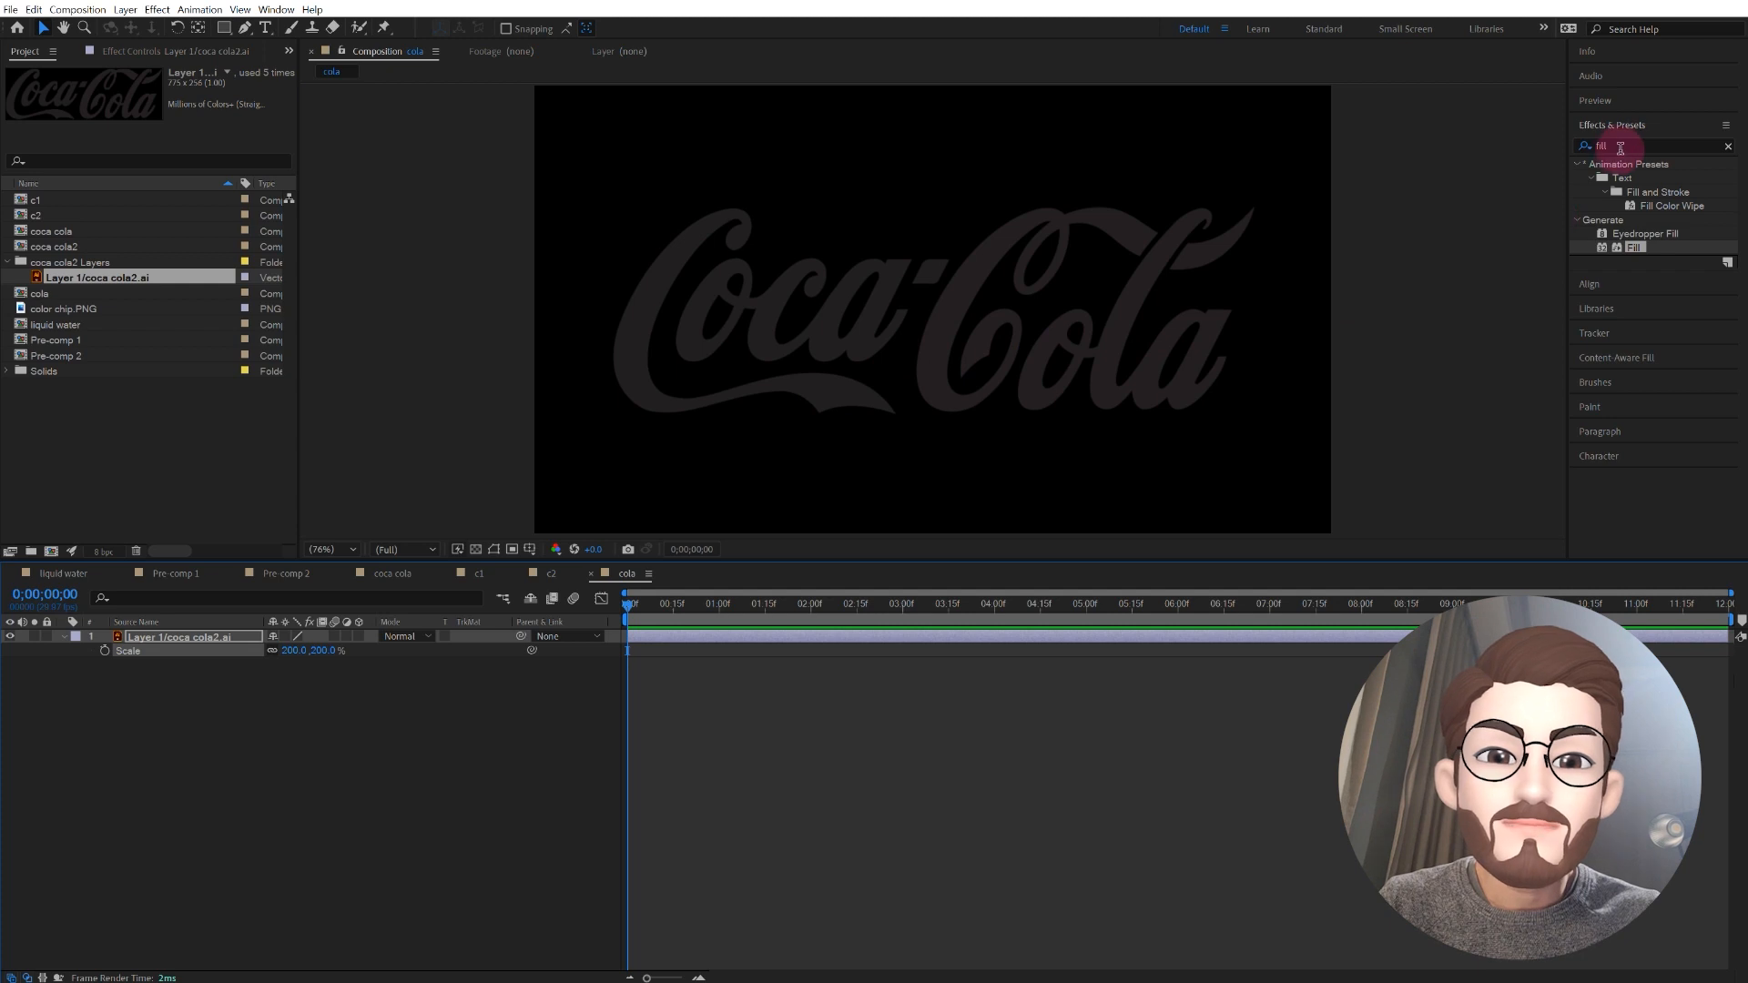
Step: Apply the Fill effect to the logo layer and set its color to white (FFFFFF)
left_click(1728, 146)
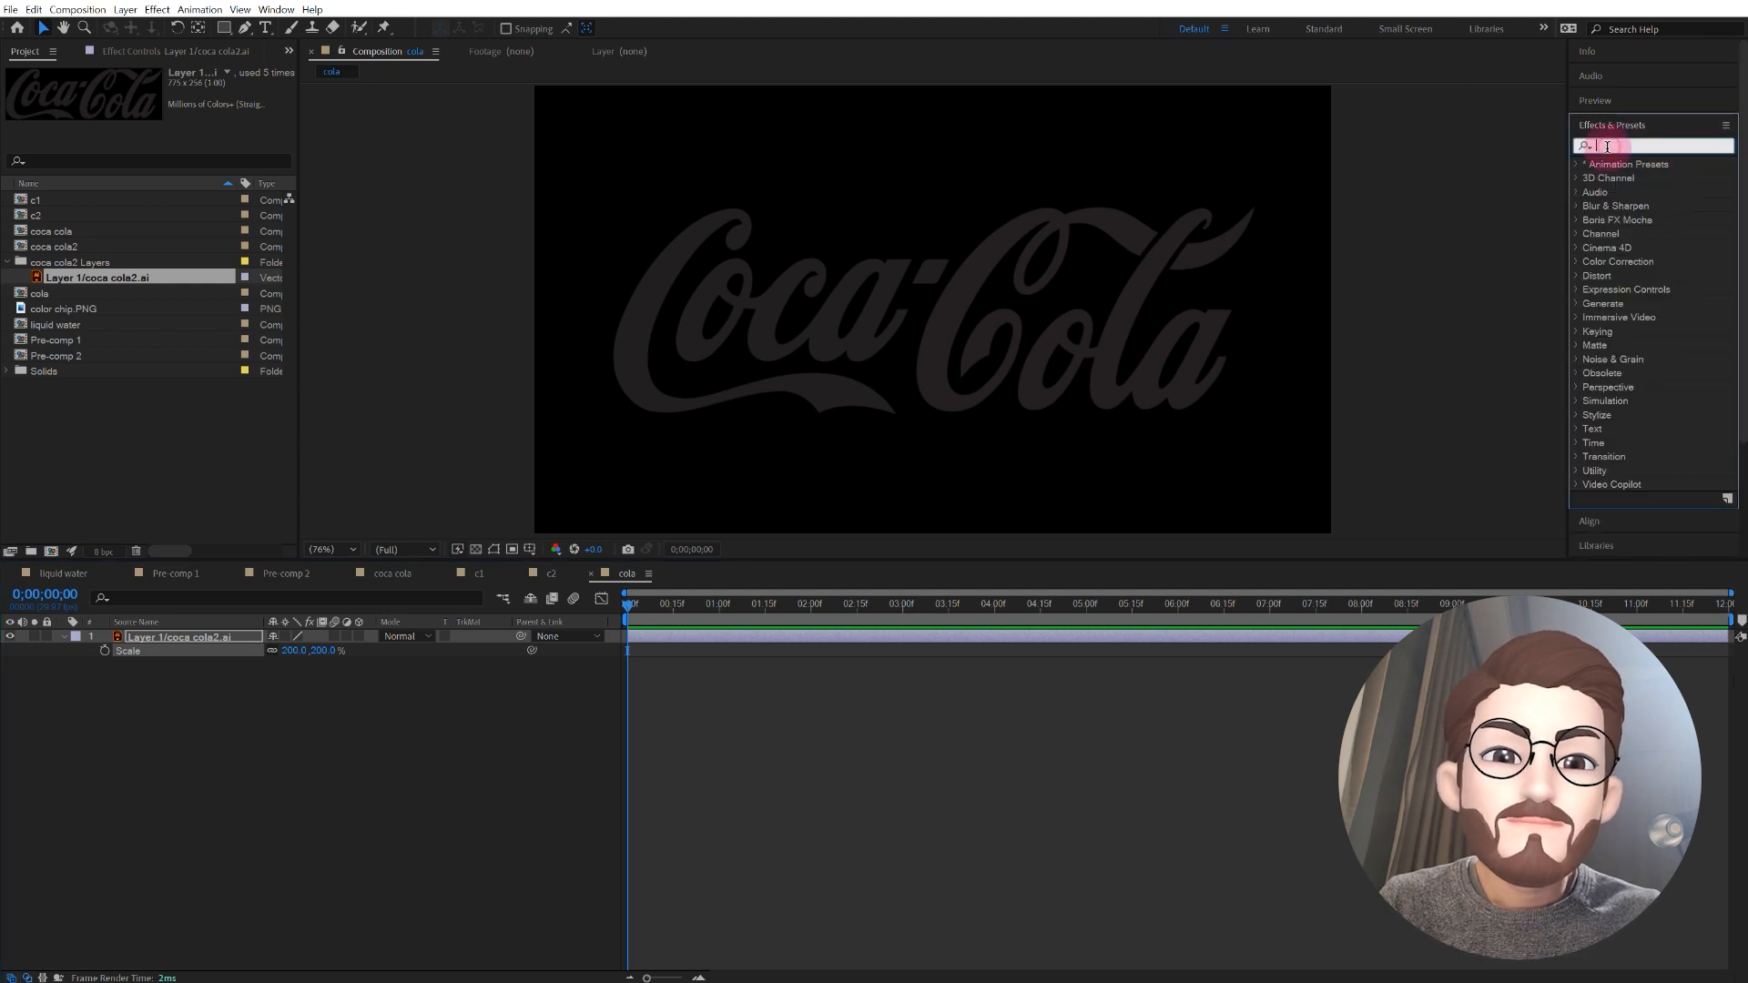
type("fill")
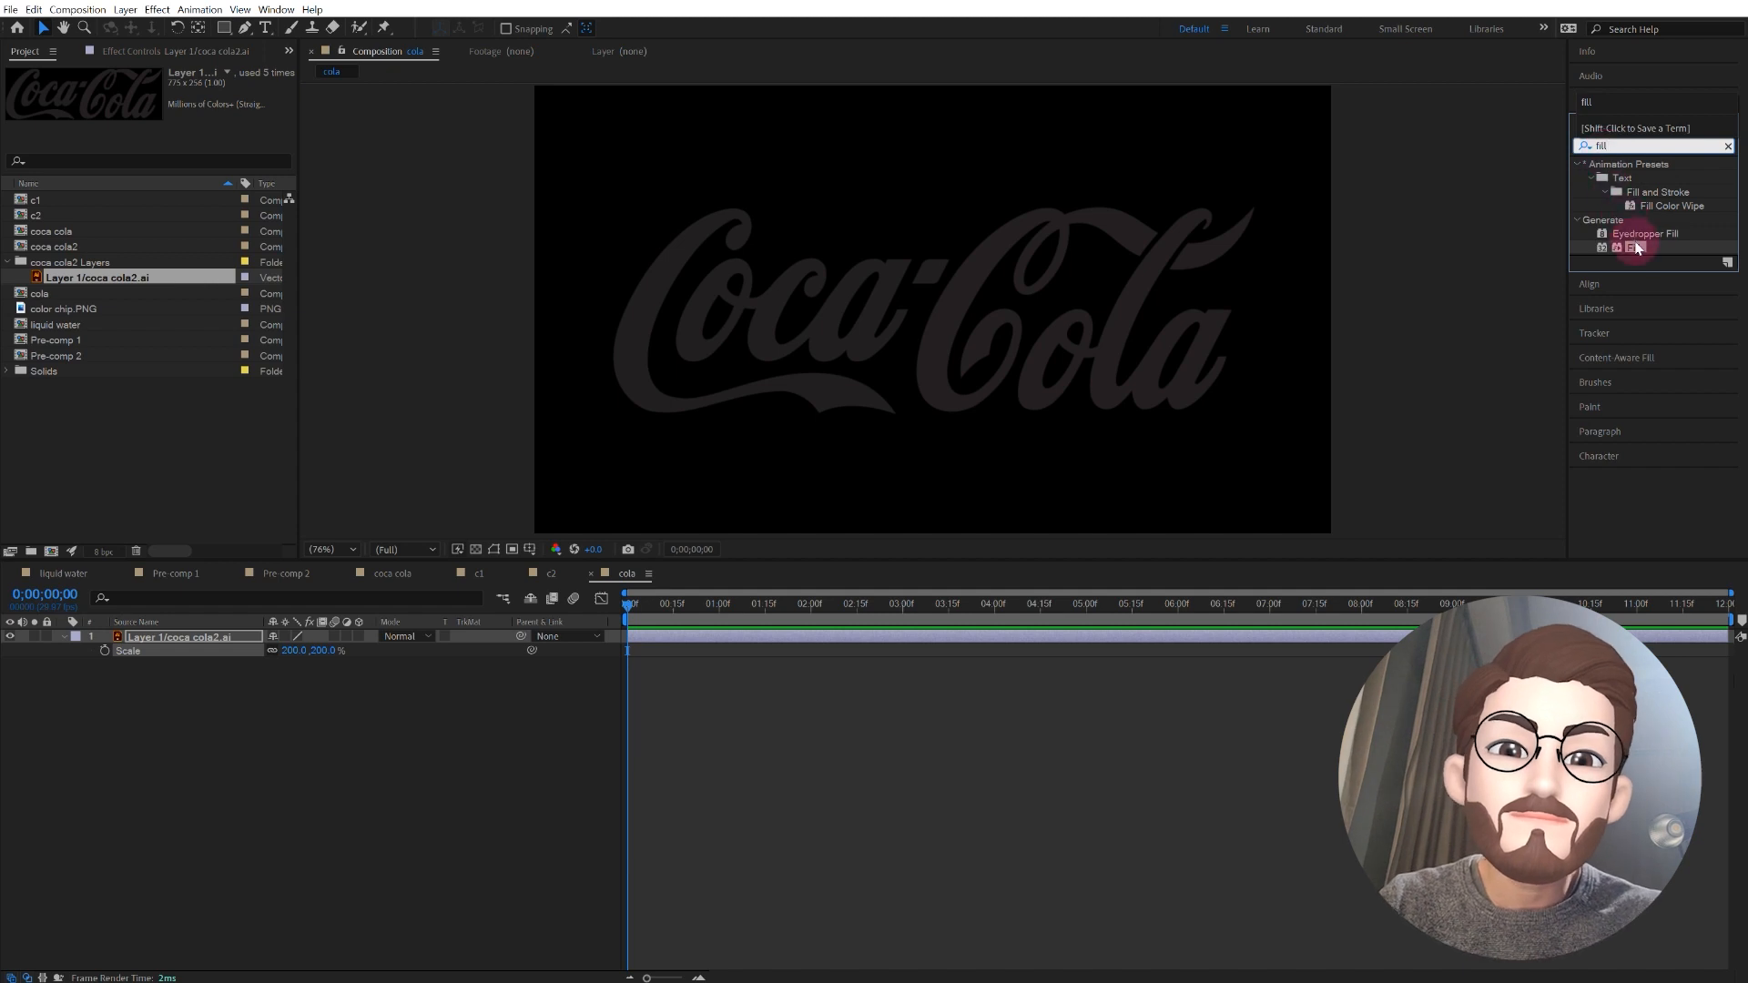
left_click_drag(1634, 244, 230, 639)
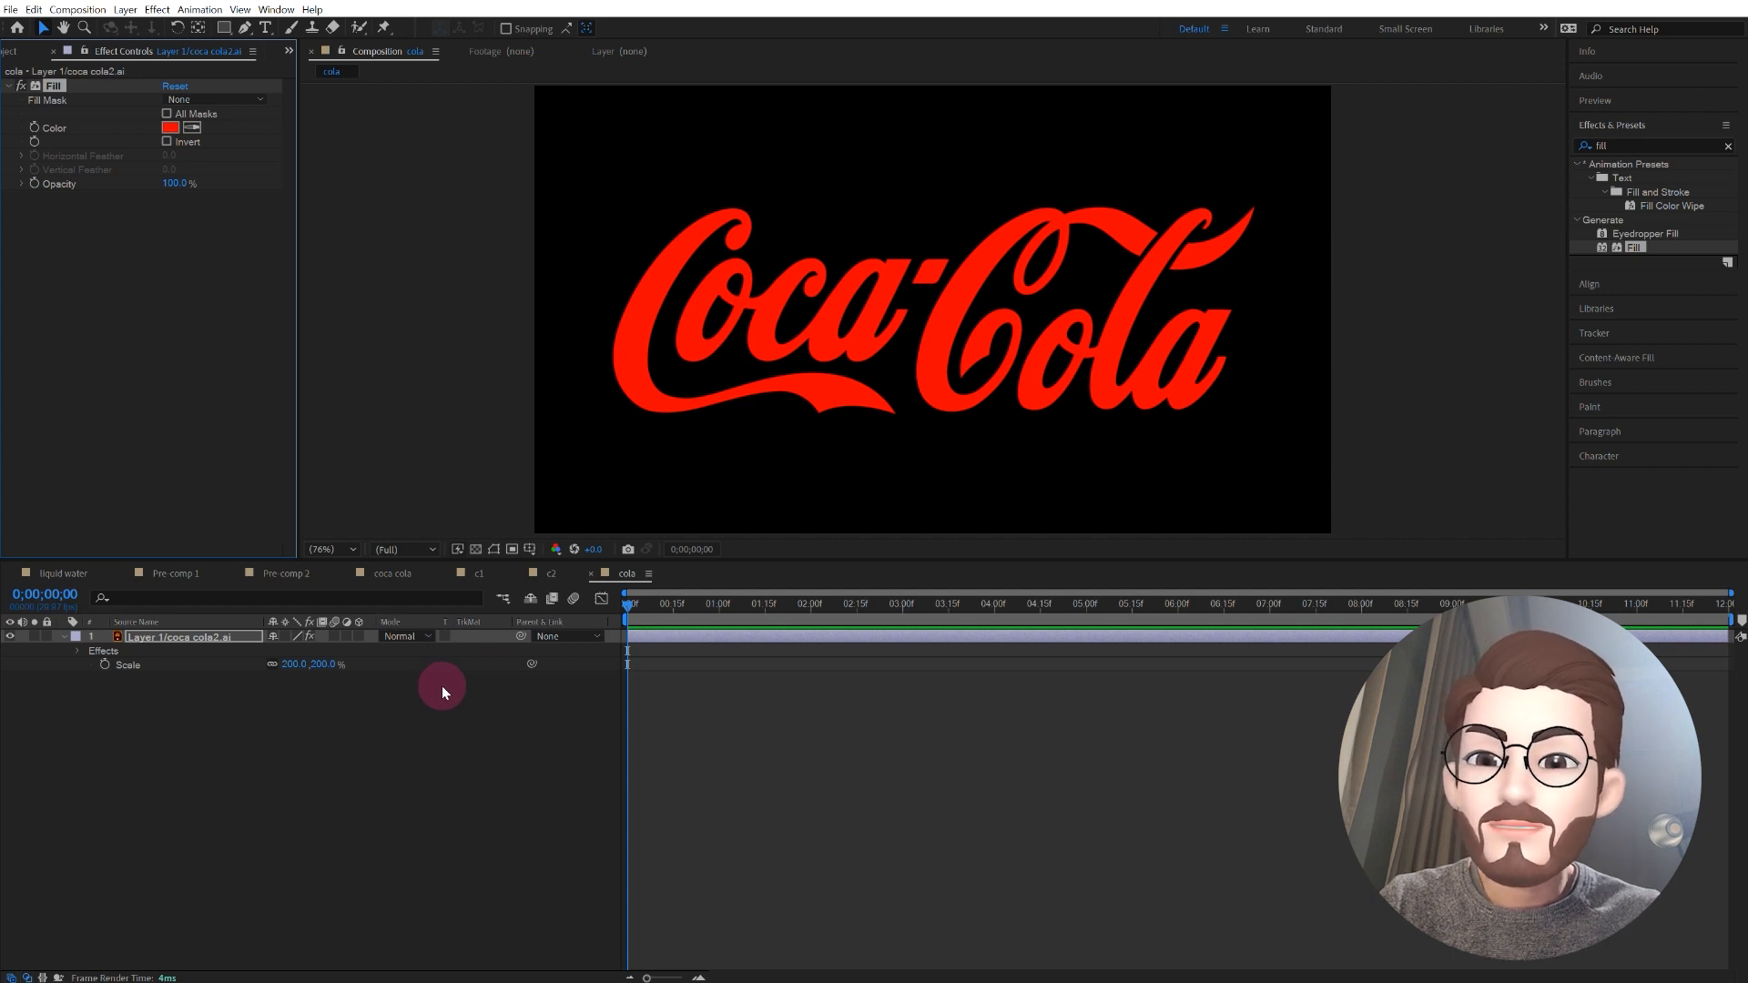
left_click(170, 128)
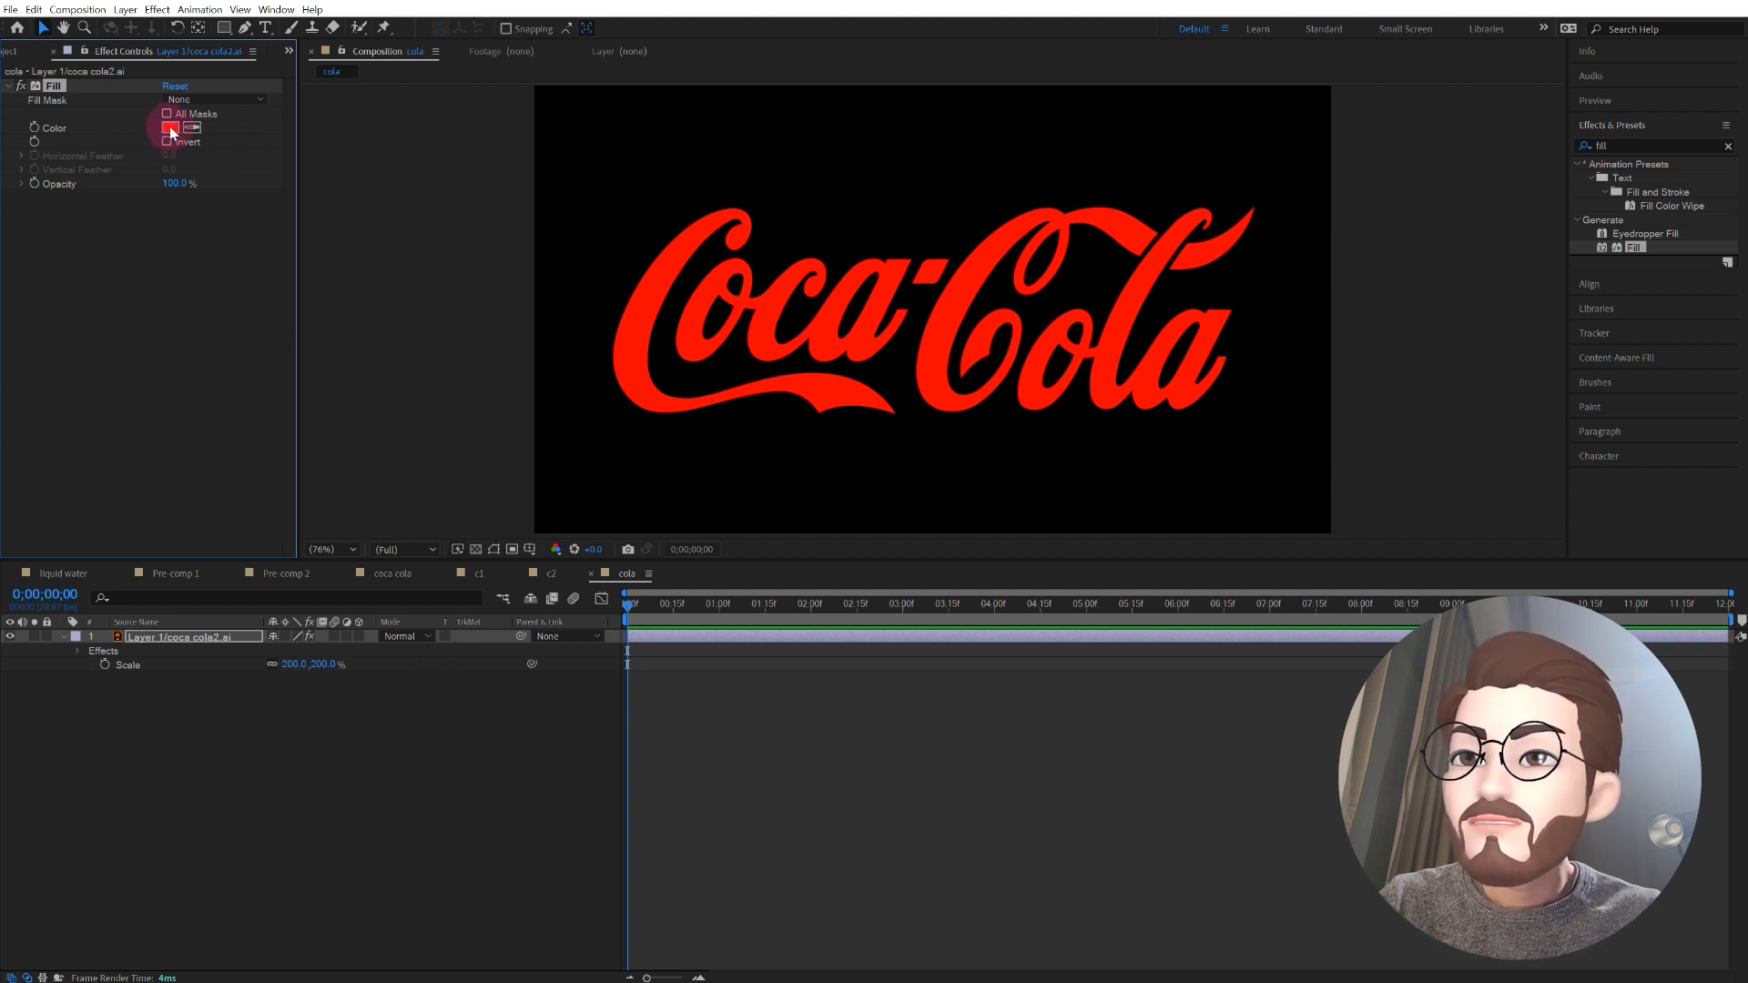
left_click_drag(624, 611, 593, 590)
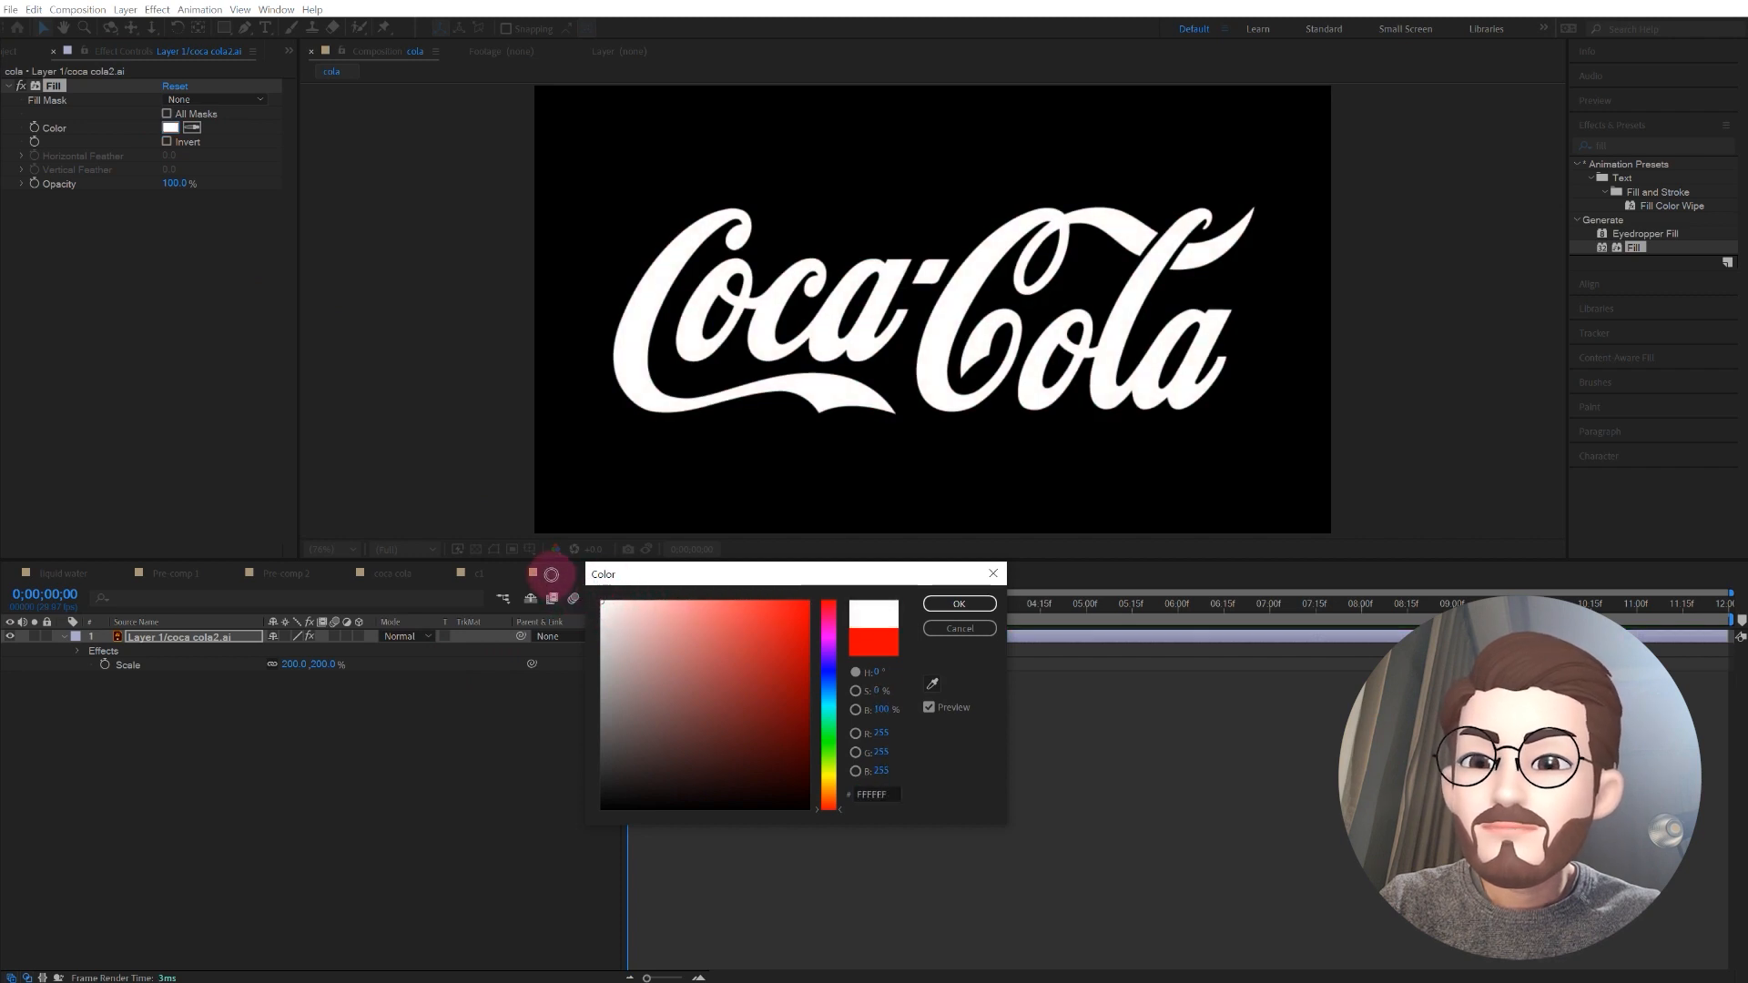
left_click(959, 603)
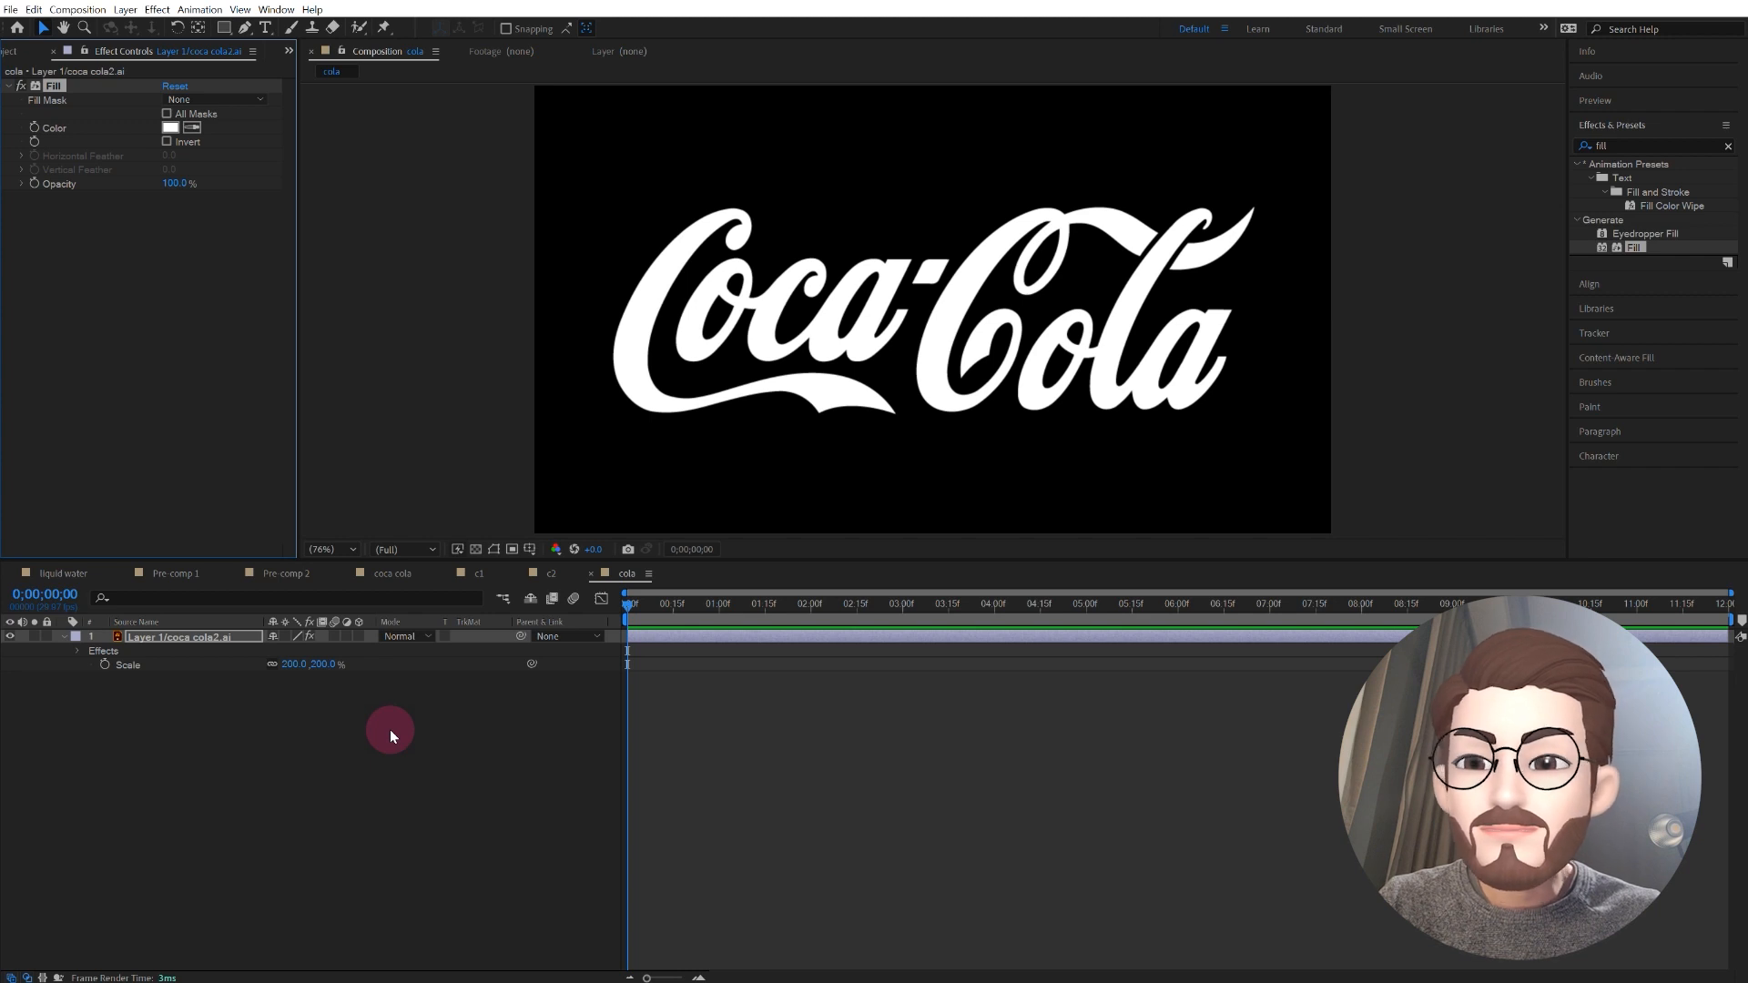
Step: Draw a dark red rectangle across the full composition width, covering the logo, and rename its shape layer "wave"
left_click(223, 28)
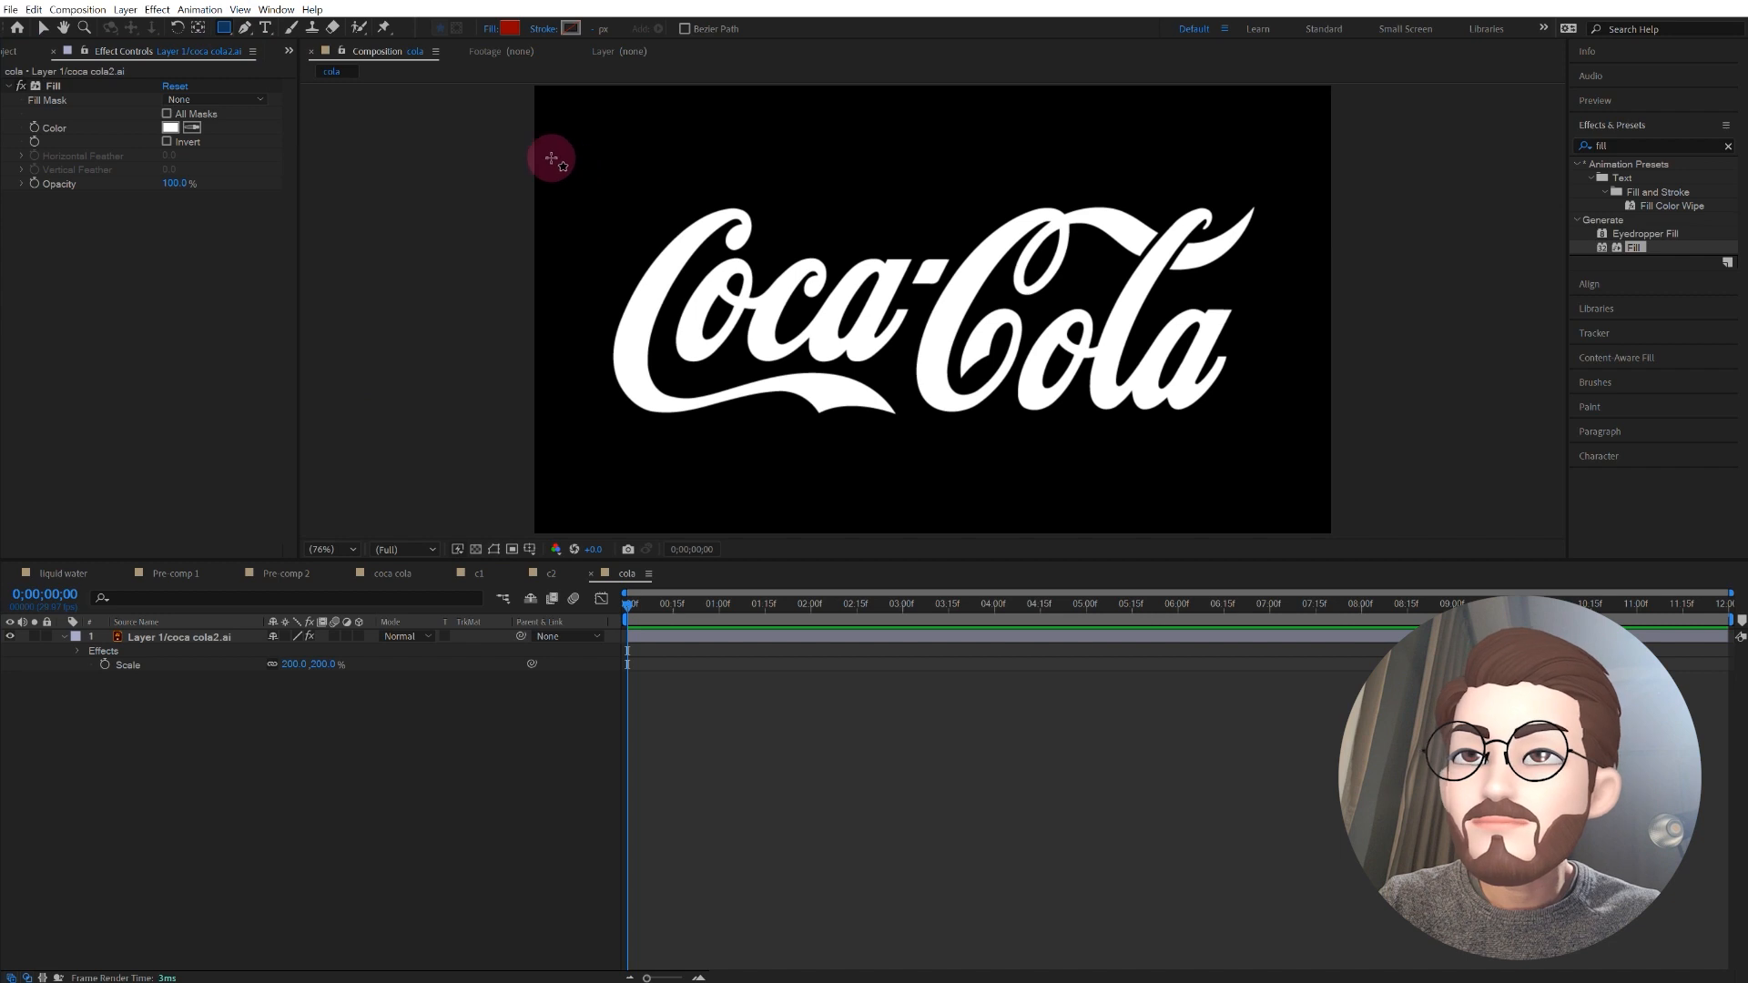
mouse_move(533, 149)
left_mouse_down()
mouse_move(710, 282)
mouse_move(1119, 484)
mouse_move(1331, 494)
left_mouse_up()
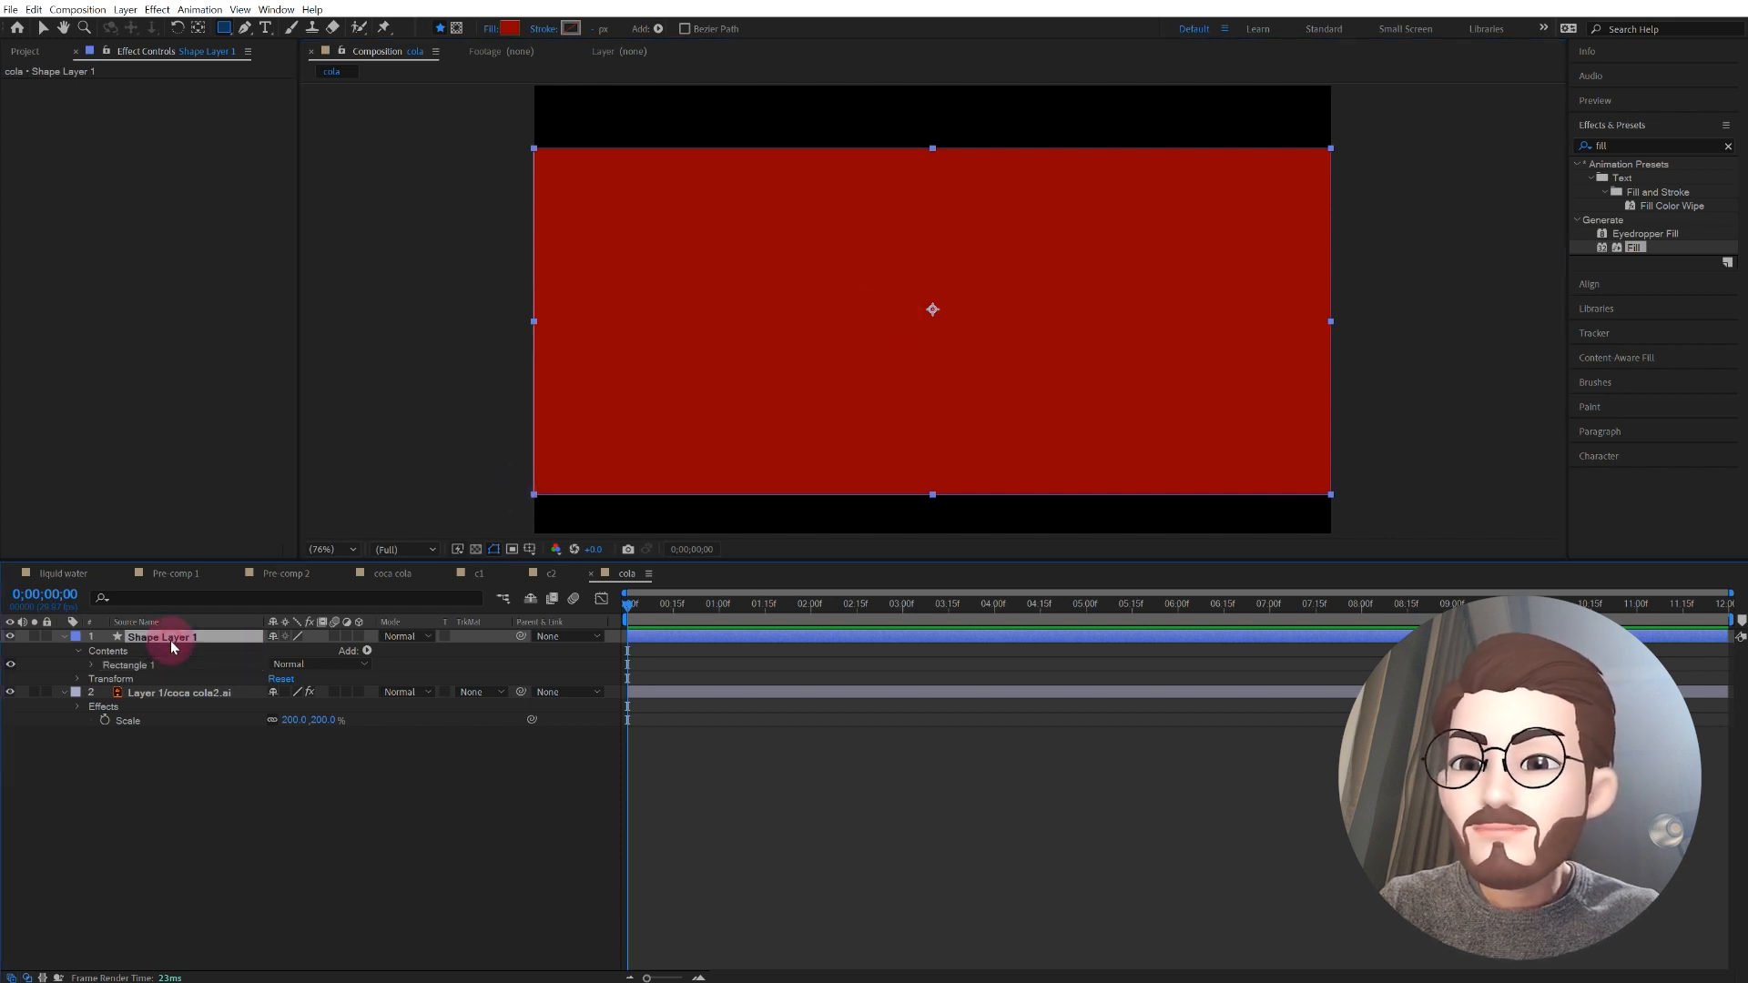
key("Return")
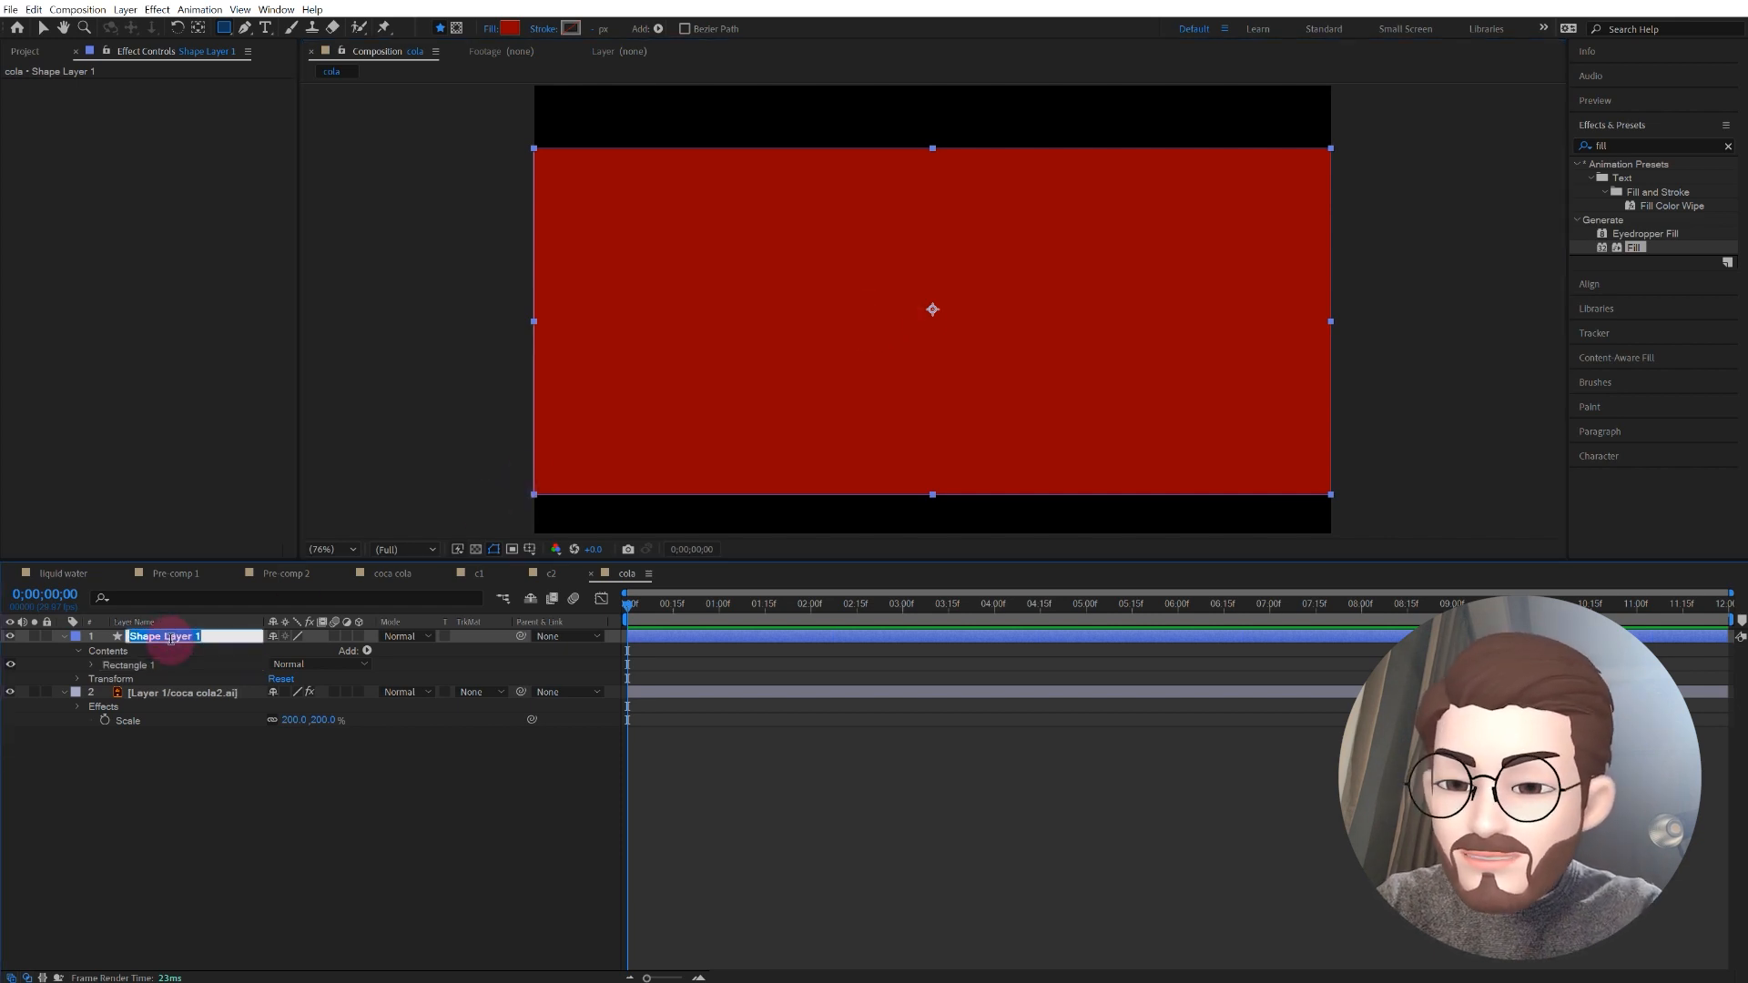
type("wave")
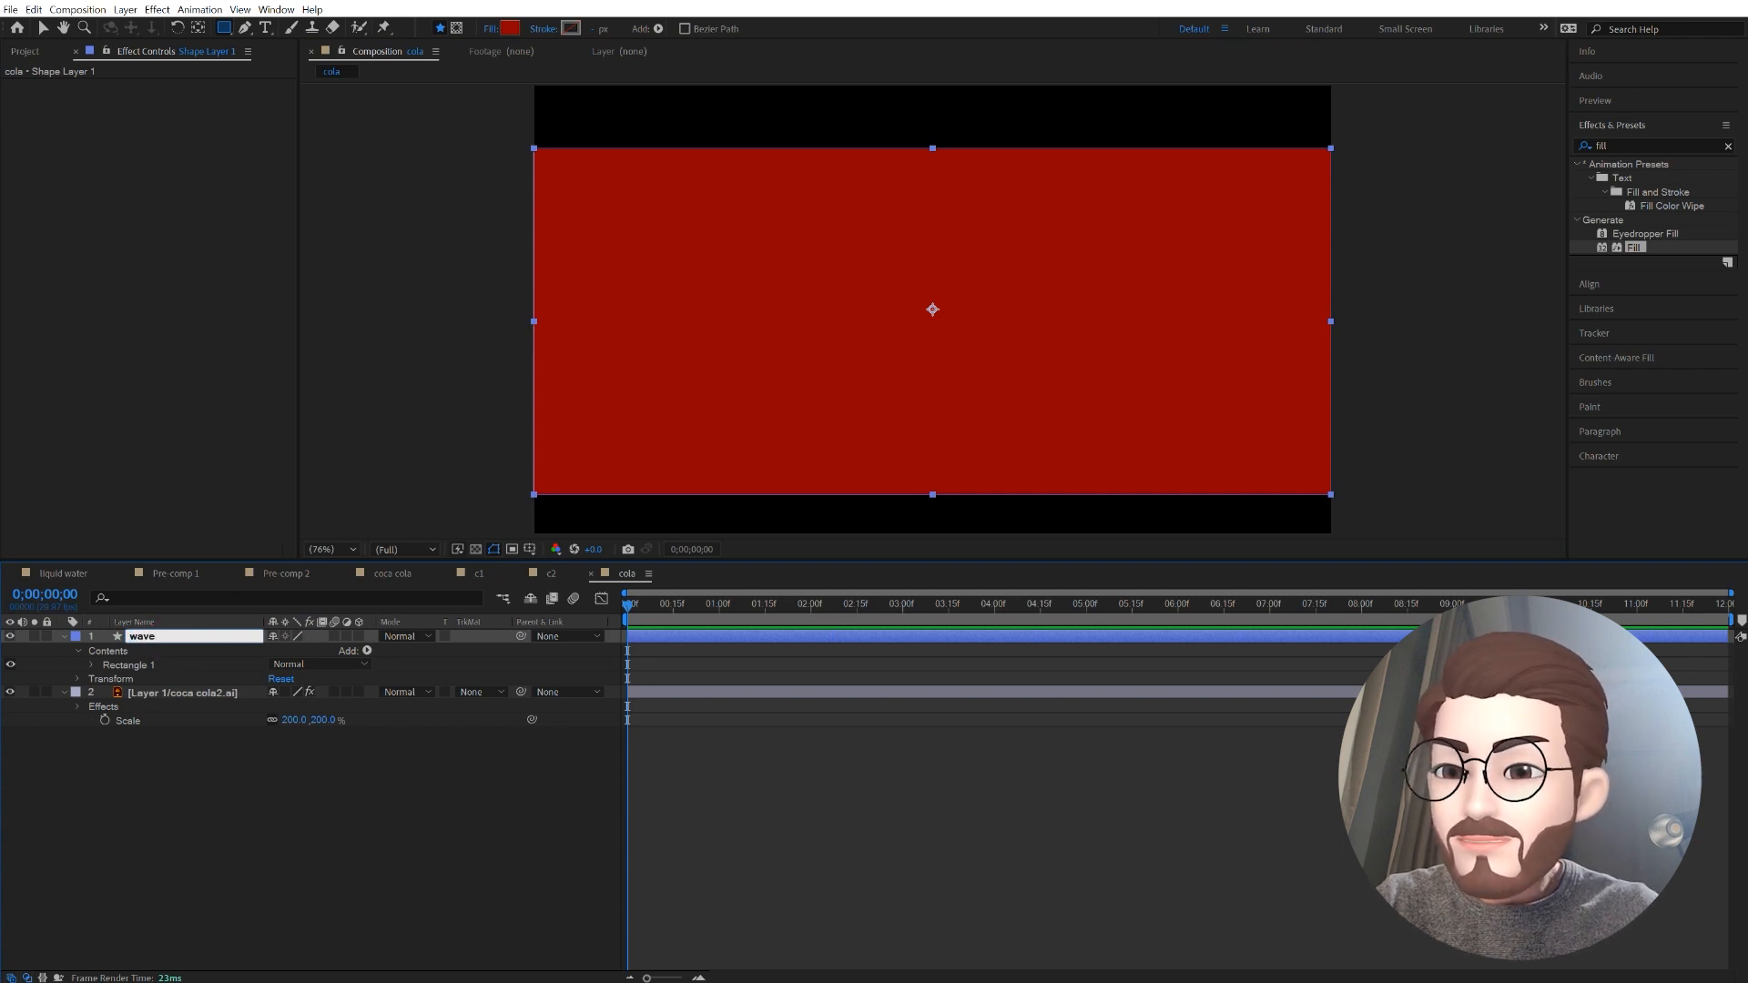
left_click(115, 823)
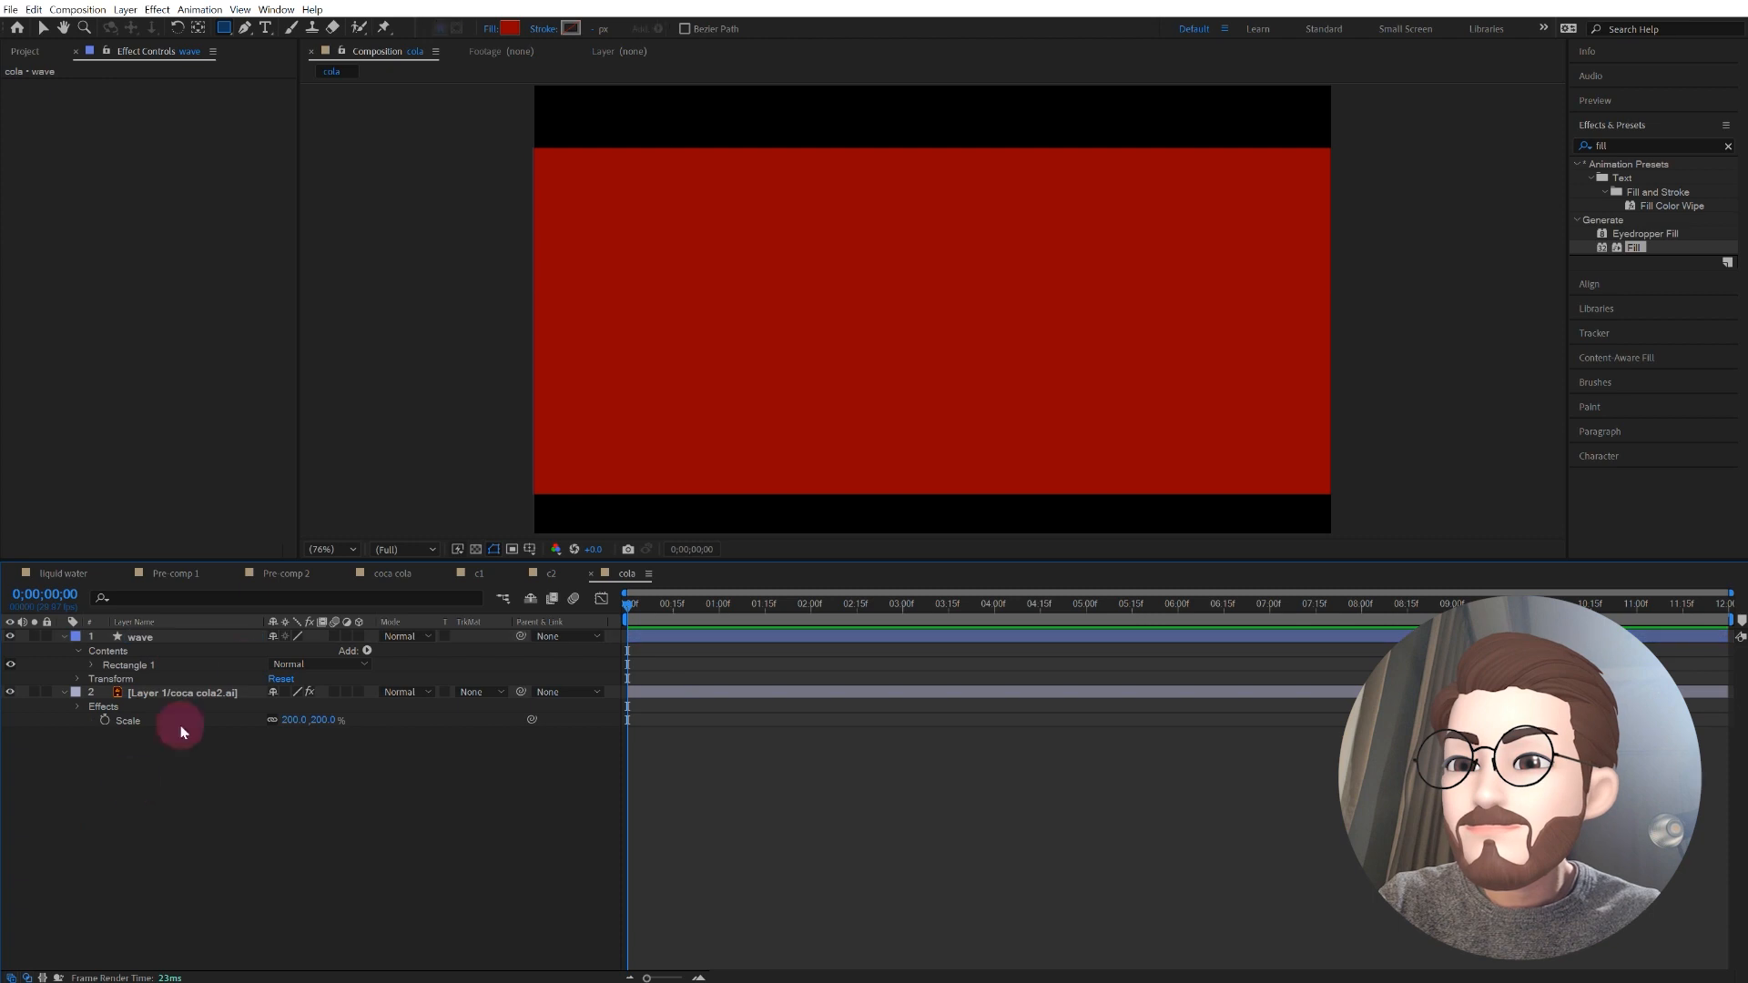
Step: Find the Wave Warp effect and apply it to the wave layer
left_click(150, 637)
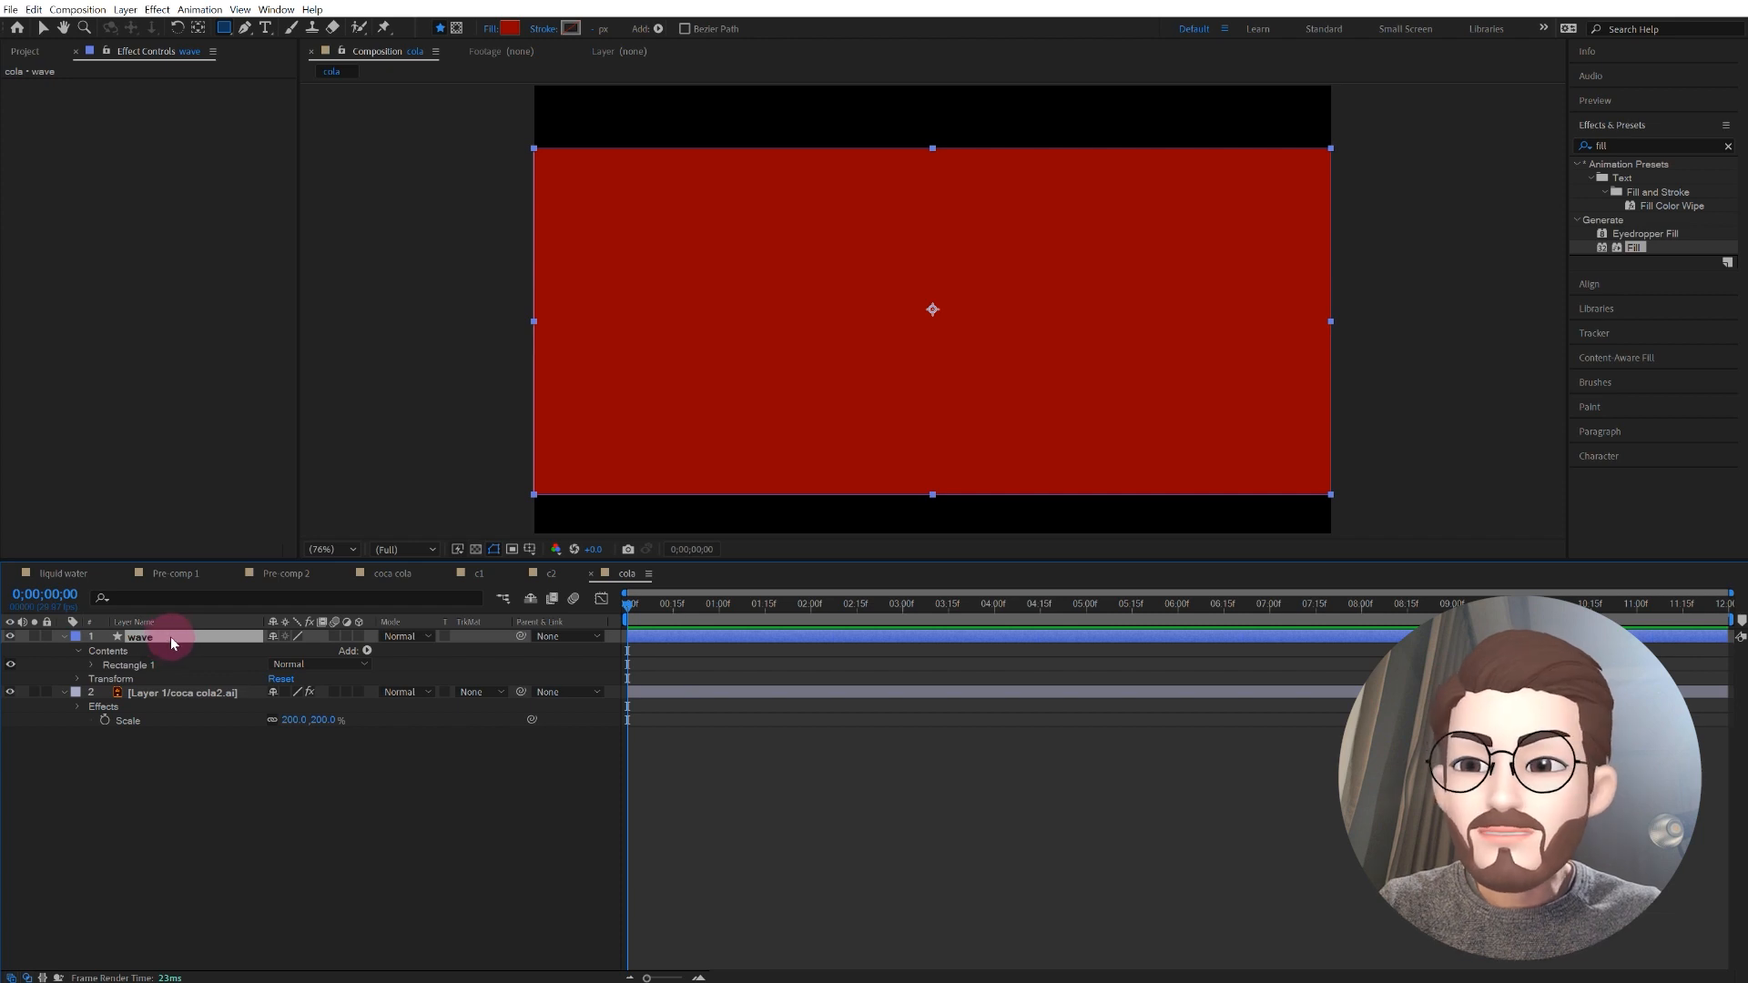
left_click(1728, 146)
left_click(1650, 146)
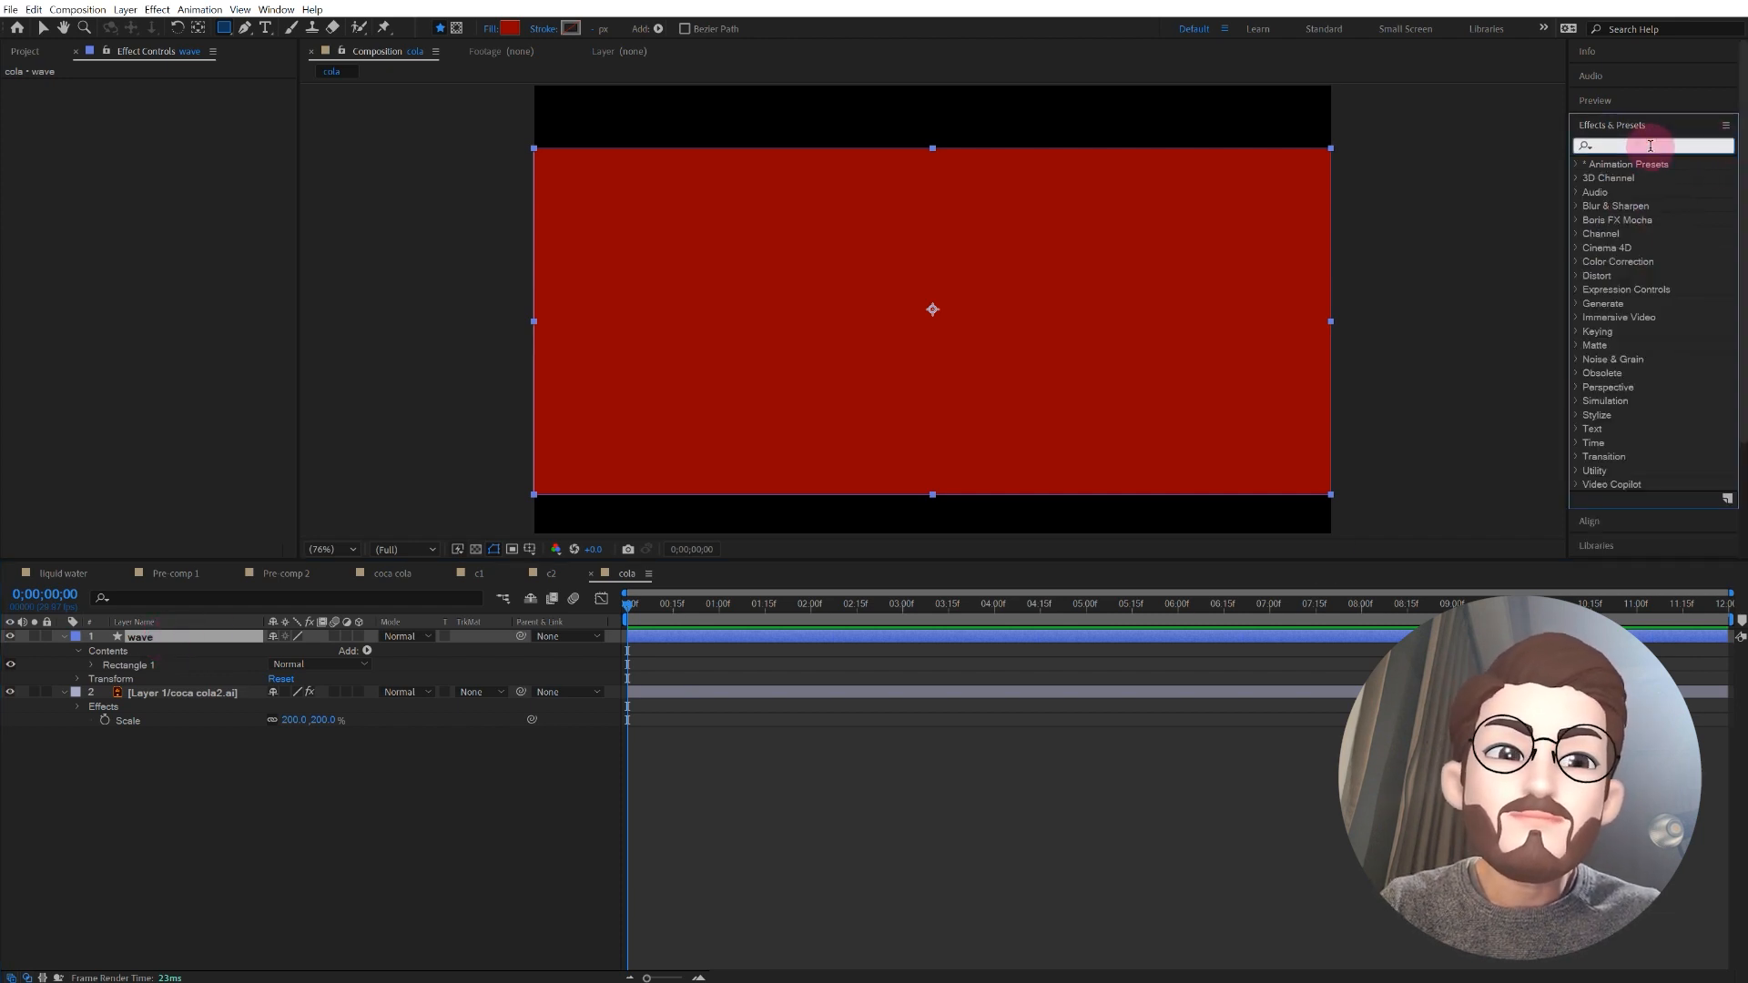
left_click(1606, 143)
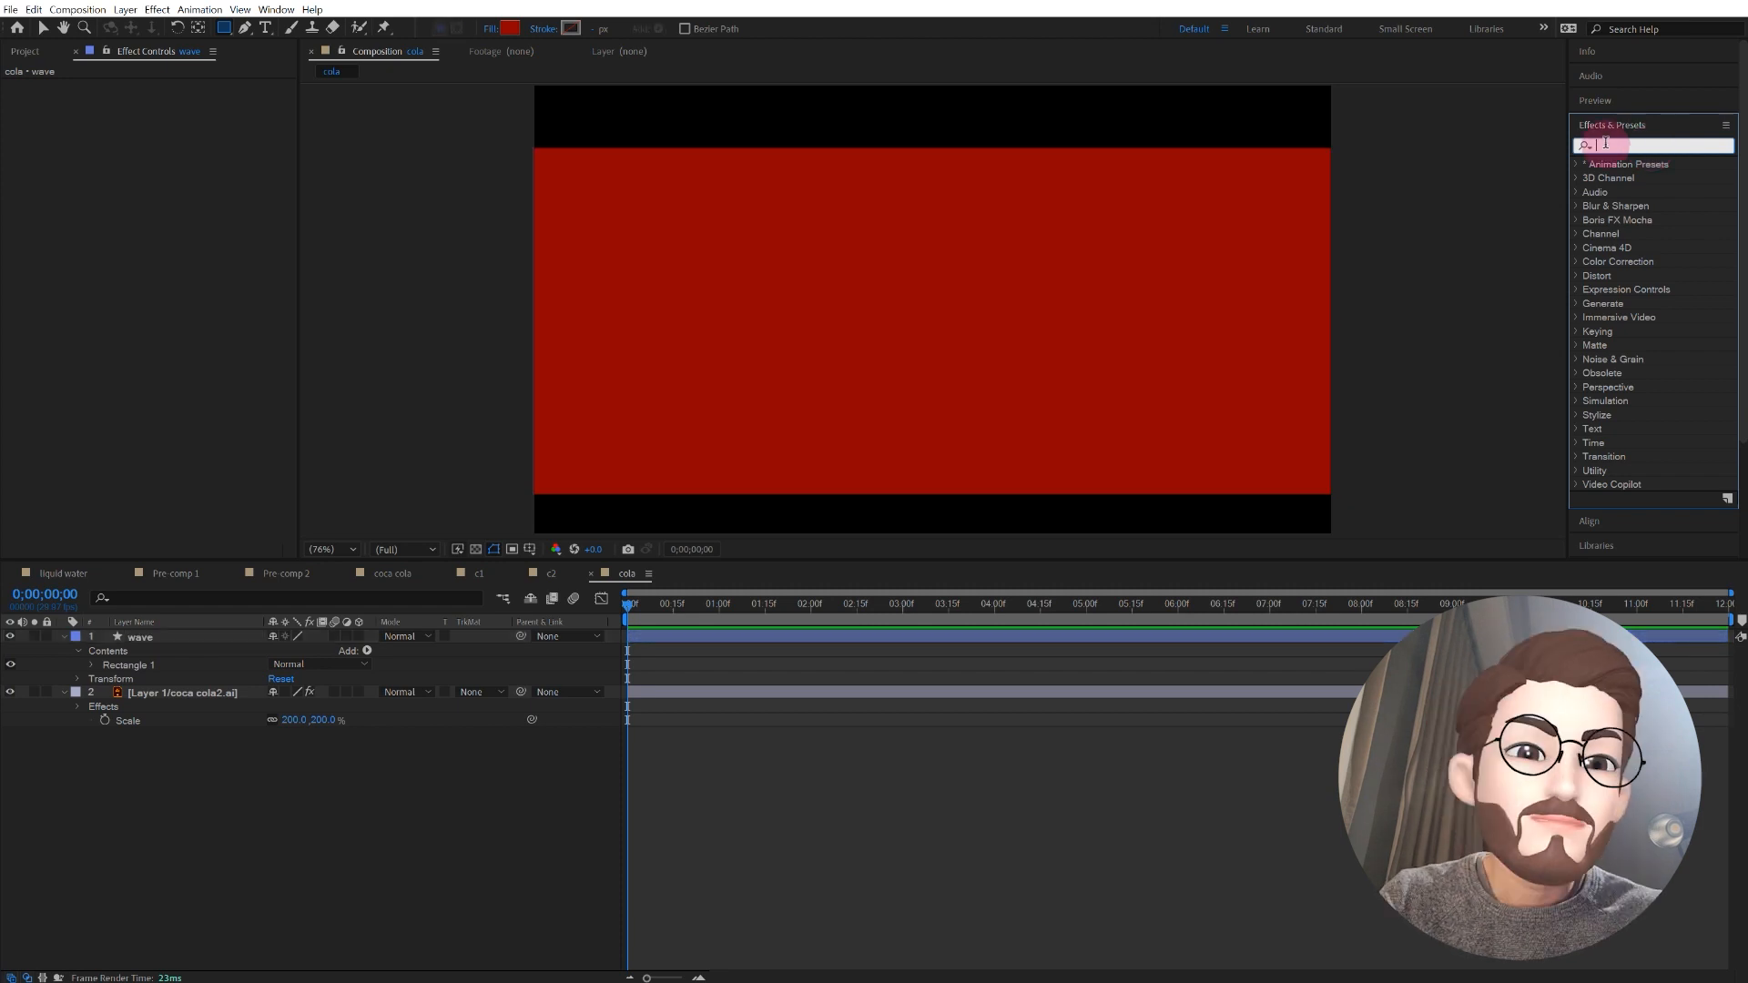
type("wave")
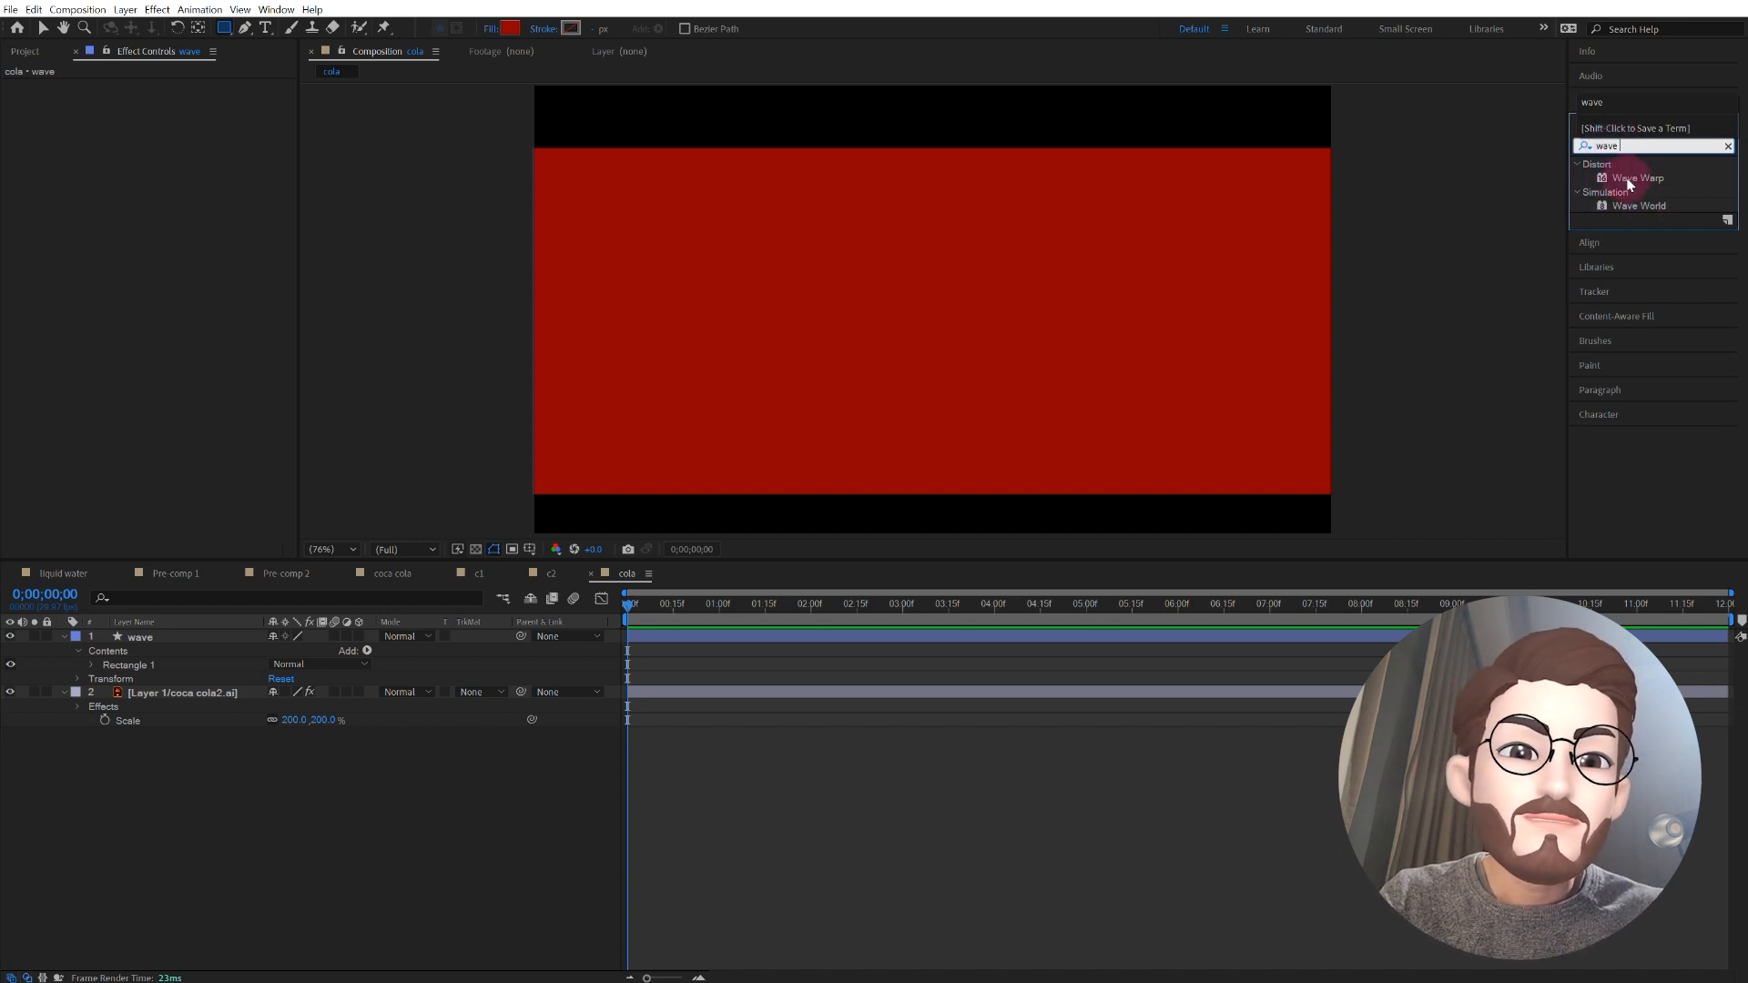
left_click(1629, 180)
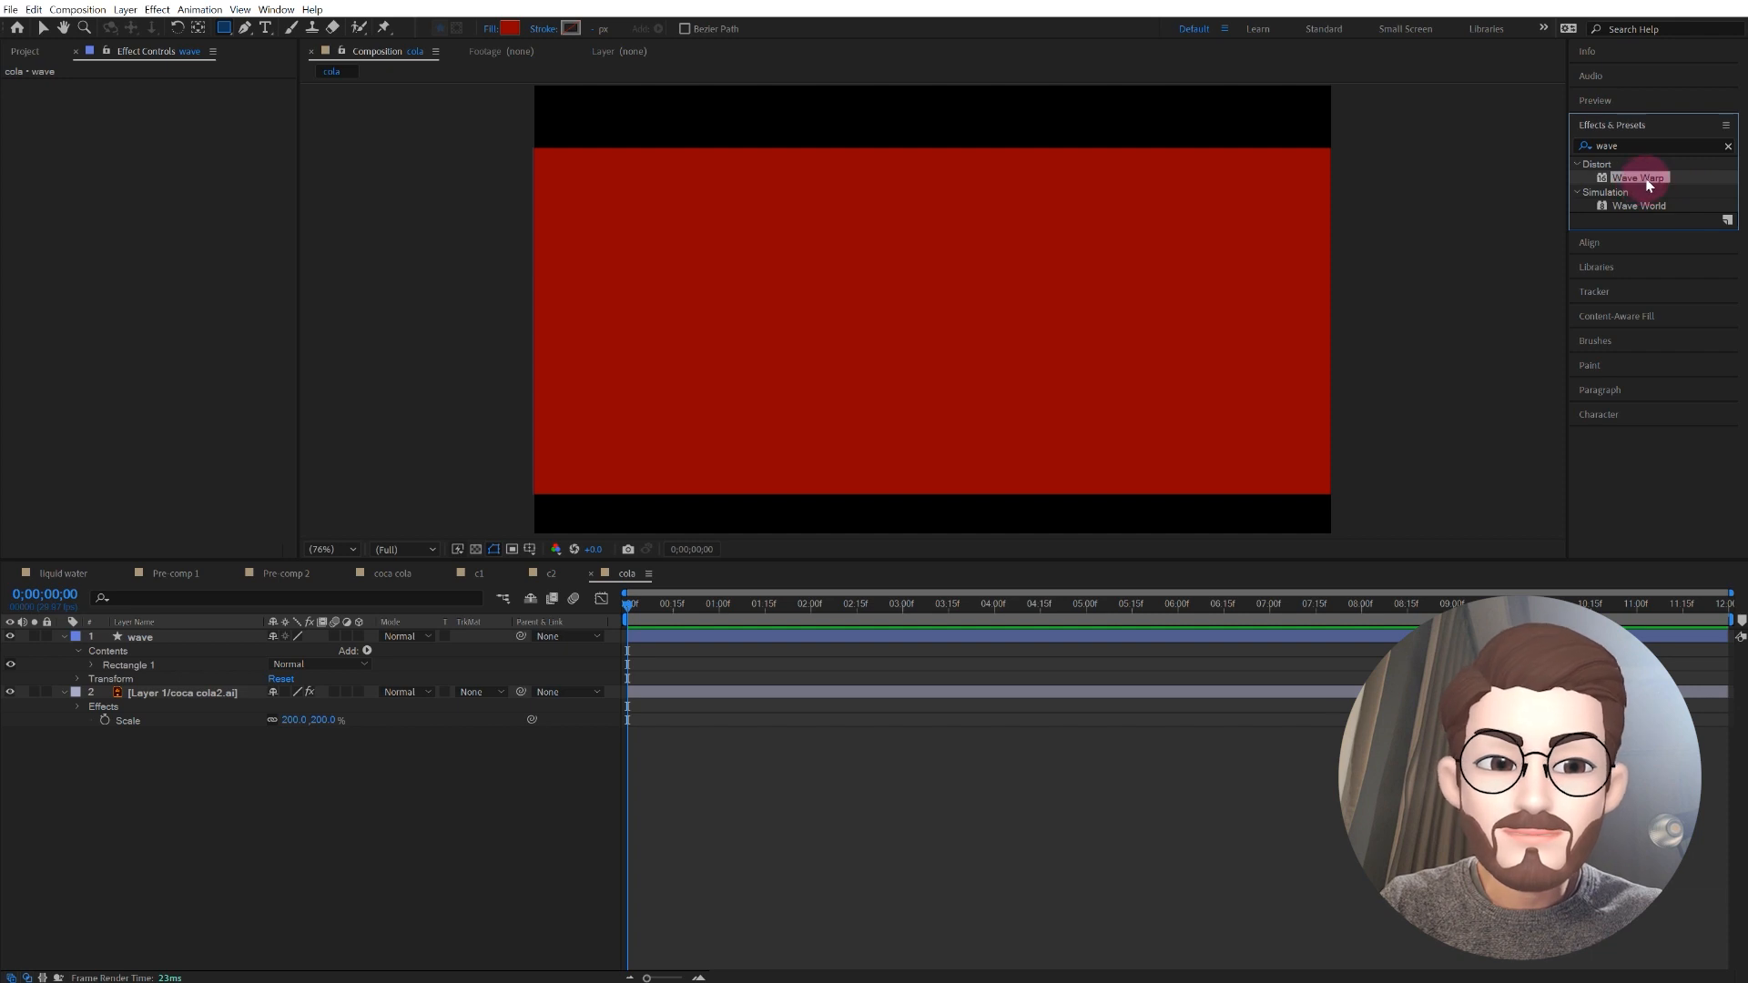
mouse_move(1647, 178)
left_mouse_down()
mouse_move(1619, 213)
mouse_move(500, 652)
mouse_move(294, 663)
mouse_move(229, 638)
left_mouse_up()
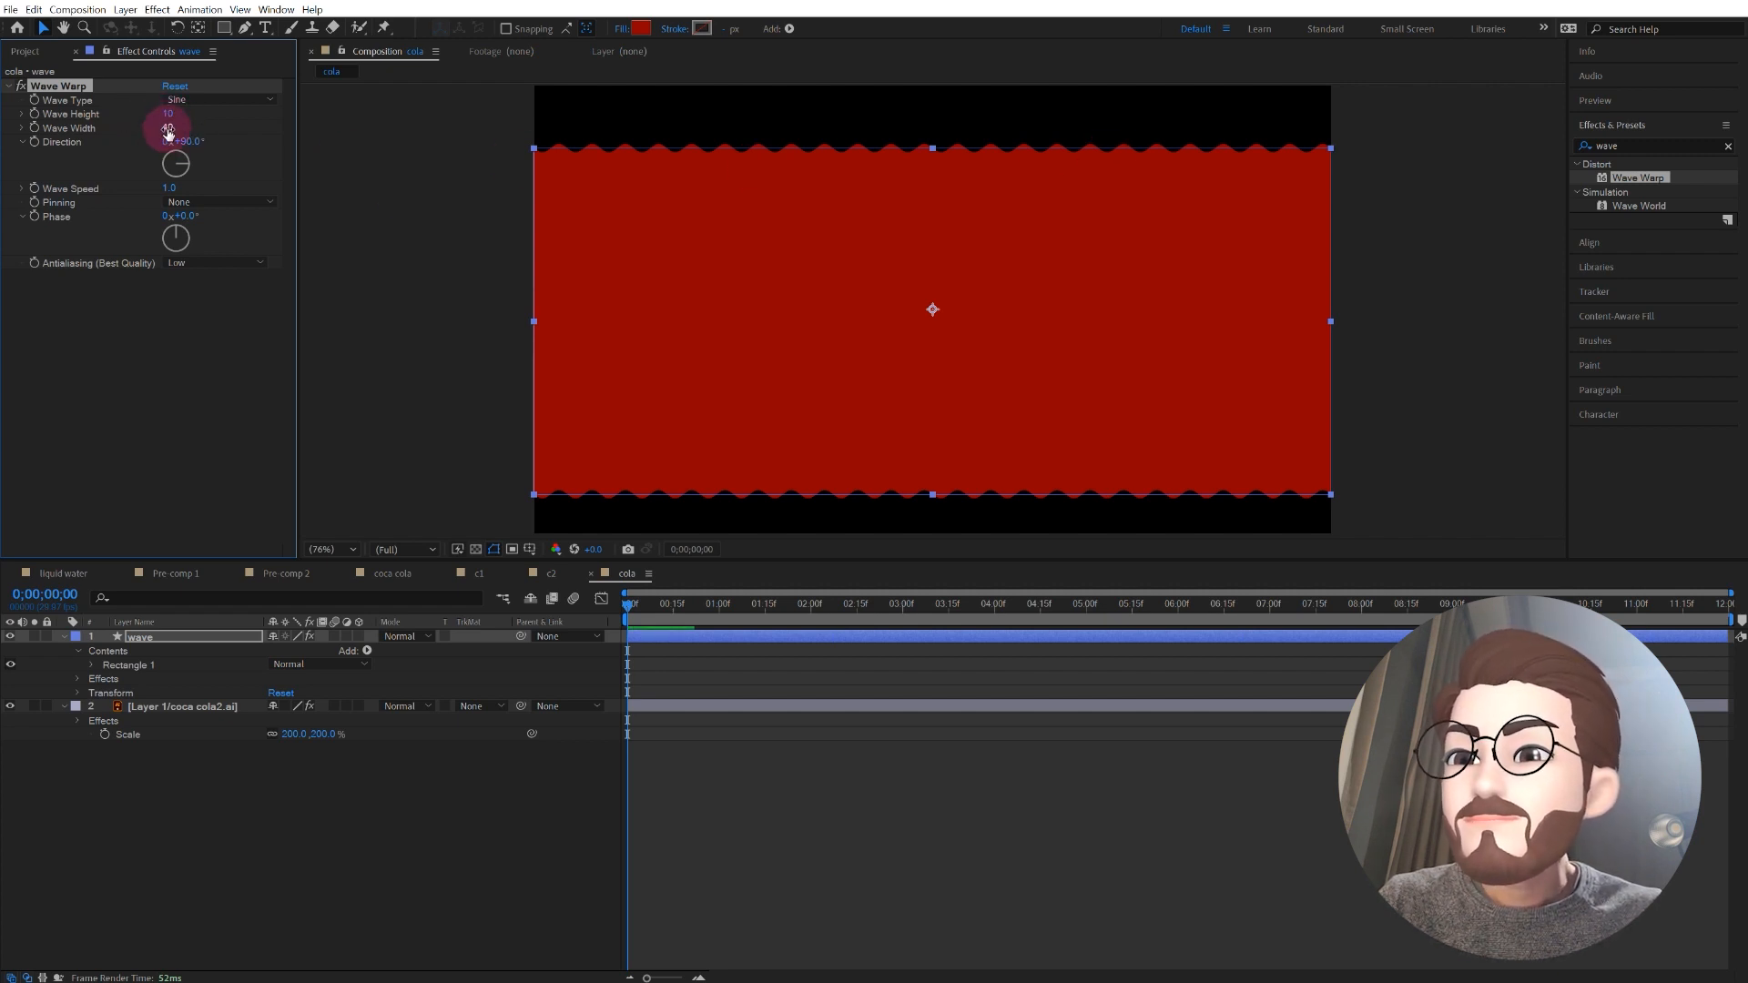
Step: Set the Wave Warp's Wave Width to 141 and Wave Height to 18, and preview the wave motion
left_click_drag(167, 129, 1046, 183)
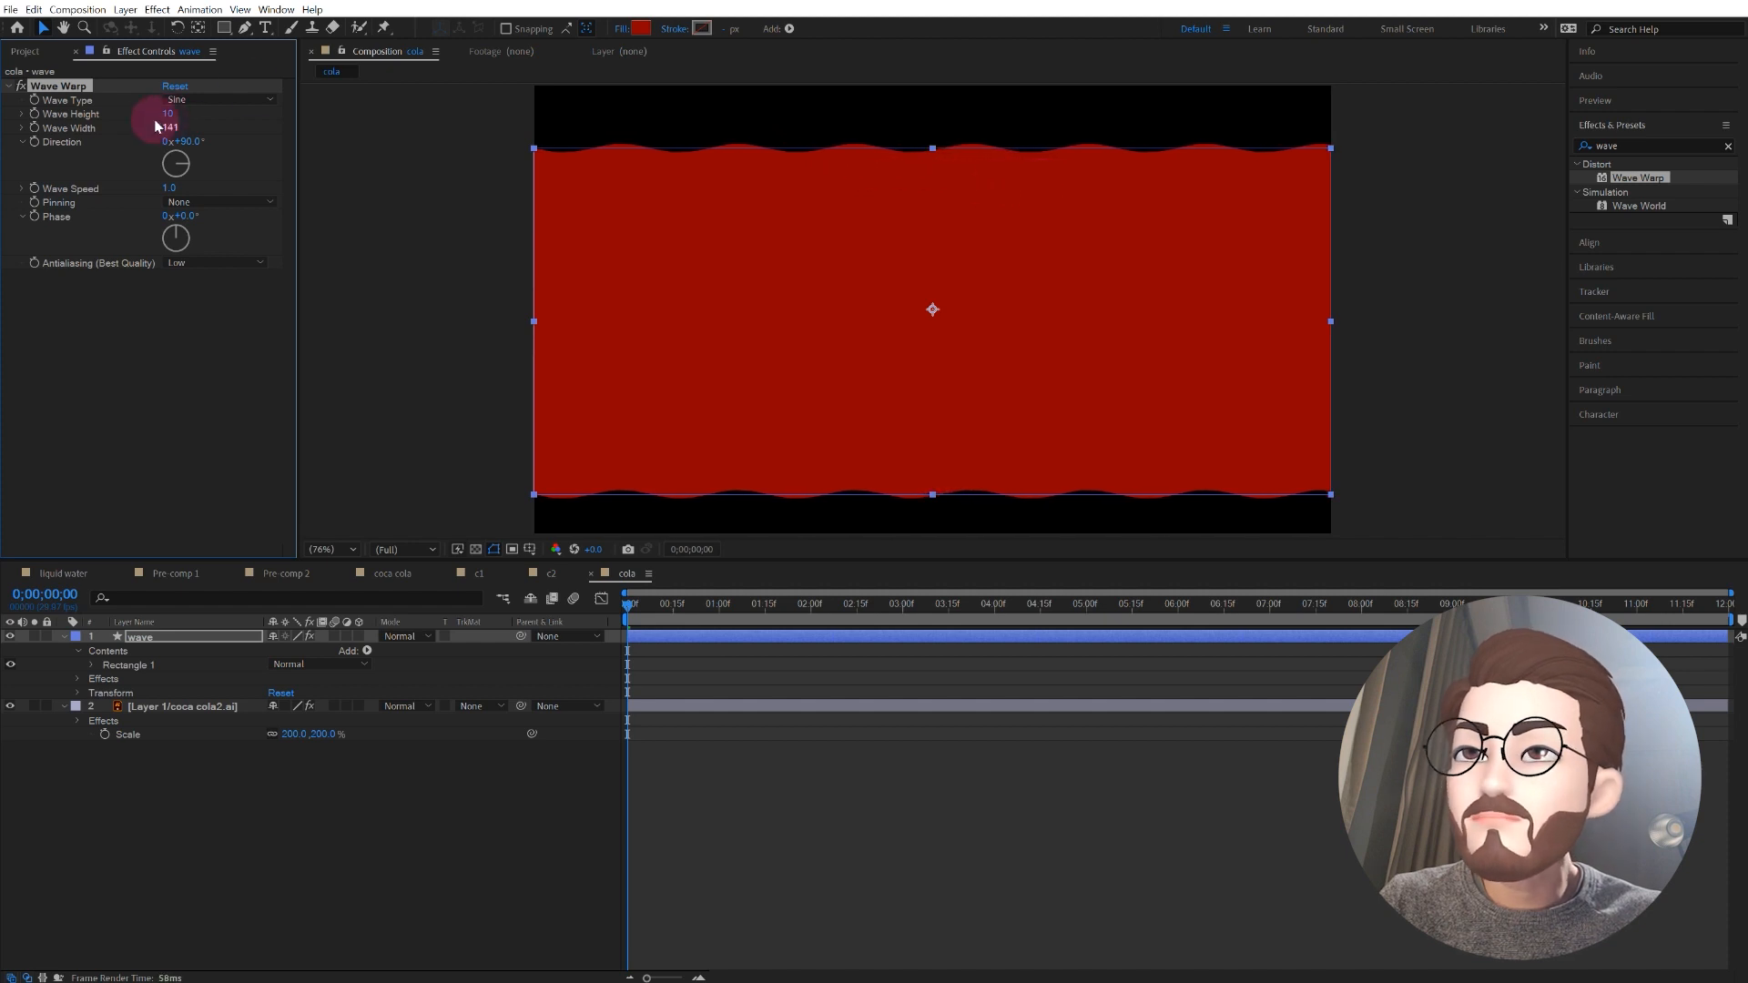
left_click_drag(169, 118, 174, 115)
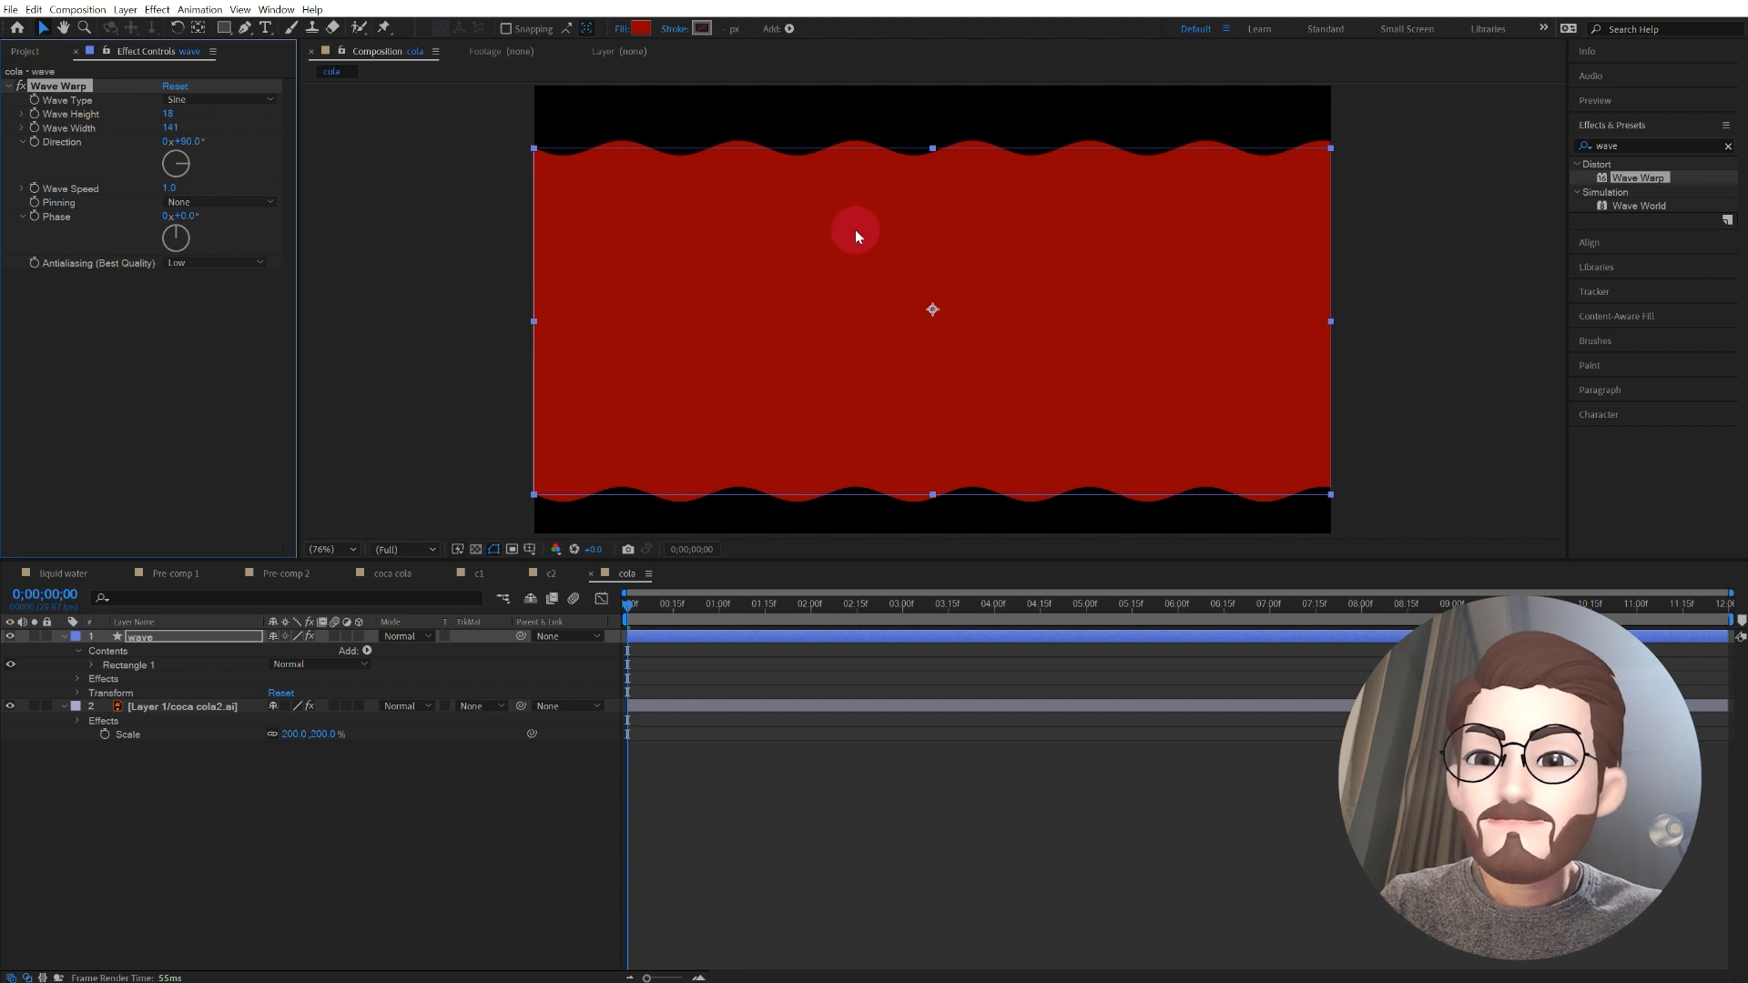
left_click(630, 605)
key("space")
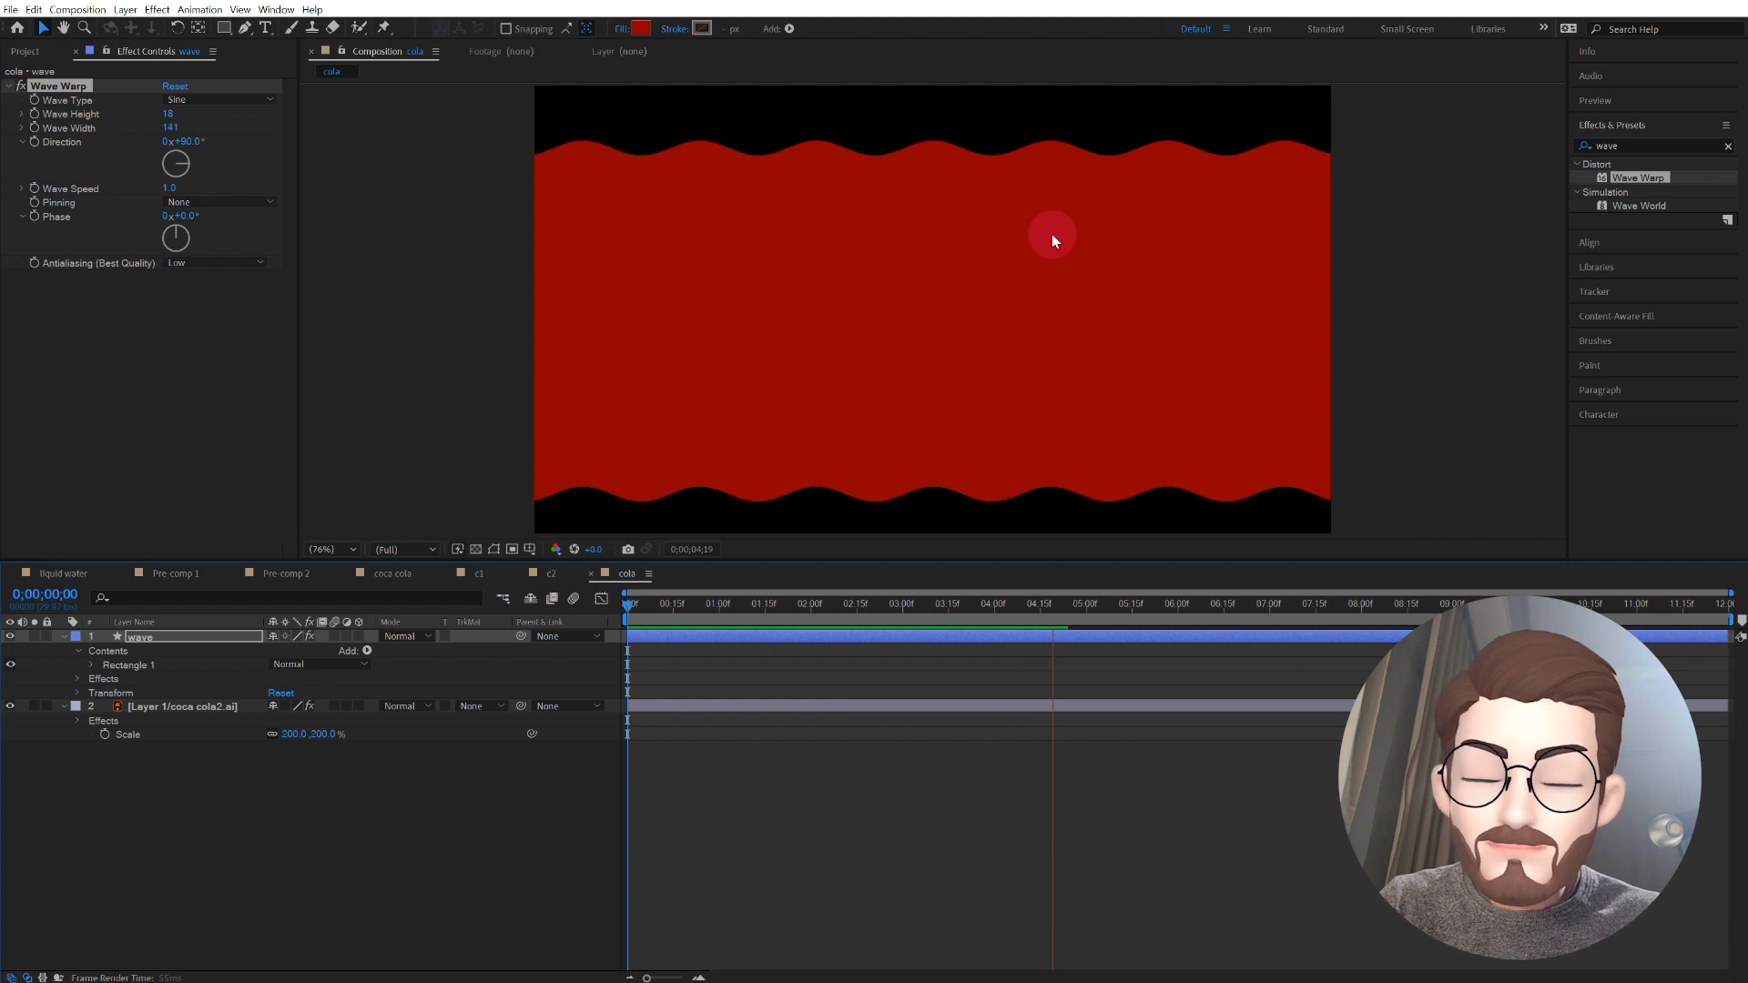
key("space")
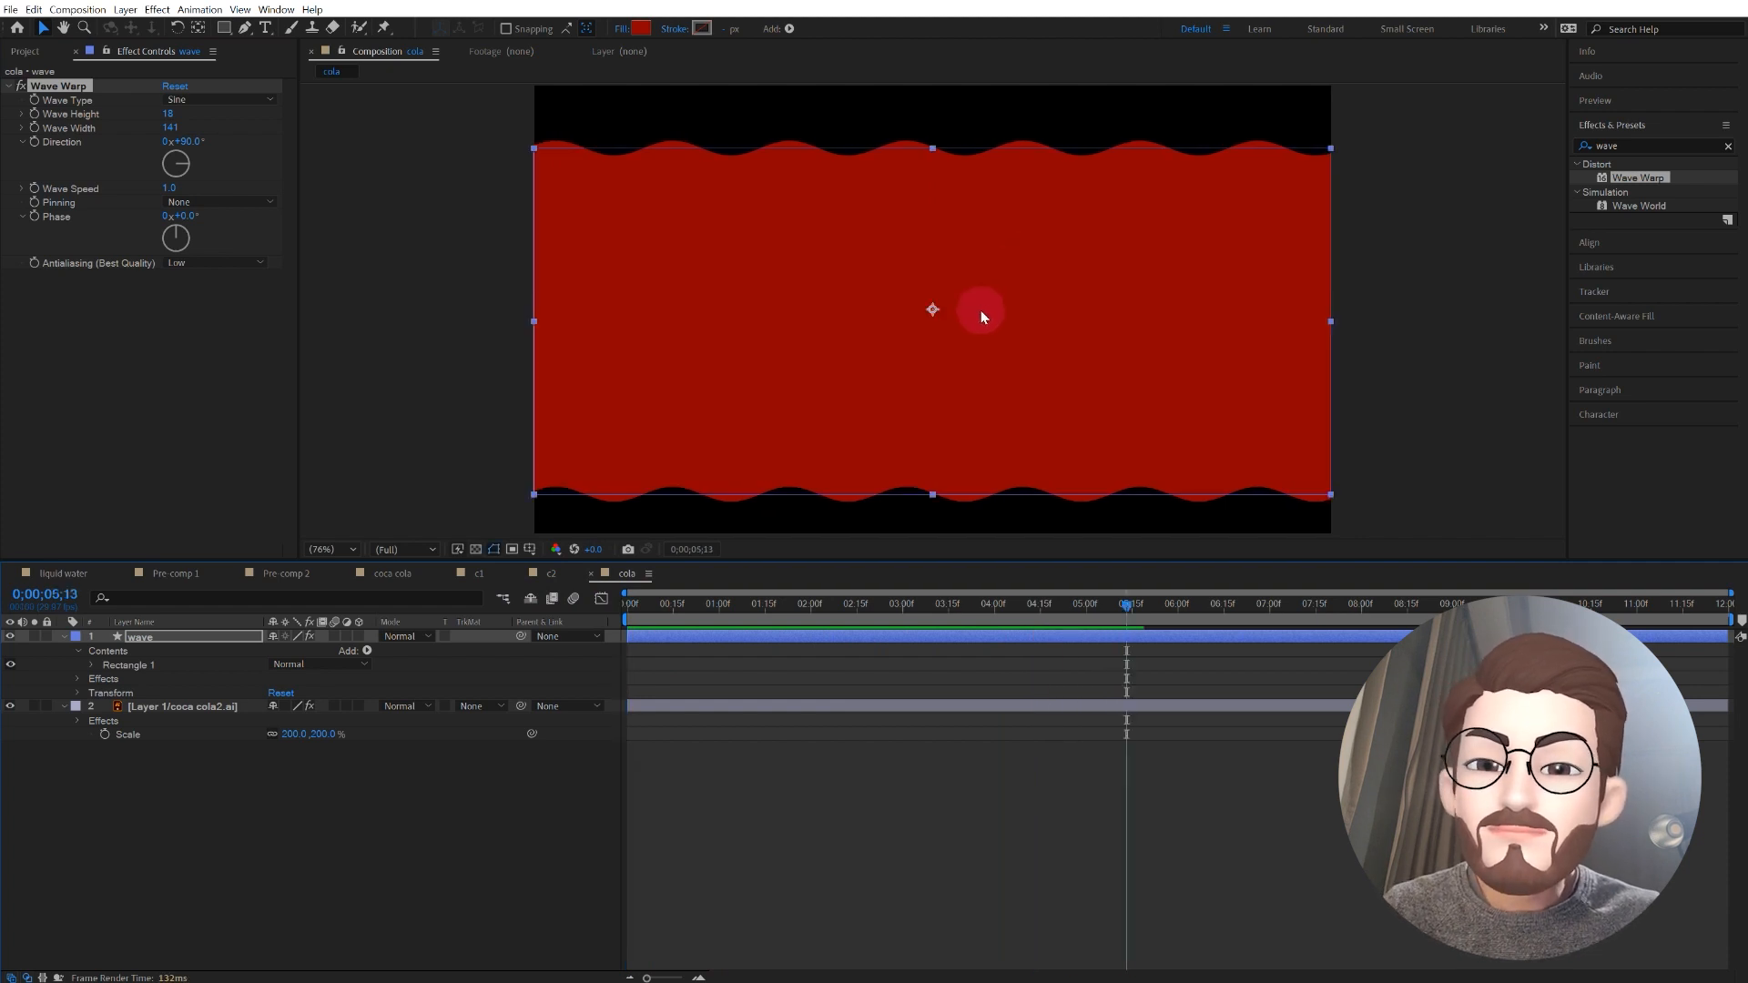
Step: At the timeline start, lower the wave layer beneath the logo to position 960, 1243 and keyframe its Position
left_click(191, 635)
left_click_drag(662, 608, 566, 607)
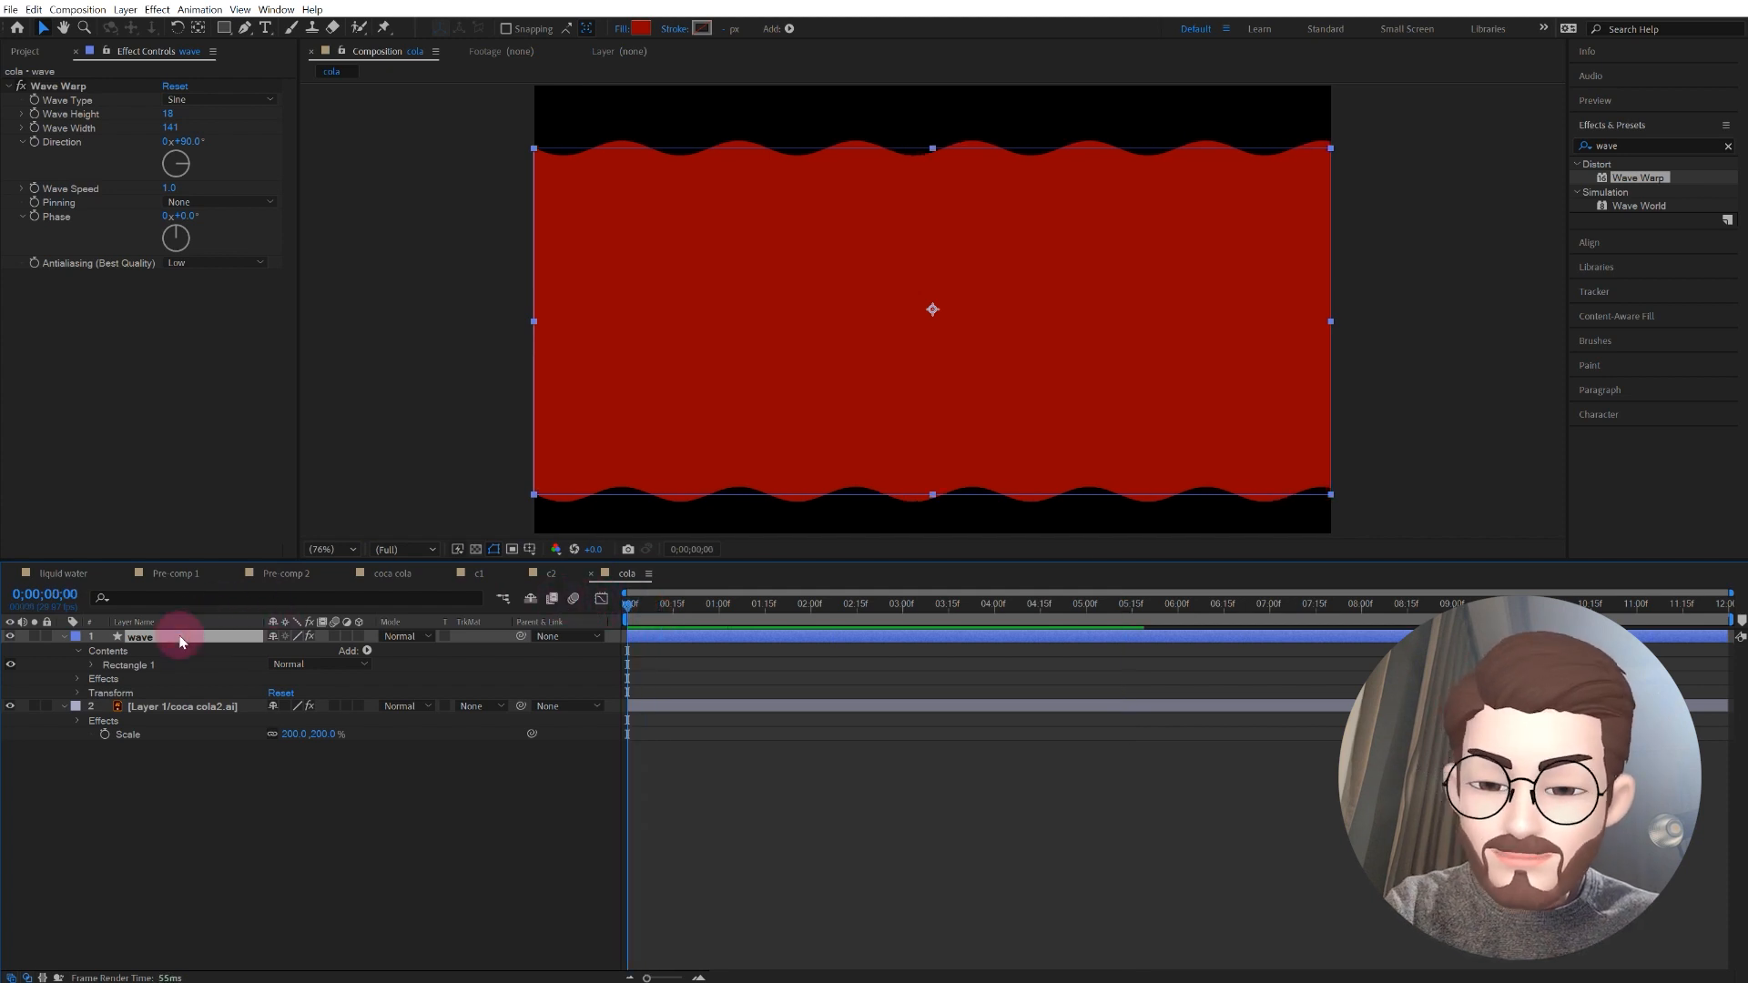
key("p")
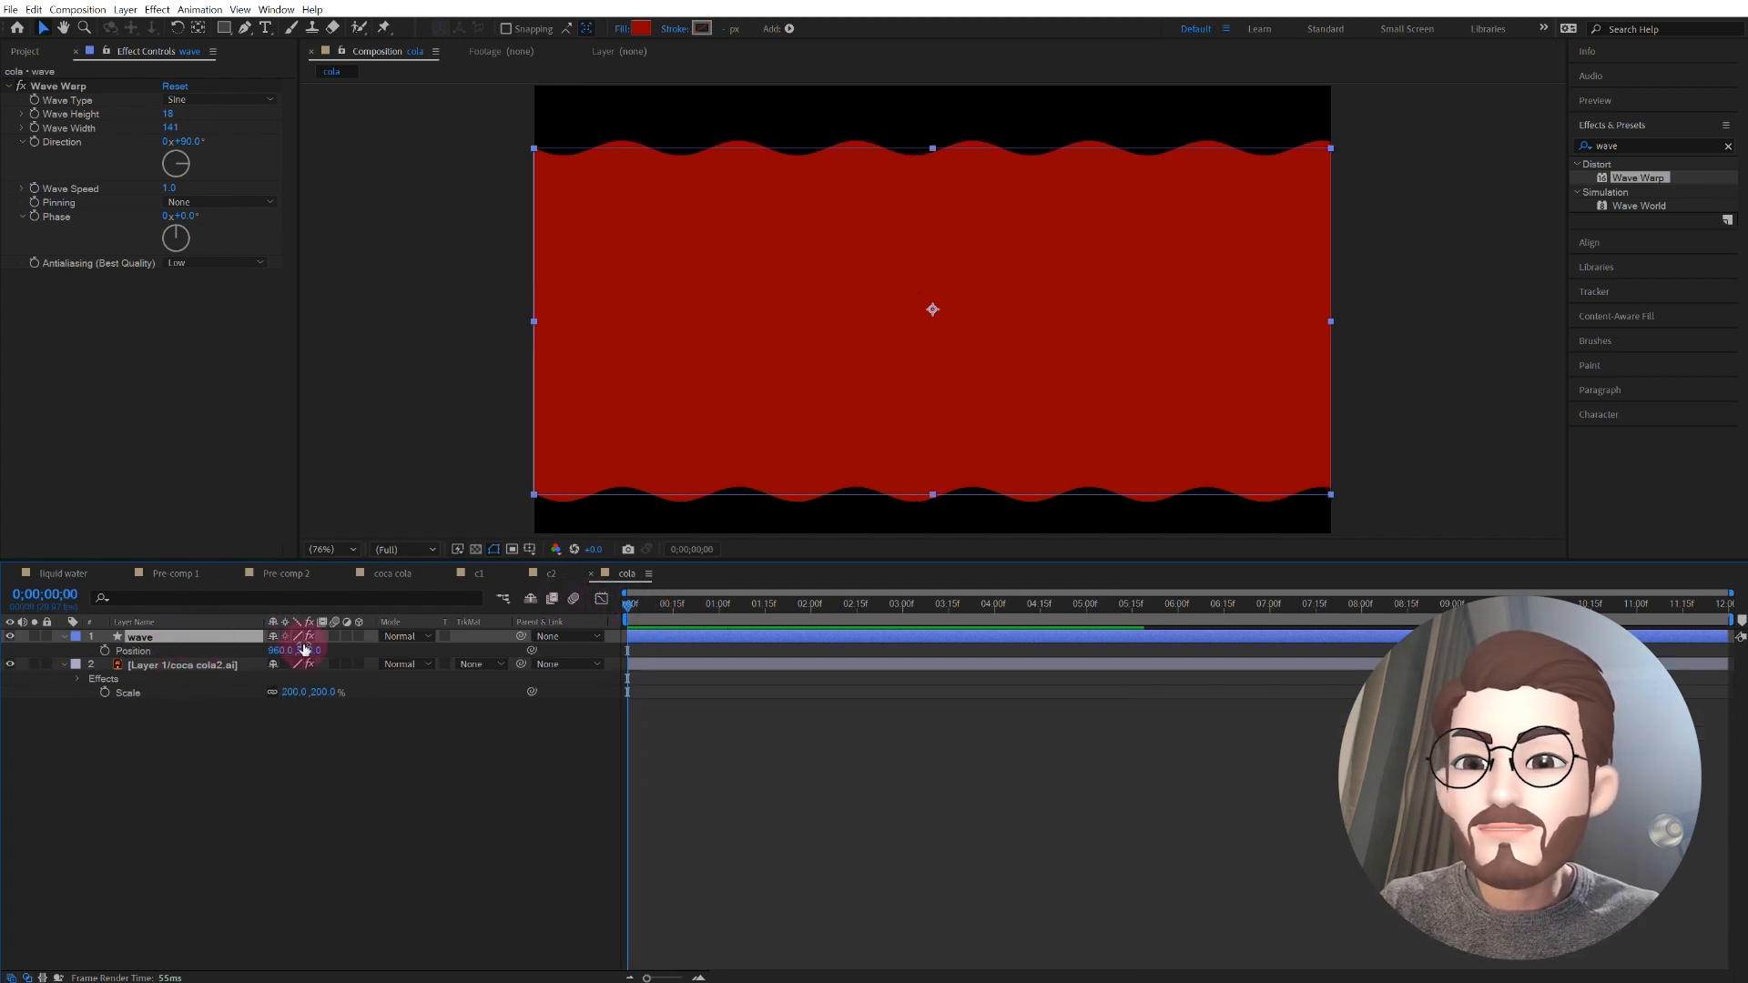
left_click_drag(310, 653, 738, 672)
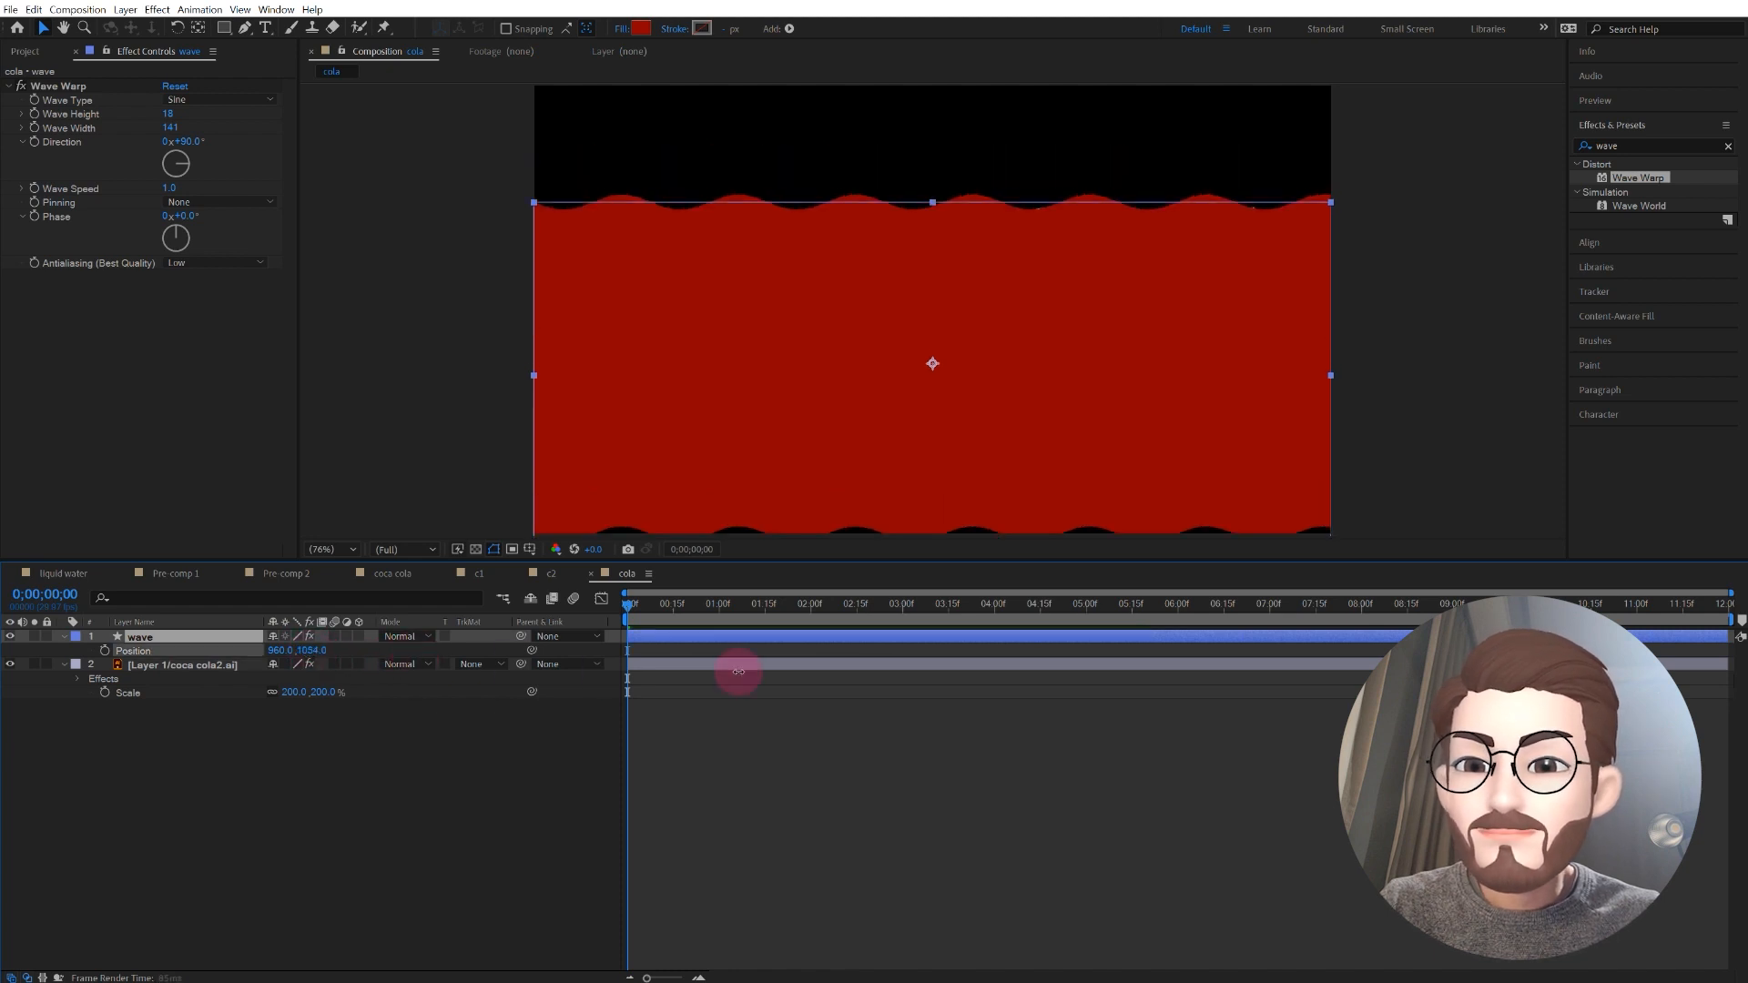
left_click_drag(955, 675, 900, 641)
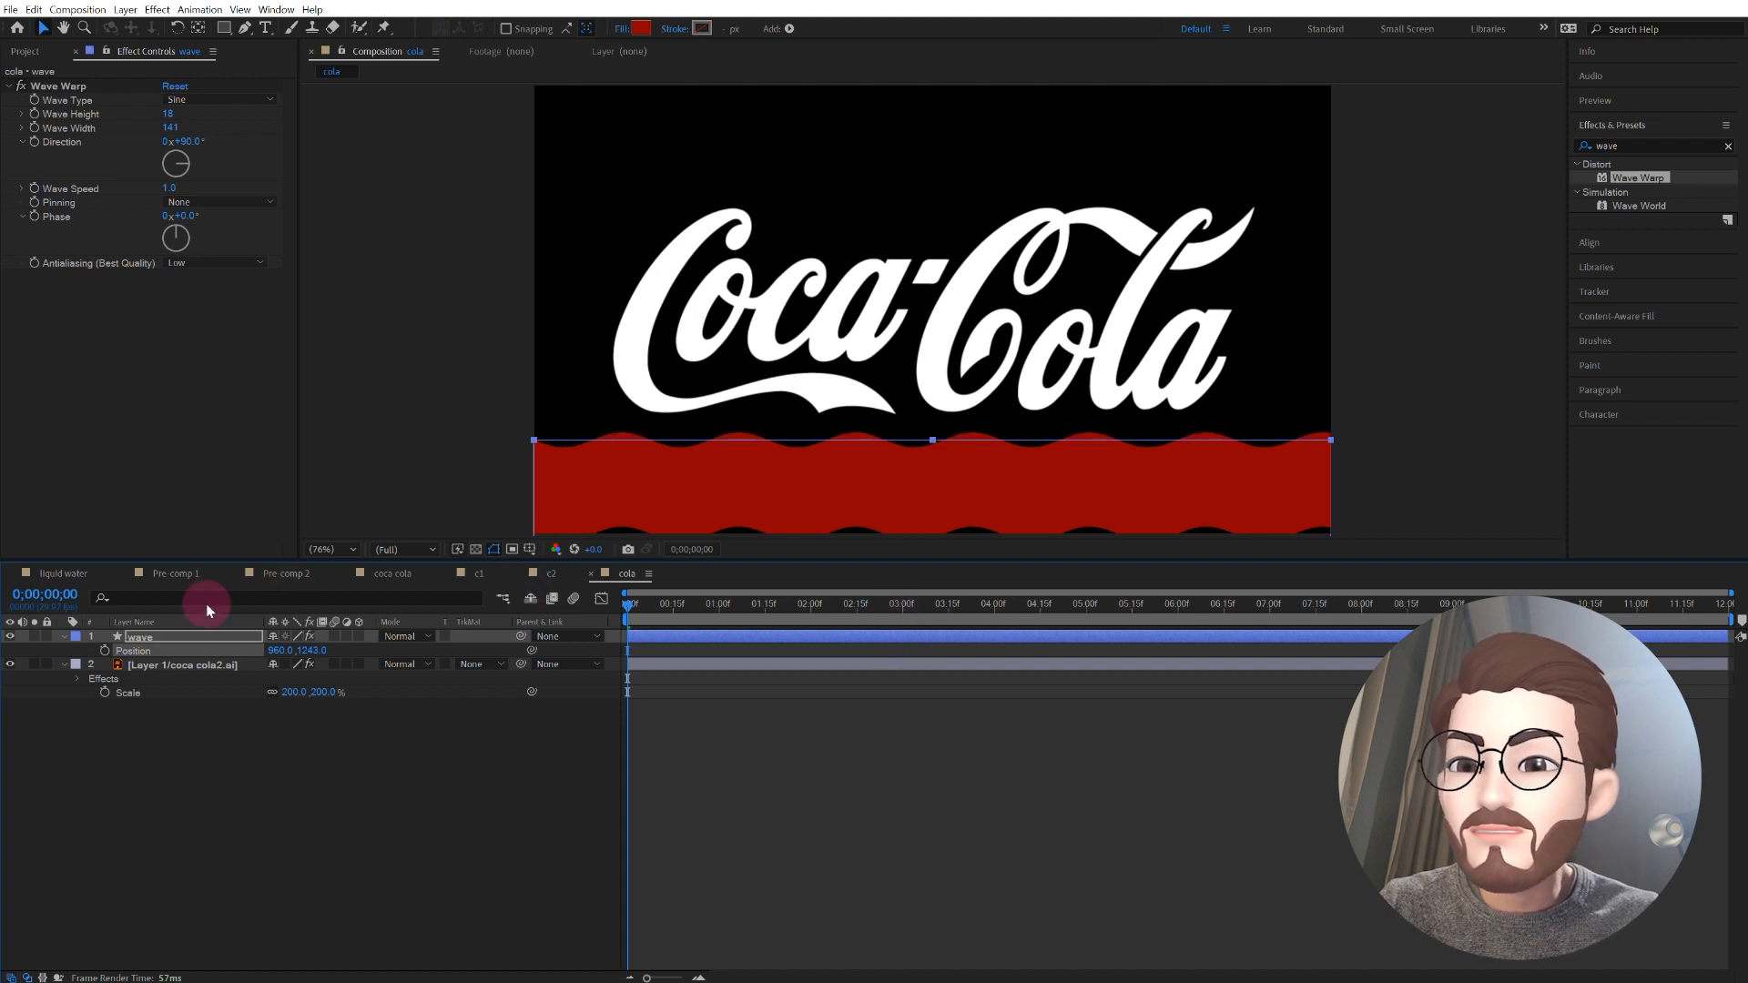
Step: At 4 seconds, raise the wave layer over the logo to position 960, 619, and ease both Position keyframes
left_click(996, 615)
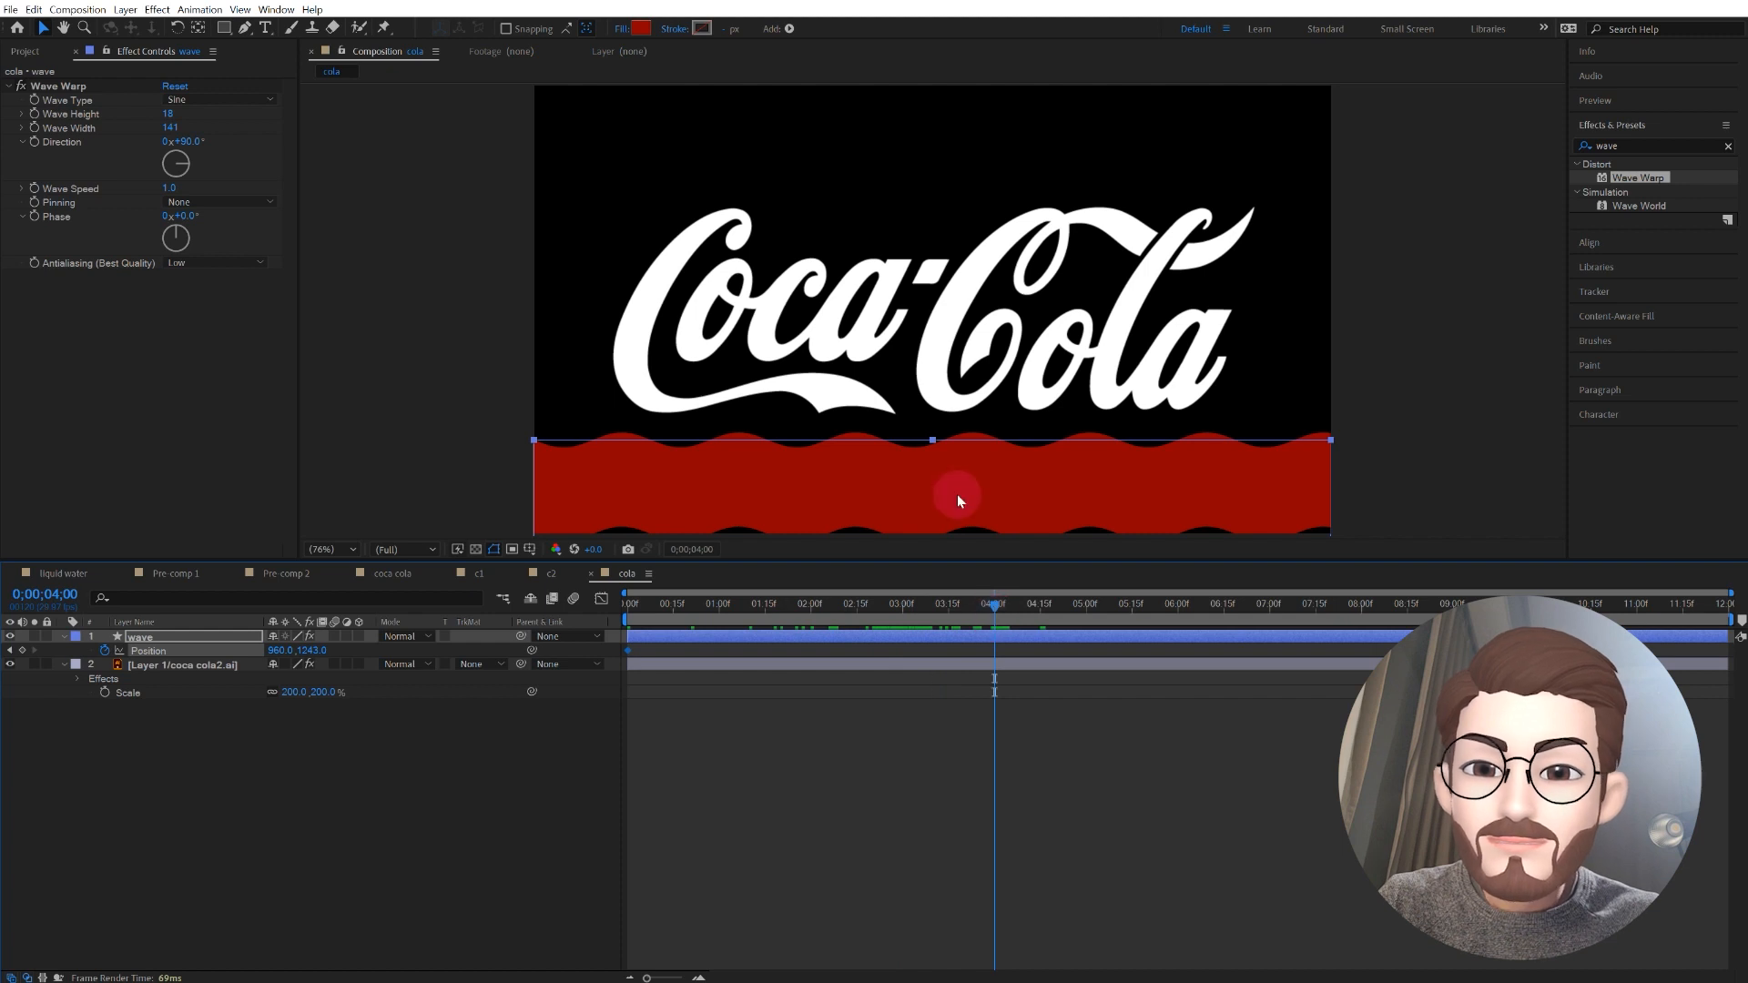
left_click(535, 666)
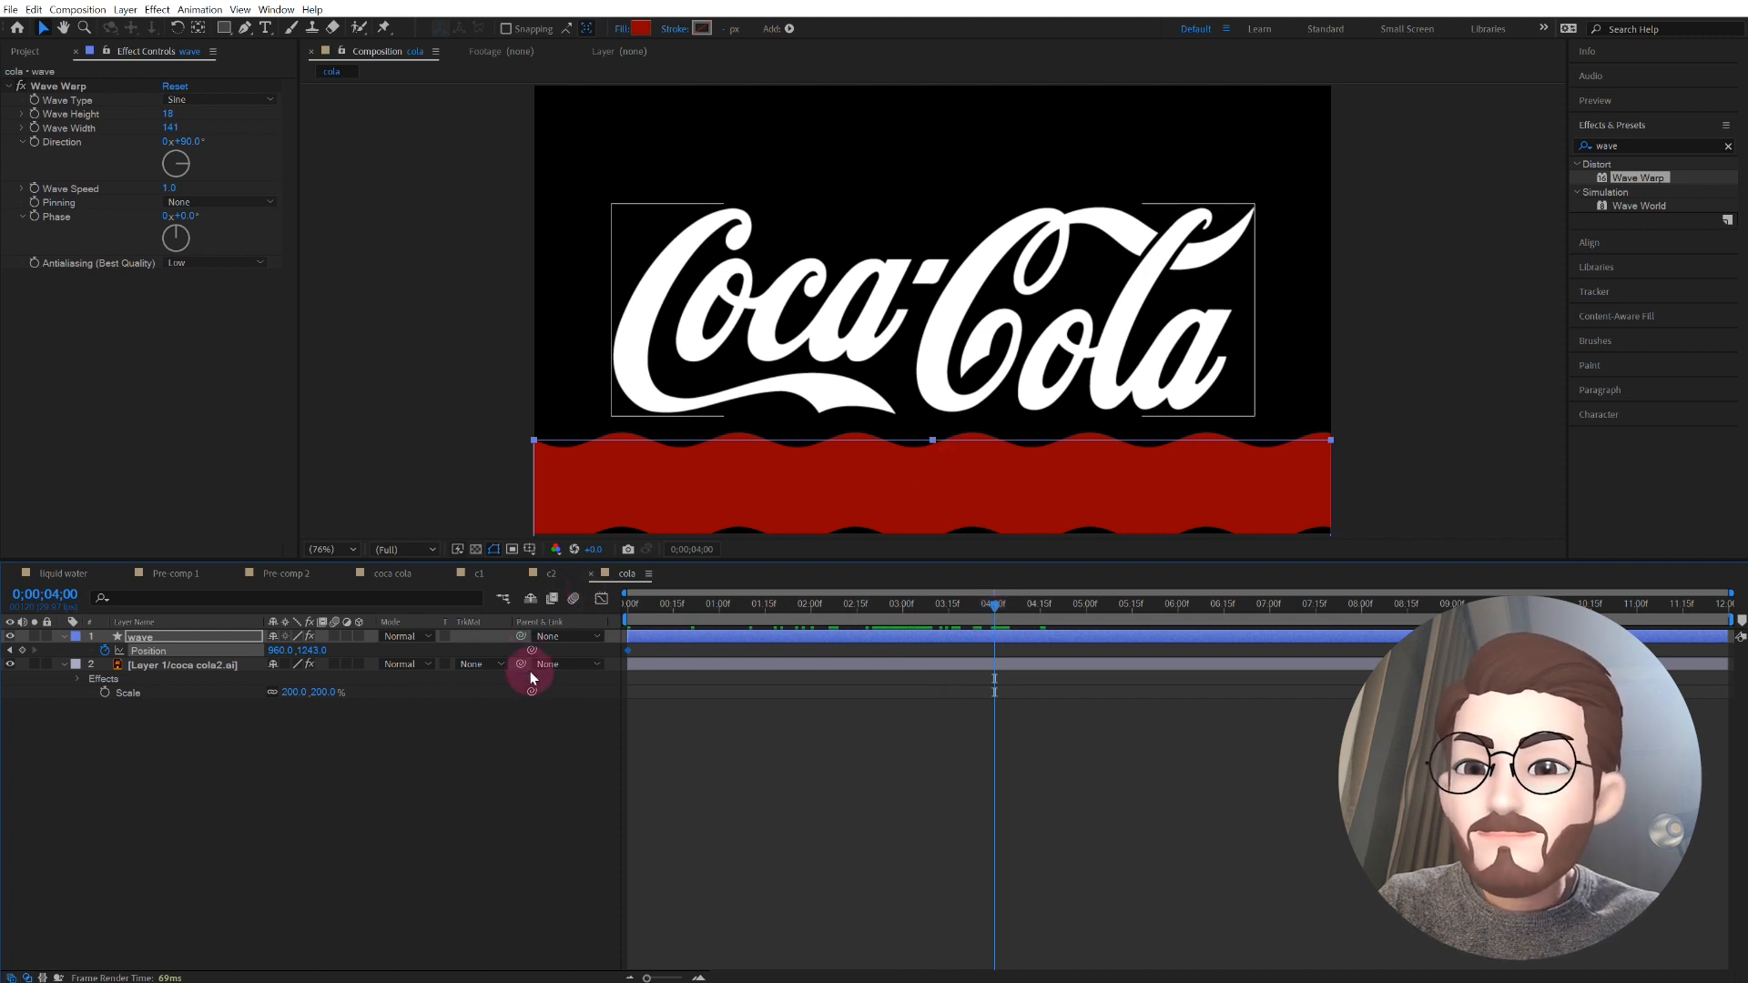
left_click(309, 651)
left_click_drag(315, 654, 0, 487)
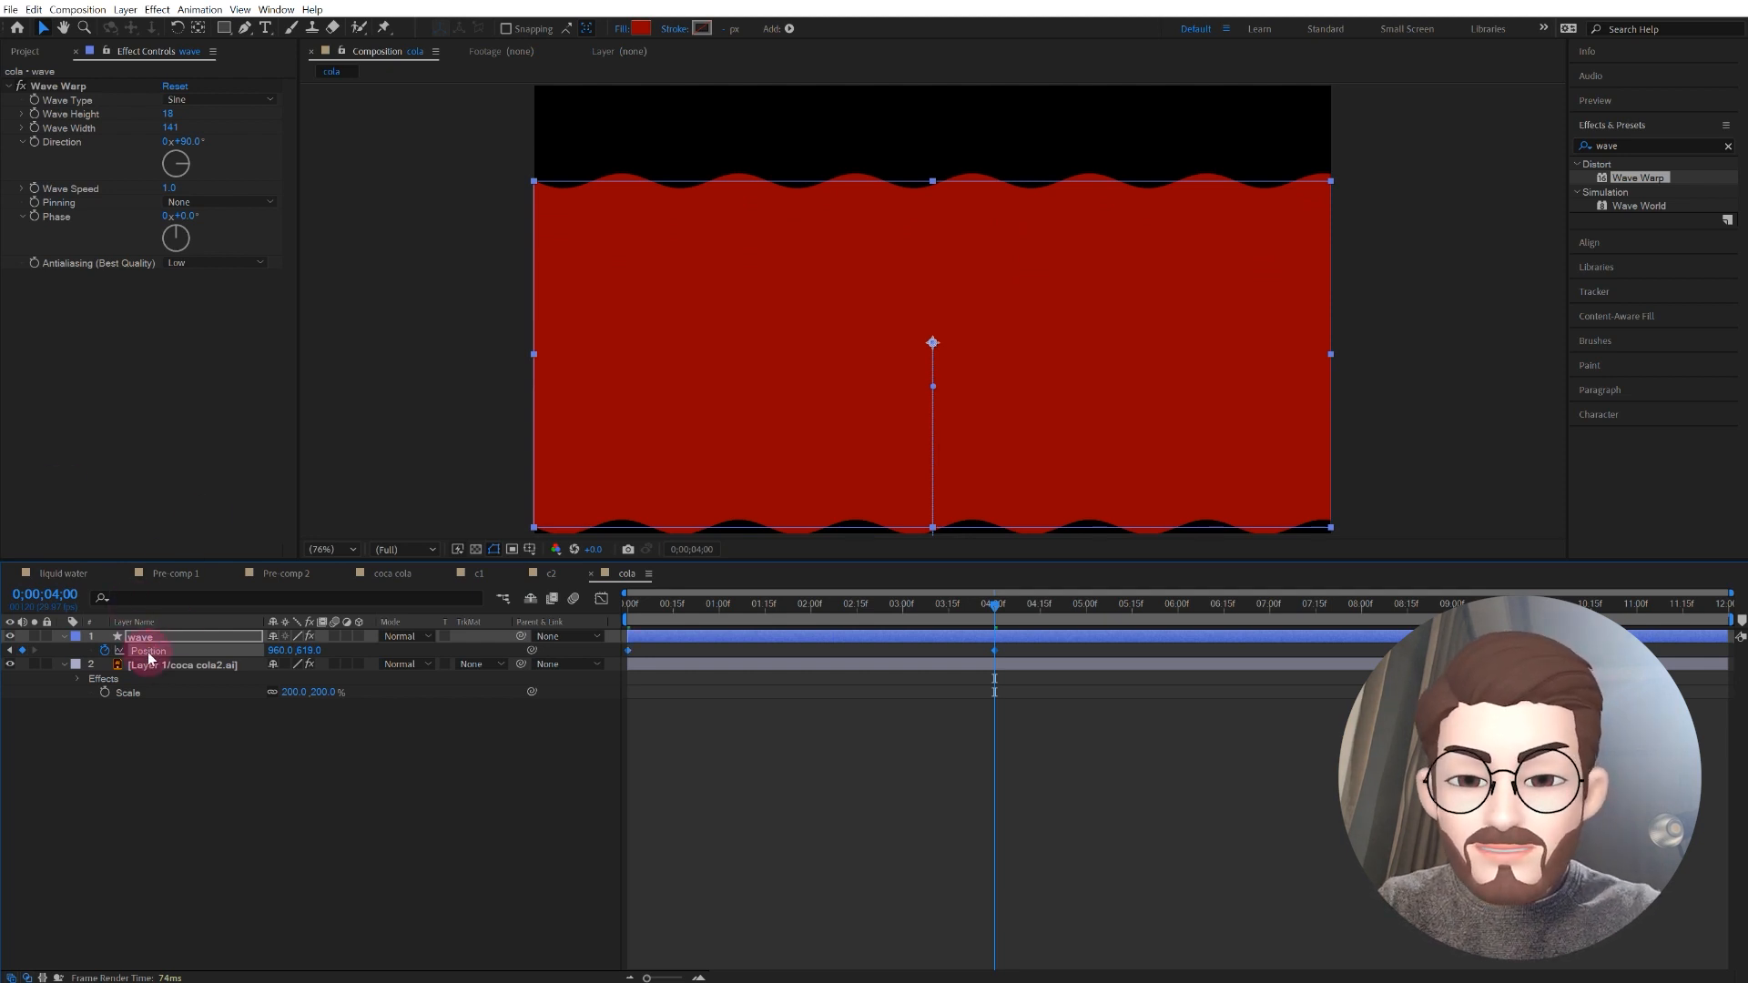
Step: Reshape the wave's Position speed curve with a longer ease out of the first keyframe, and preview from the timeline start
left_click(601, 601)
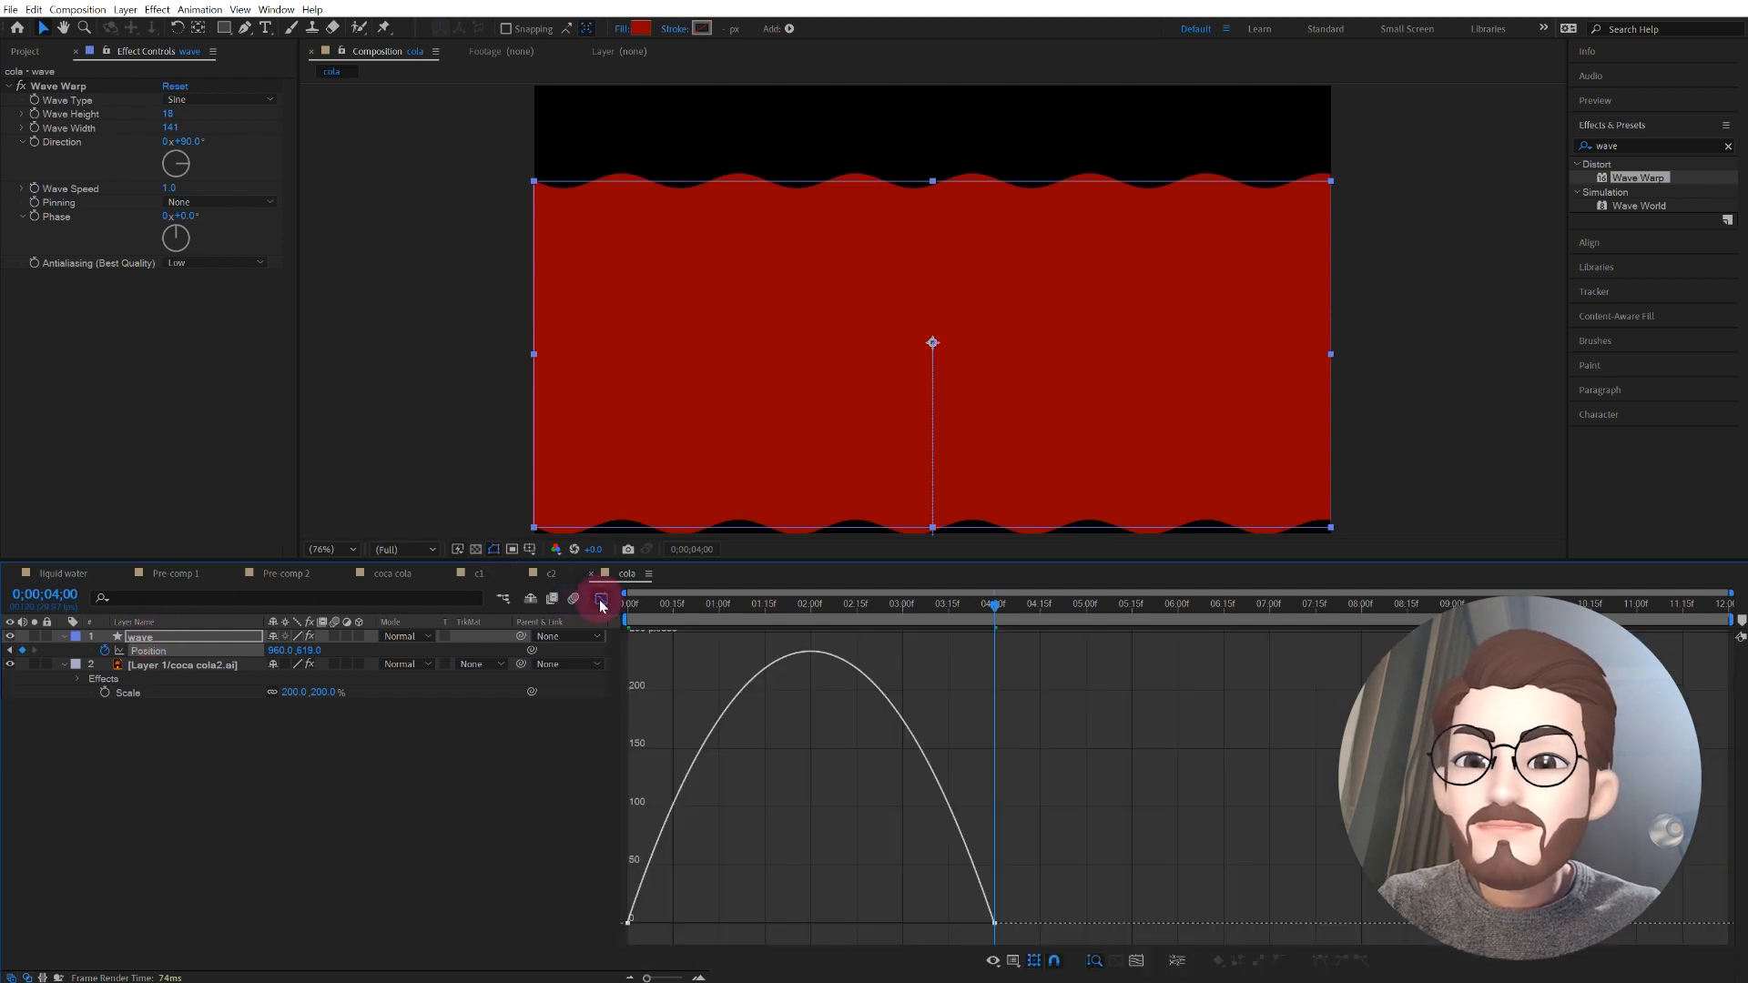
left_click(628, 923)
left_click_drag(688, 925, 759, 924)
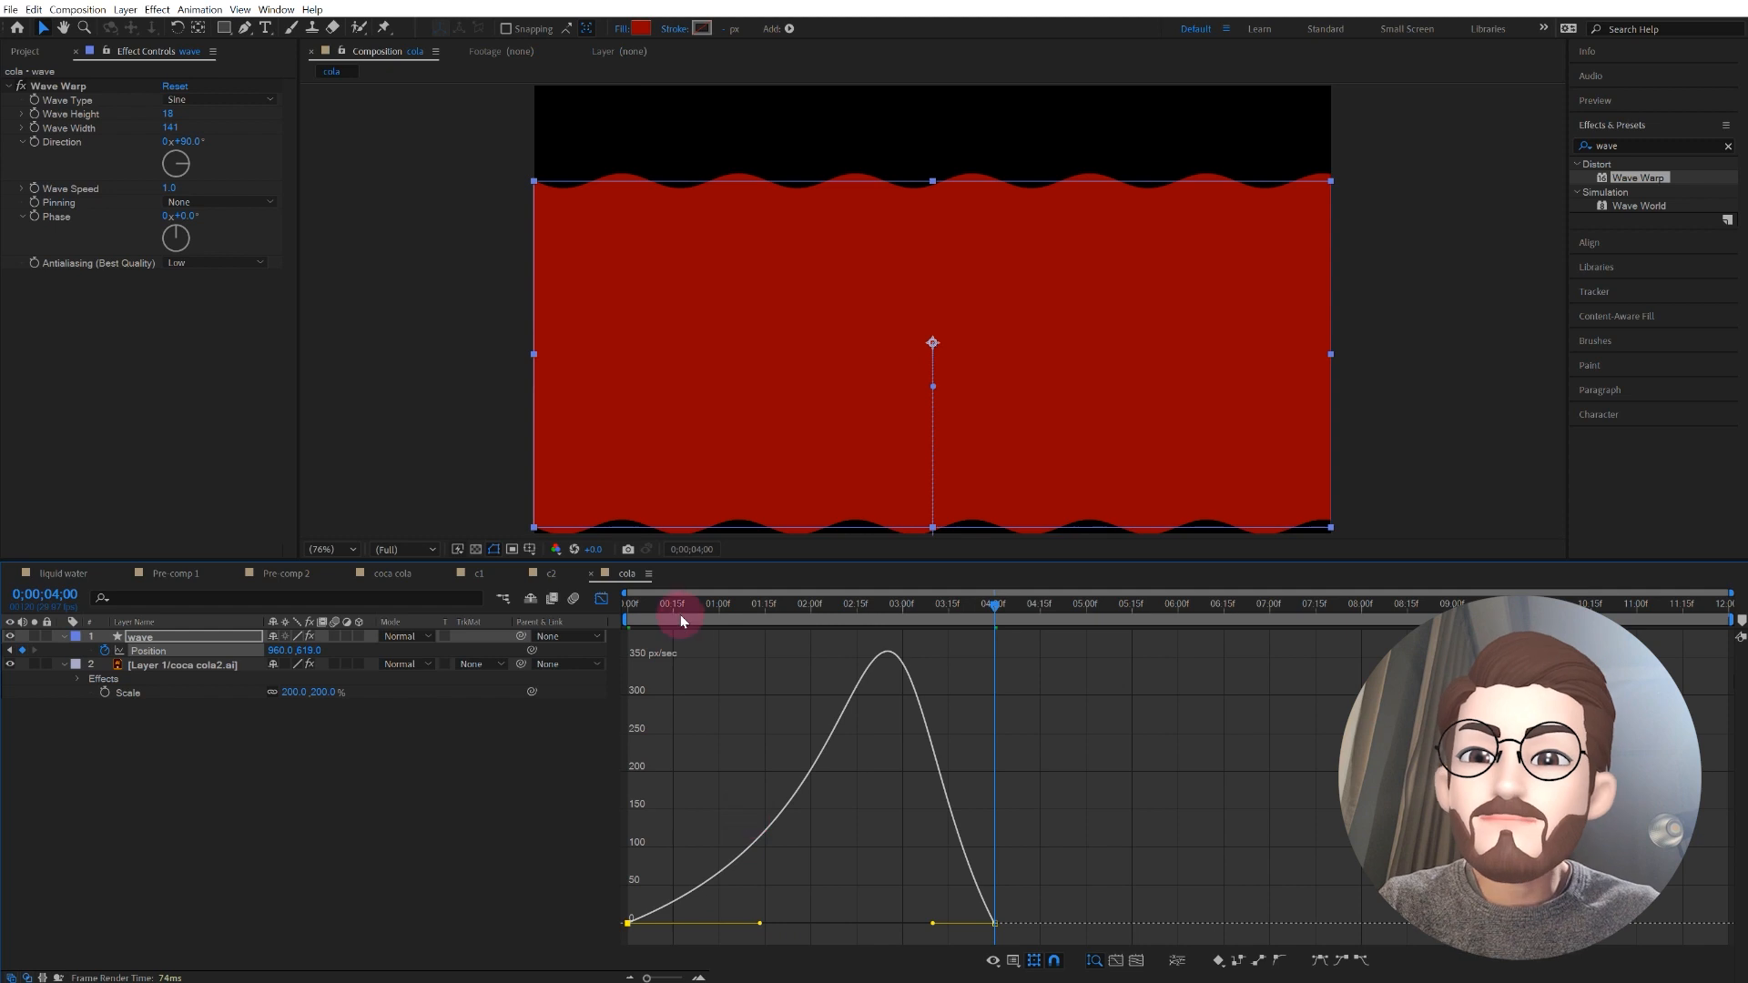
left_click_drag(652, 603, 463, 581)
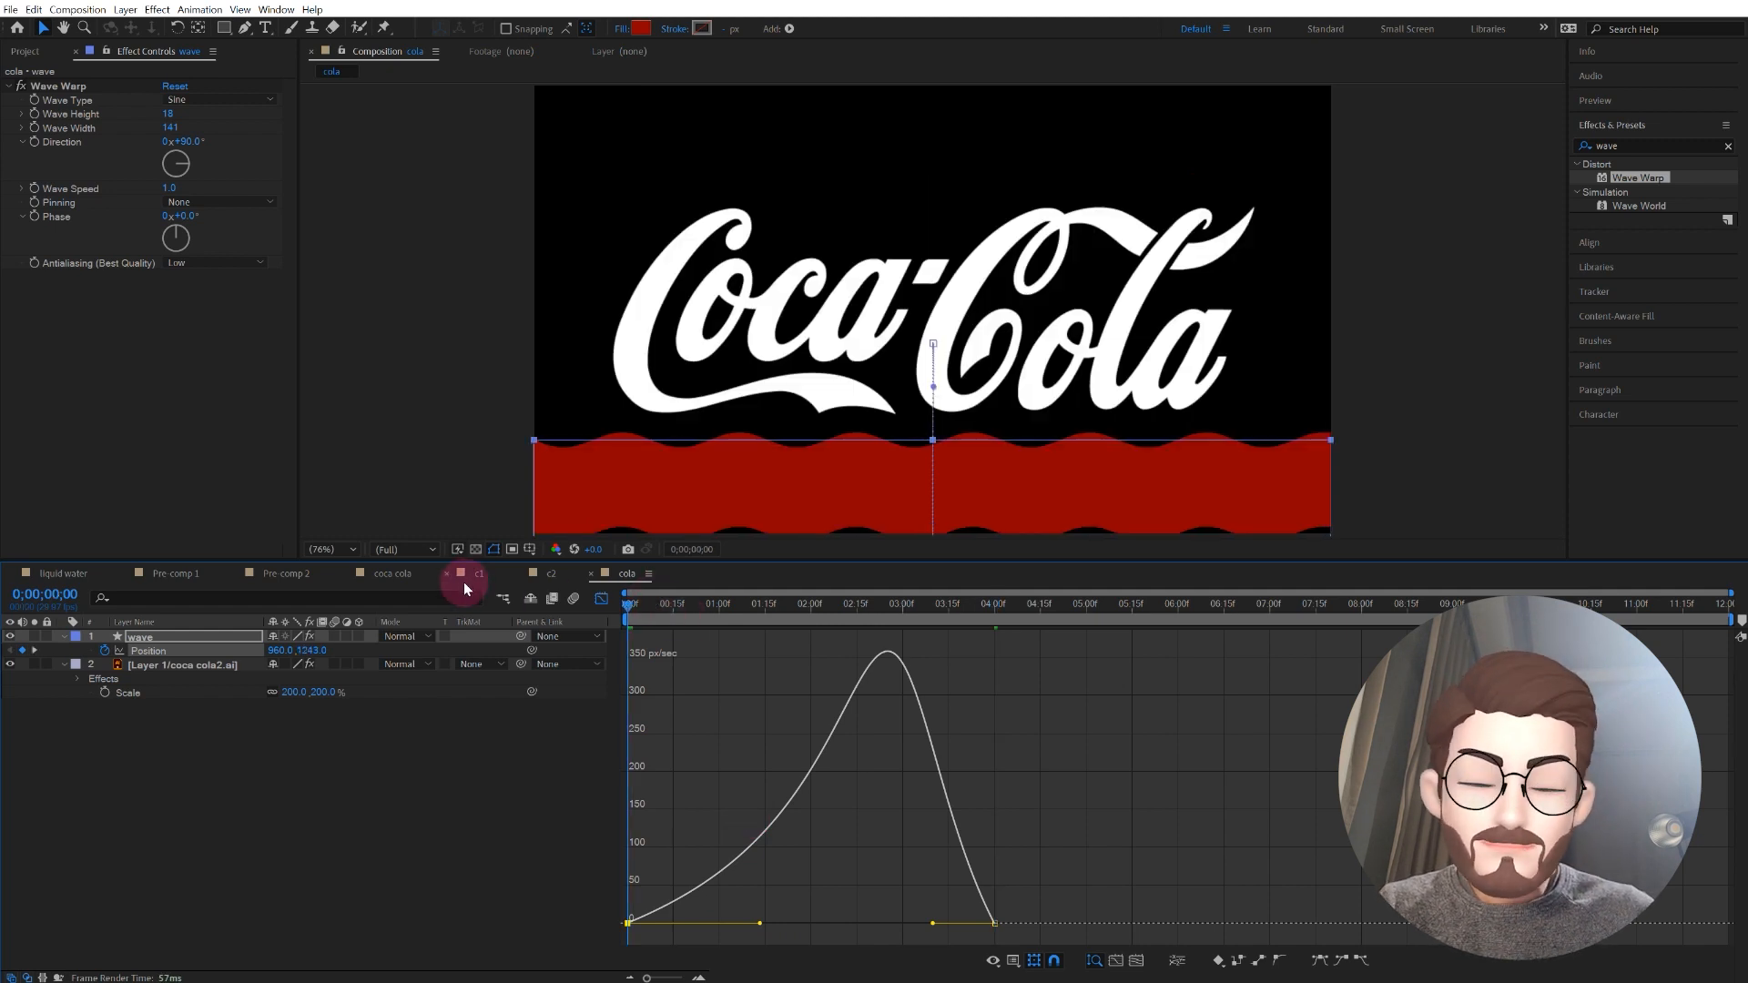
key("space")
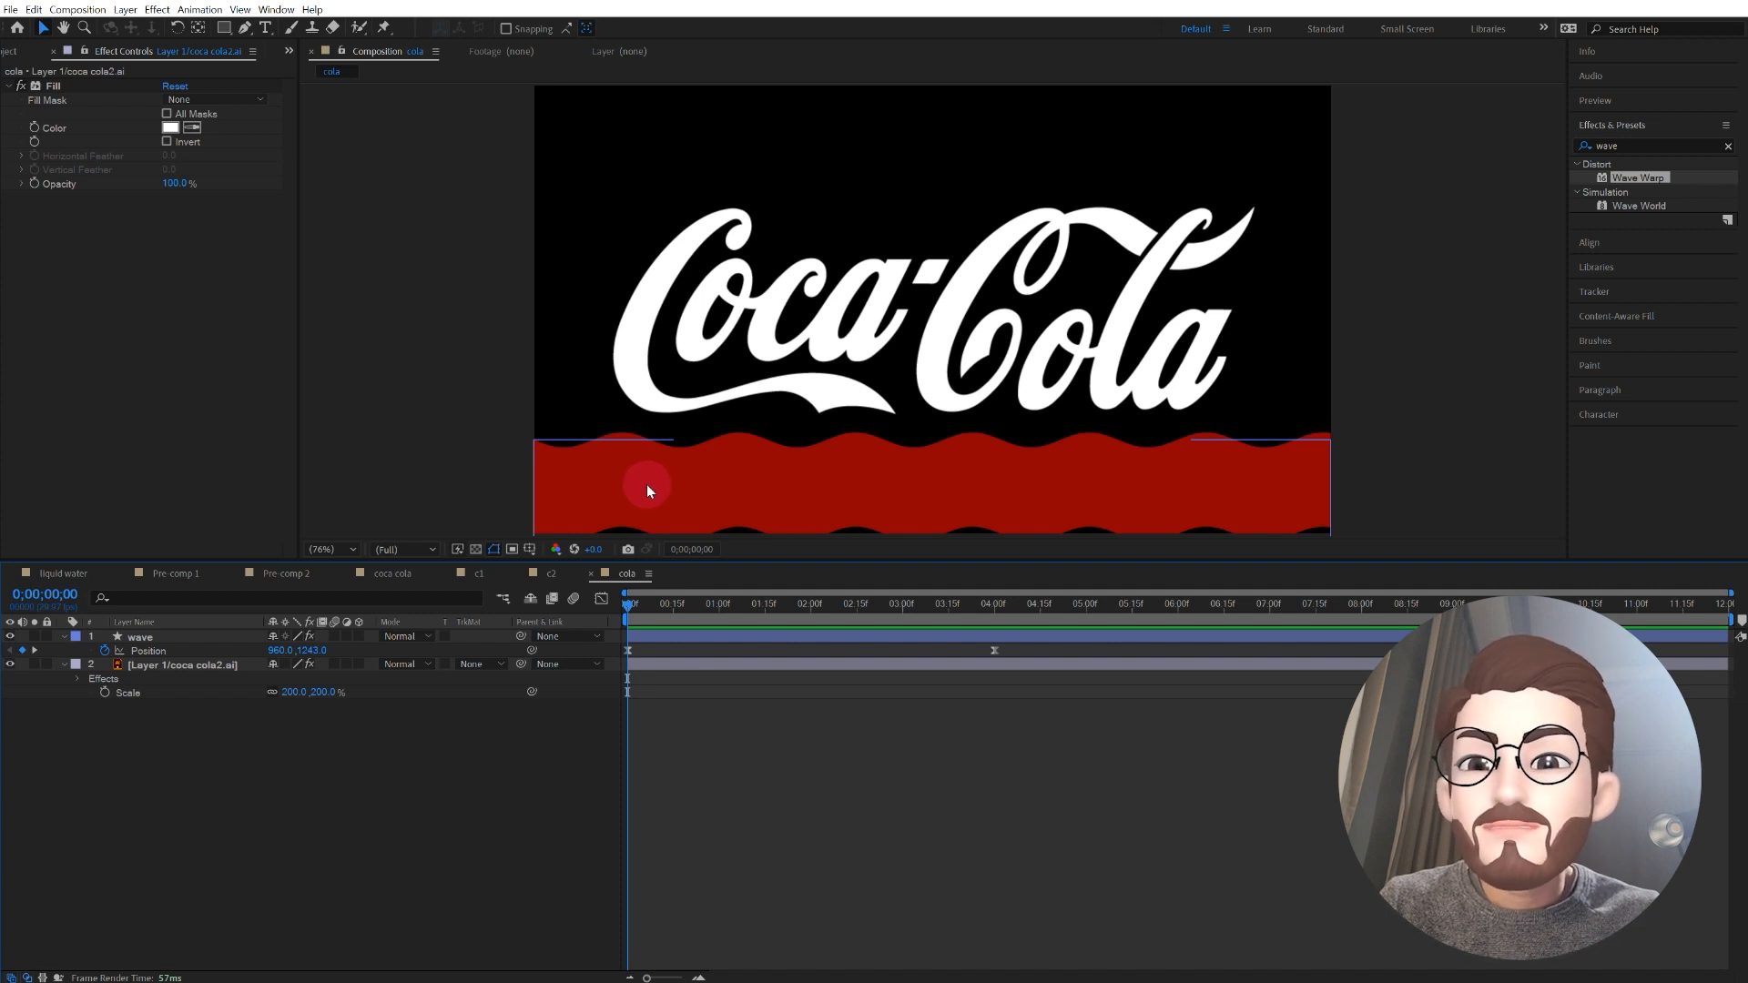
Step: Place the wave layer beneath the logo layer and set its track matte to Alpha Matte using the logo
left_click(625, 372)
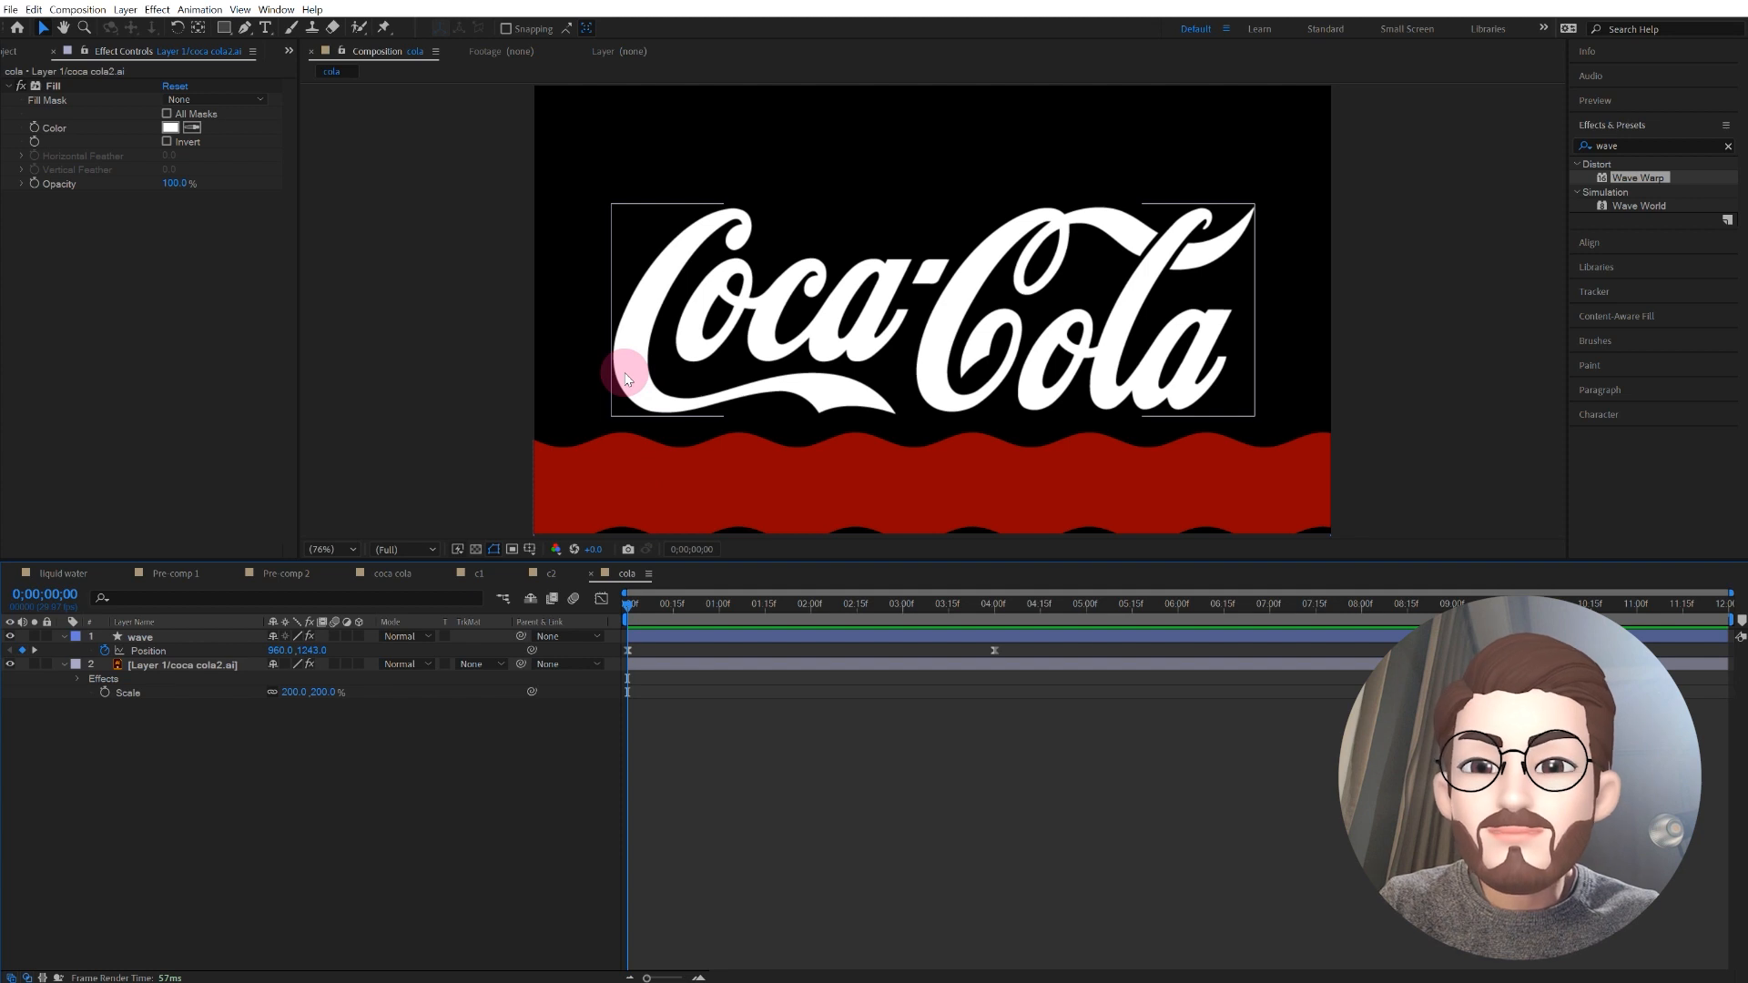
left_click(475, 470)
left_click(176, 637)
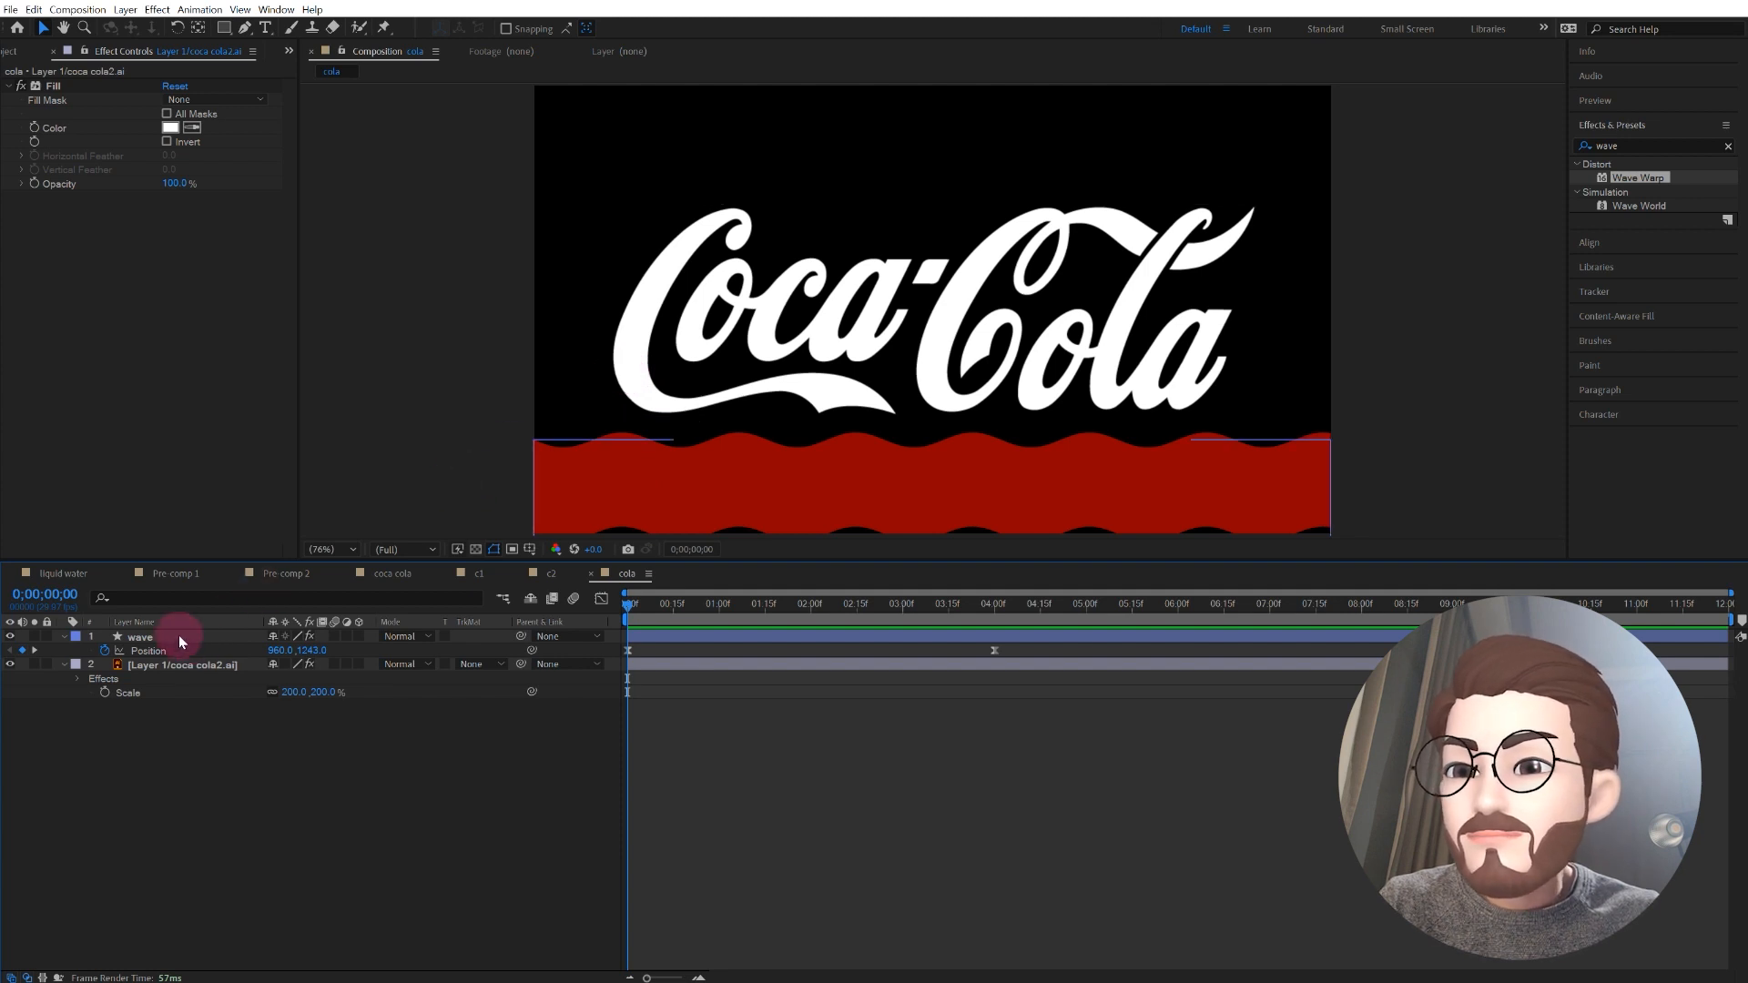
left_click_drag(164, 638, 153, 694)
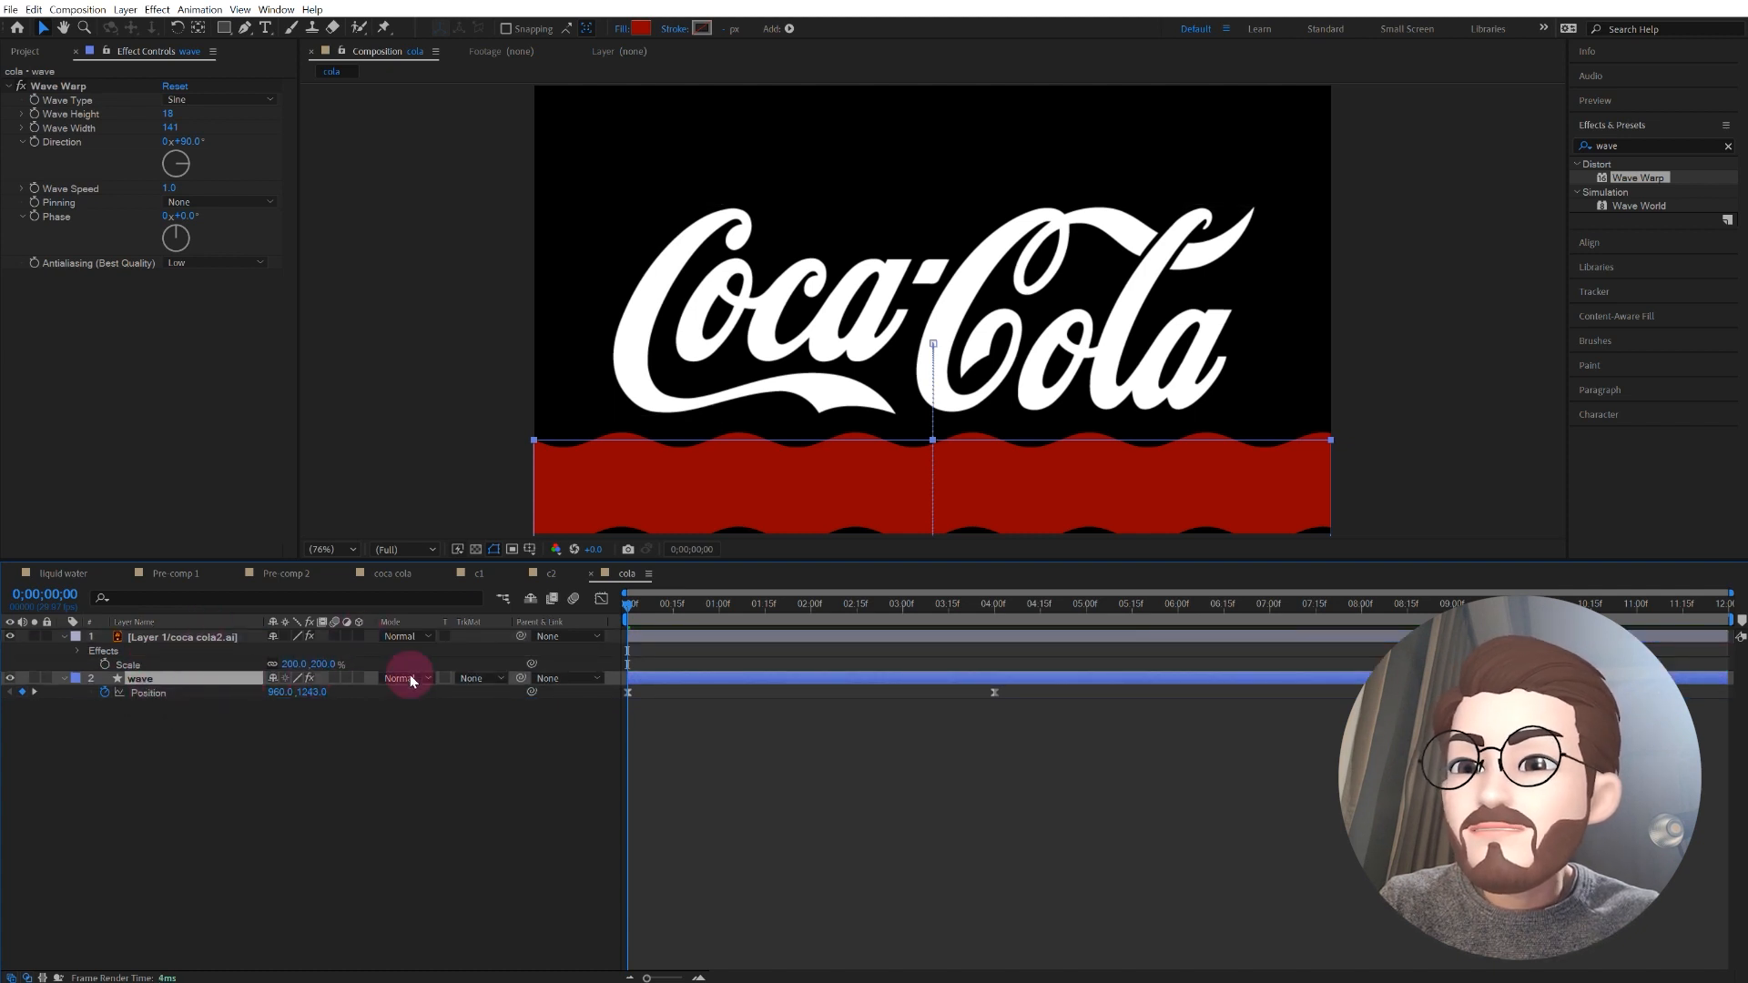
left_click(480, 678)
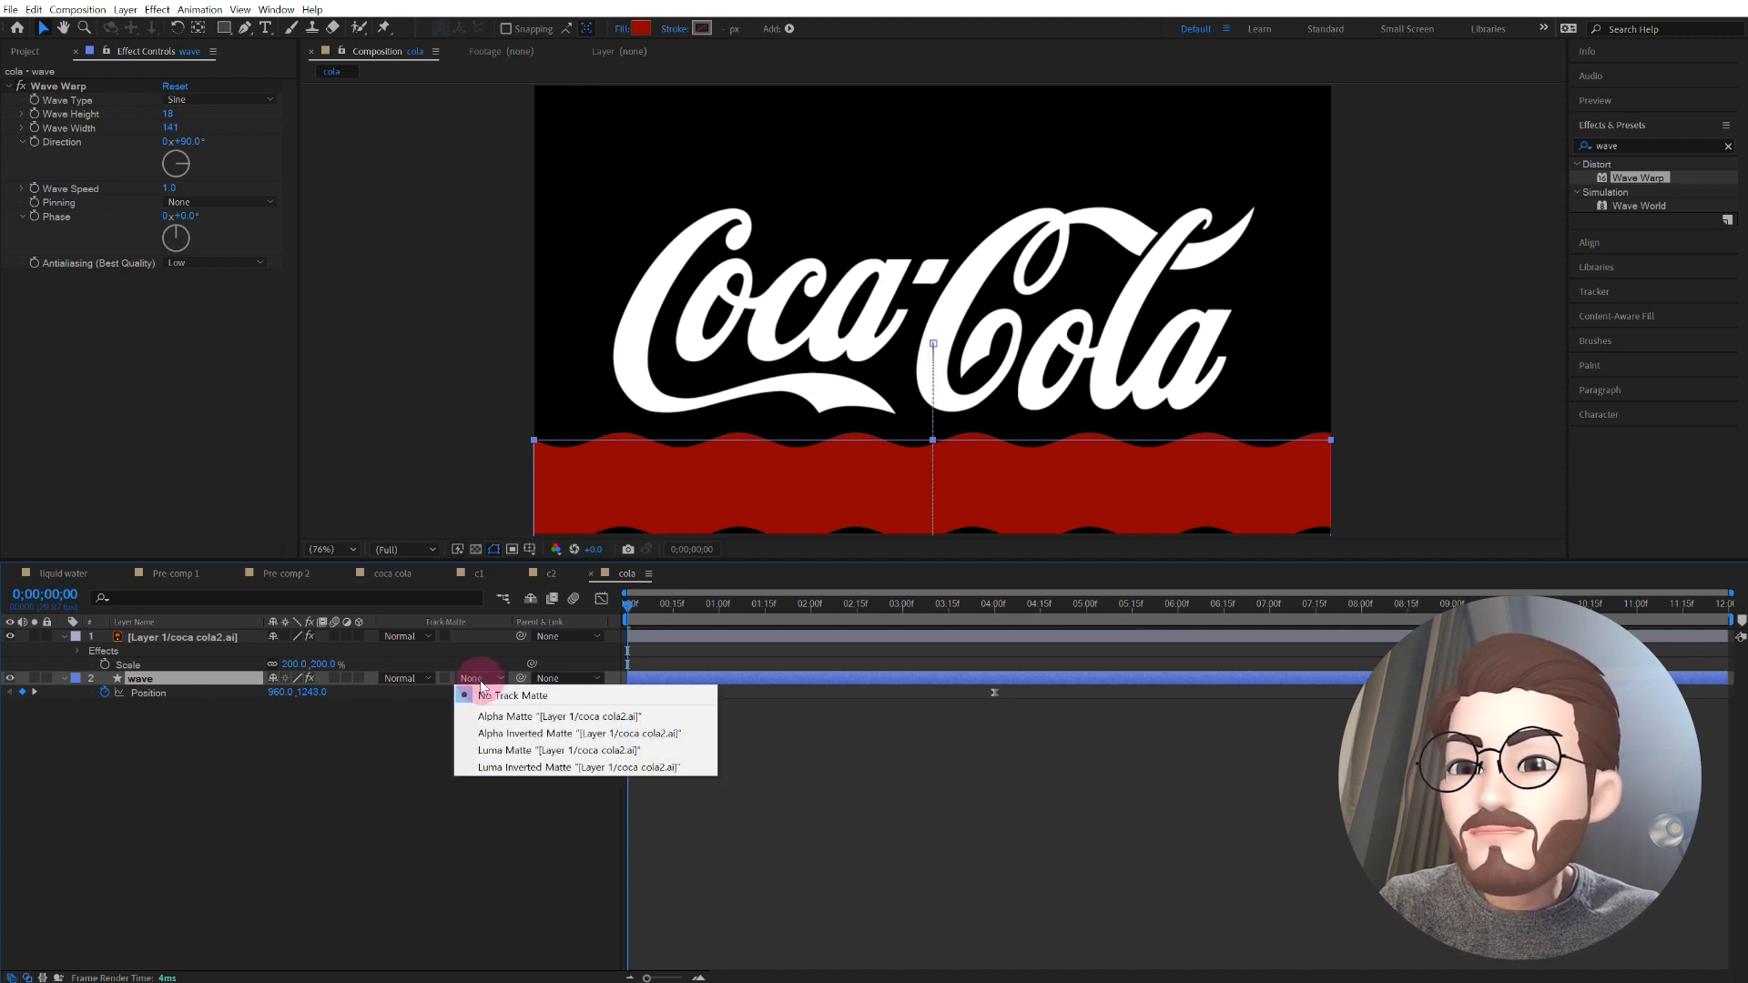
left_click(510, 716)
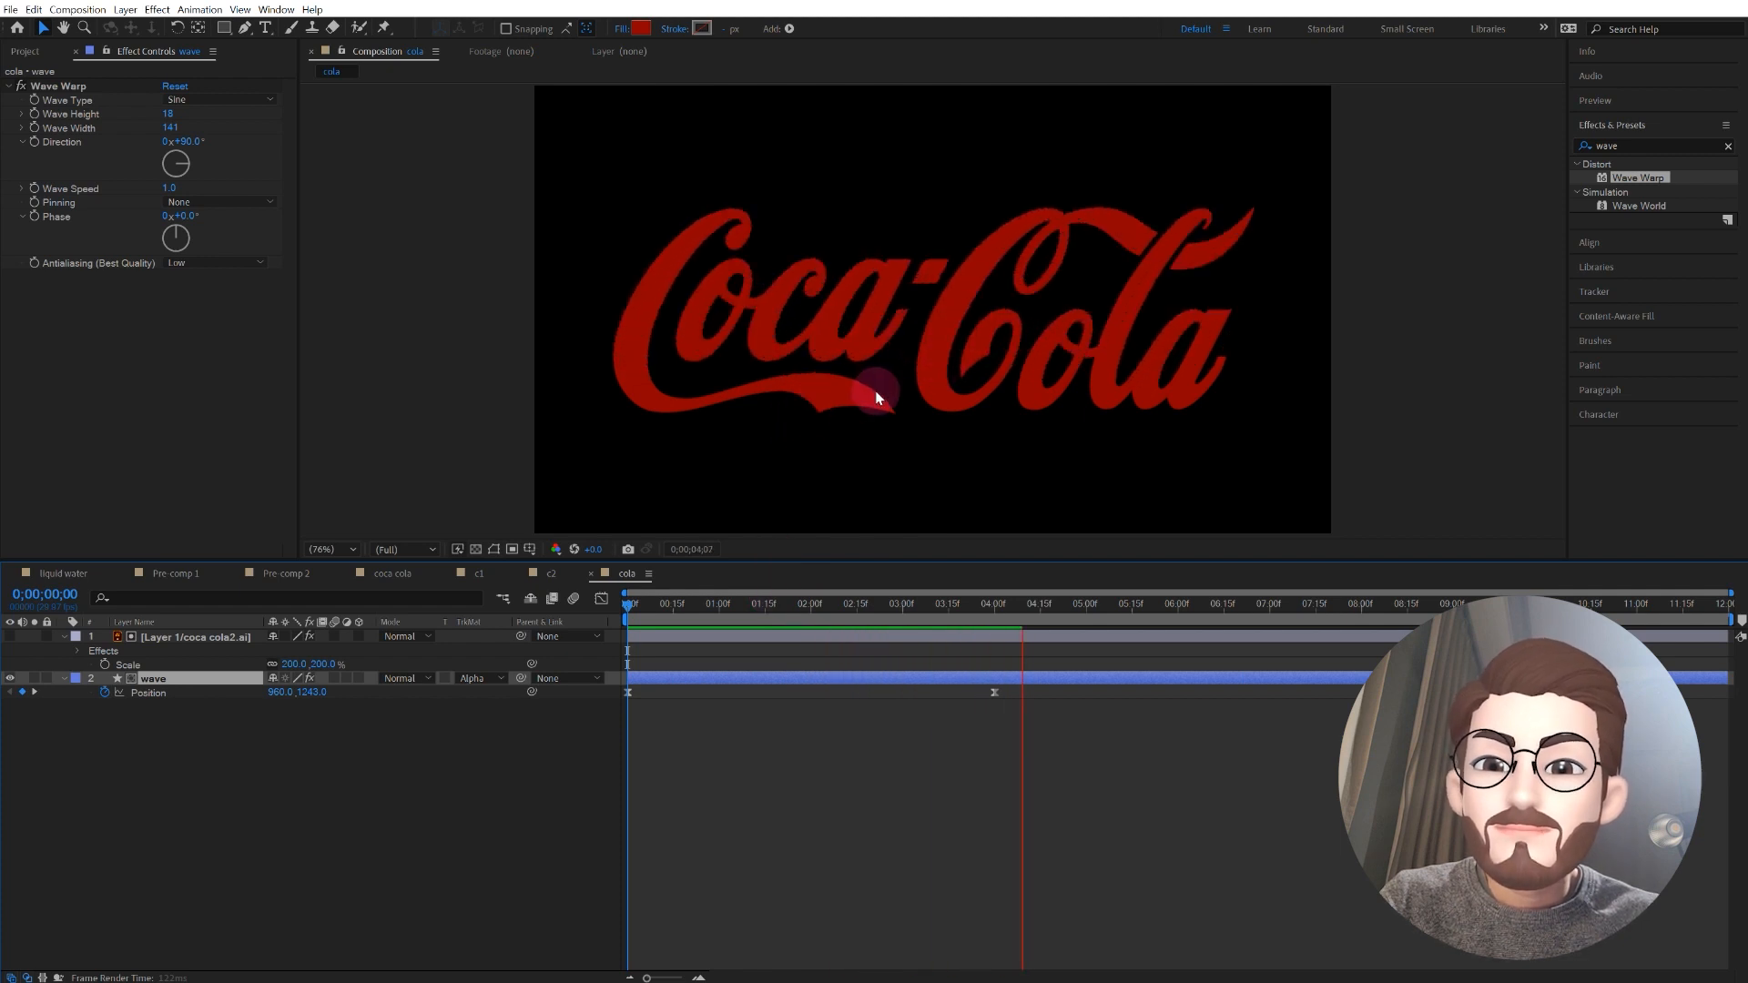
Step: Preview the logo filling with red, ending the work area at 0;00;05;07
key("space")
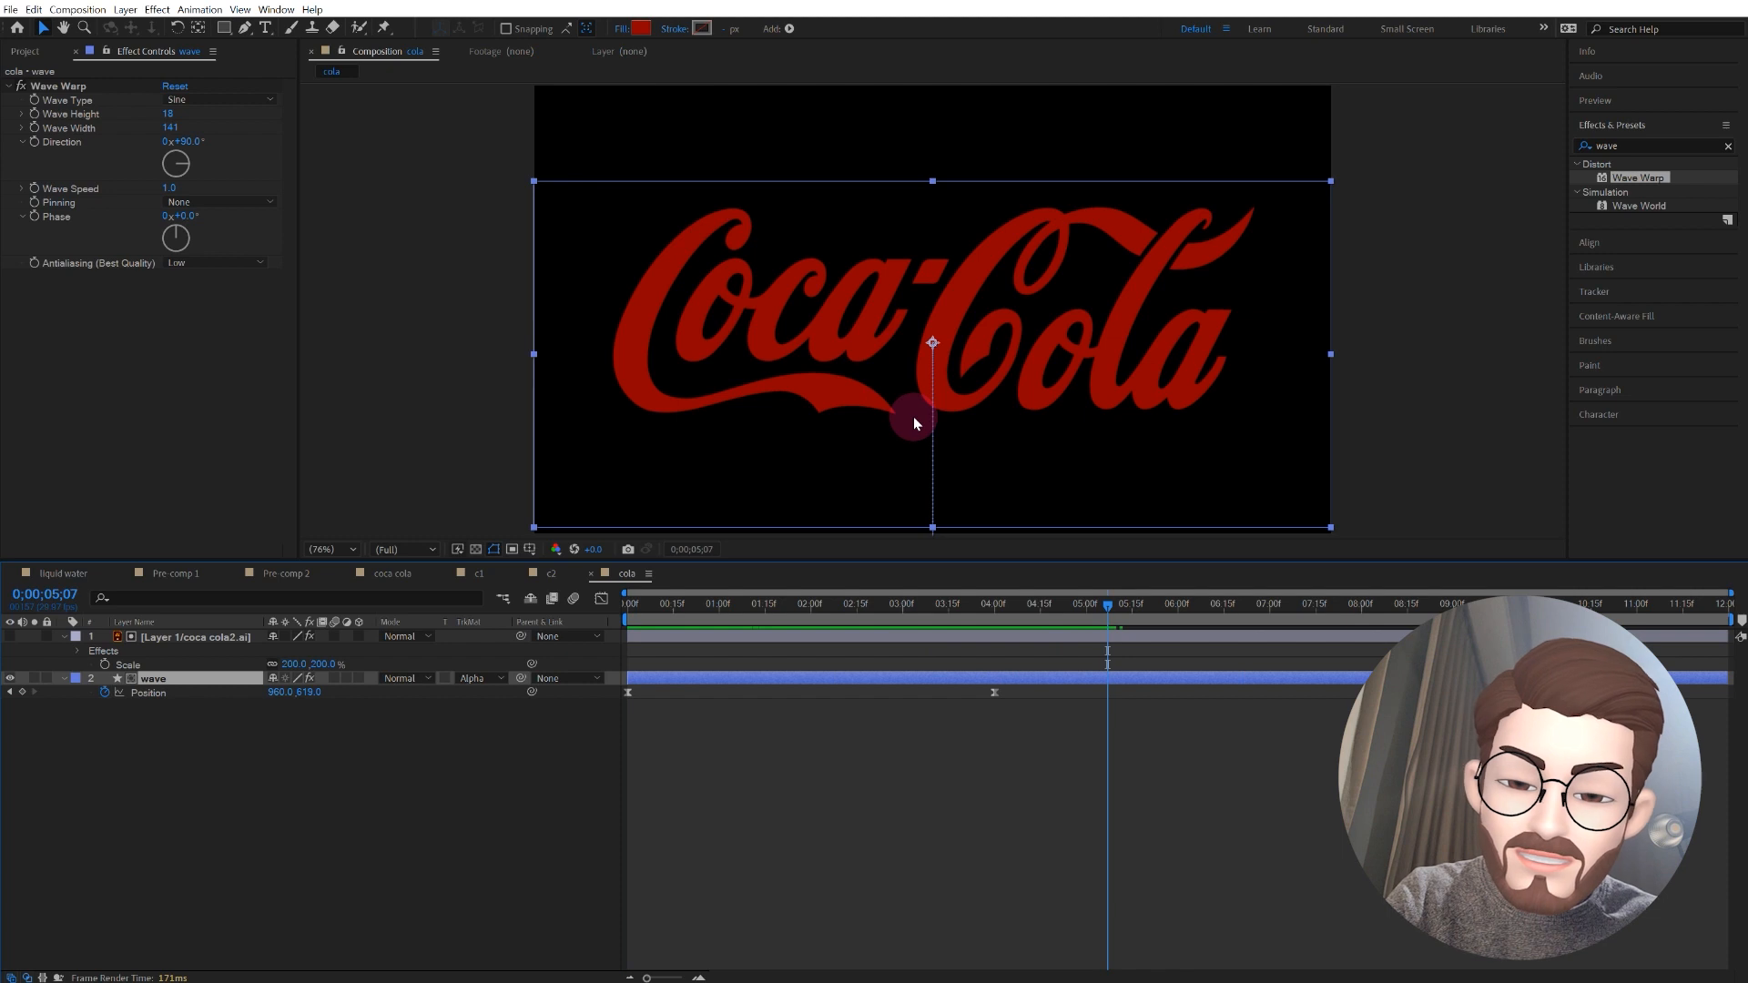
key("space")
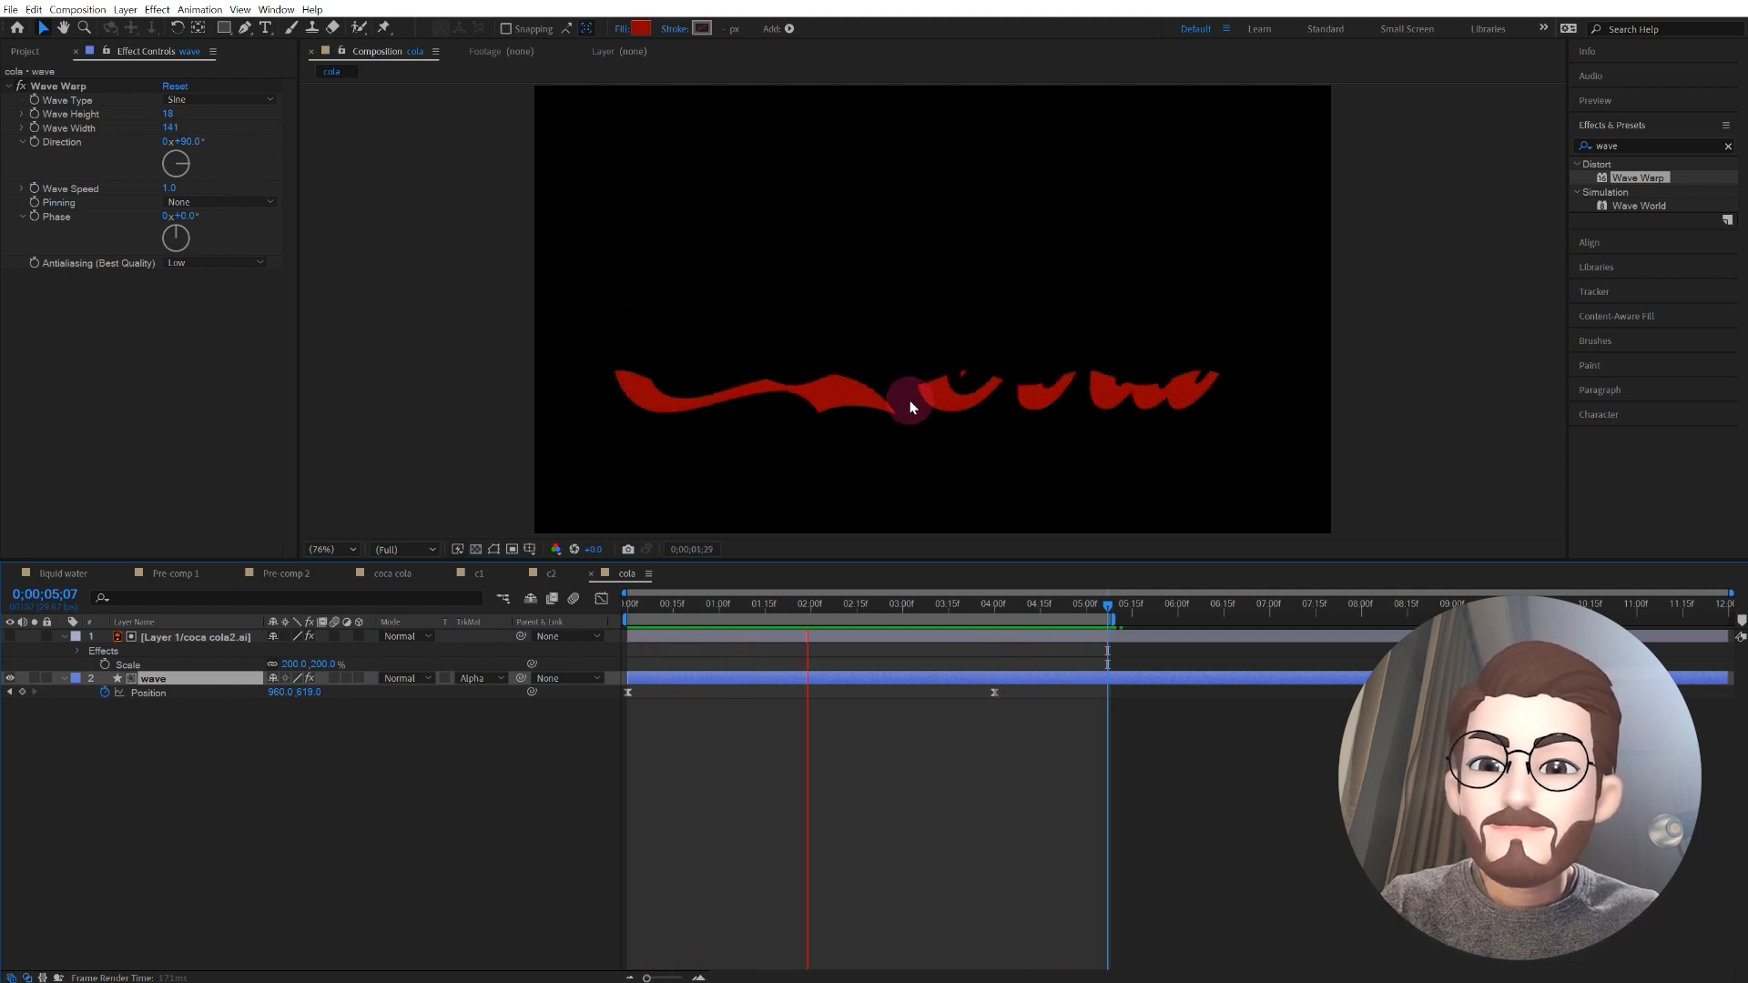
key("space")
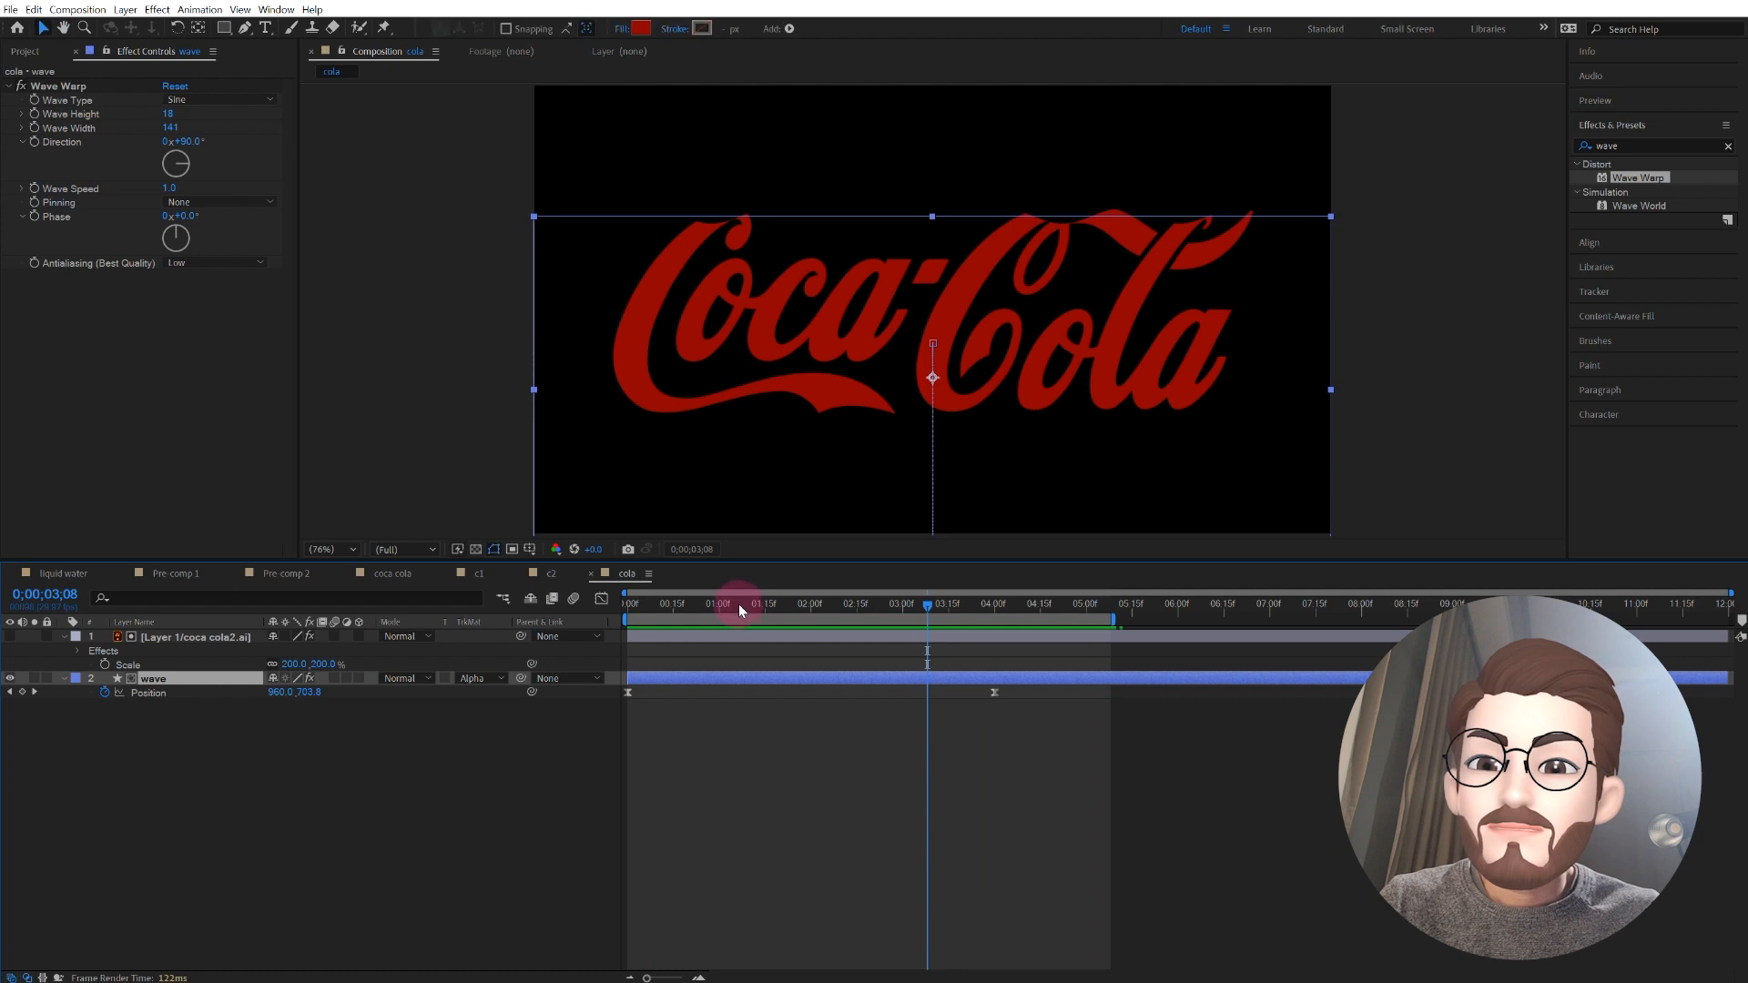
Step: At the timeline start, add a Rotation keyframe to the wave layer with a tilt of -3.1°
left_click_drag(745, 608, 598, 603)
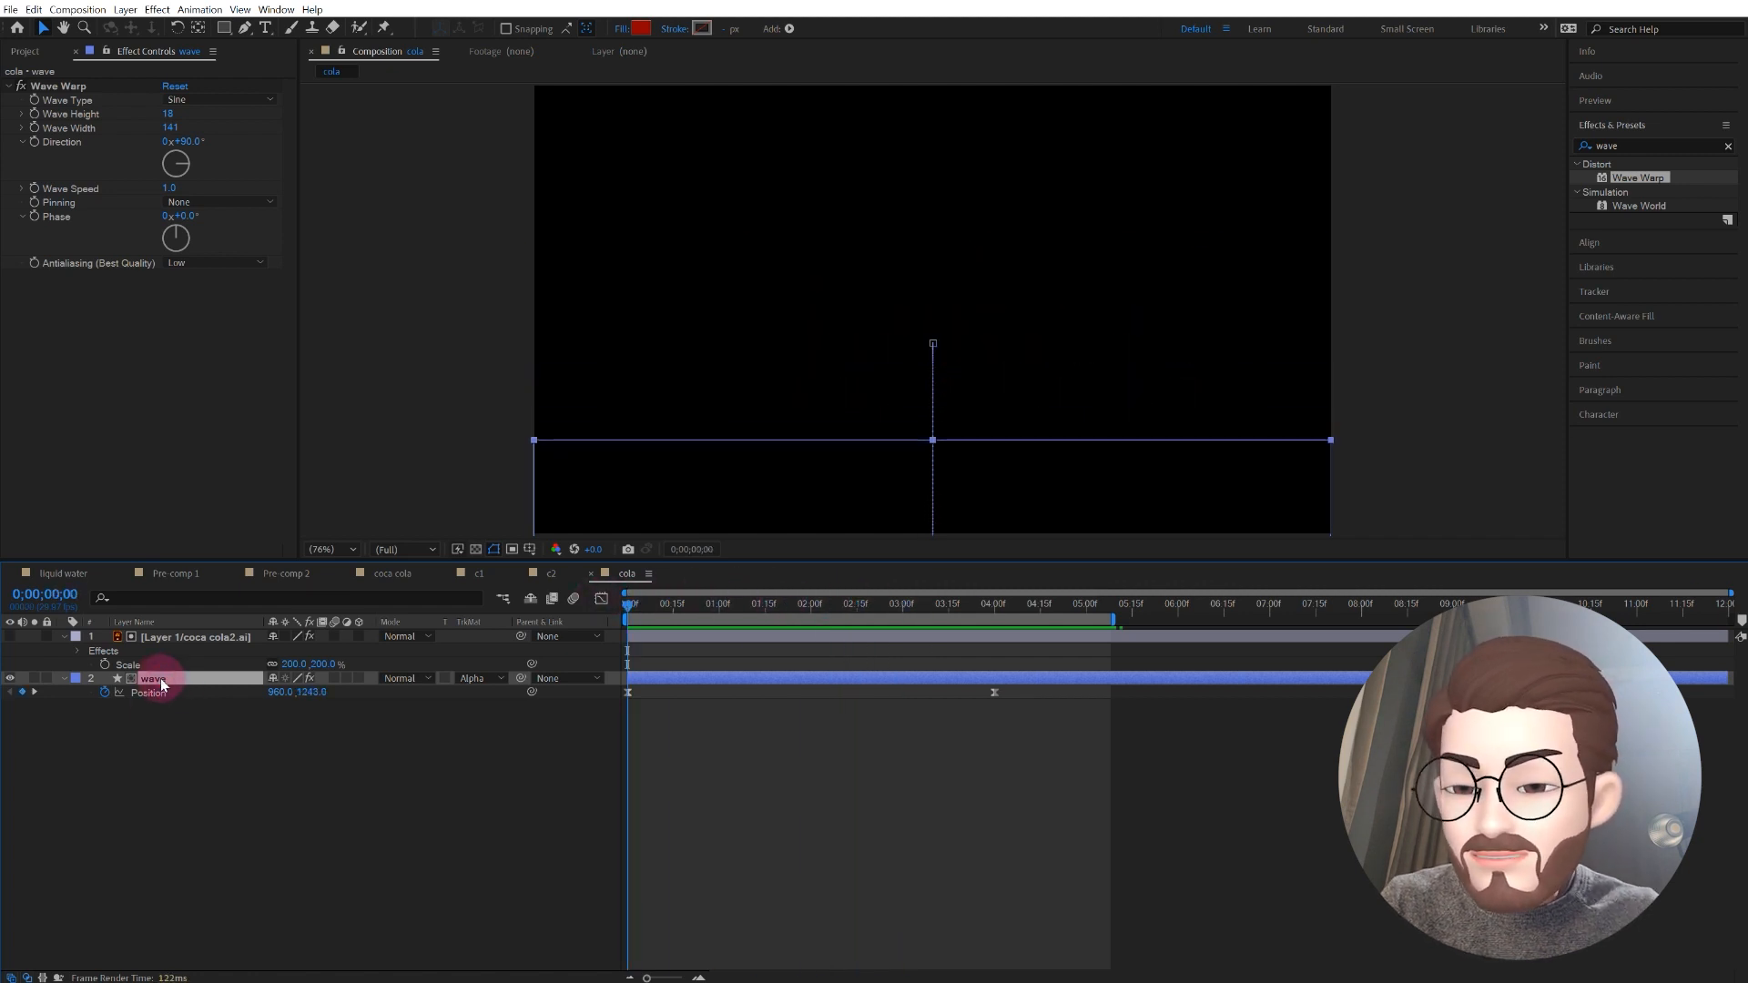
key("shift+r")
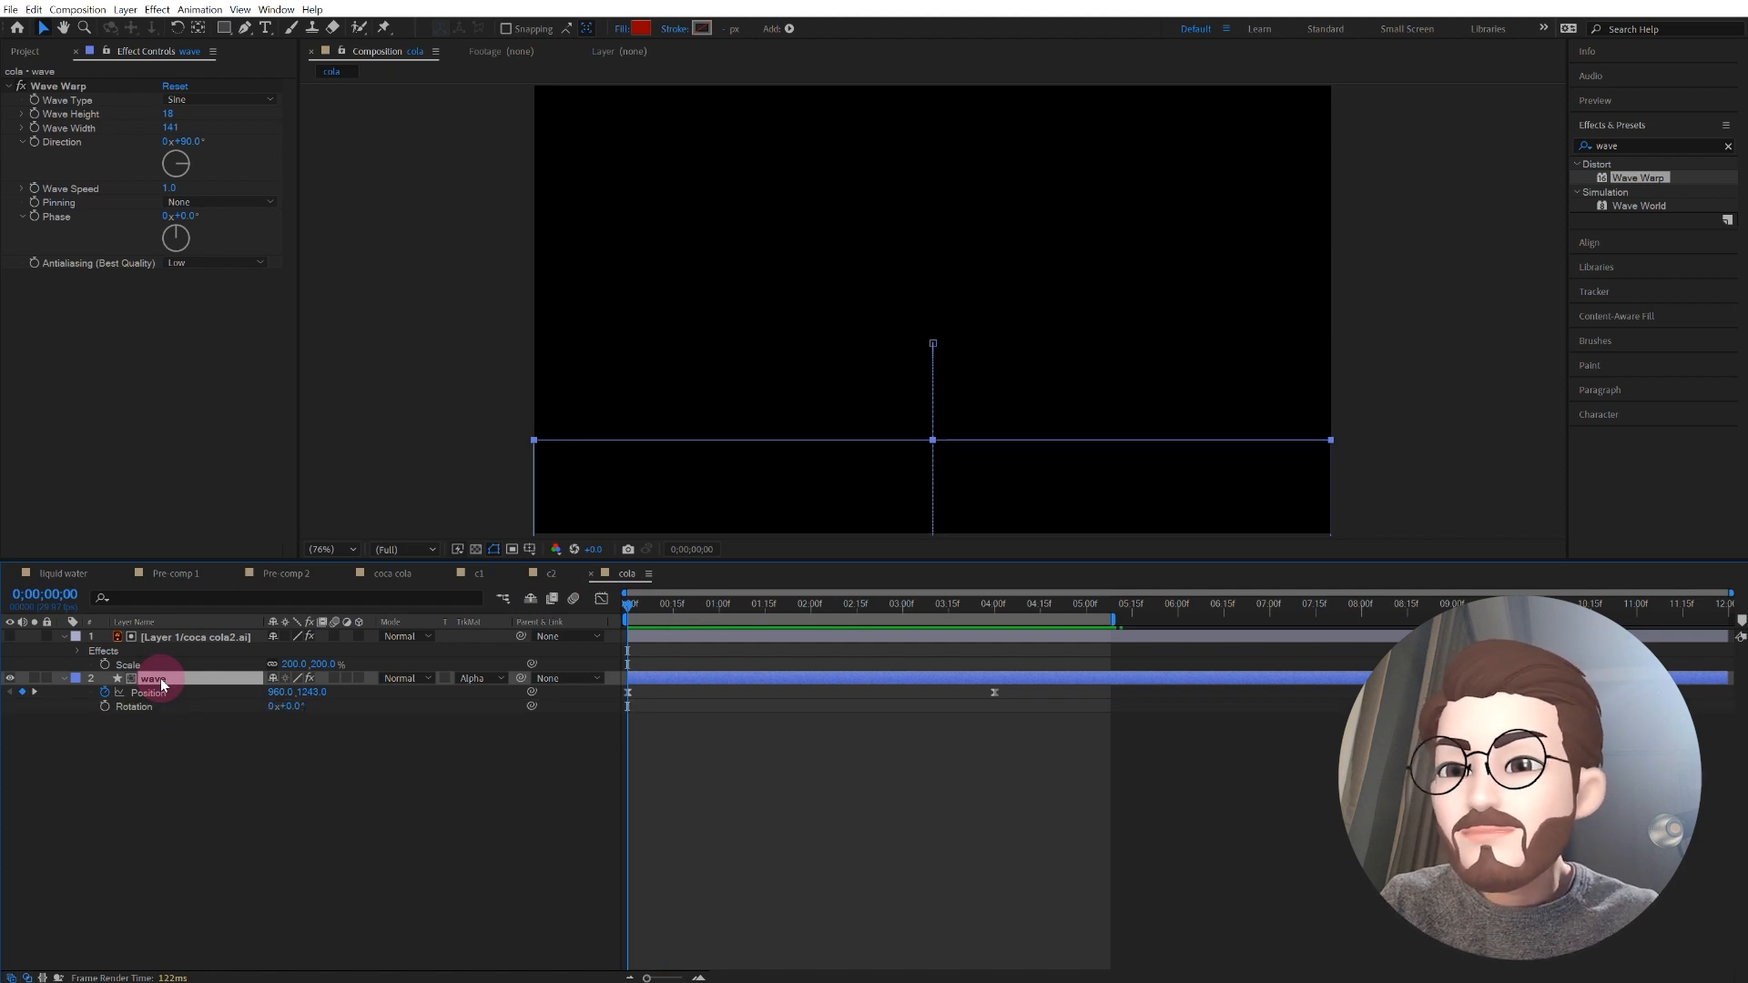
left_click(128, 717)
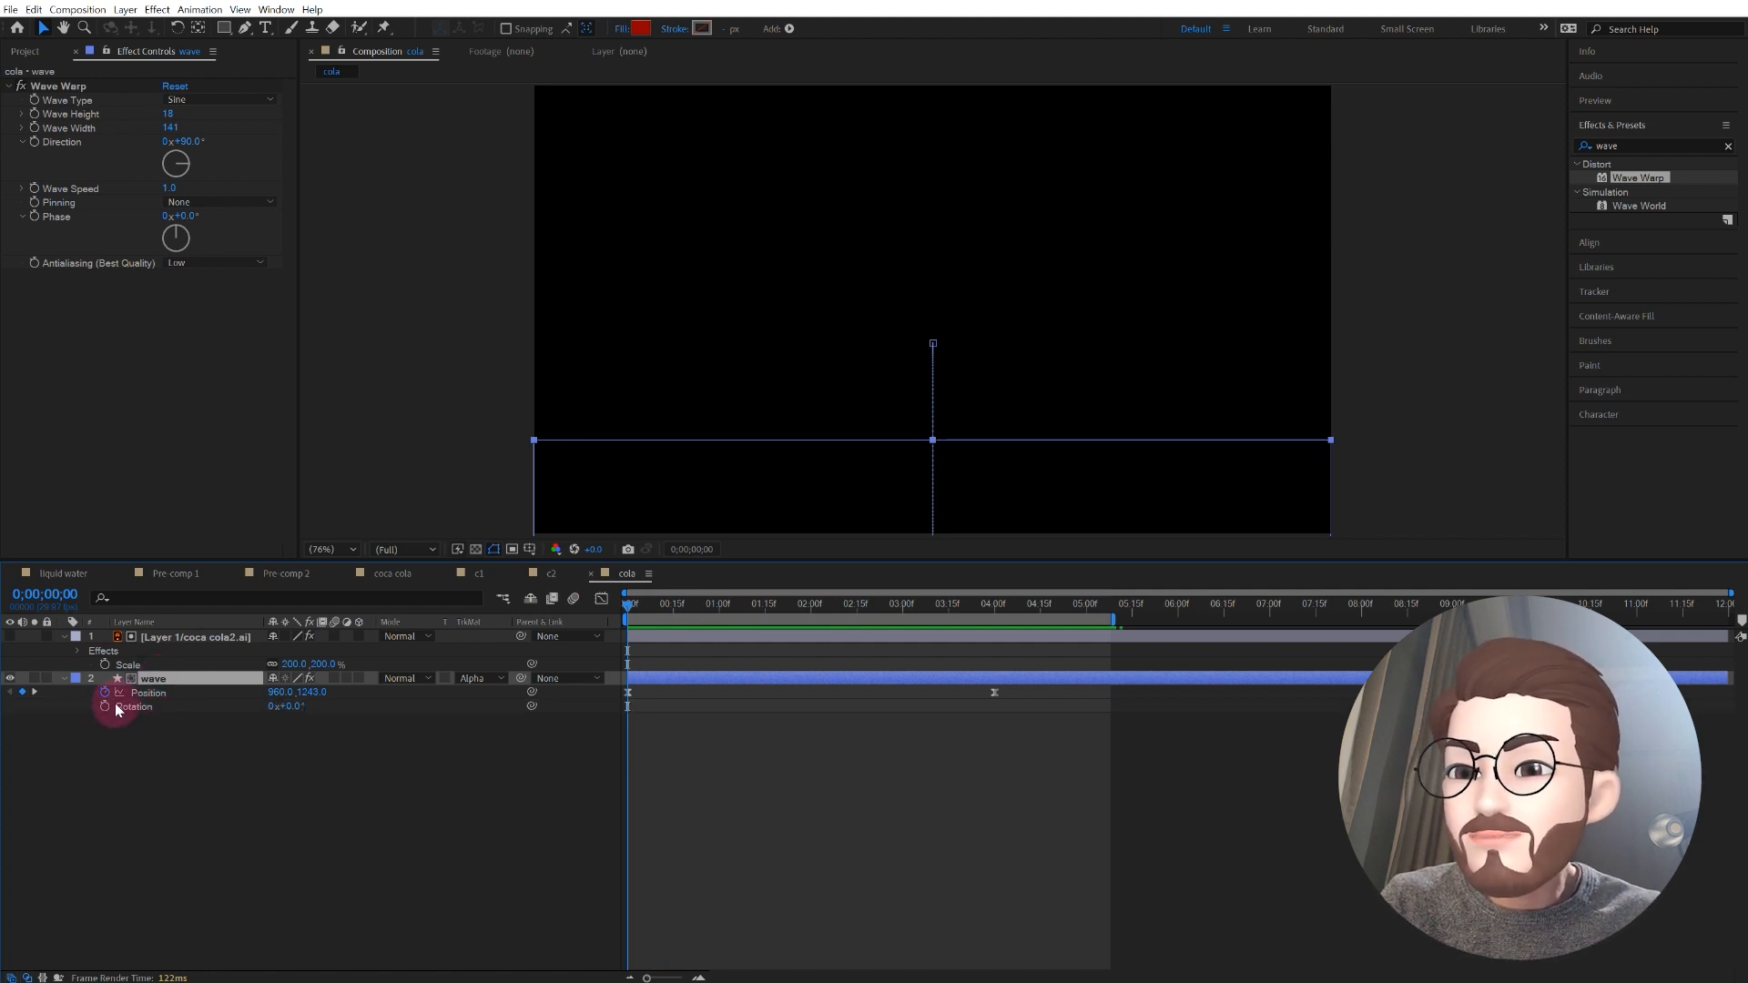
left_click(105, 708)
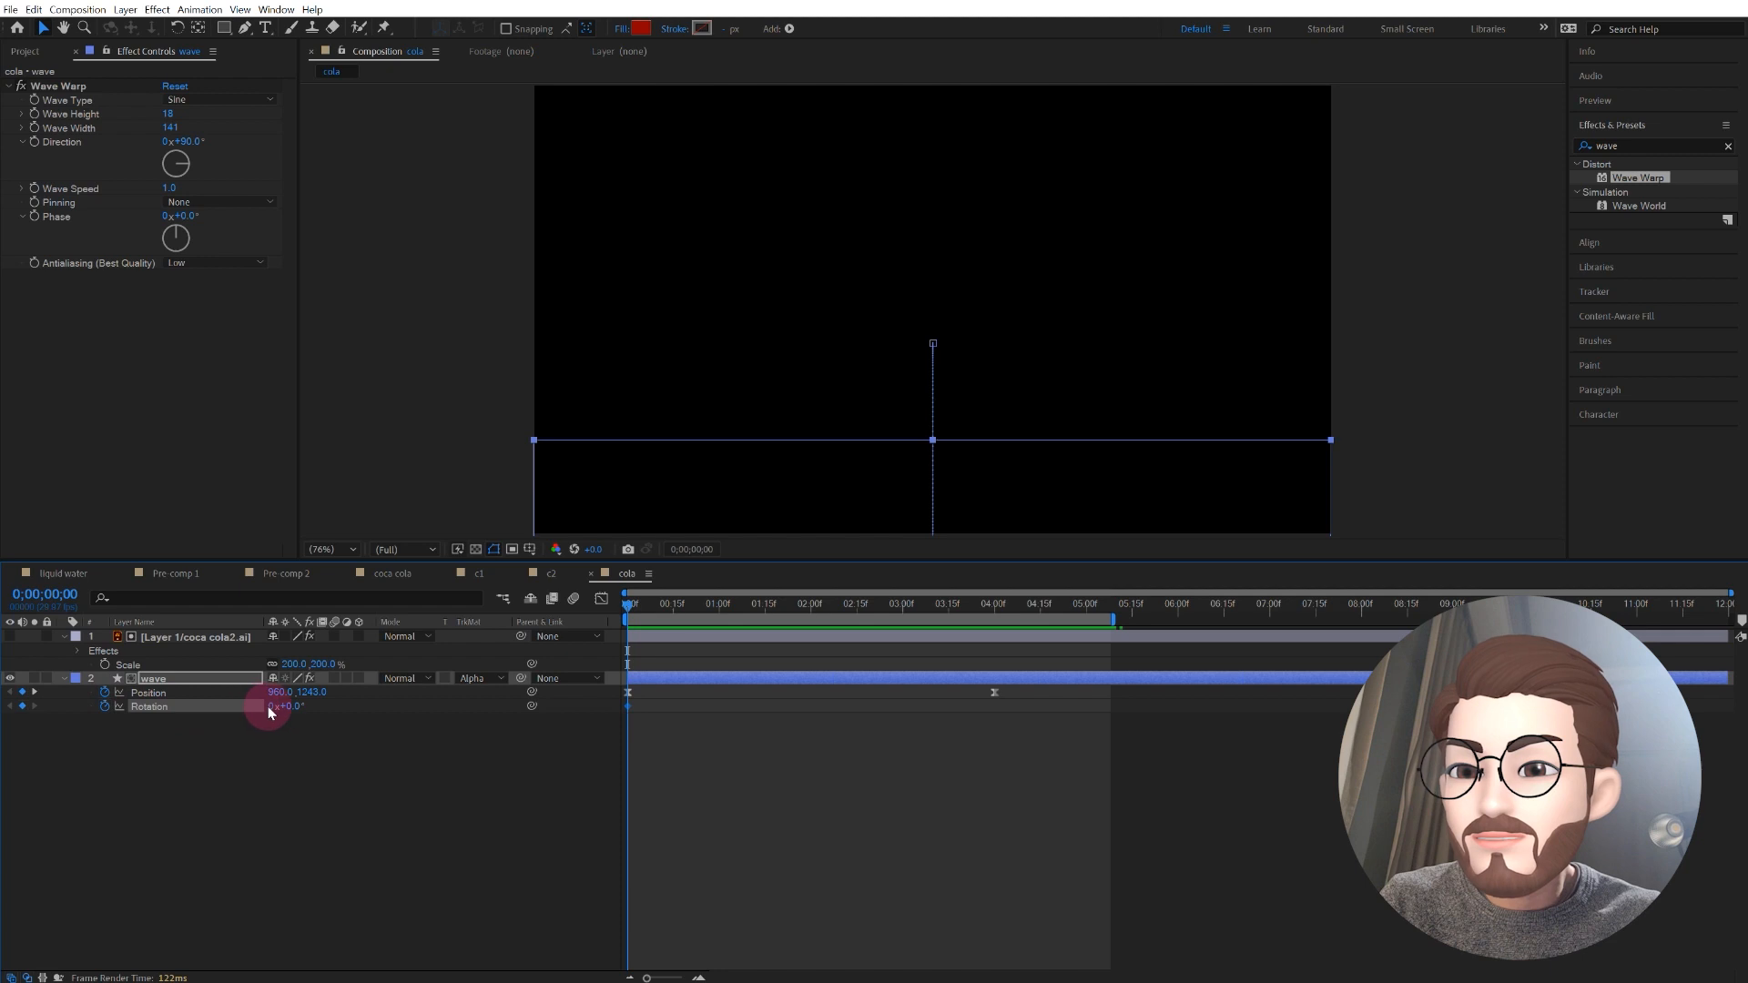
left_click_drag(288, 708, 291, 708)
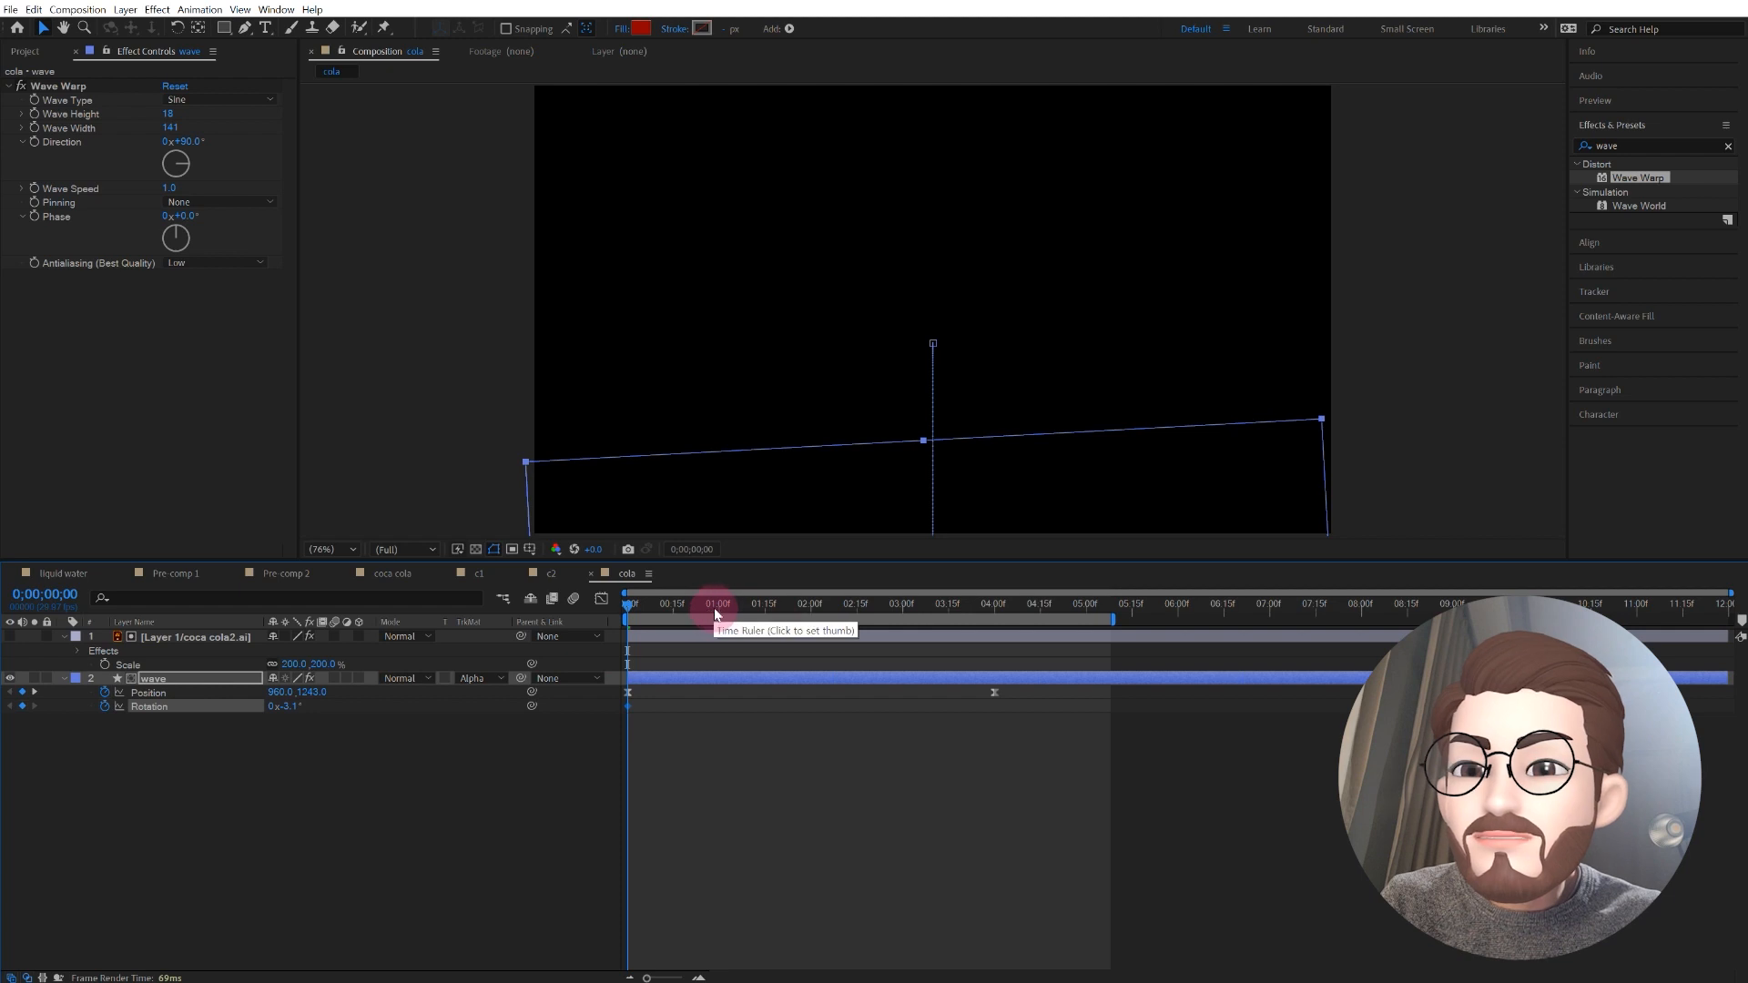
Step: Keyframe the wave's Rotation with an opposite tilt at 0;00;01;09 and with -2.2° at 0;00;02;21
left_click_drag(737, 608, 745, 609)
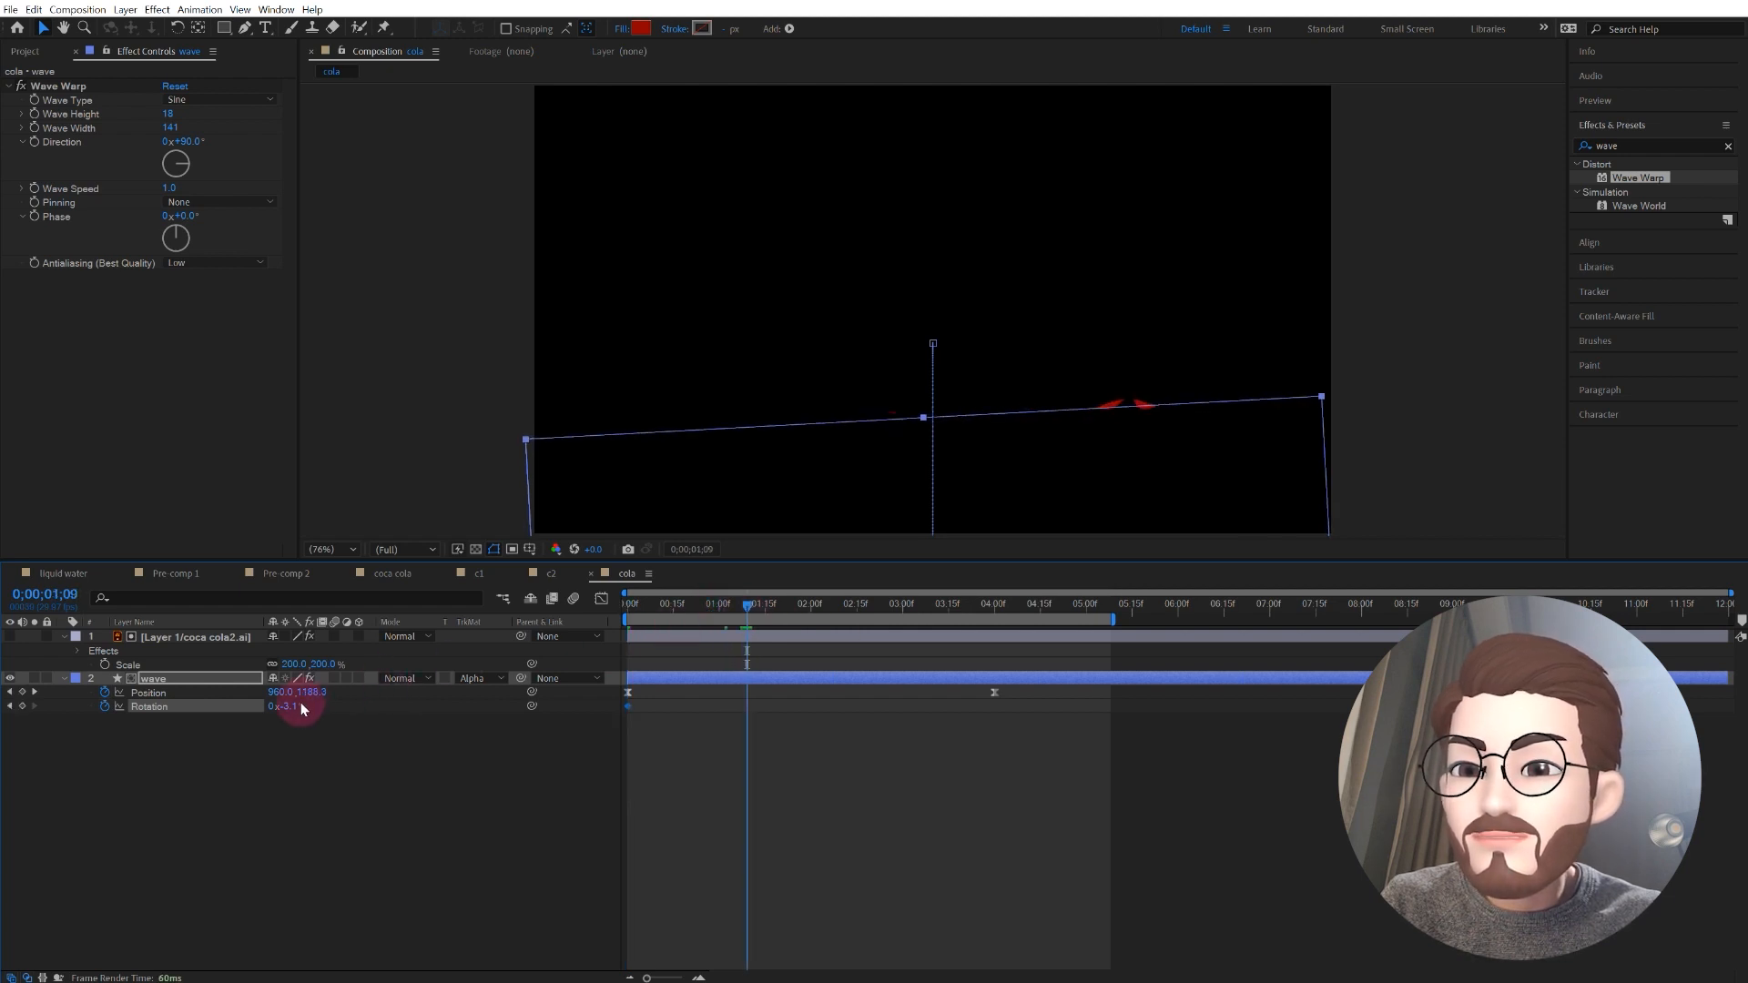
left_click_drag(296, 706, 337, 707)
left_click_drag(827, 610, 876, 610)
left_click_drag(285, 705, 246, 706)
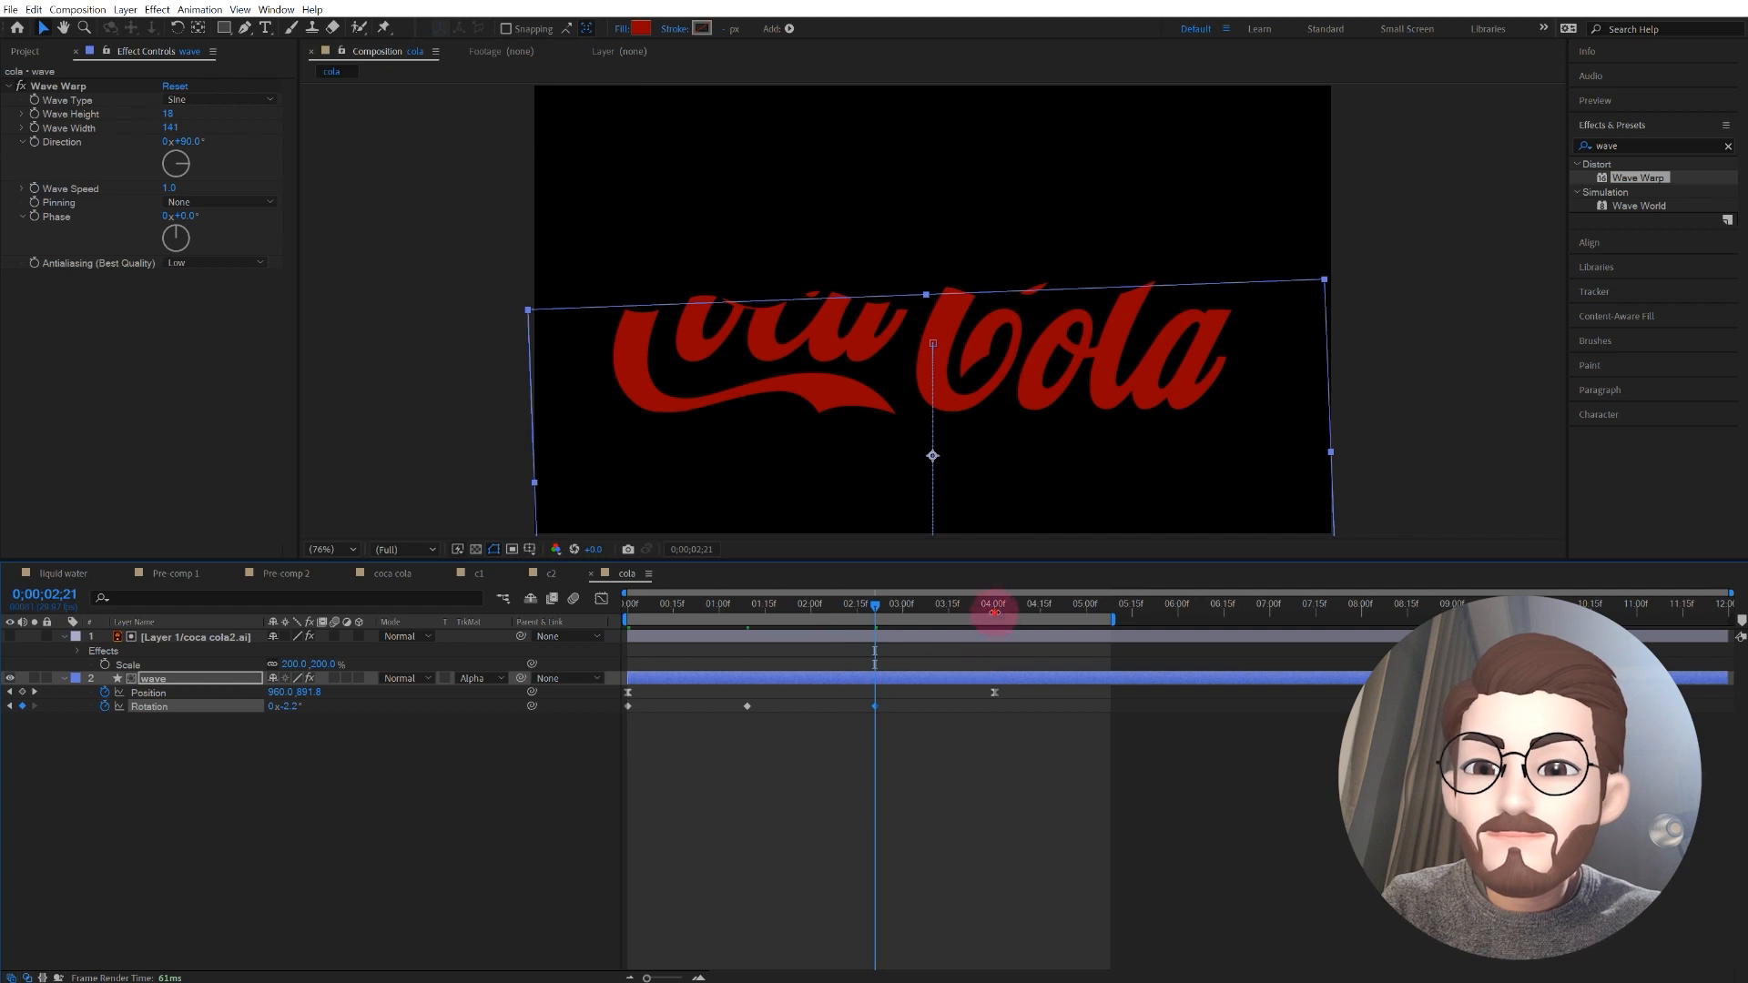
Step: At 4 seconds, set the wave's Rotation to 2.9° and preview the rocking fill animation
left_click(993, 610)
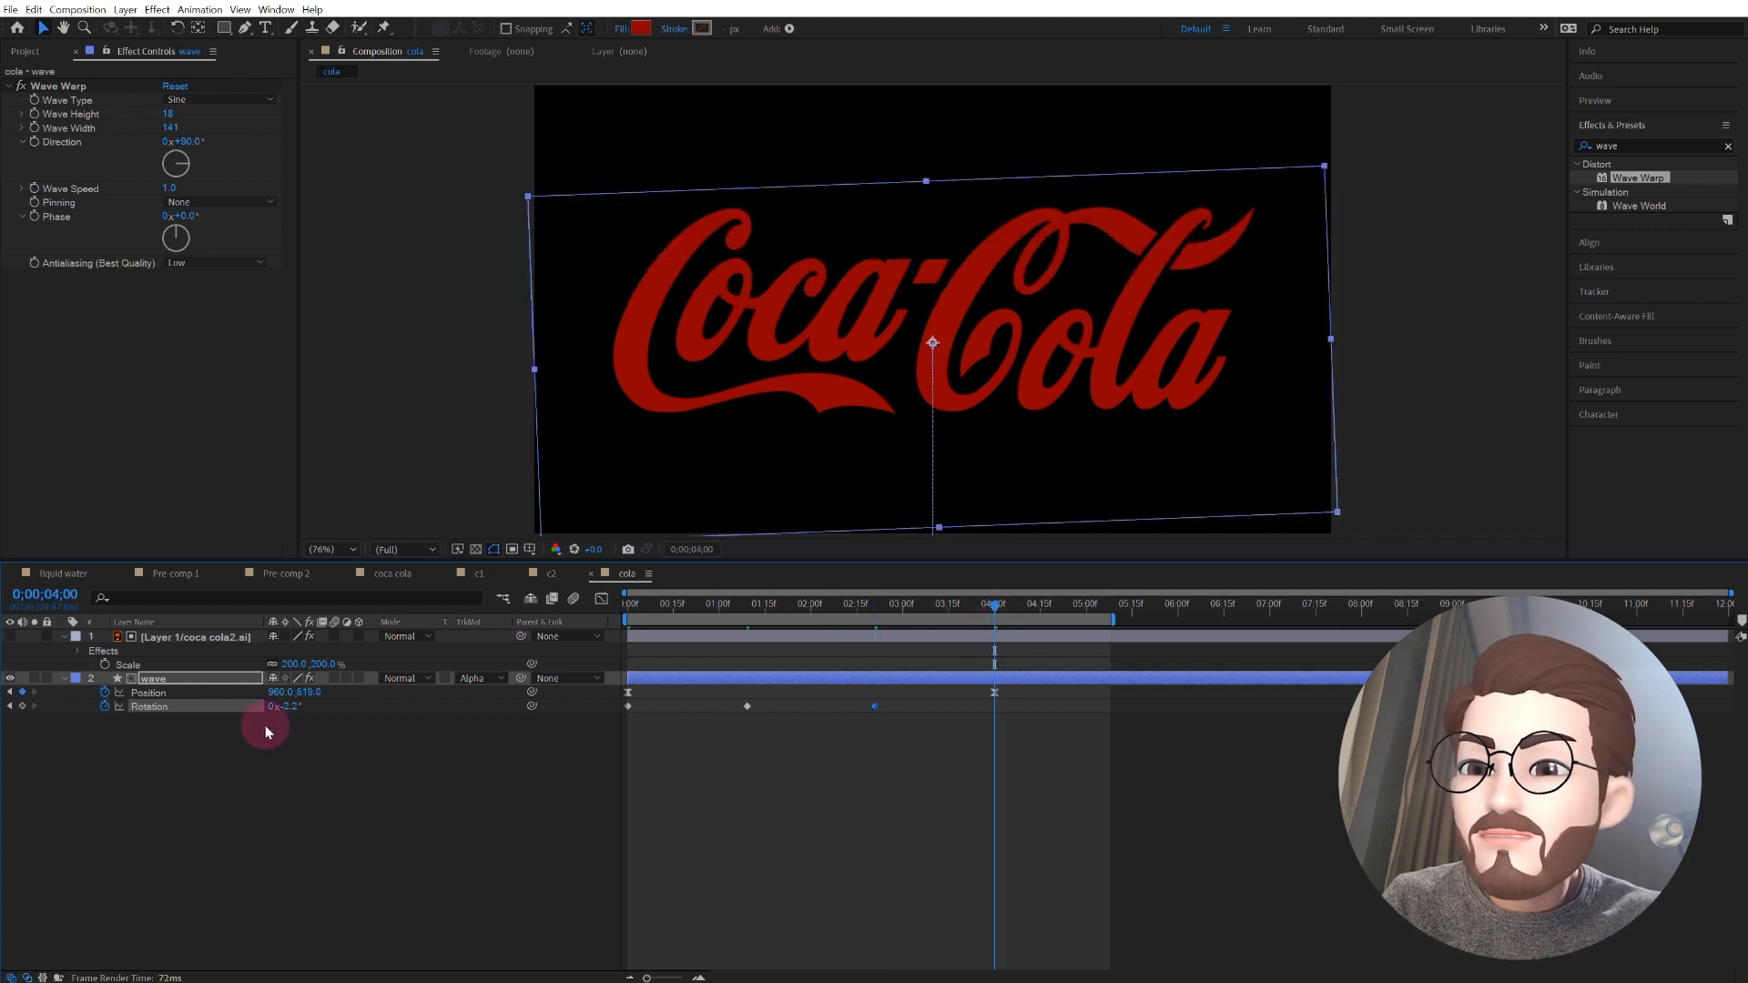
left_click_drag(285, 710, 329, 709)
key("space")
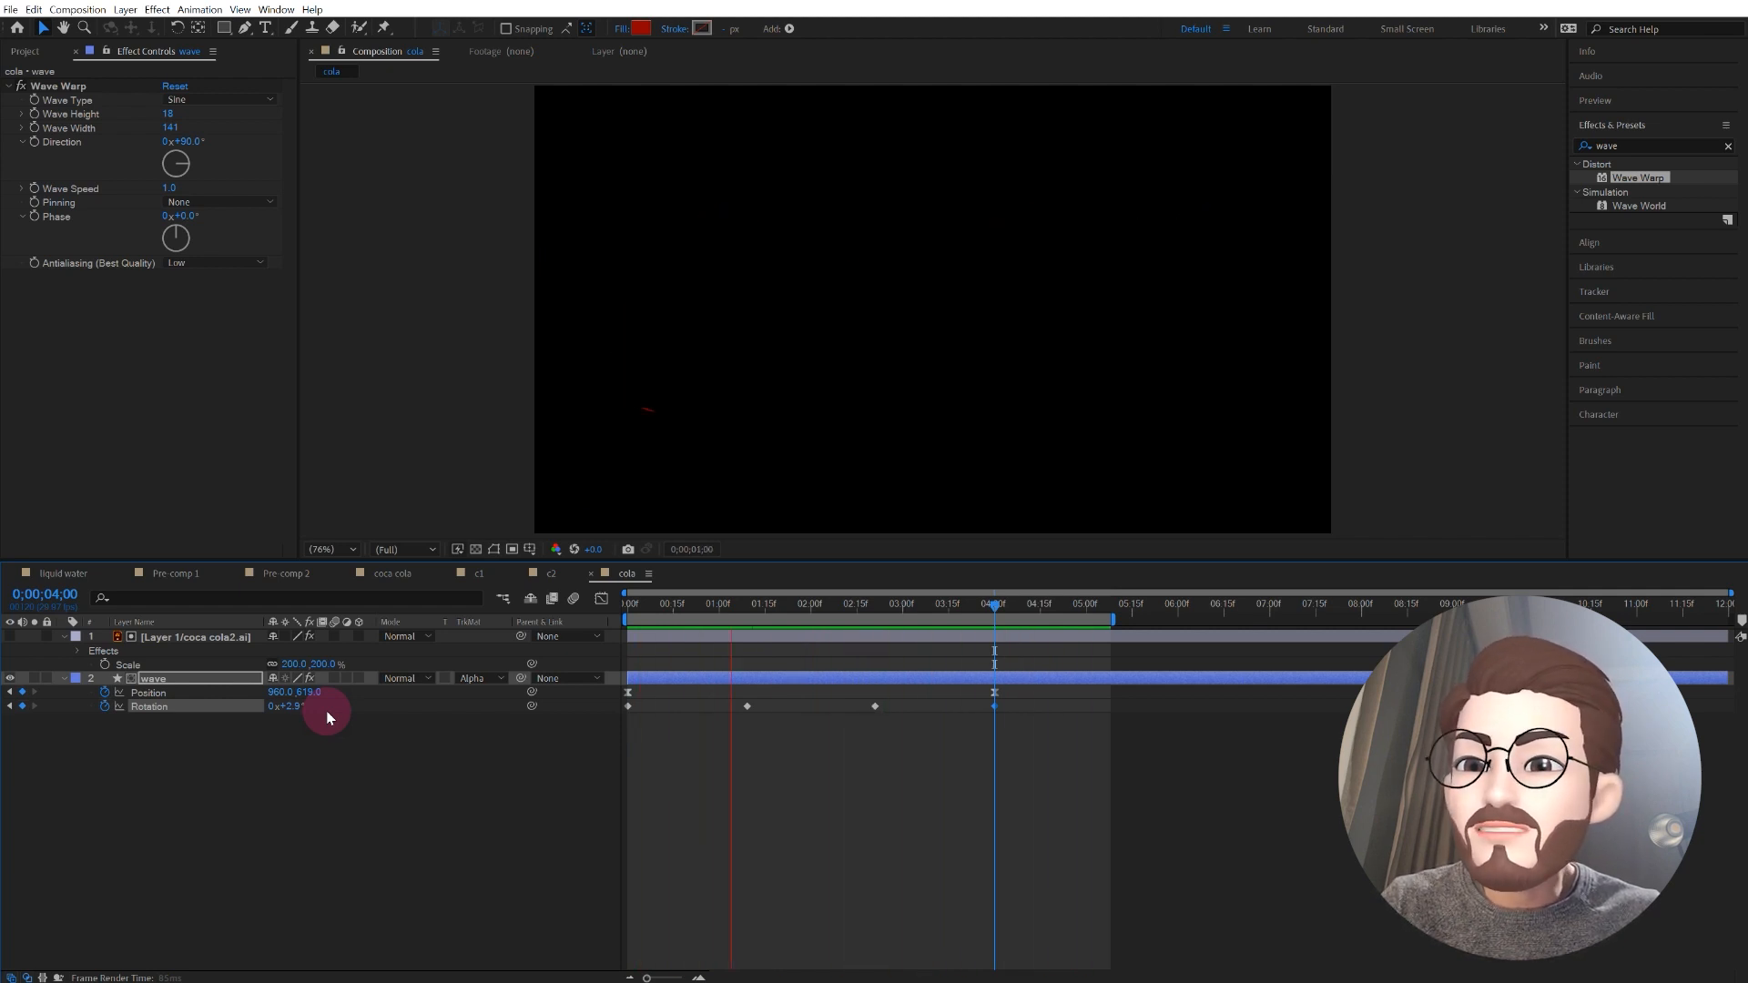
left_click(293, 774)
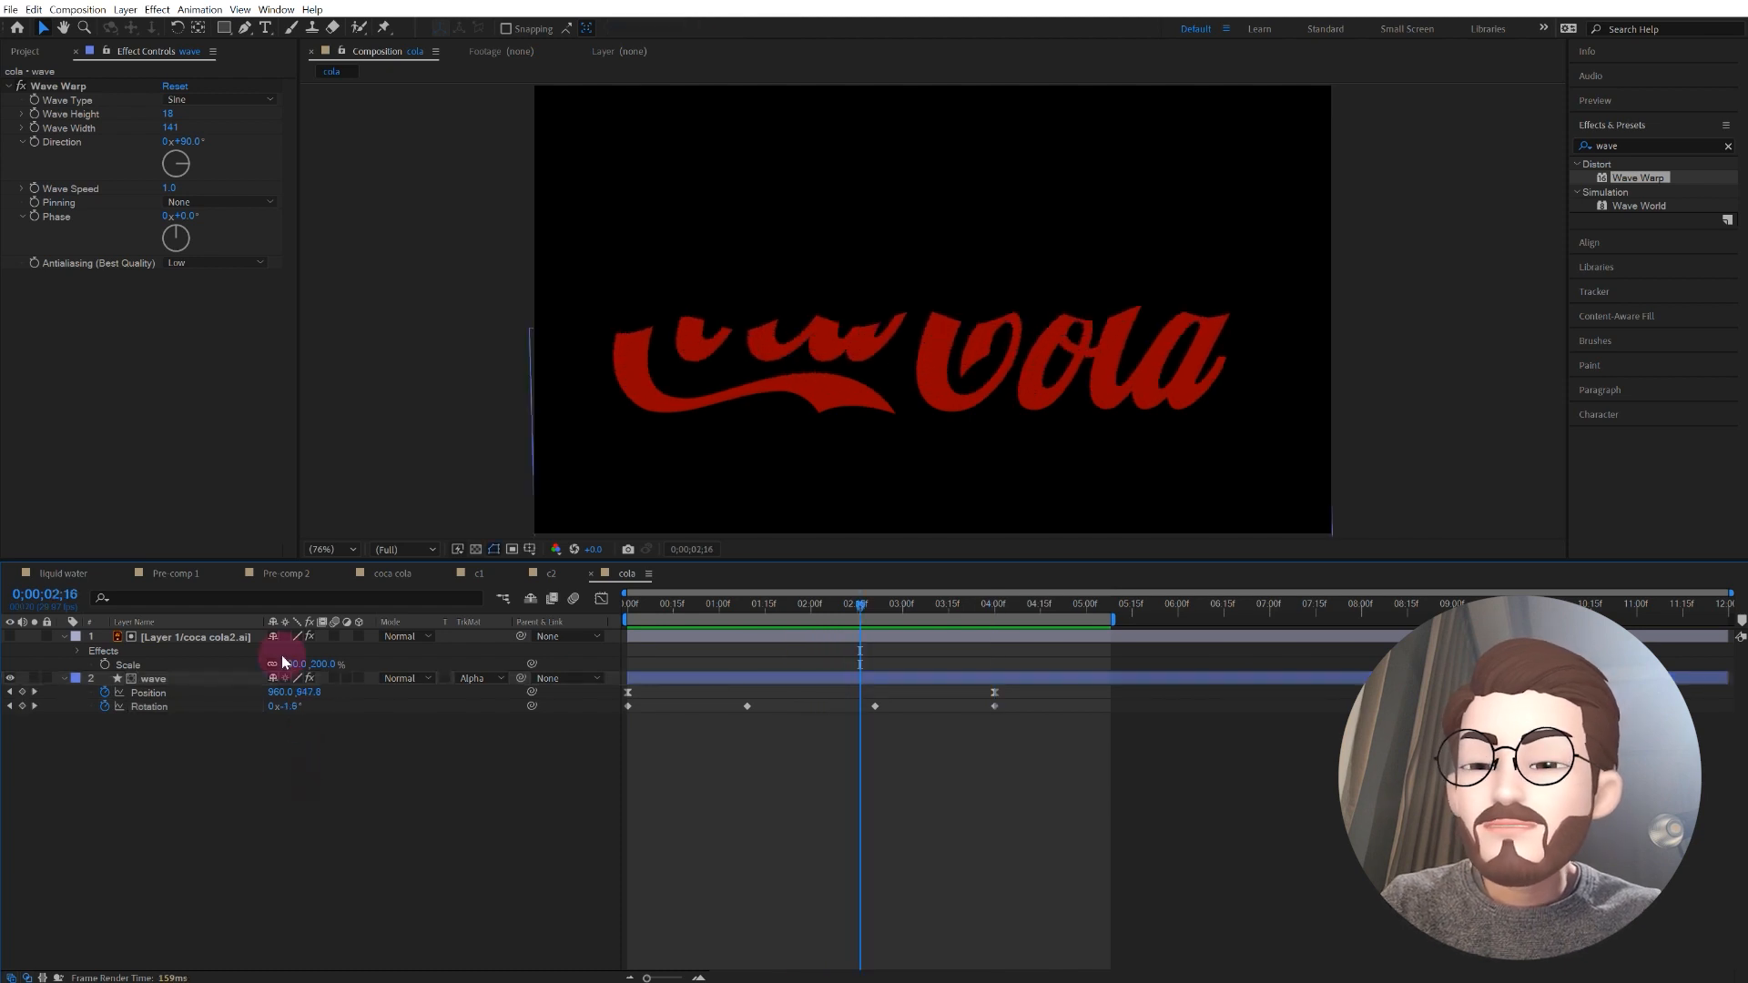
Step: With the fill partly raised at 0;00;03;06, change the wave layer's fill to the darker red 5C0000
left_click_drag(885, 603, 922, 608)
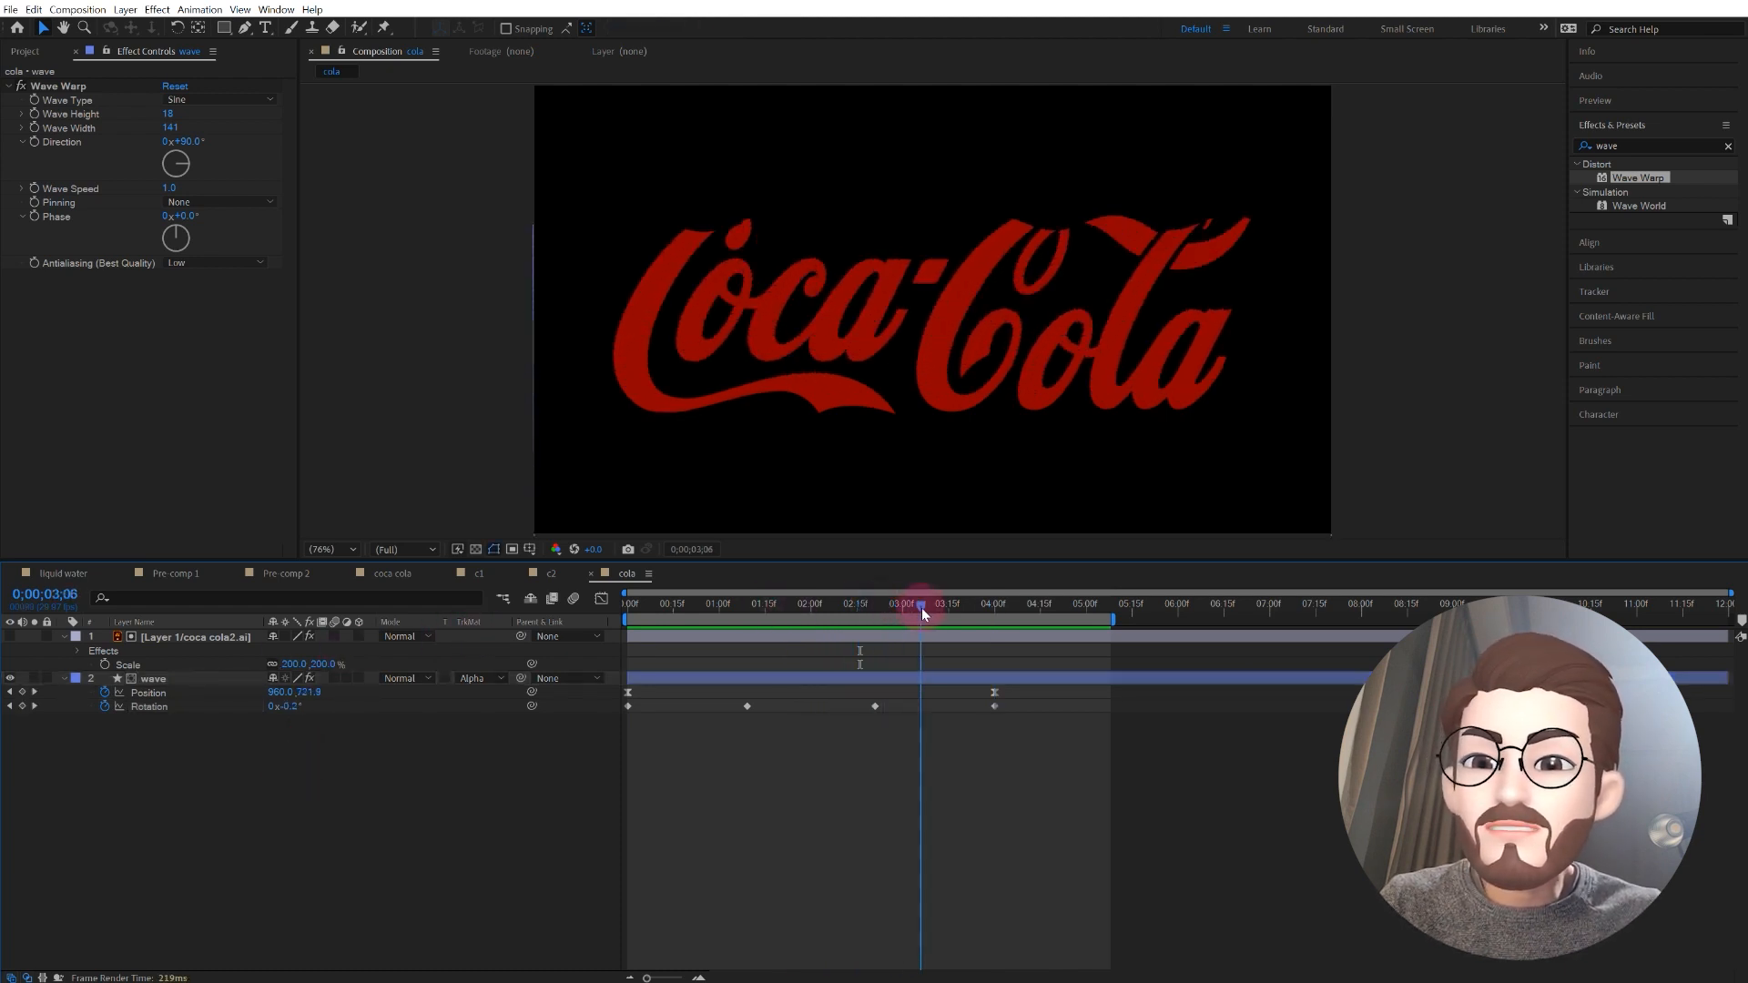
left_click(339, 630)
left_click(192, 681)
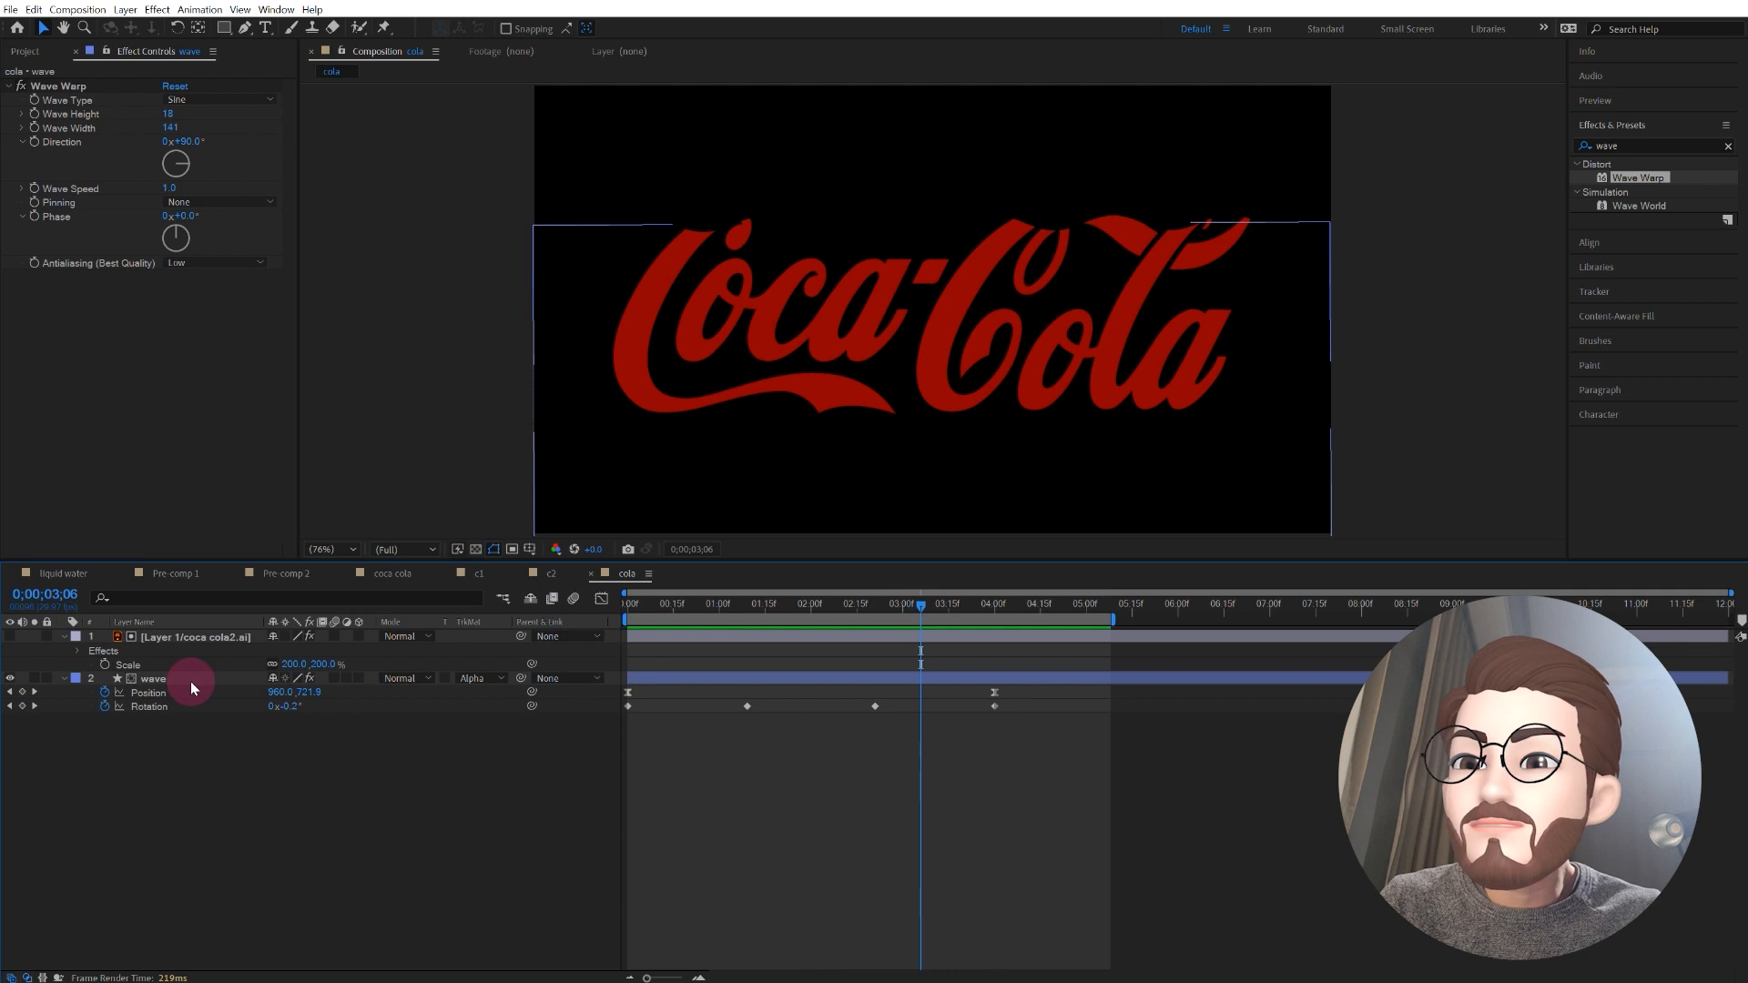
left_click(189, 681)
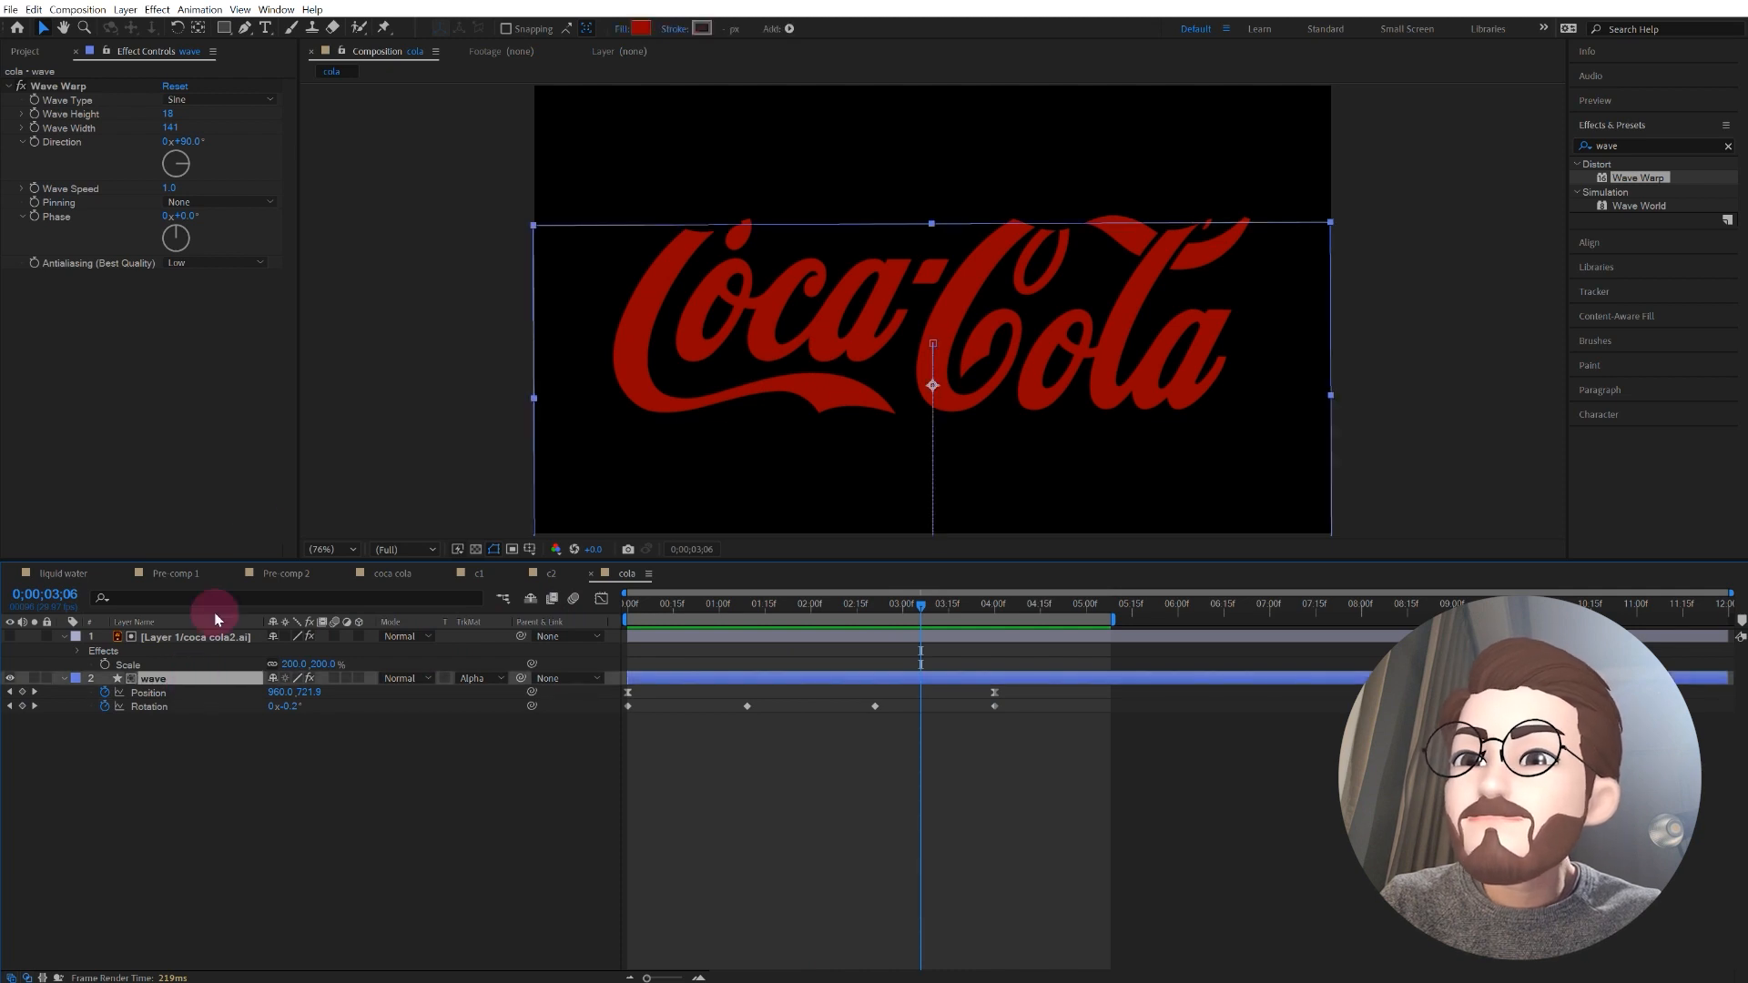
left_click(641, 28)
left_click_drag(805, 689, 807, 734)
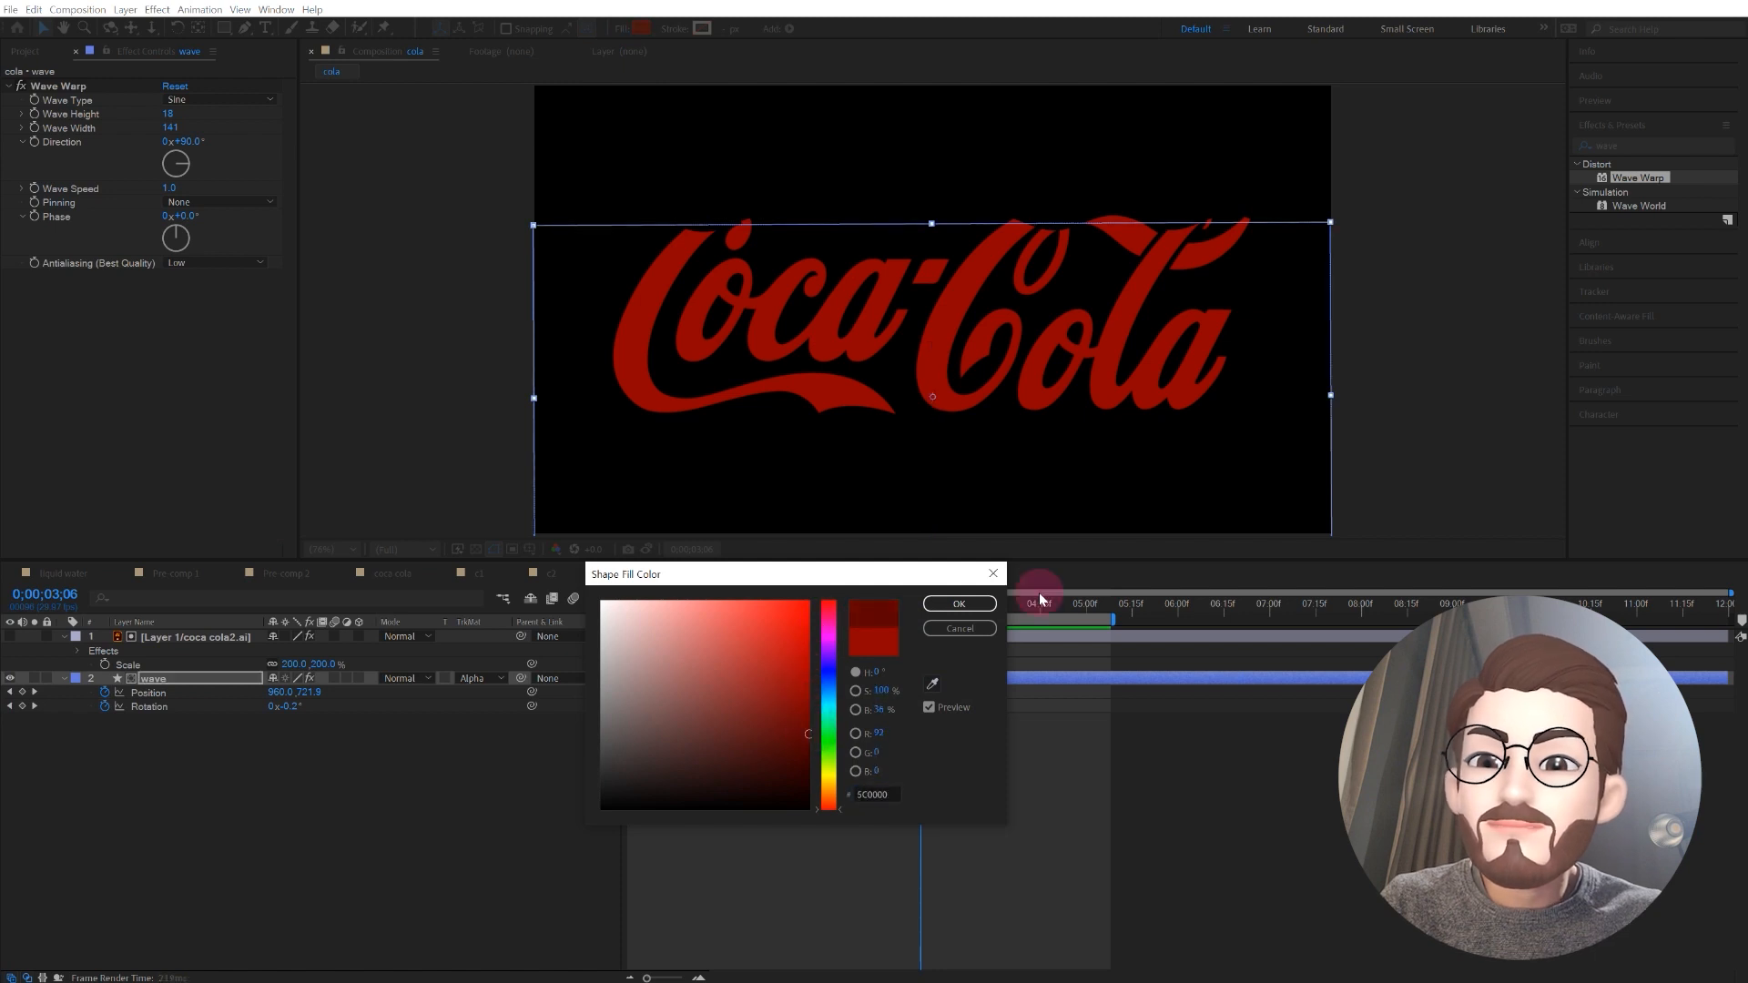
left_click(982, 606)
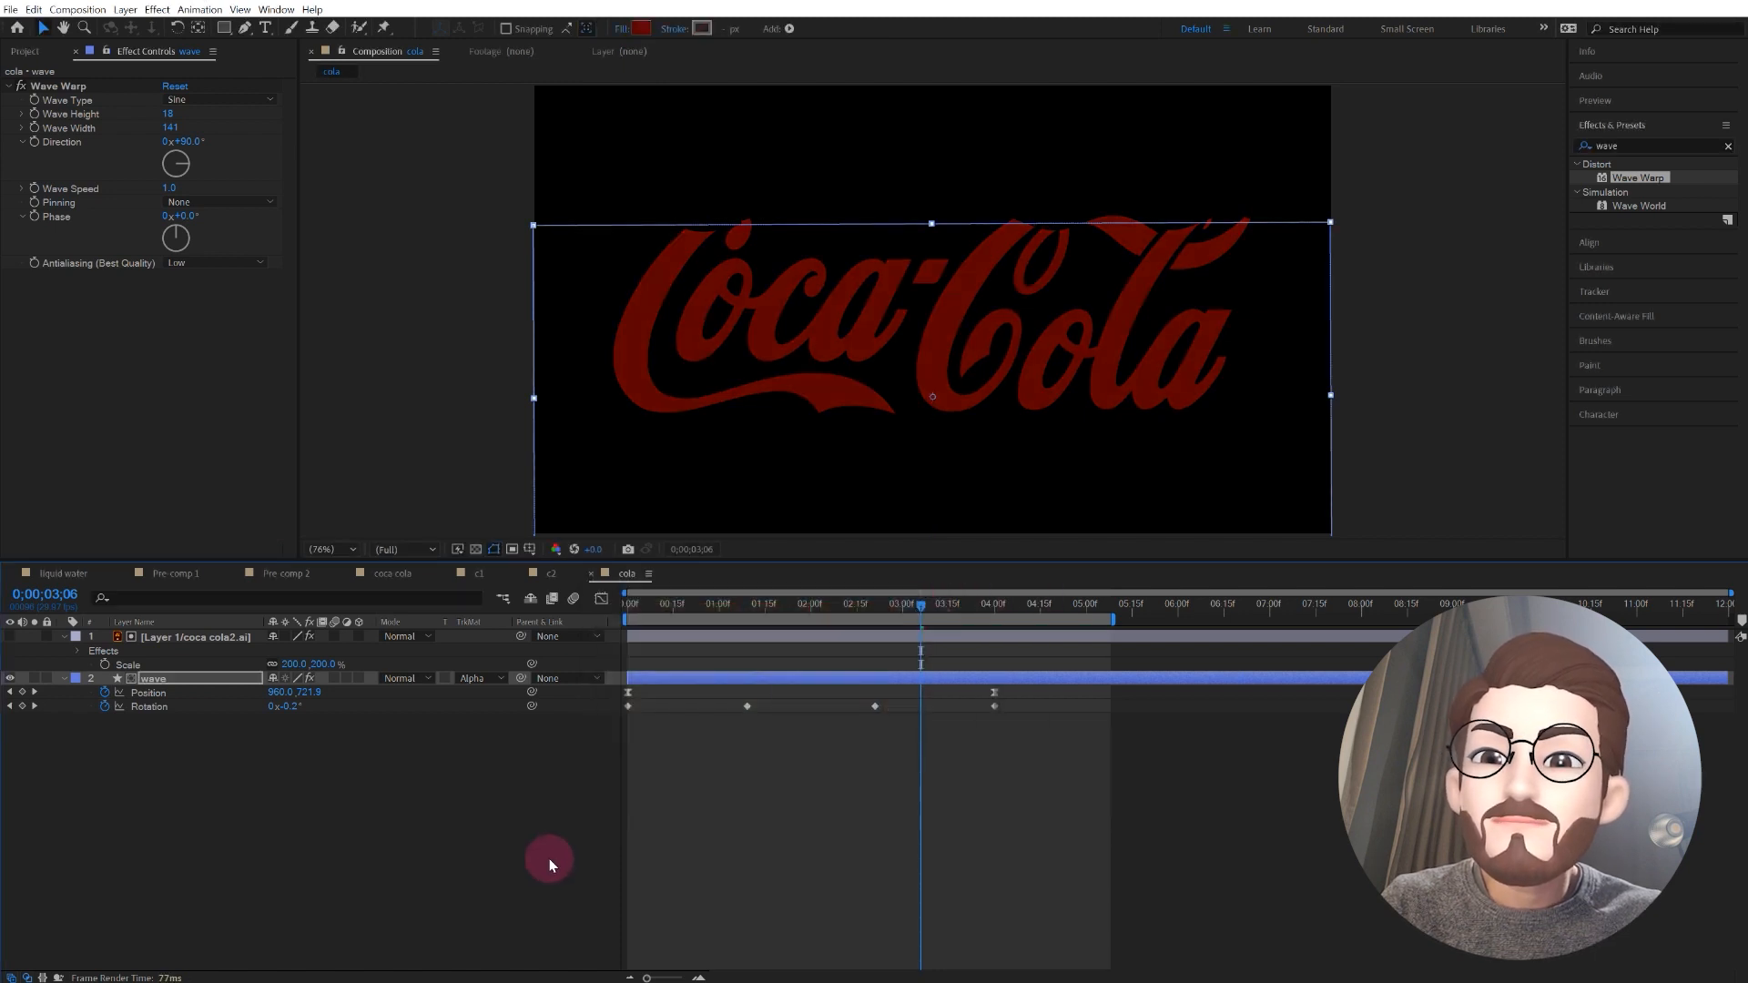
left_click(435, 816)
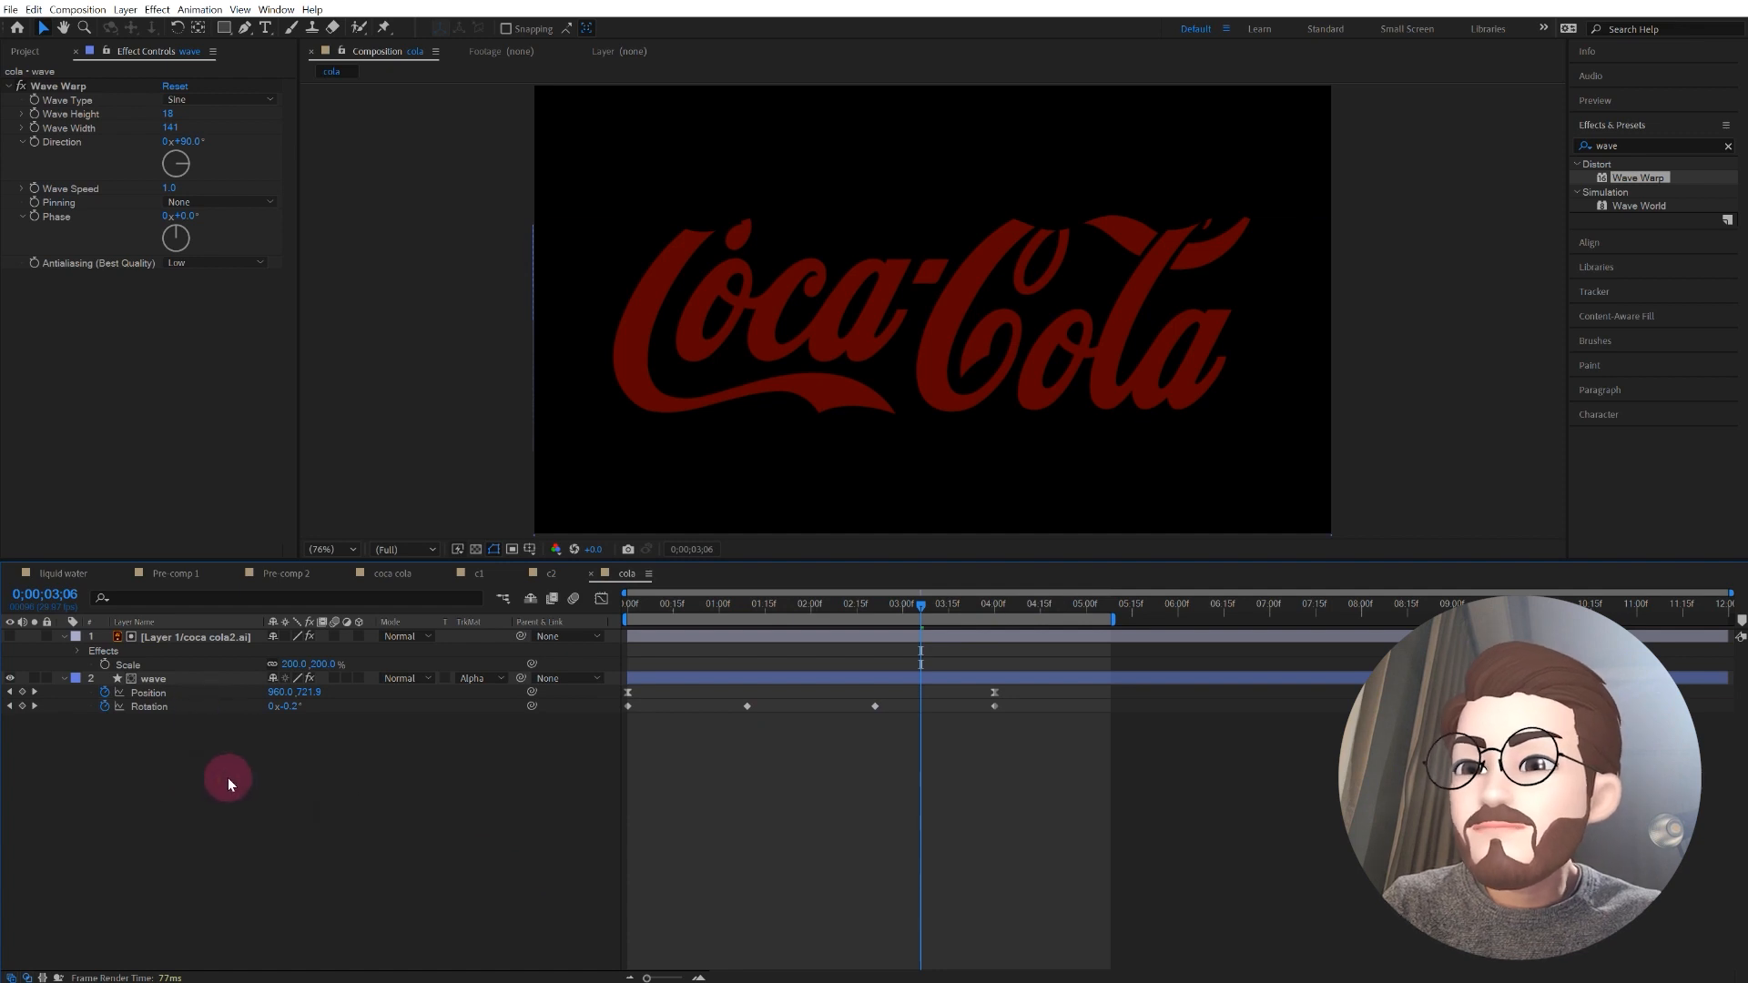
Step: Duplicate the logo and wave layers together, shift the copies to start at 1 second, and select the wave copy
left_click_drag(204, 734, 144, 635)
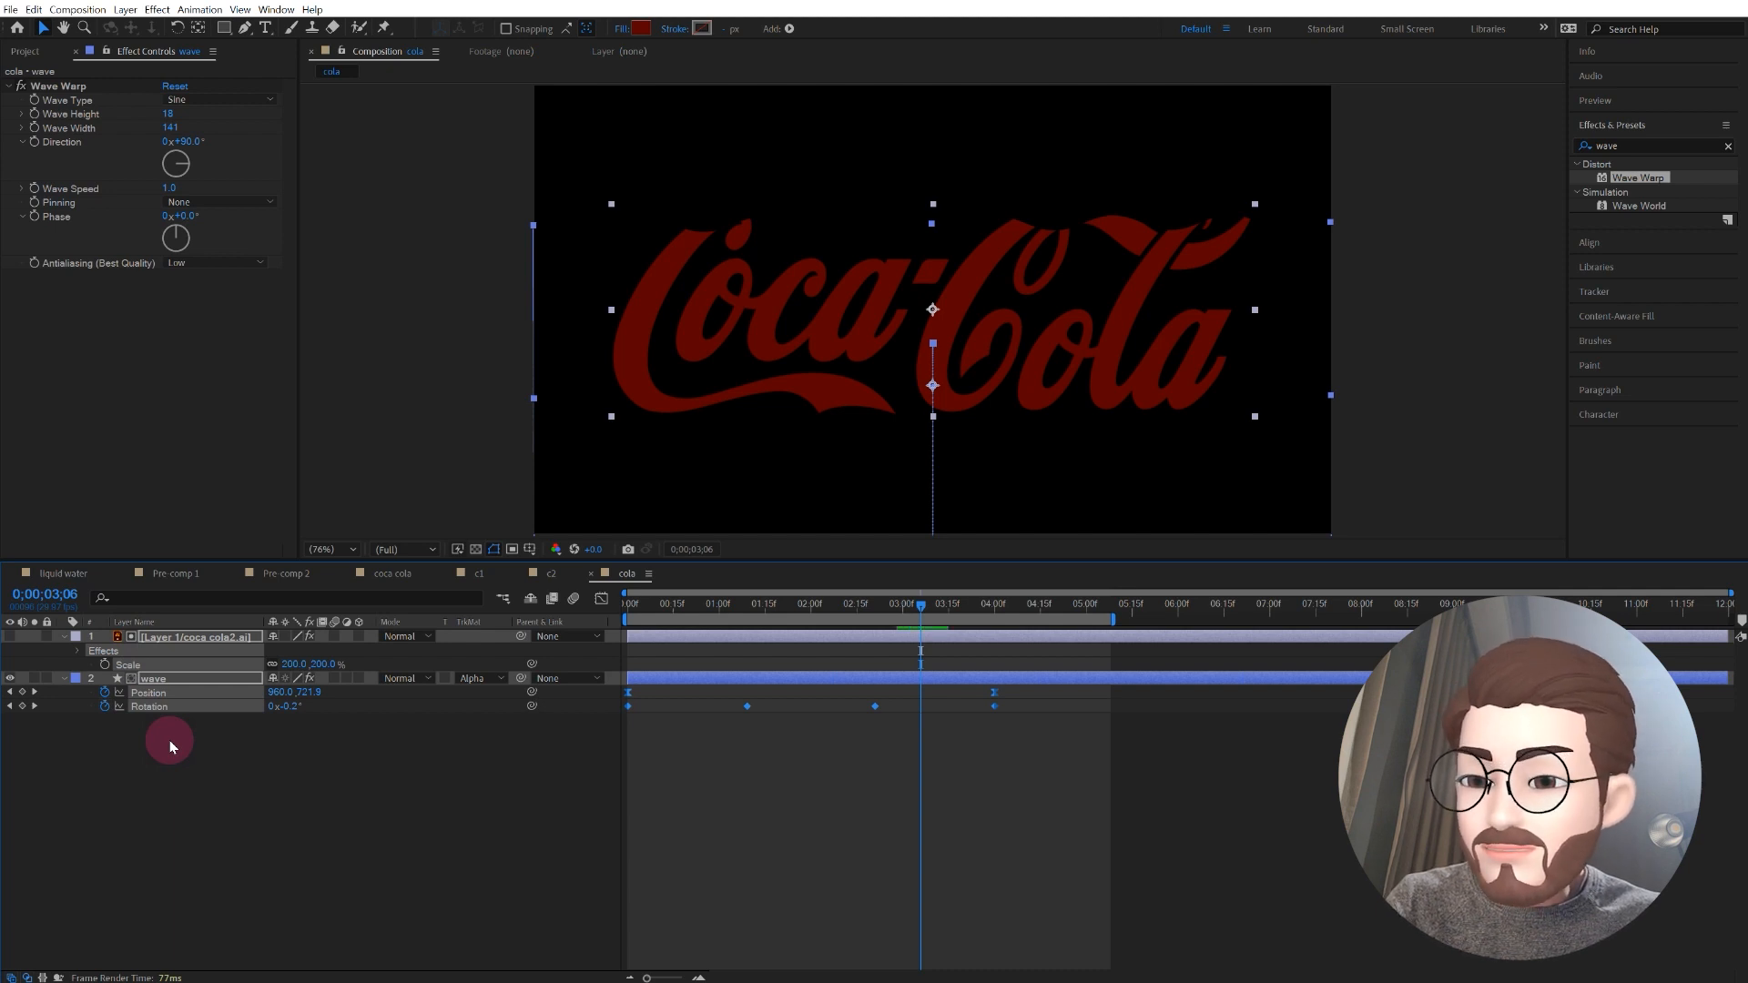
key("ctrl+d")
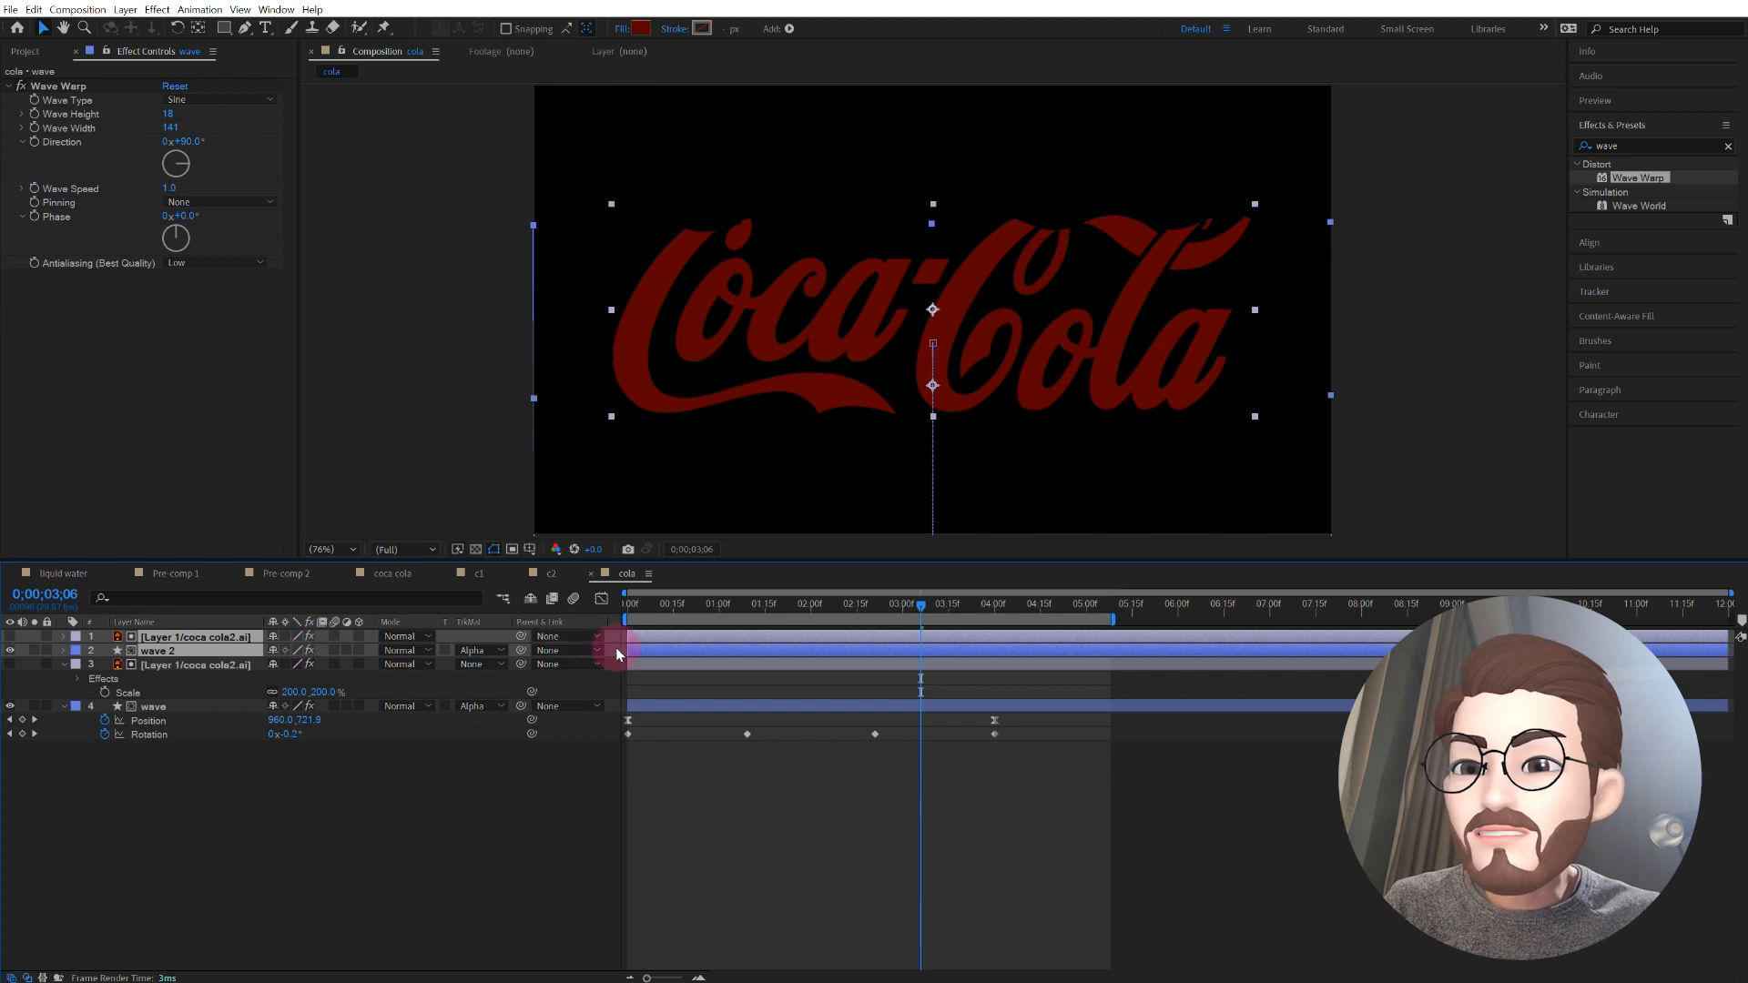
left_click_drag(662, 653, 751, 649)
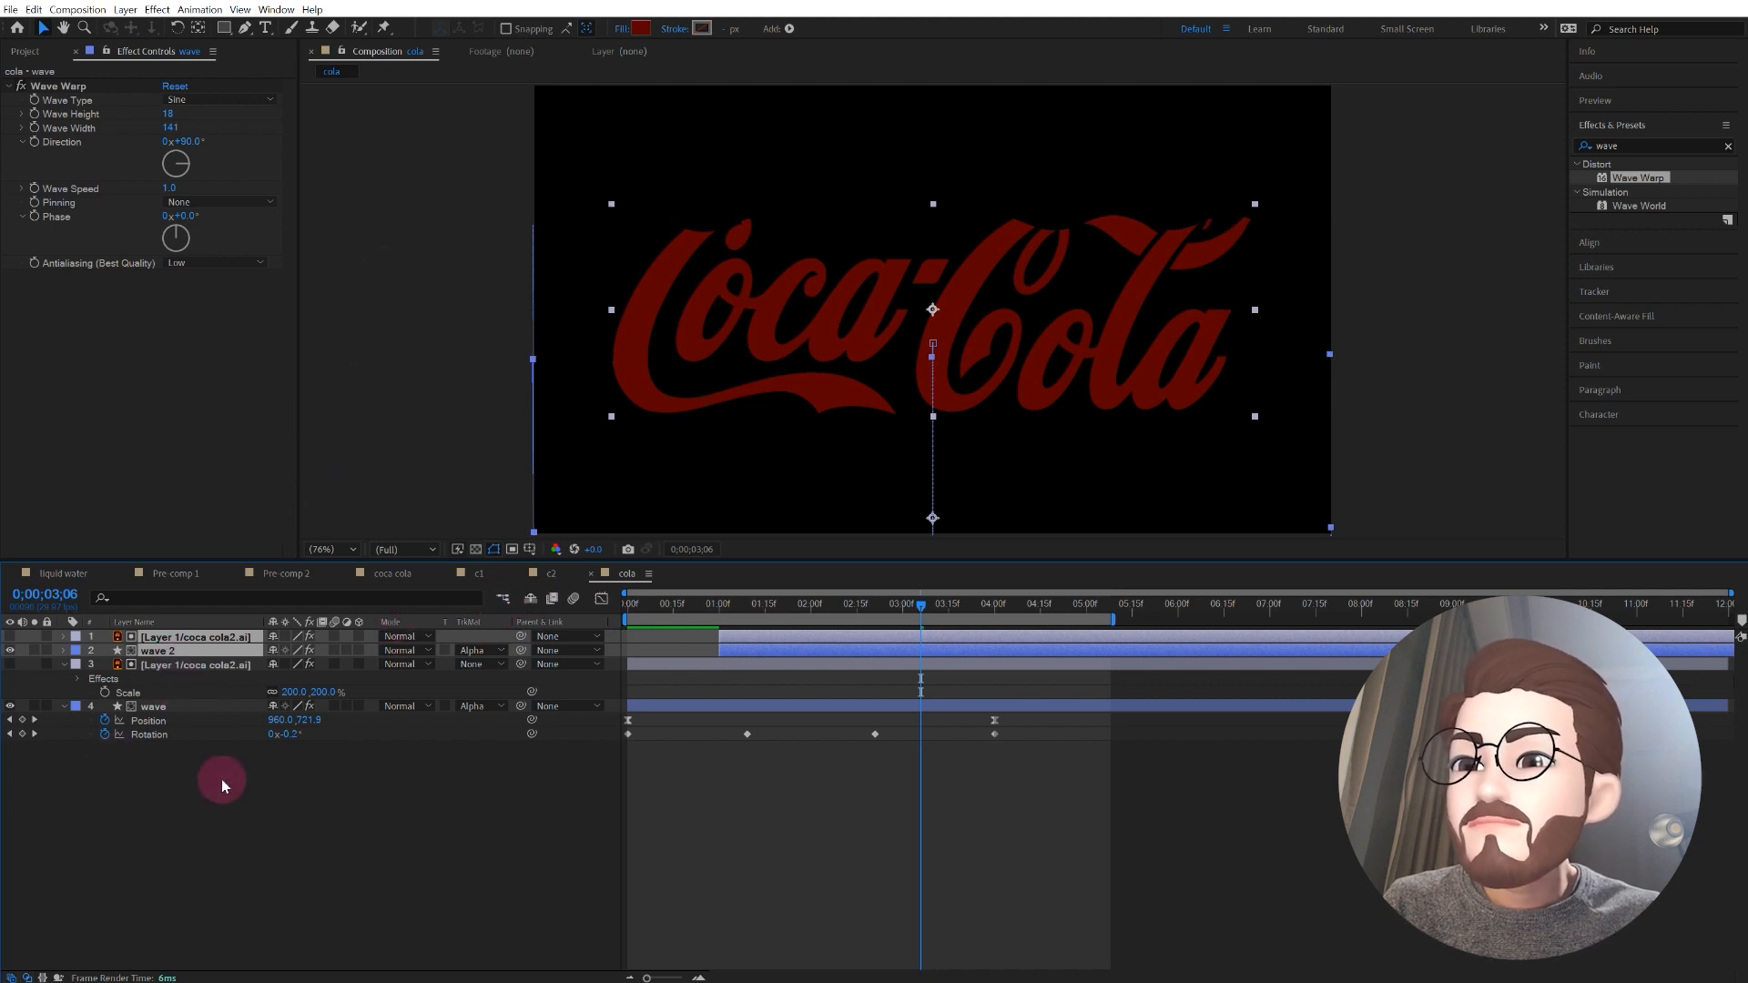
left_click(169, 650)
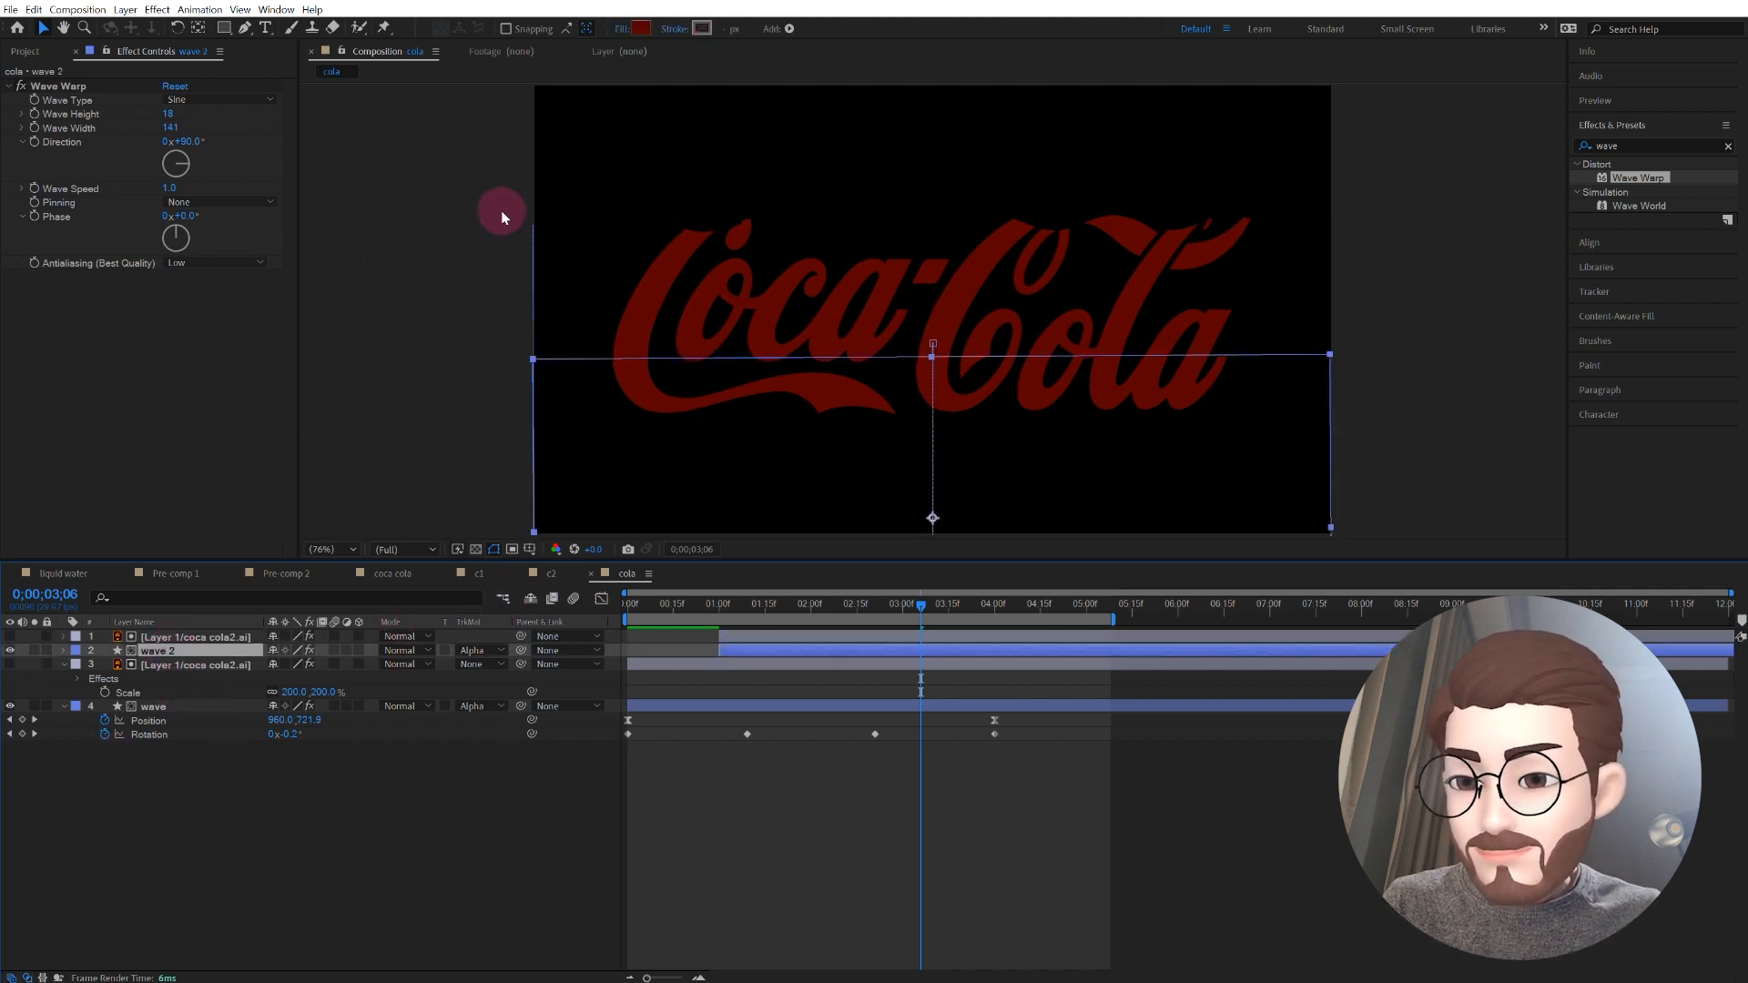
Step: Change the fill of the wave 2 layer to the brighter red AF0000
left_click(641, 31)
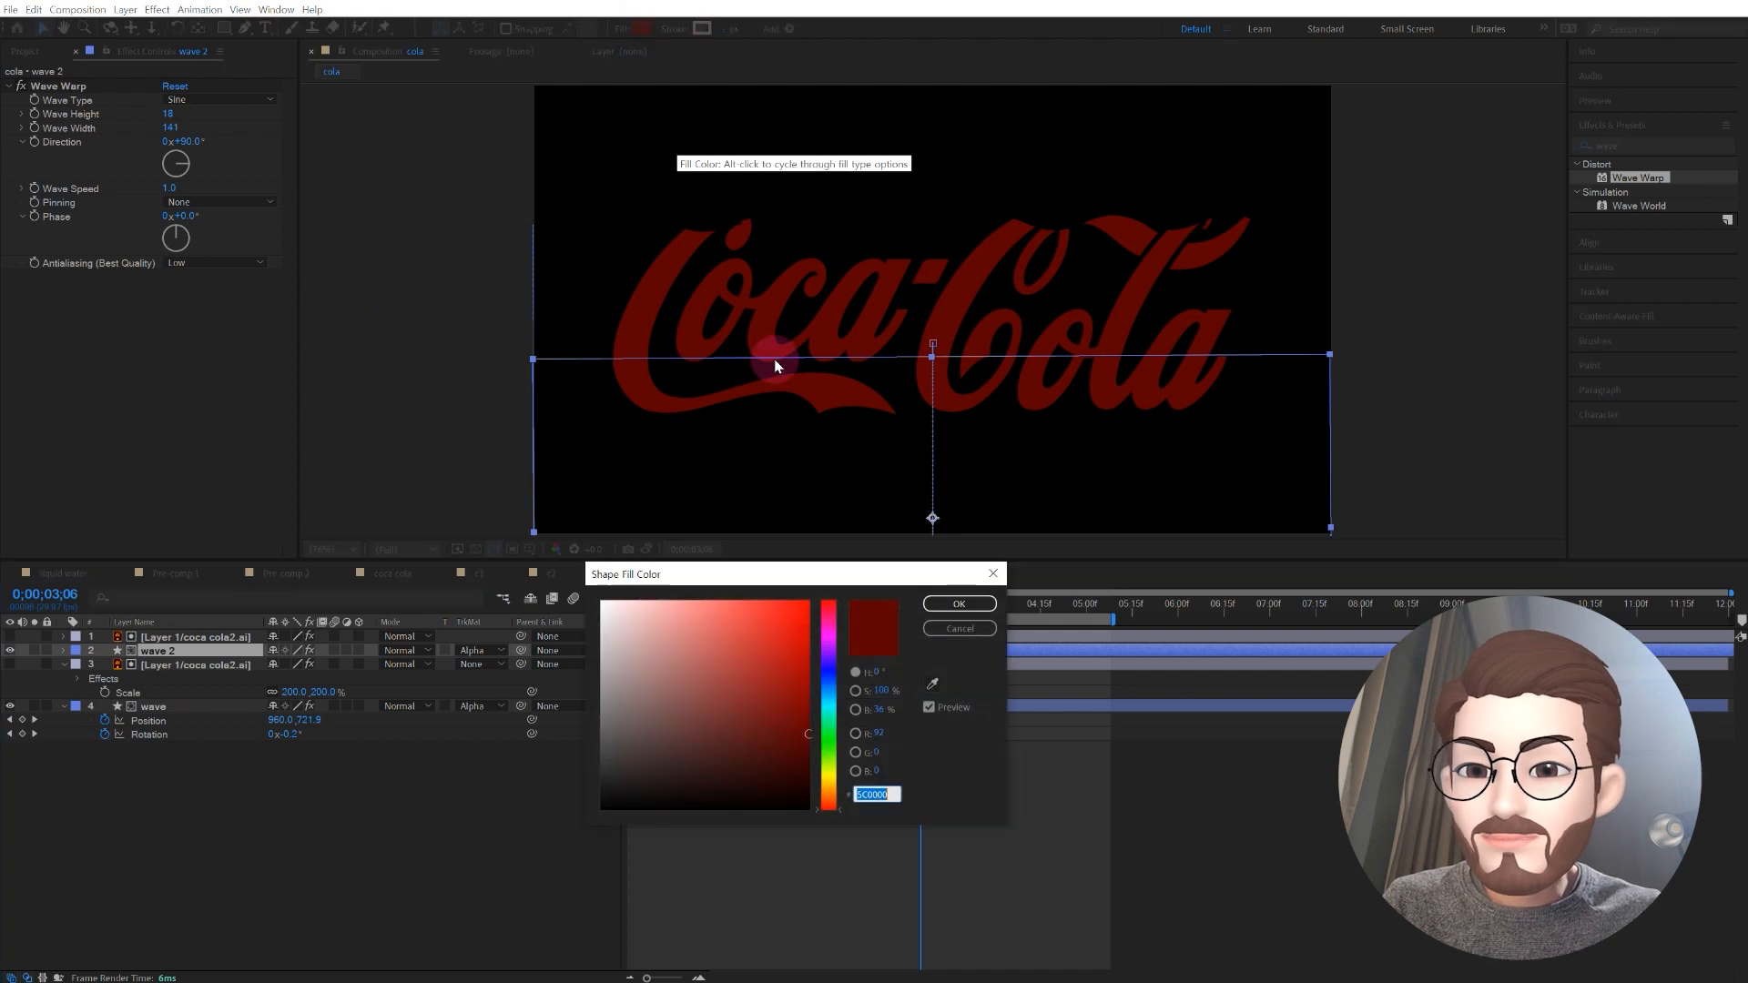
left_click_drag(798, 679, 813, 668)
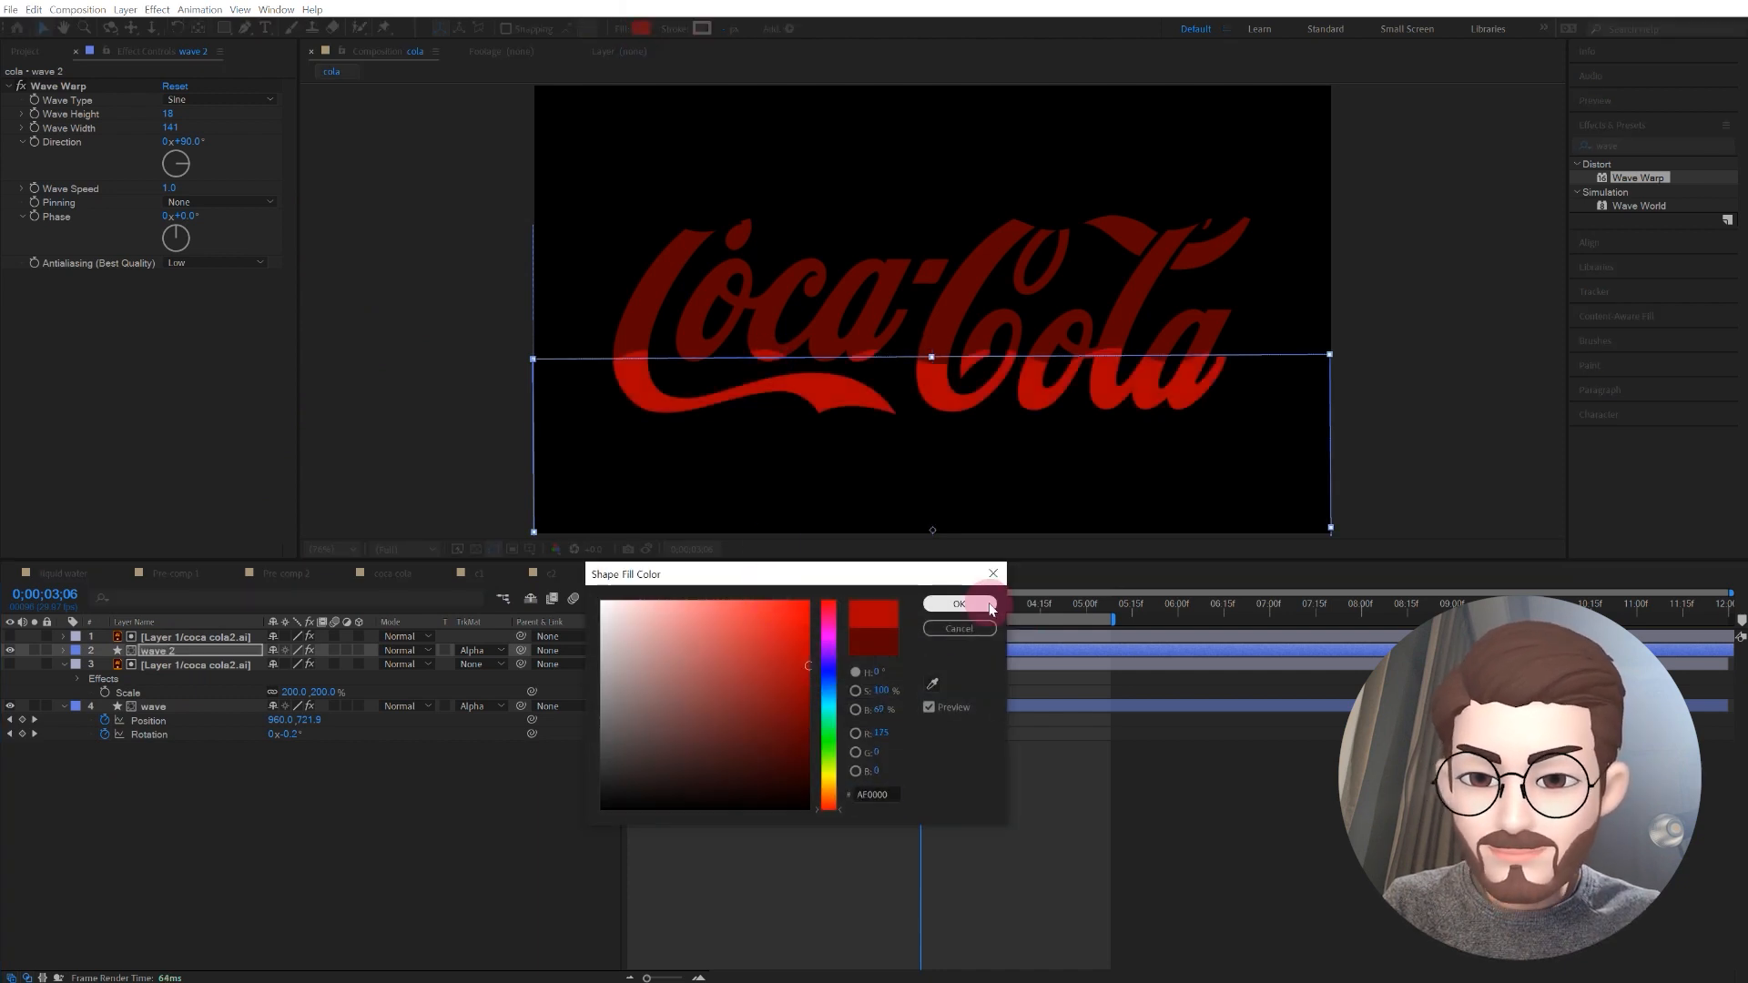
left_click(958, 603)
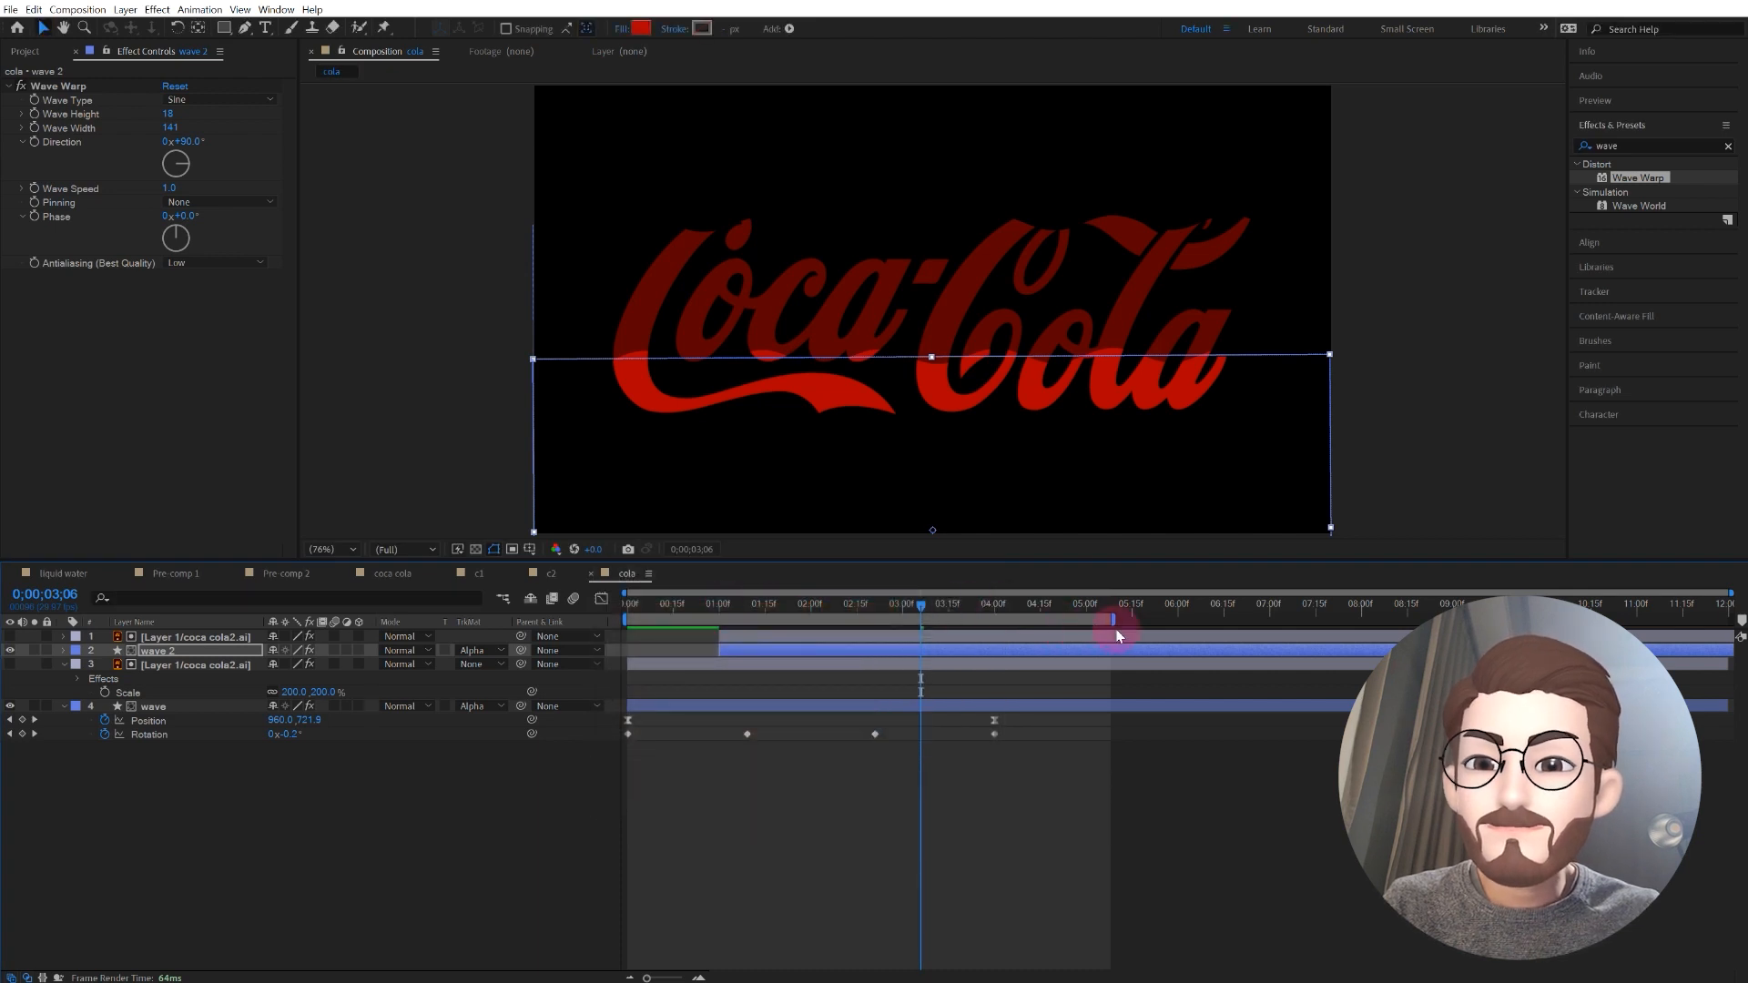
Step: Extend the end of the work area to about 6.5 seconds and preview the two-layer fill
left_click_drag(1114, 620, 1212, 623)
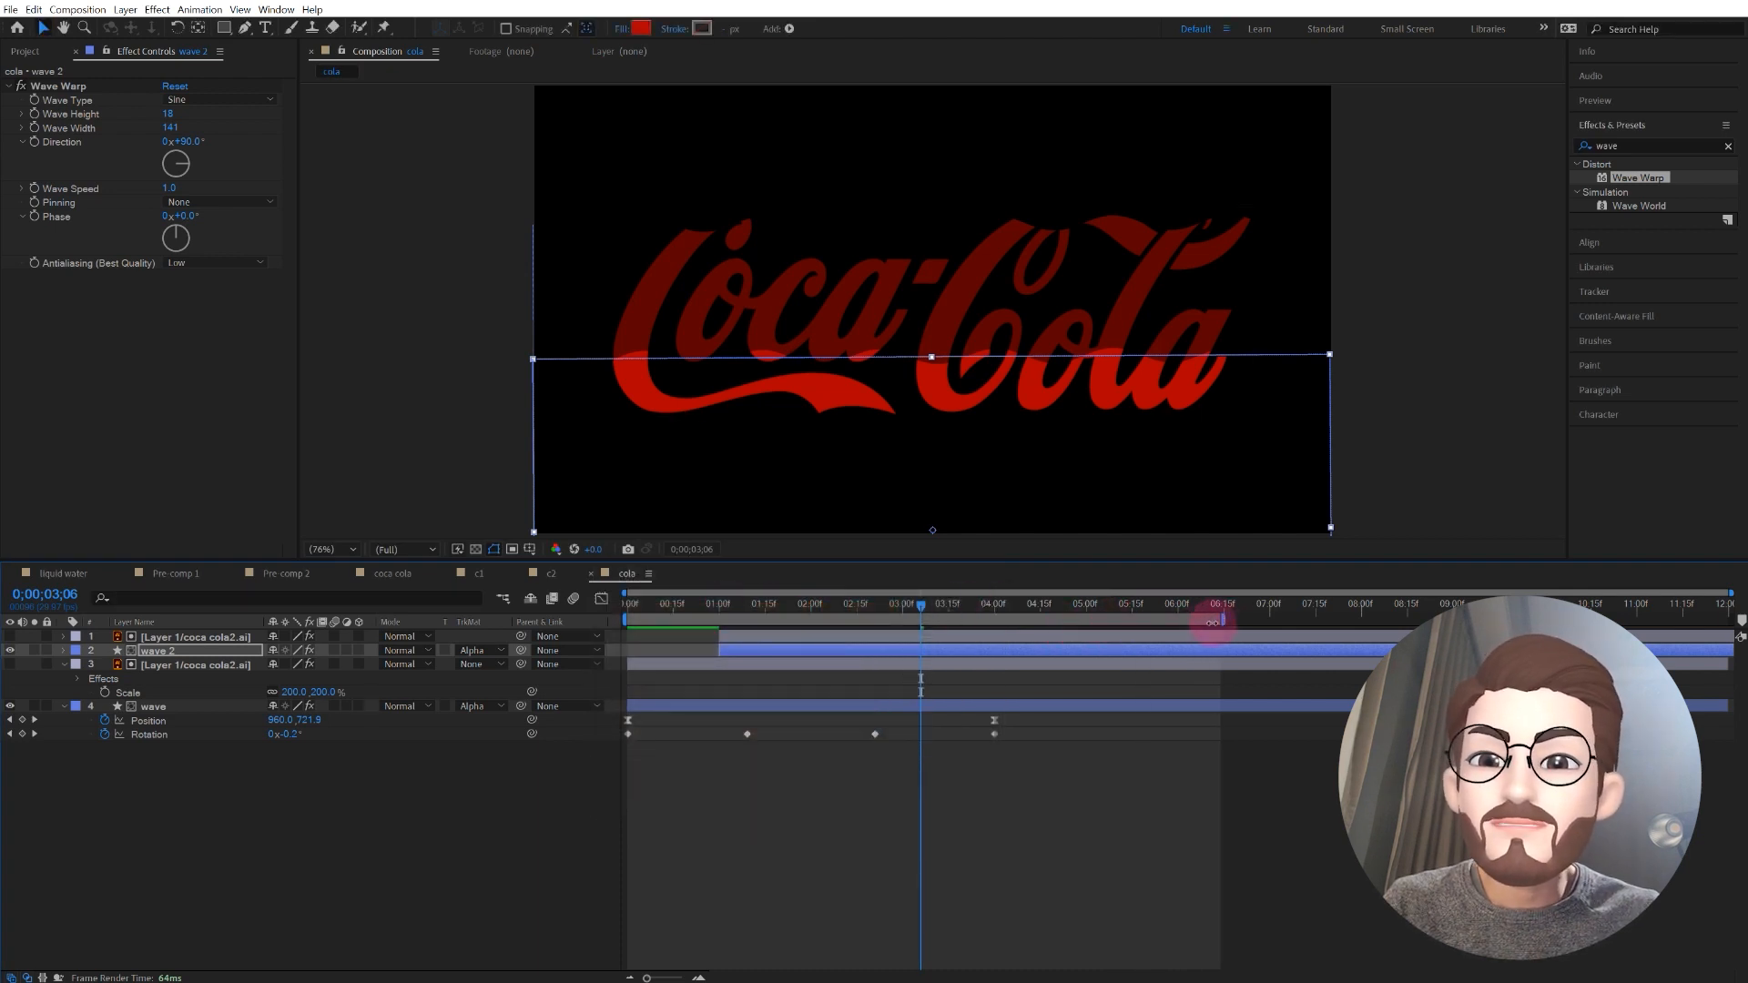
key("space")
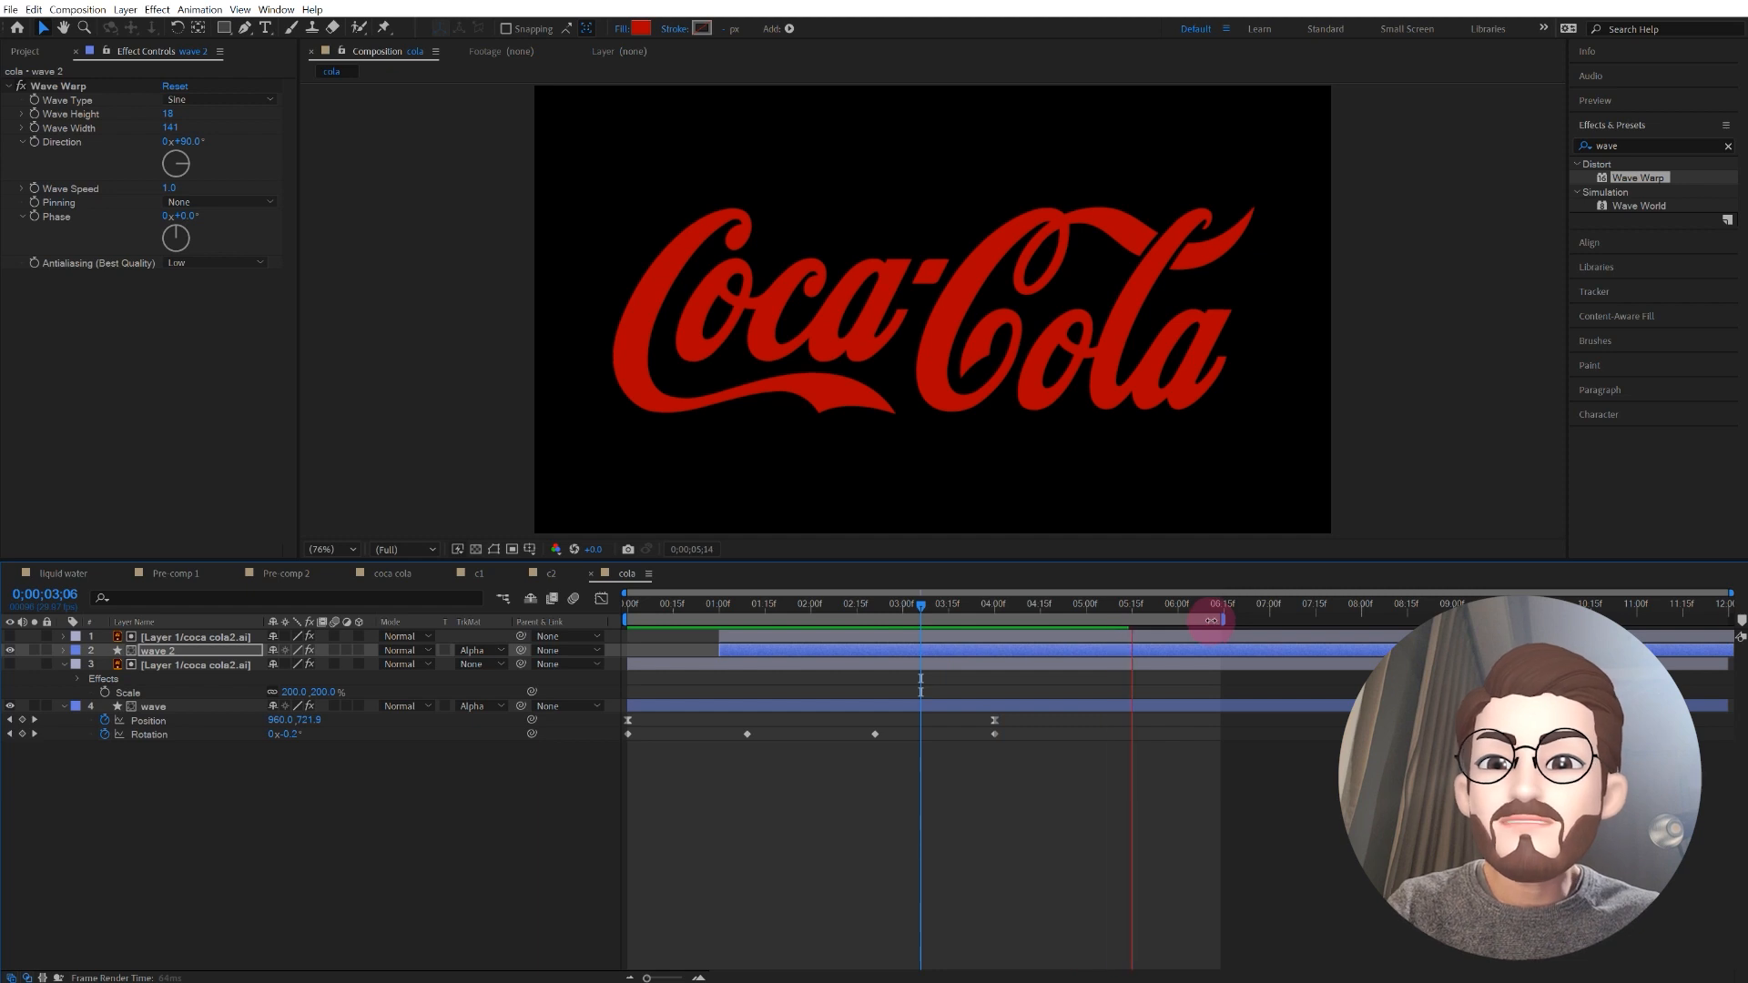
key("space")
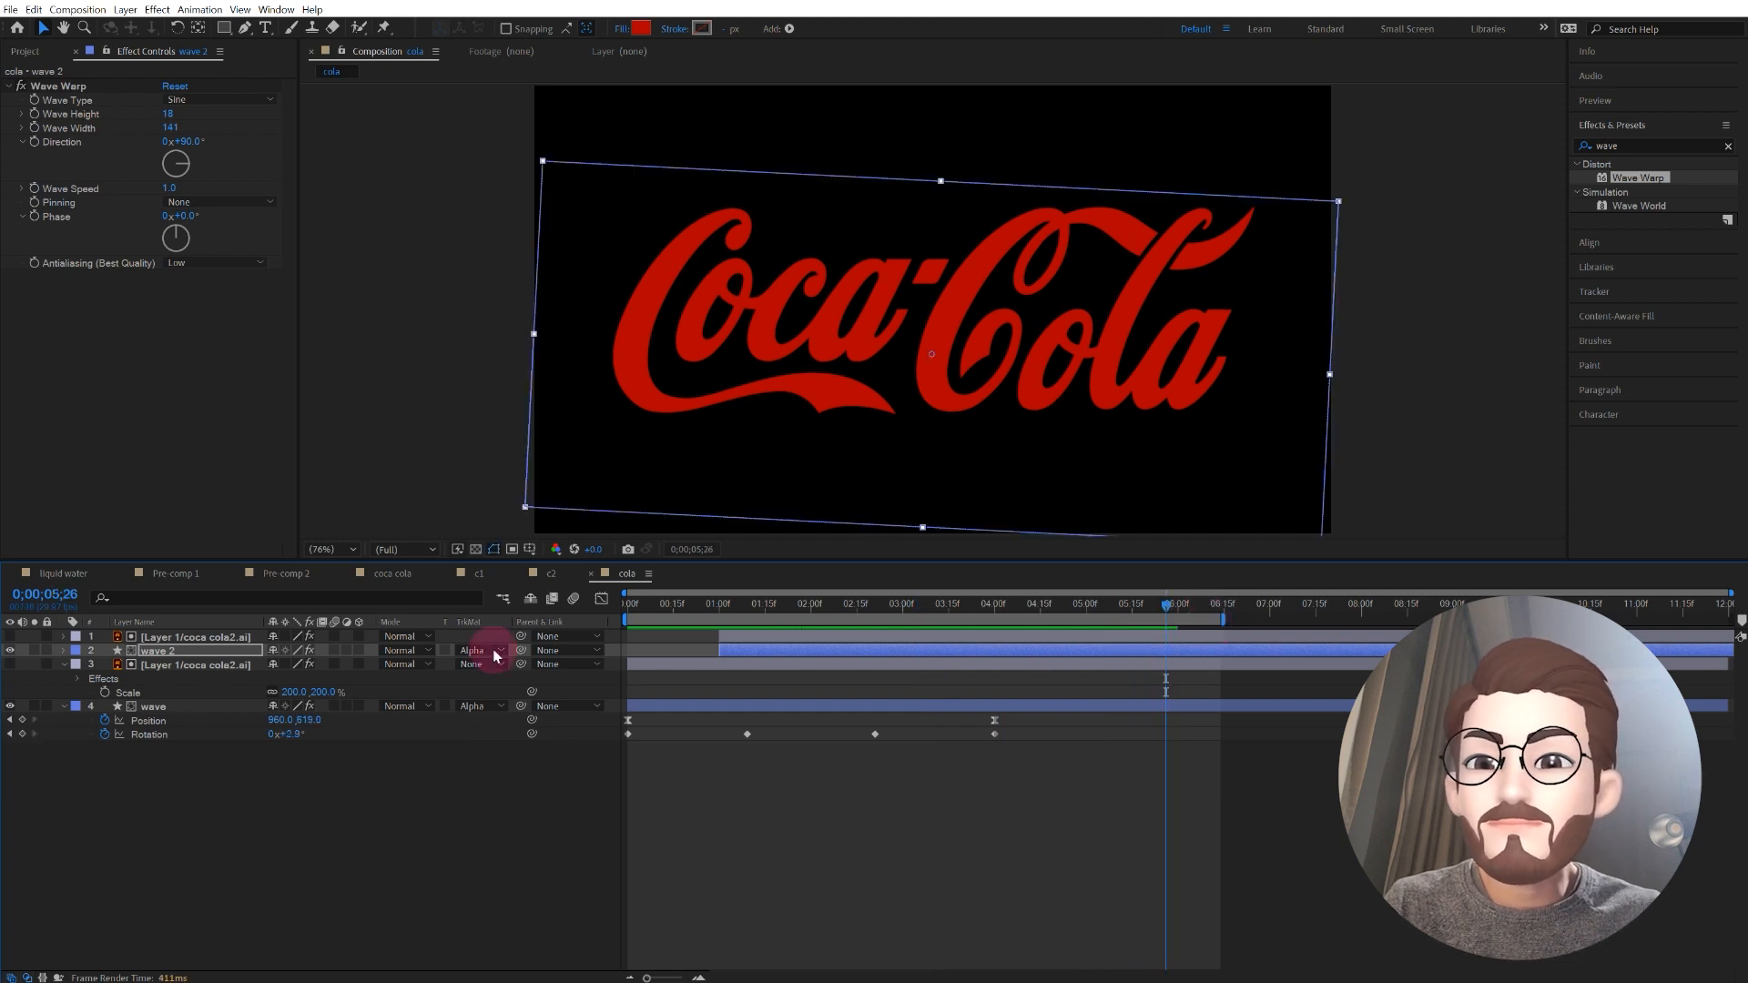
Step: Duplicate the wave 2 layer together with its logo matte and shift the copies to start at 3 seconds
left_click(161, 652)
left_click(187, 638, "shift")
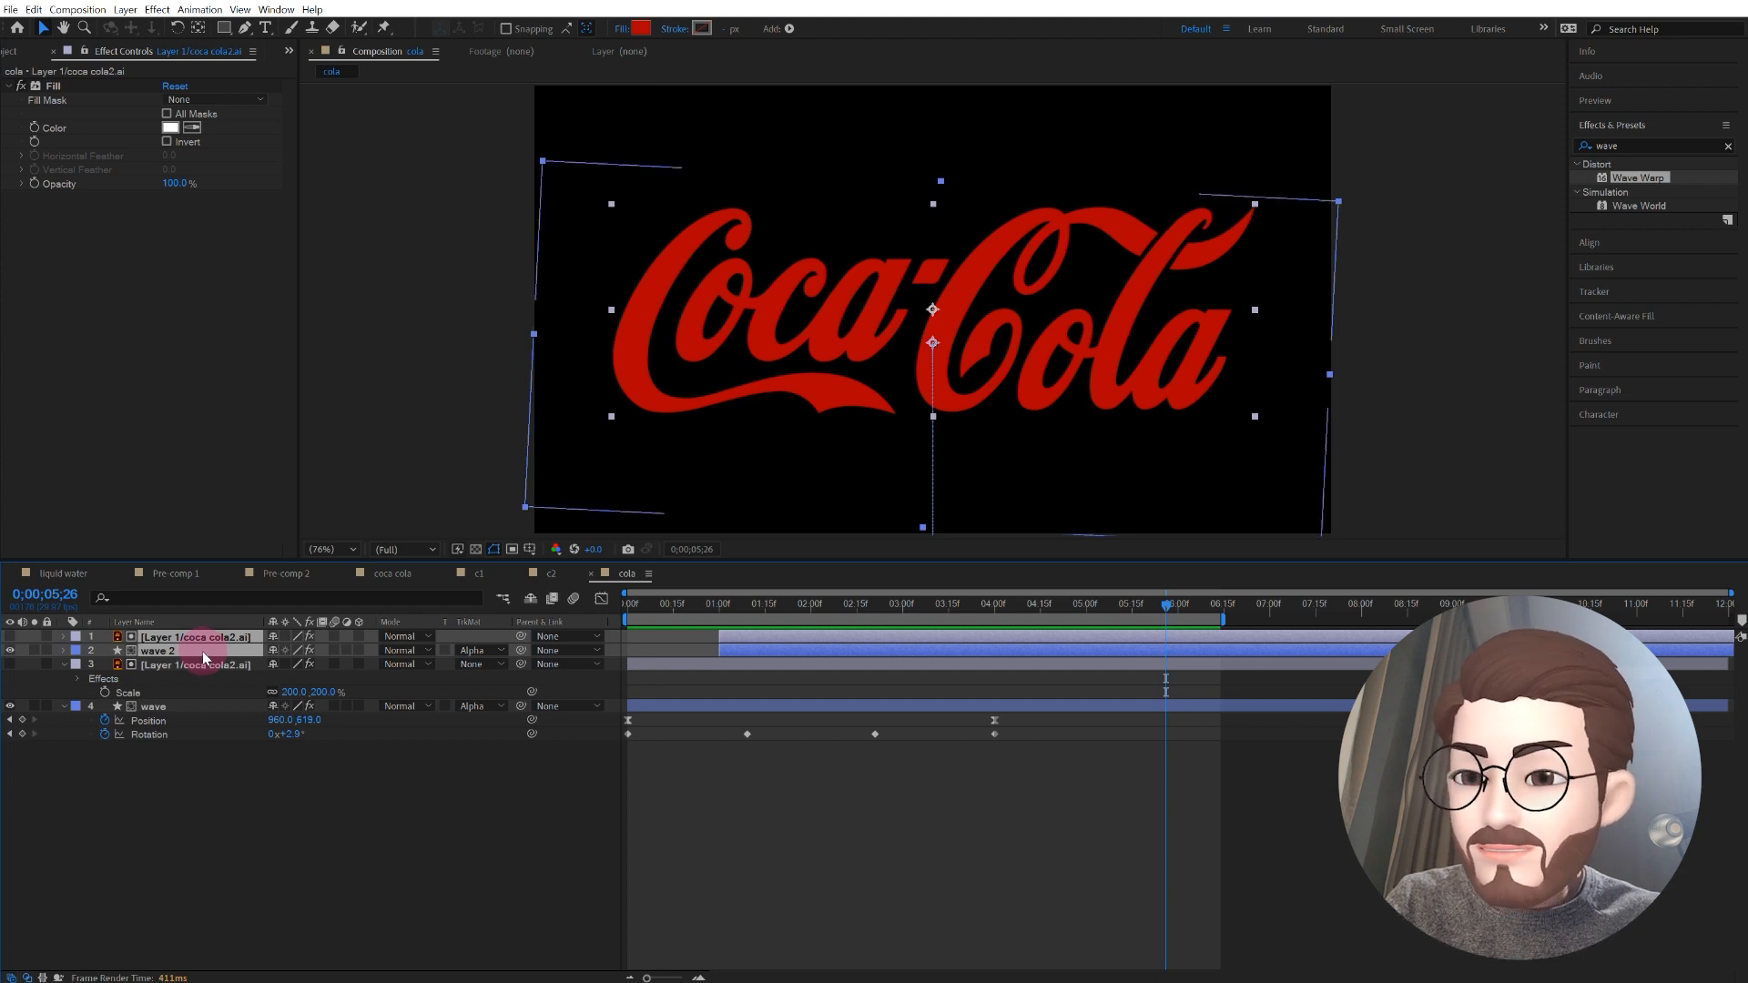
key("ctrl+d")
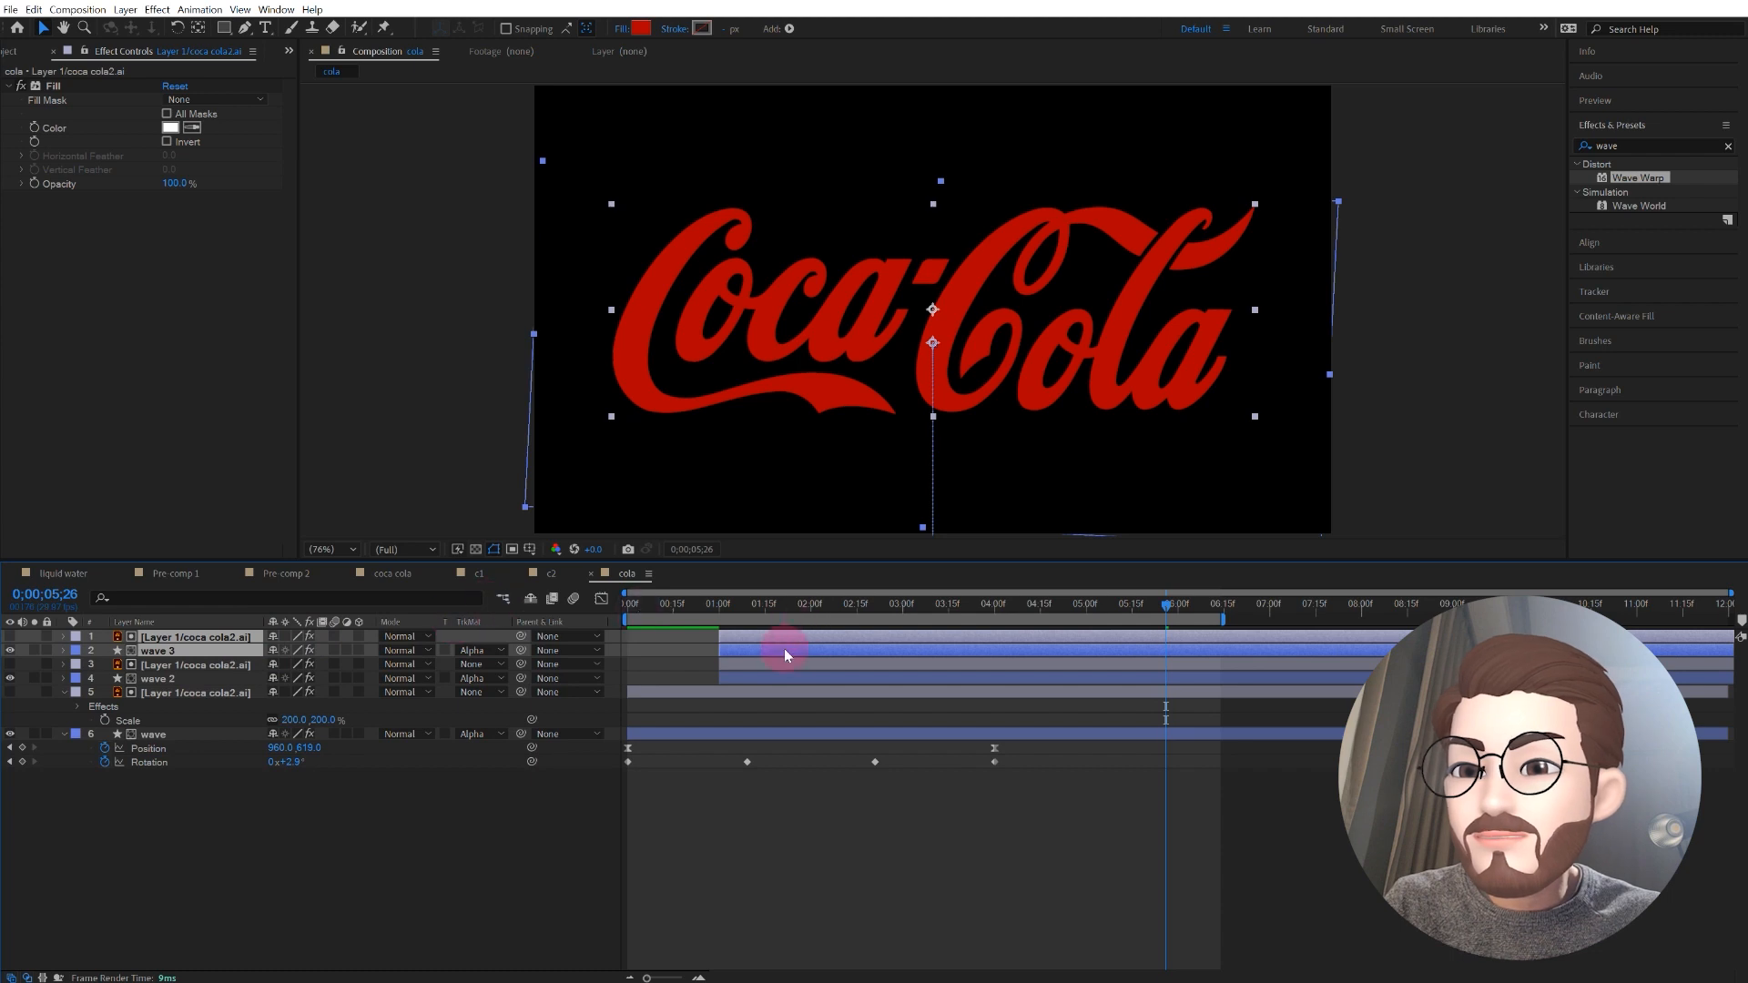
left_click_drag(815, 648, 959, 633)
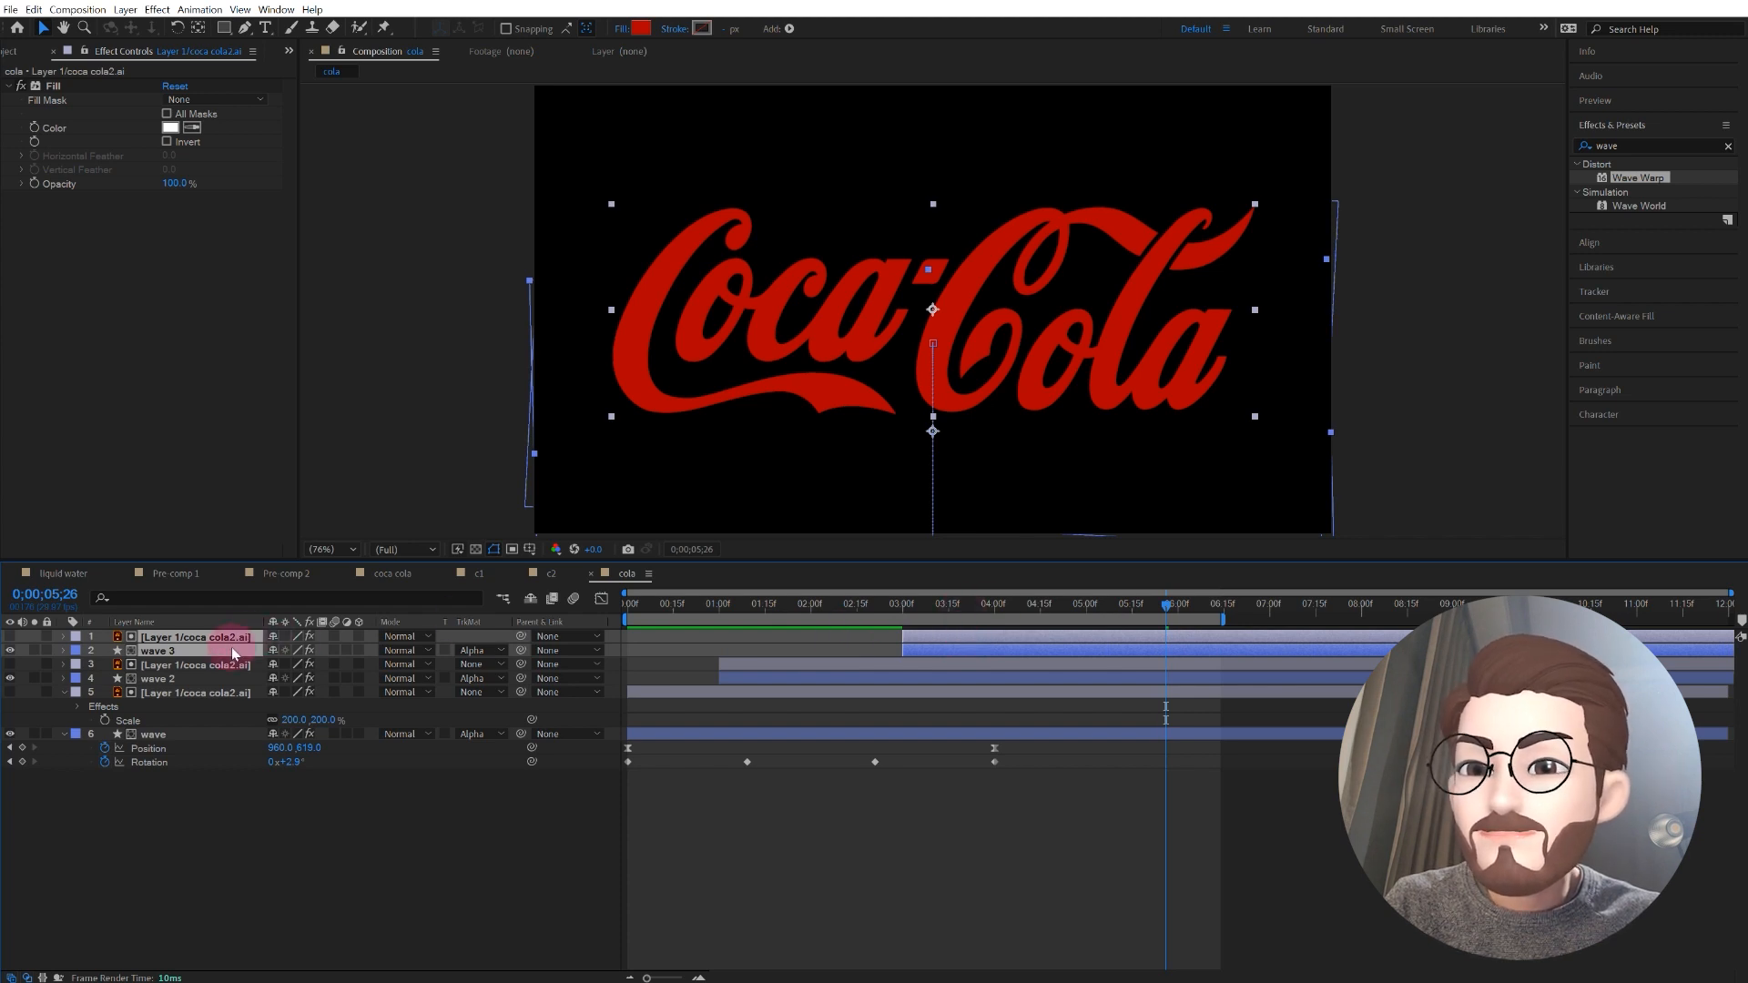
Step: Change the fill of the wave 3 layer to a fully saturated bright red
left_click(149, 807)
left_click(169, 652)
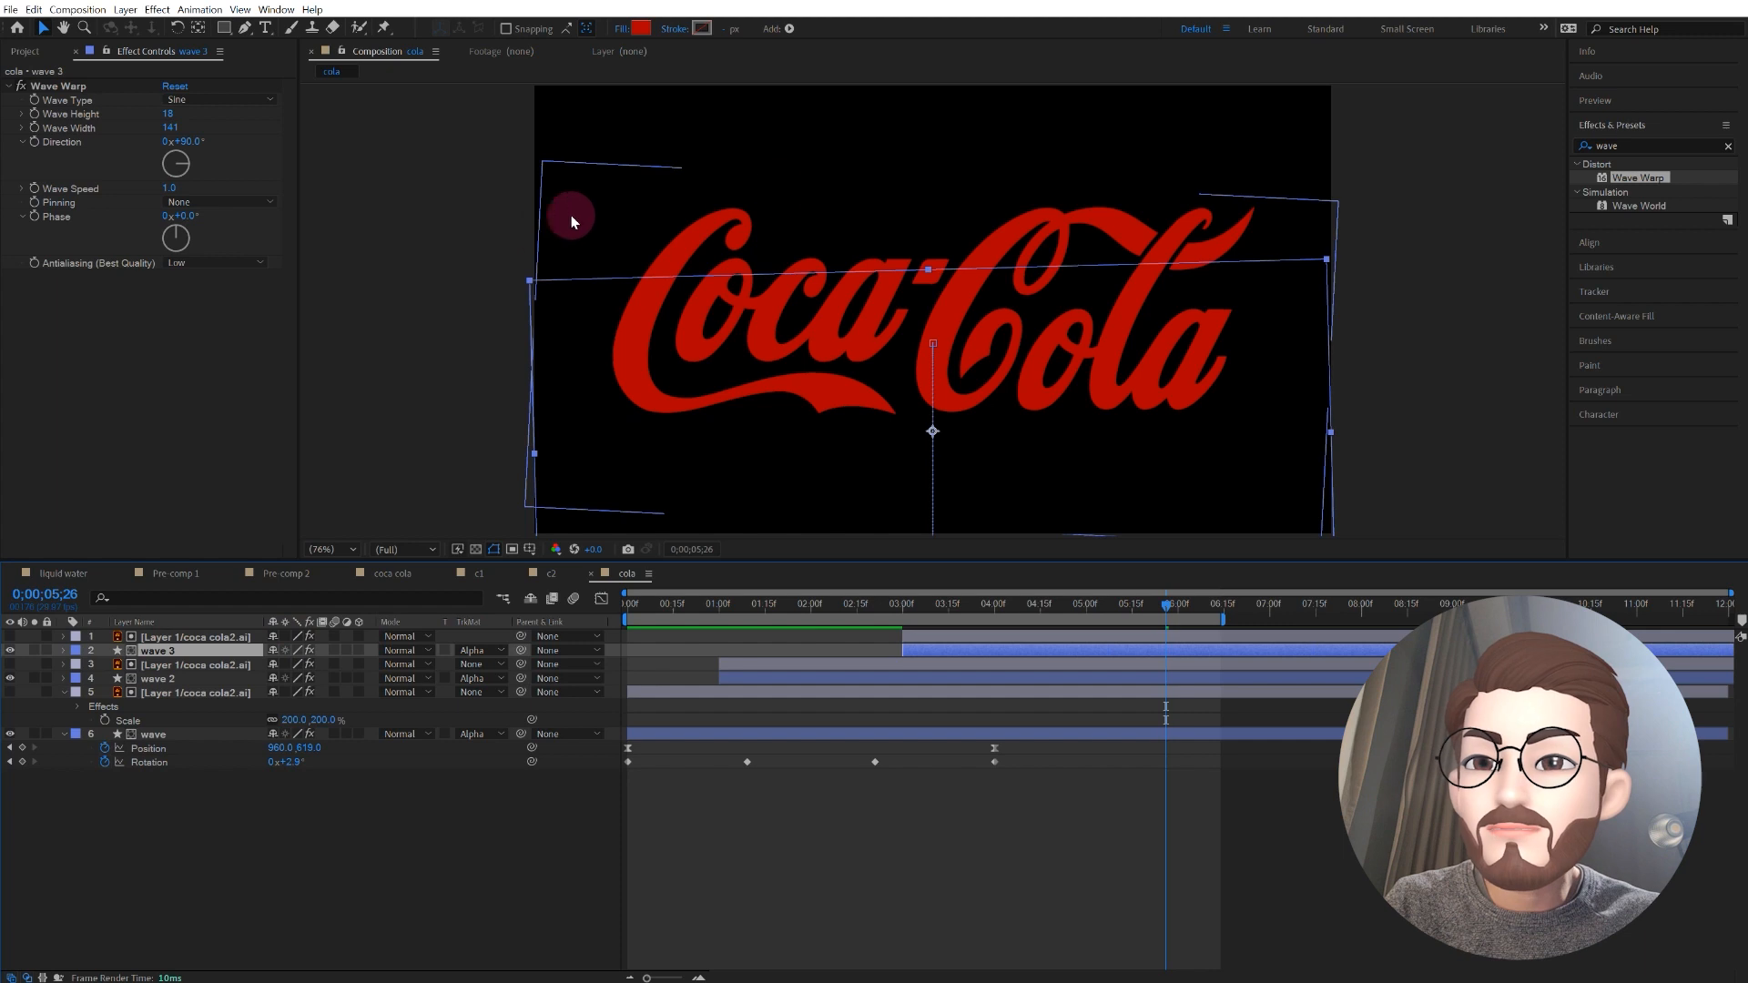
left_click(640, 30)
left_click(809, 607)
left_click_drag(823, 607, 826, 604)
left_click(959, 604)
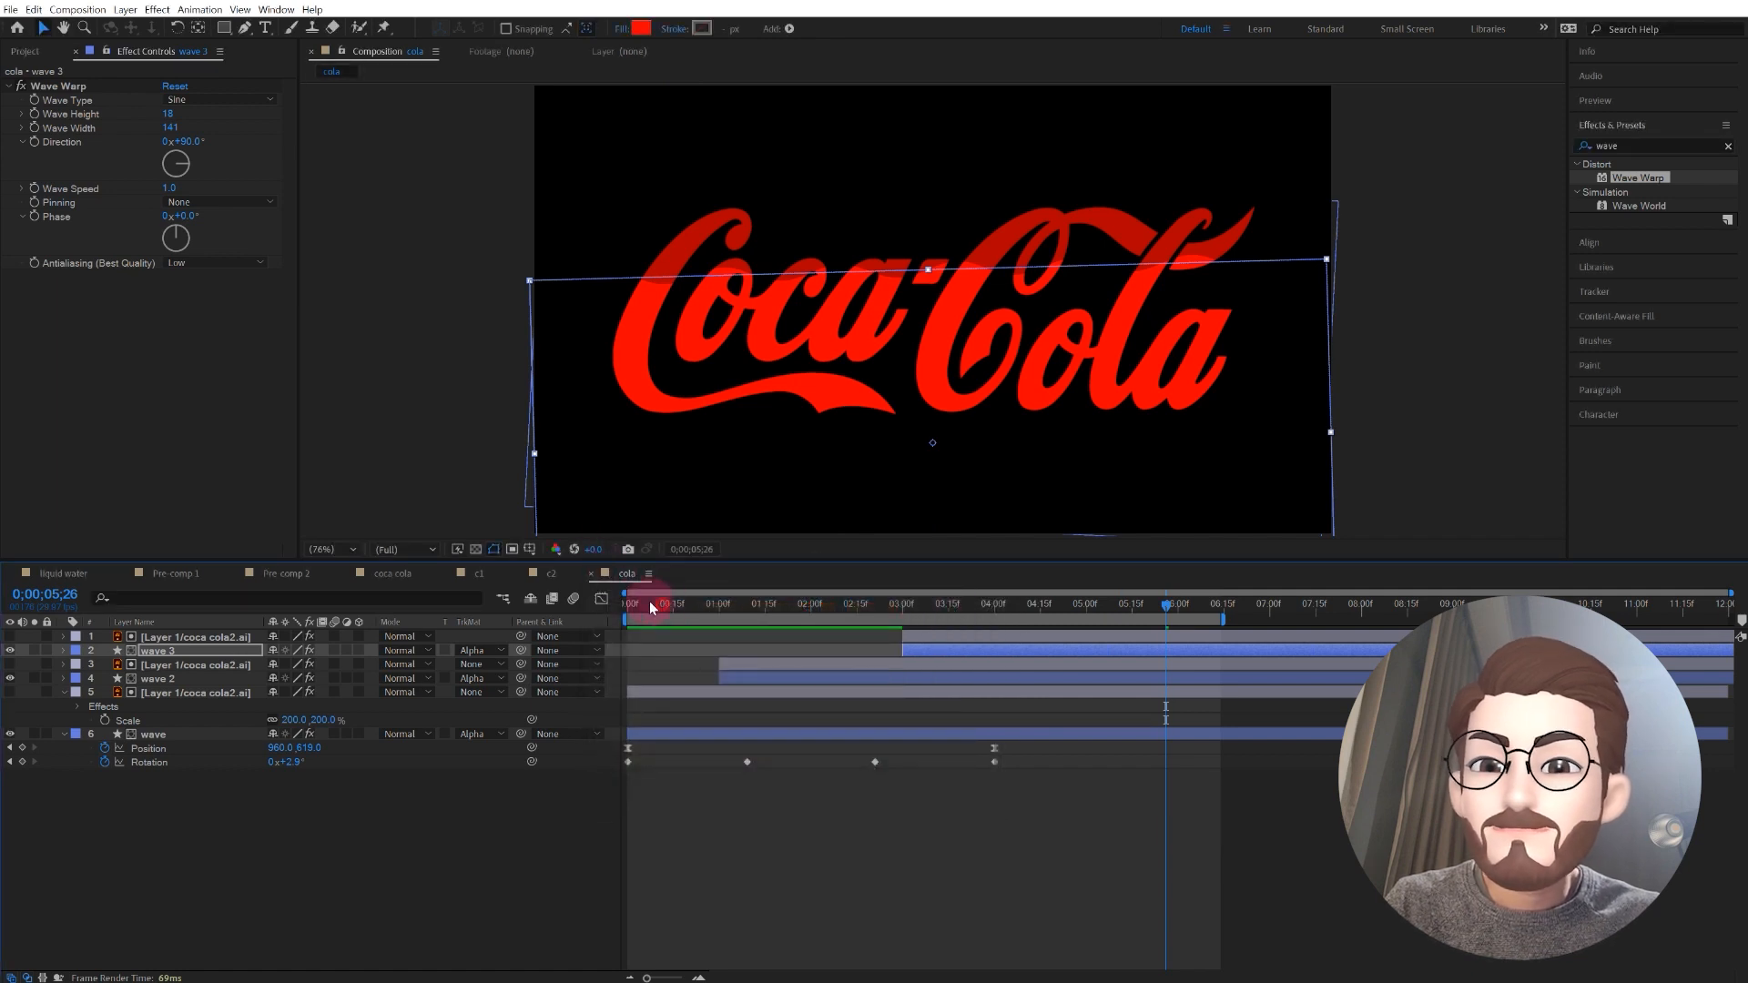
Step: Preview the three-layer liquid fill from the first frame
left_click_drag(648, 603, 478, 601)
key("space")
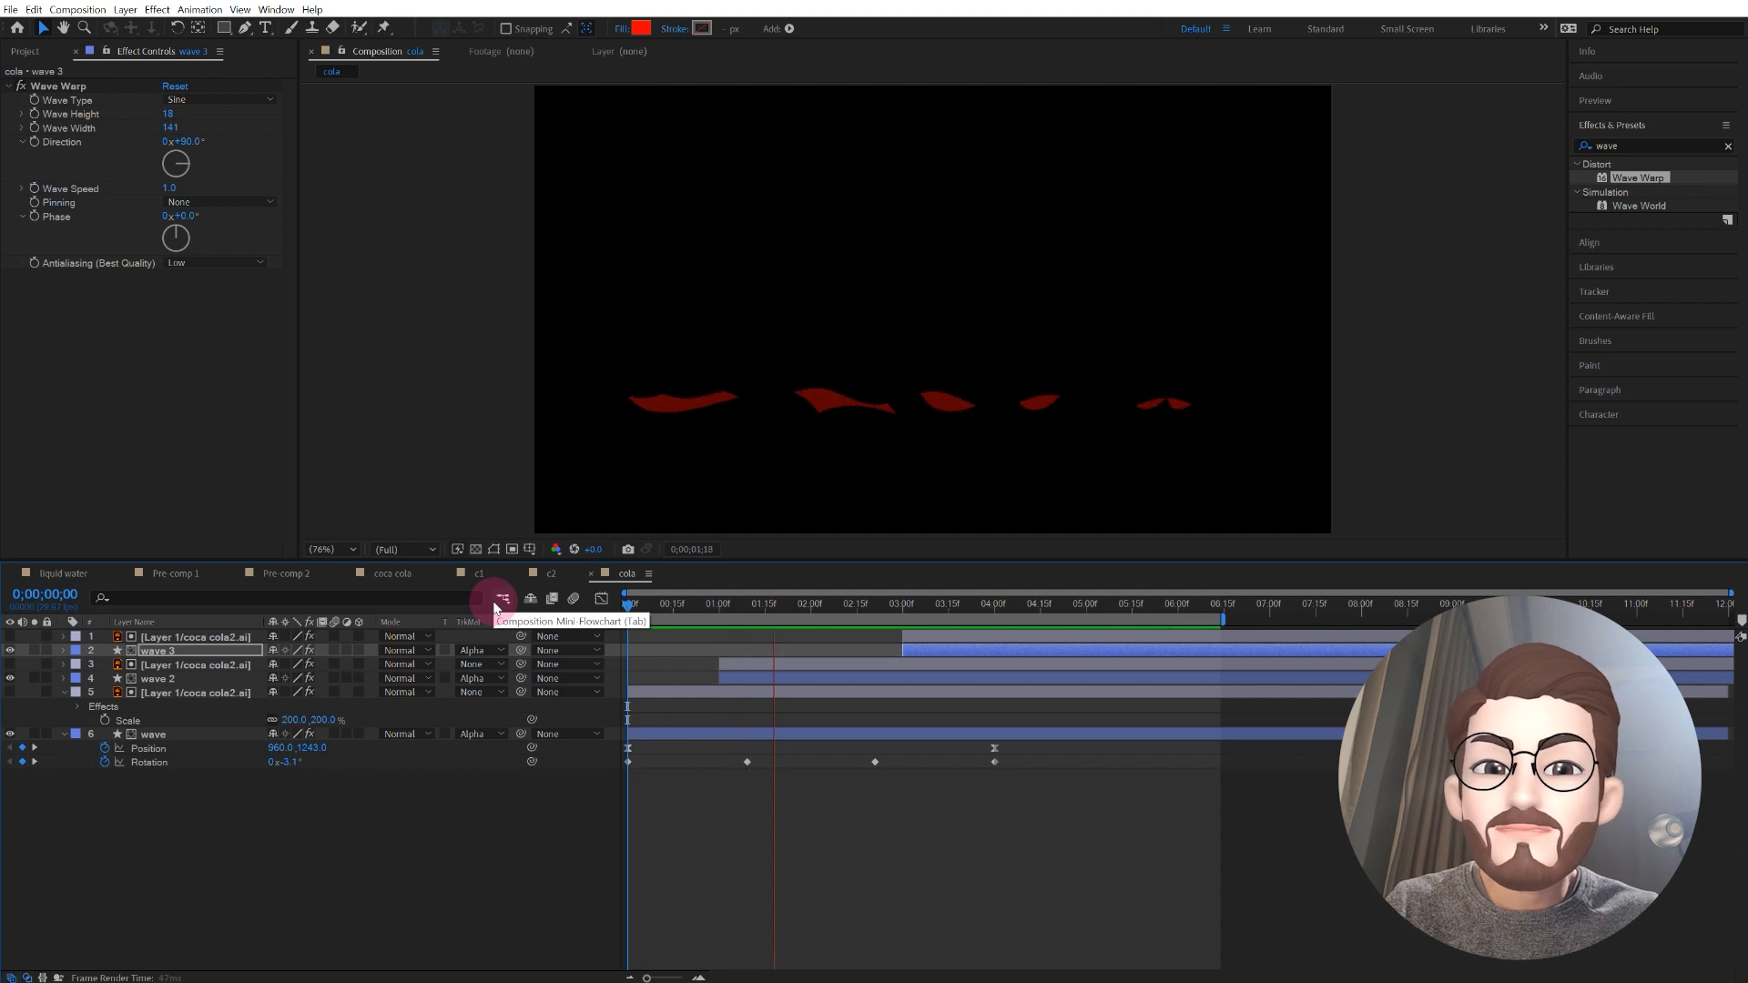
left_click(282, 806)
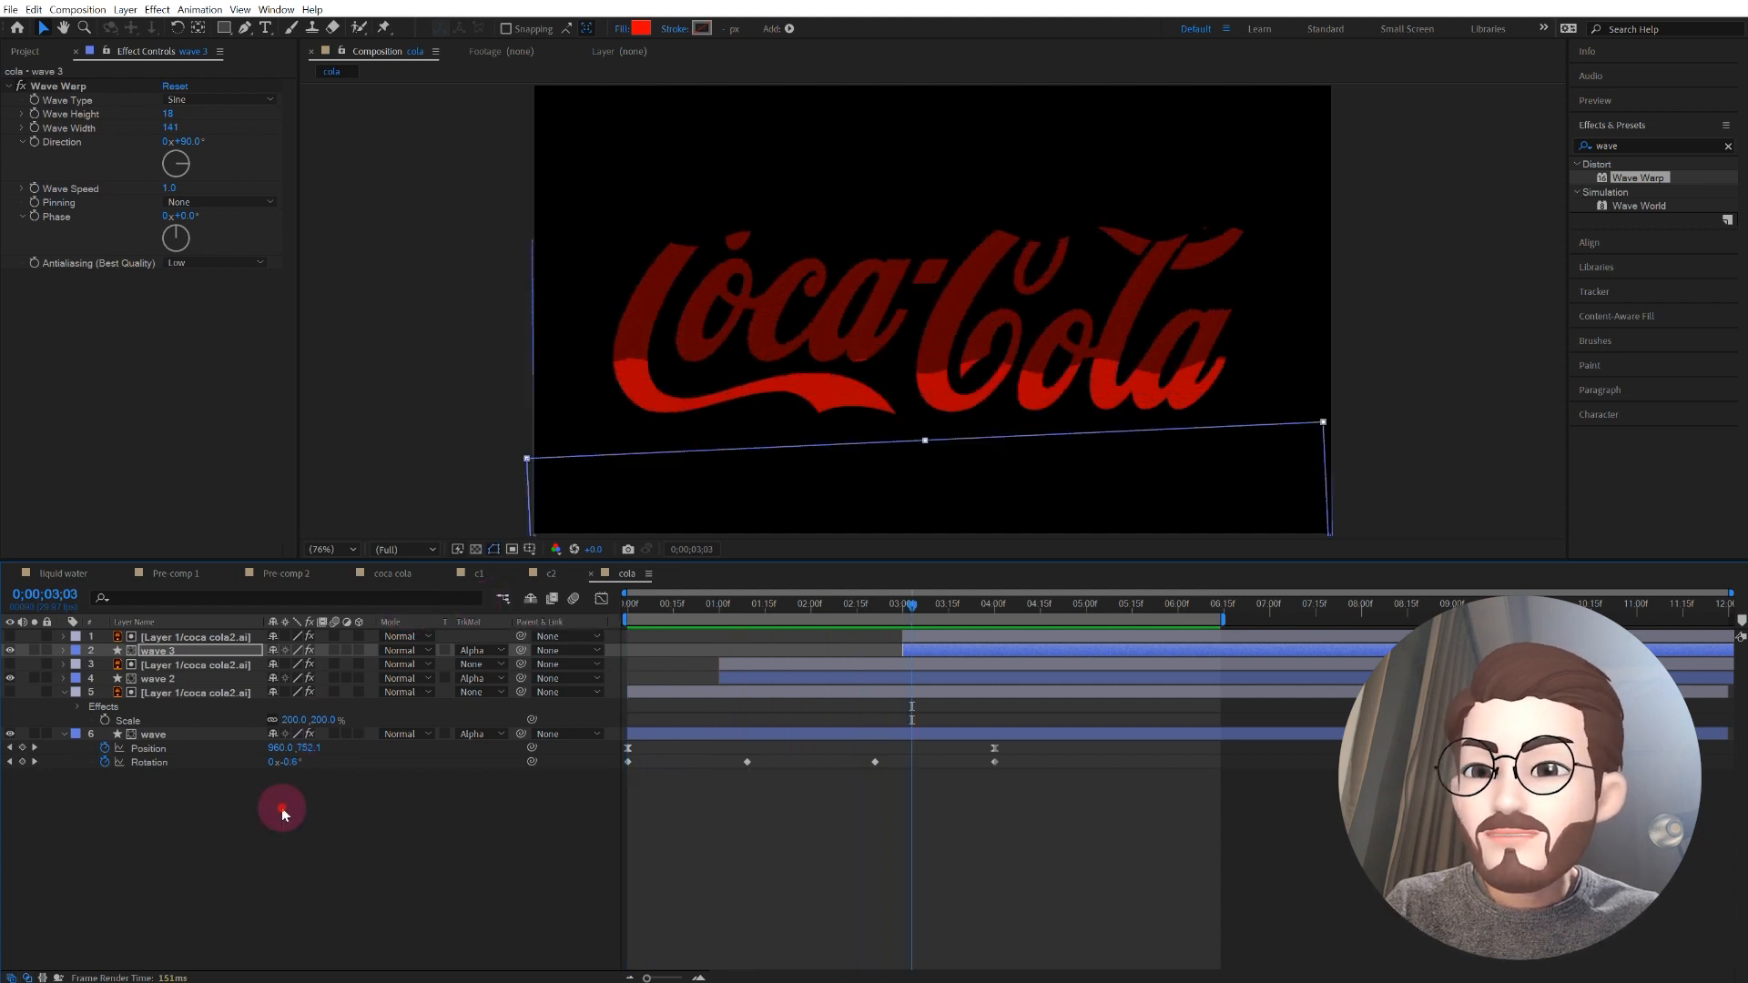
Step: Pre-compose all six logo and wave layers into a new composition named "wave"
left_click_drag(243, 827, 124, 625)
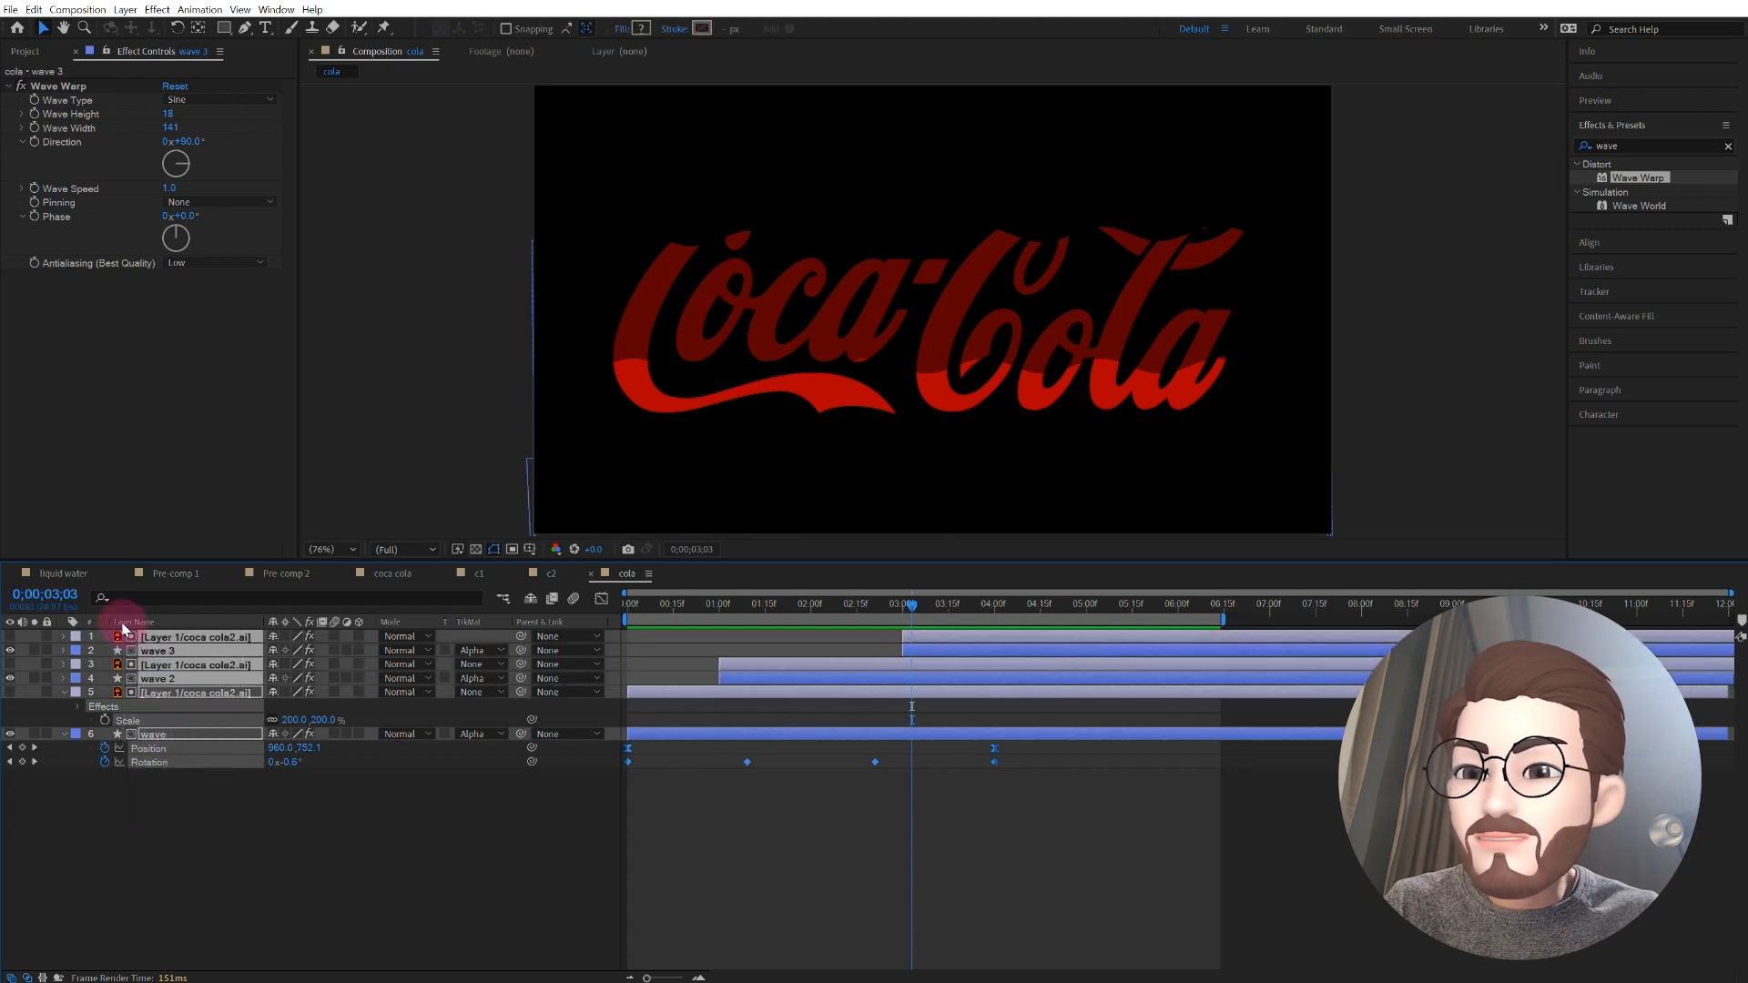
right_click(186, 698)
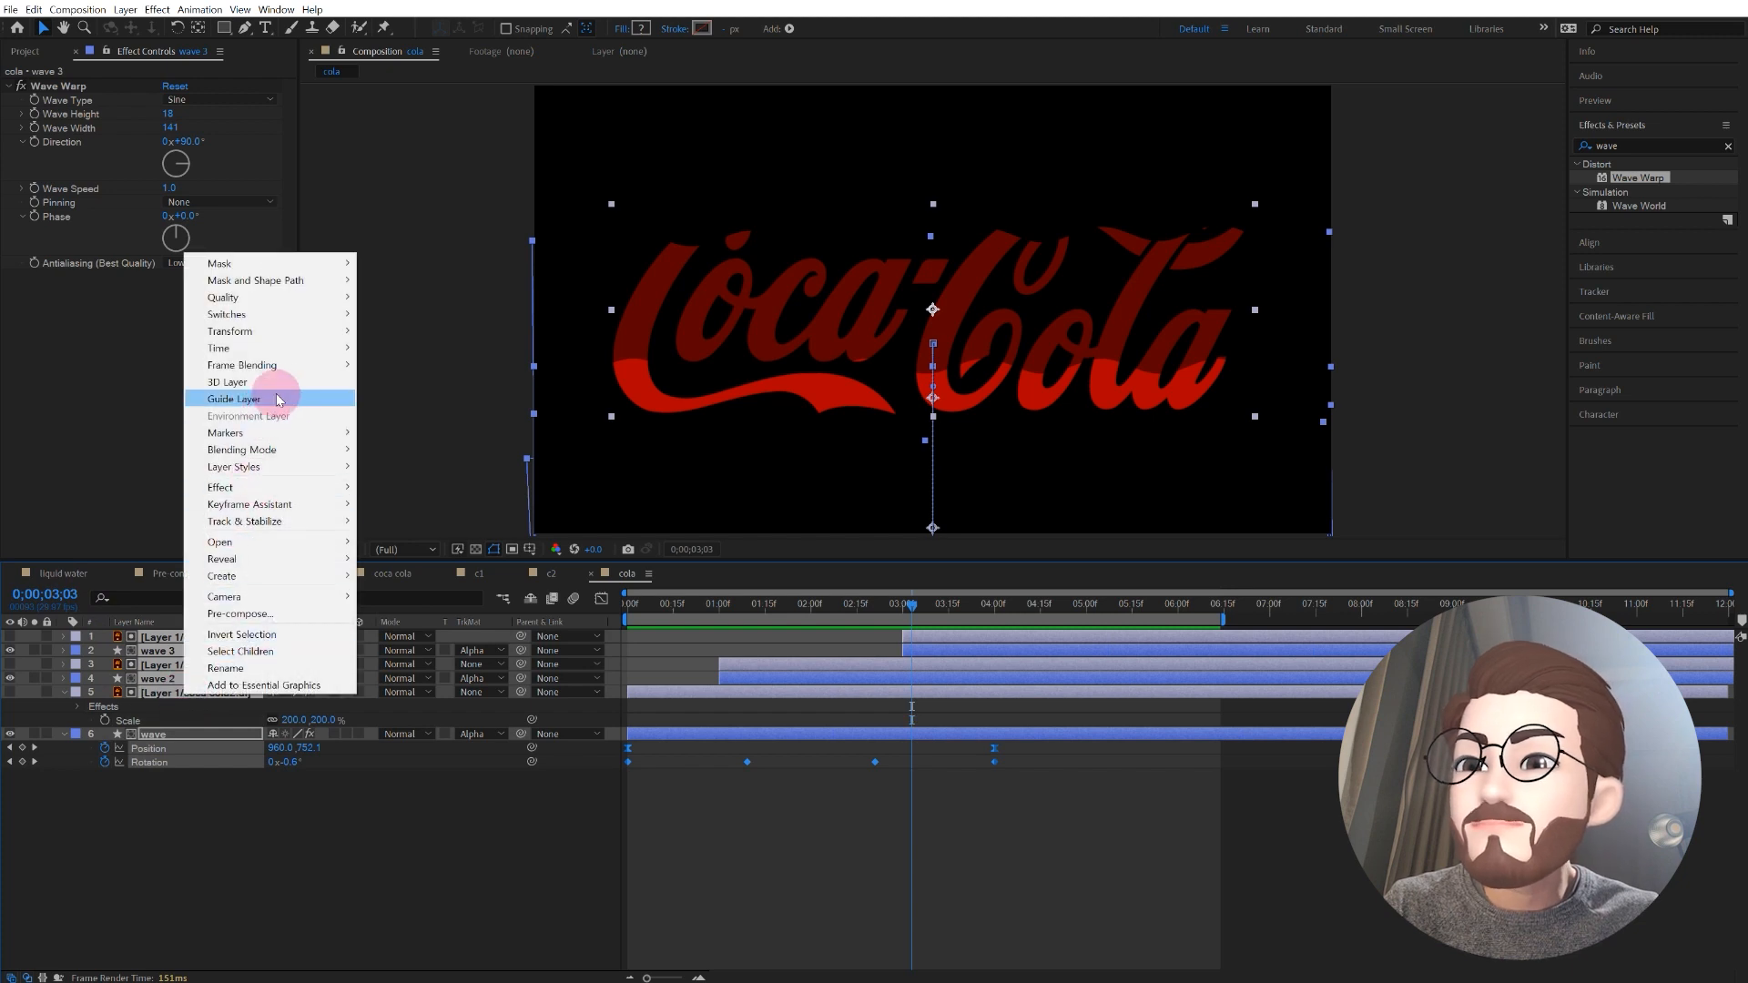
left_click(281, 614)
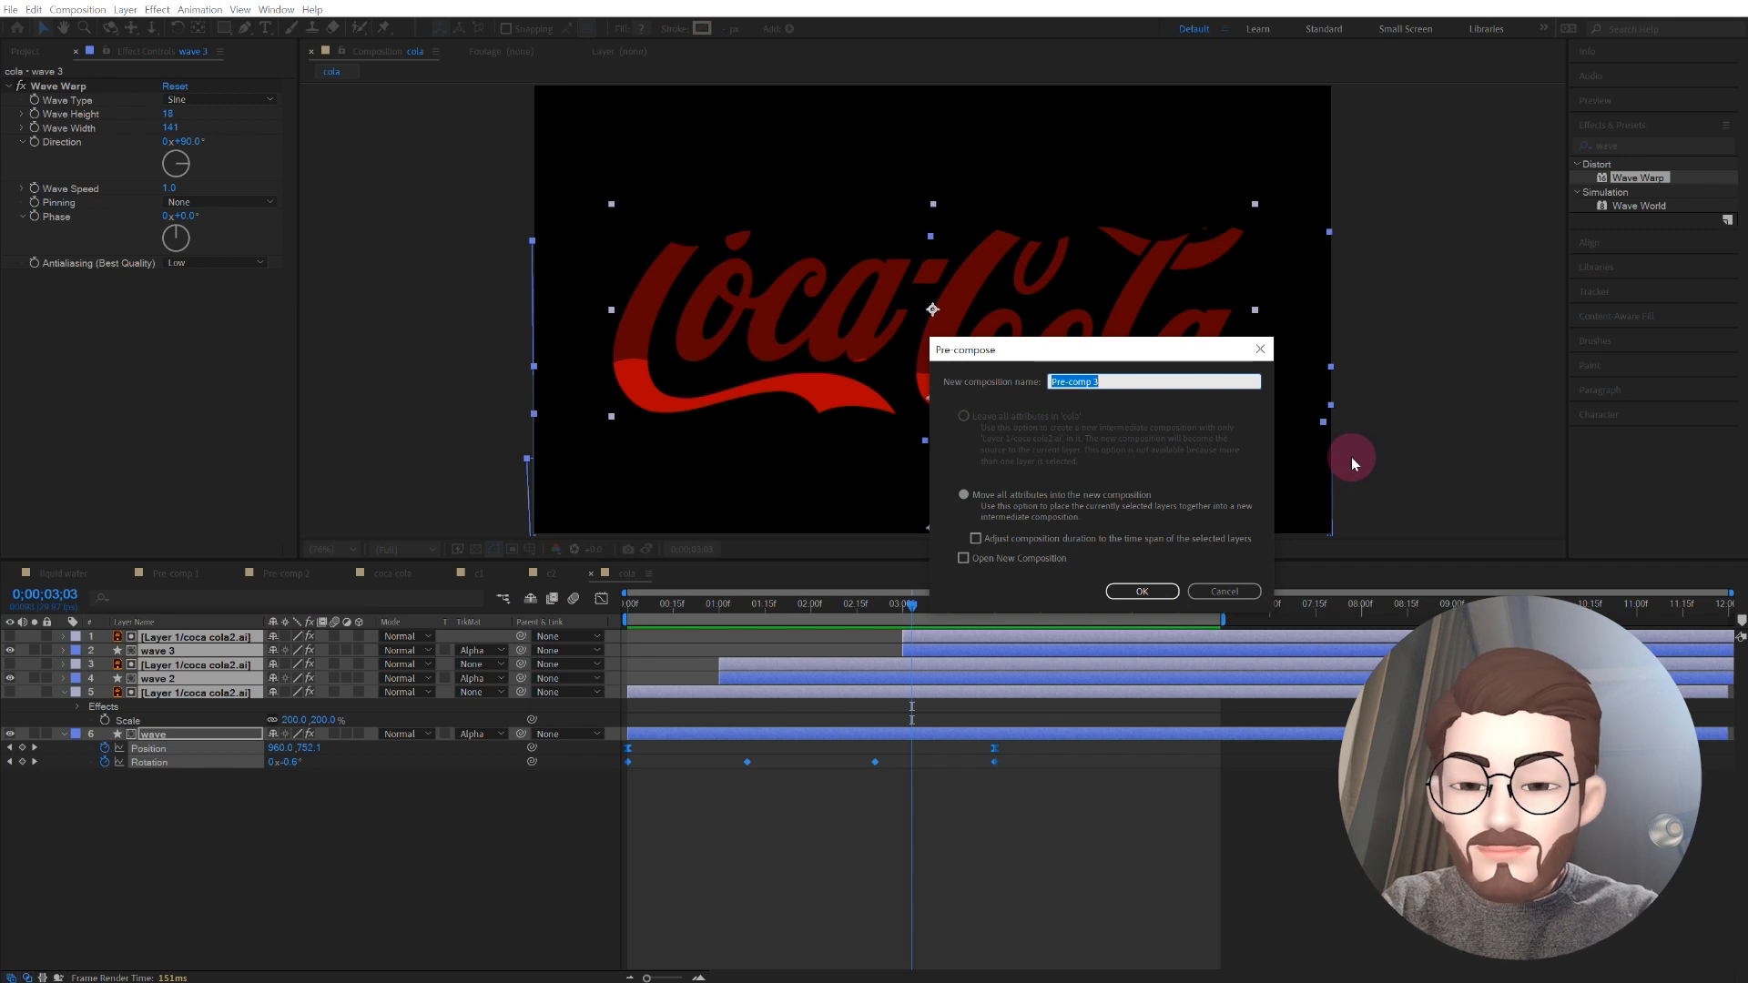
type("wave")
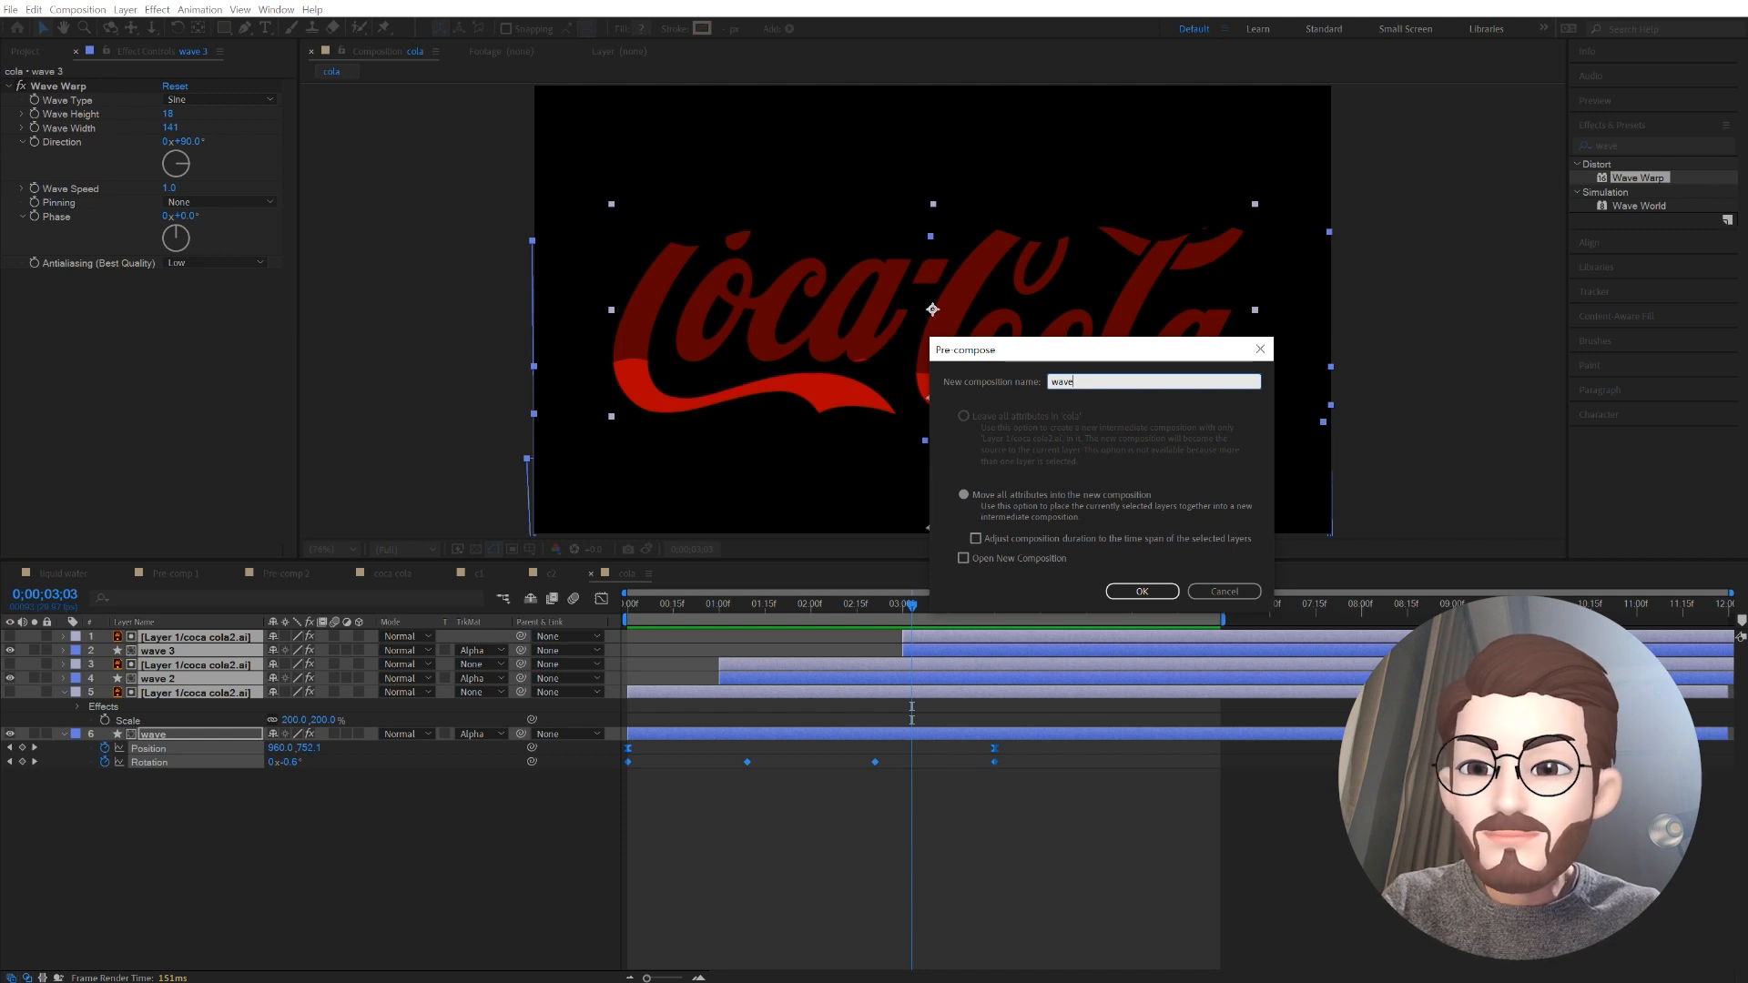
key("Return")
Step: Copy the bottom wave shape layer from inside the wave precomp and paste it into the cola composition
left_click(158, 643)
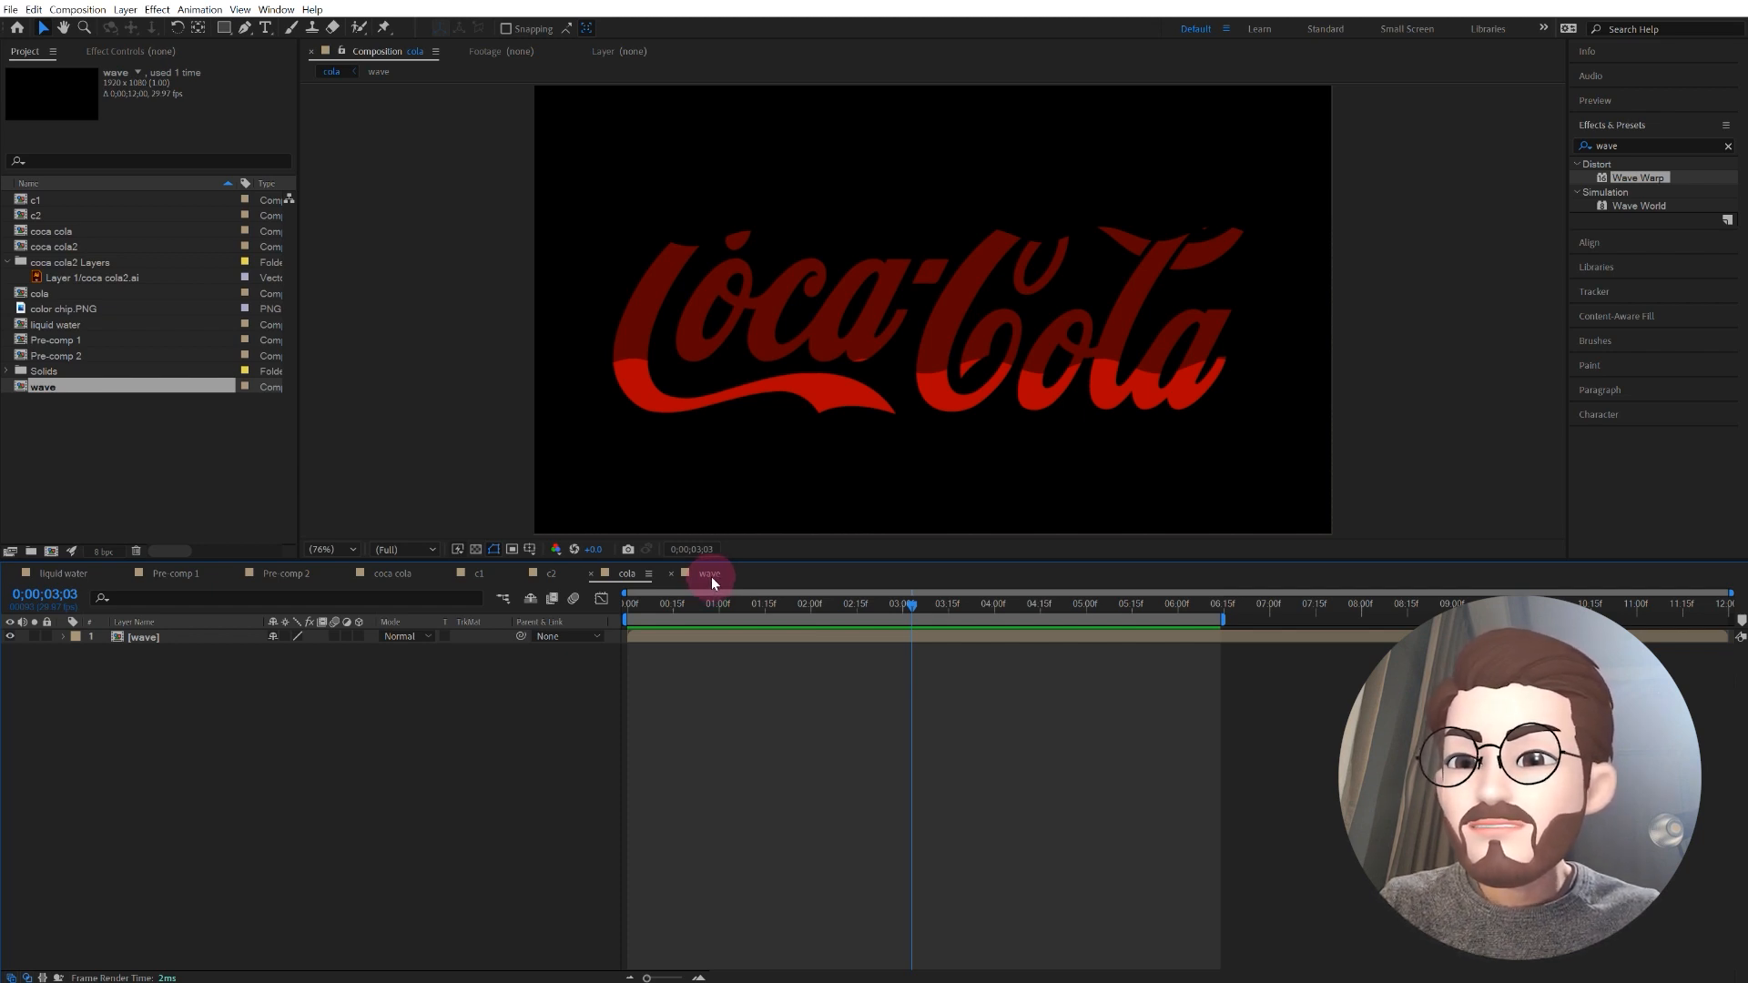
double_click(135, 638)
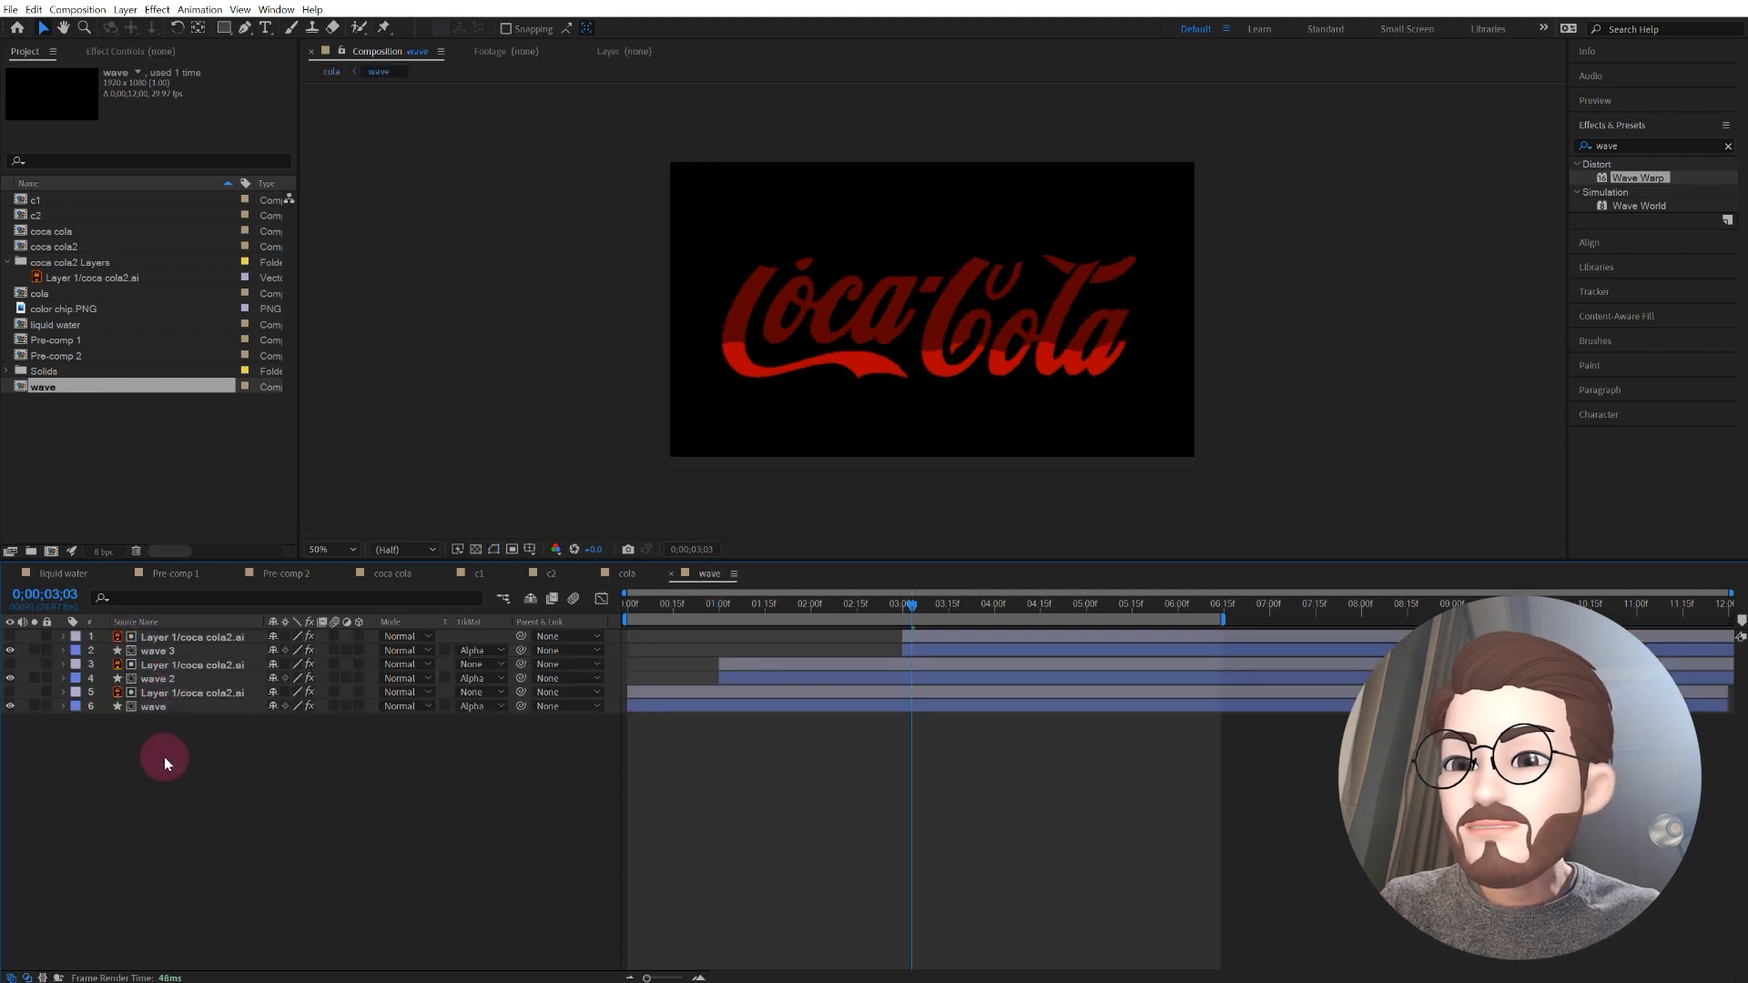
left_click(153, 707)
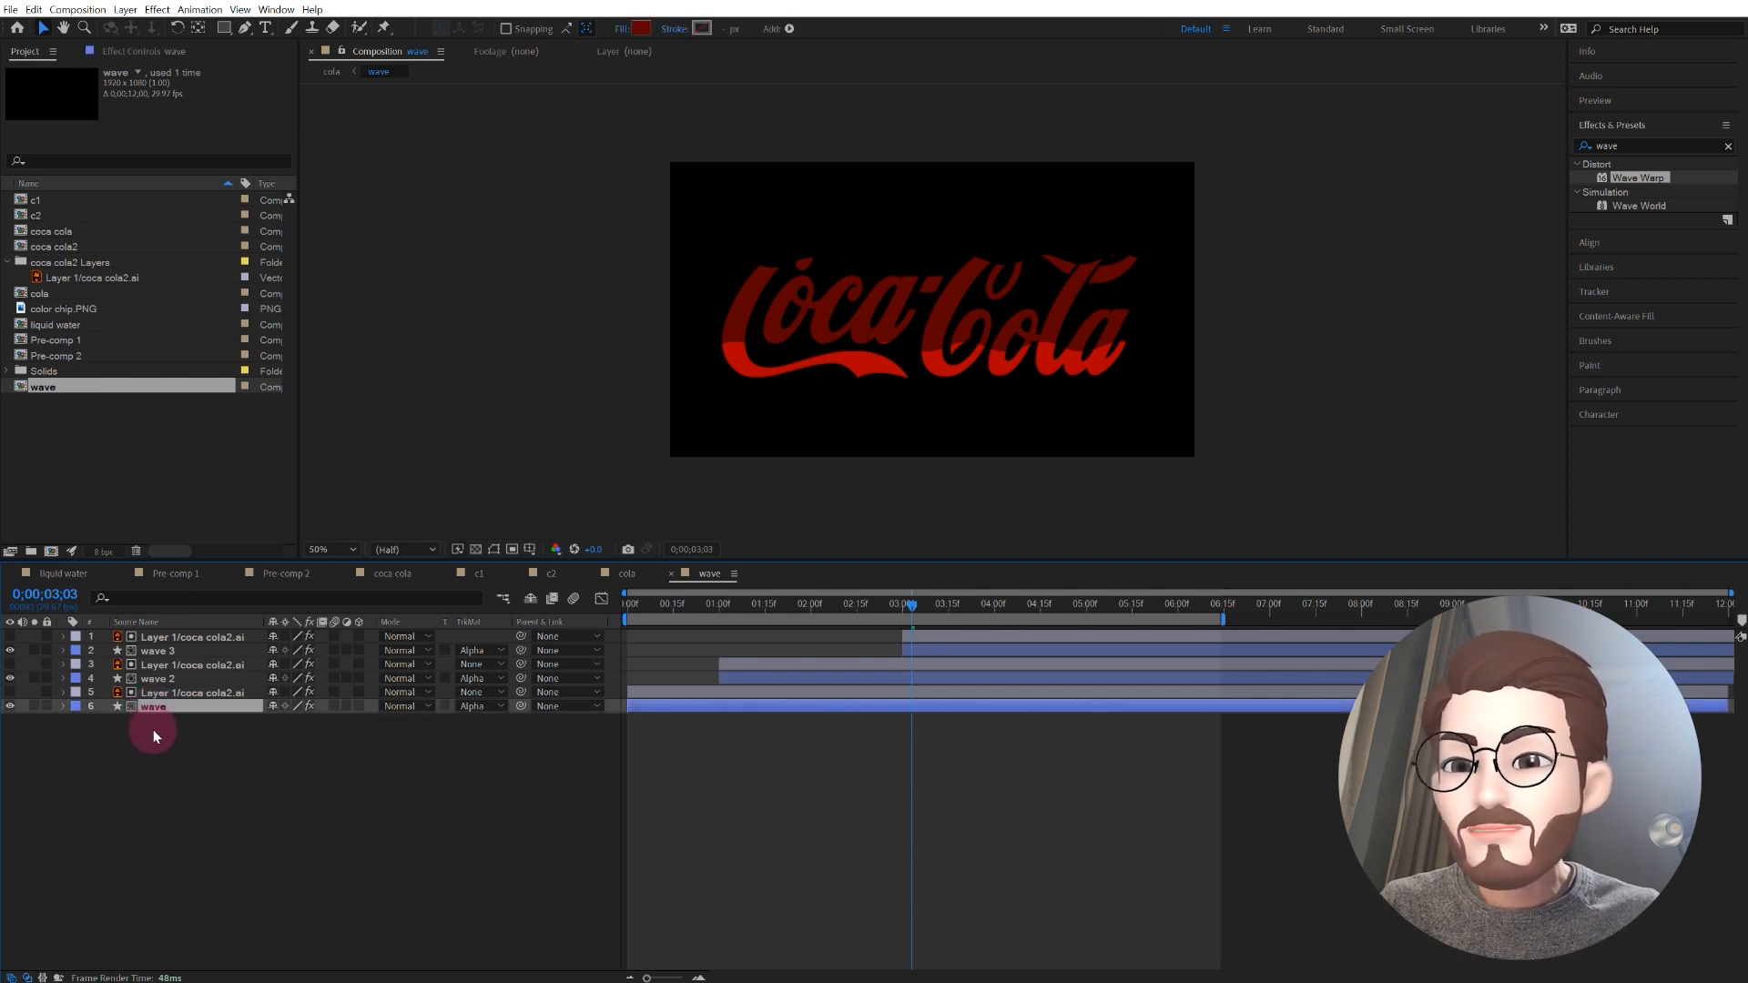
left_click(153, 730)
left_click(158, 710)
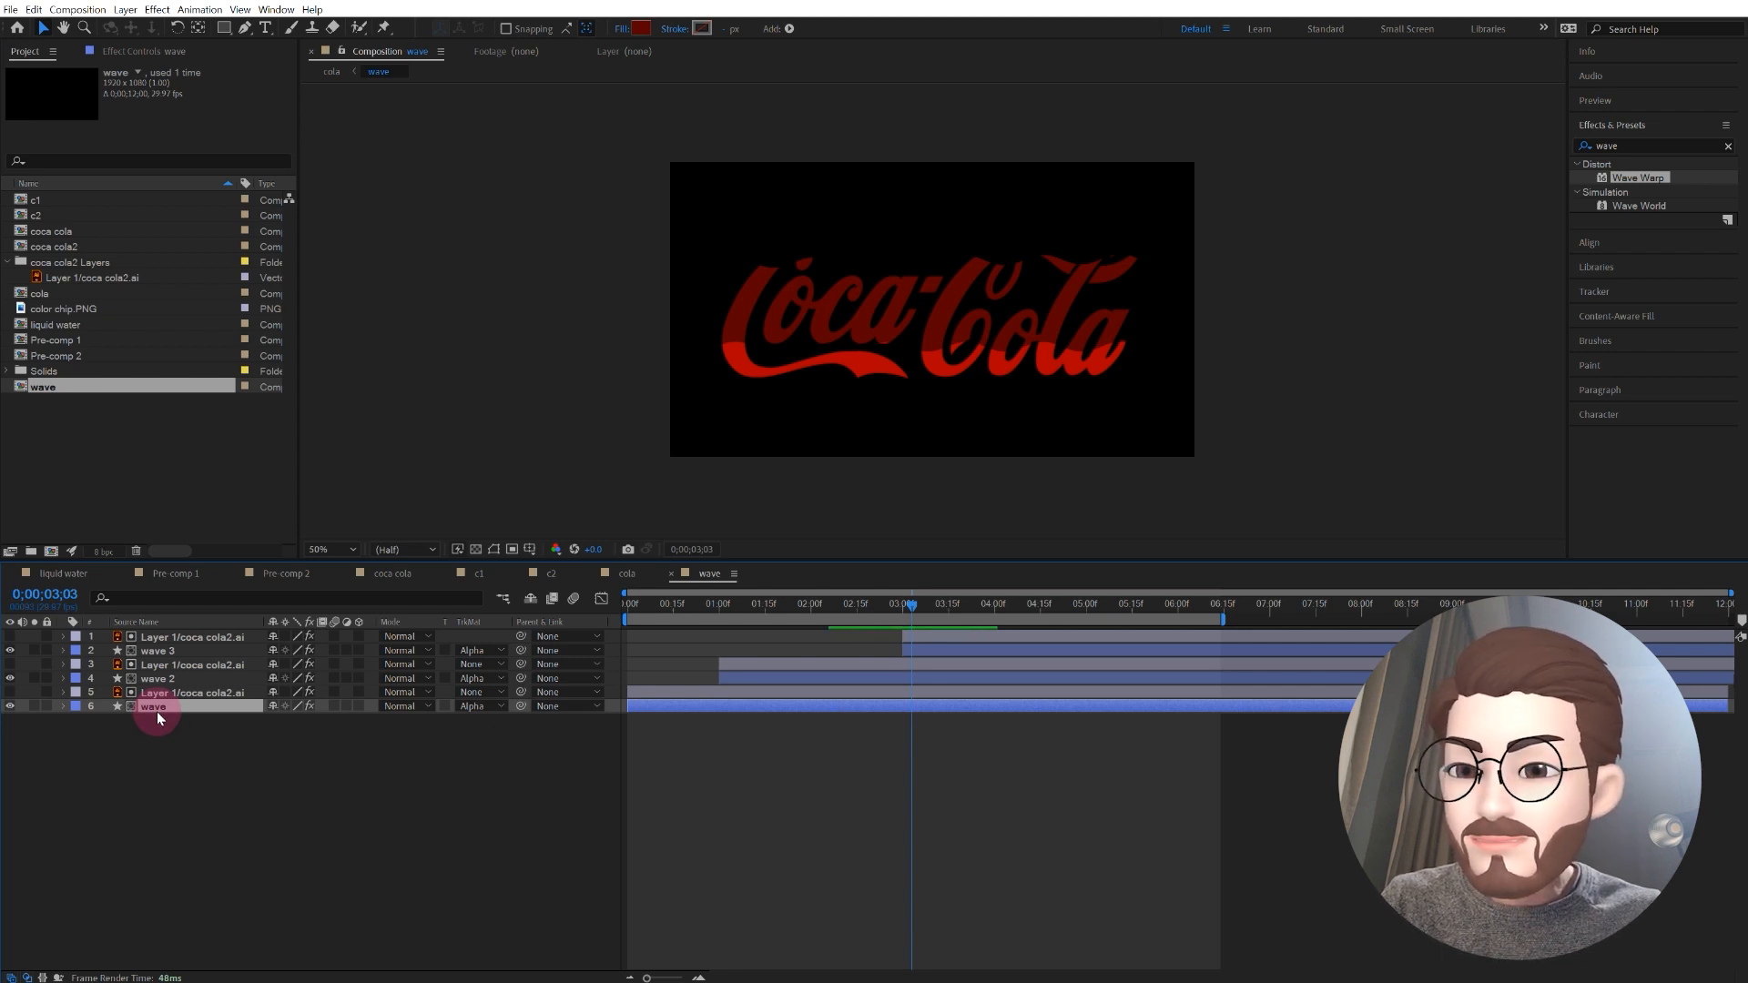
left_click(628, 574)
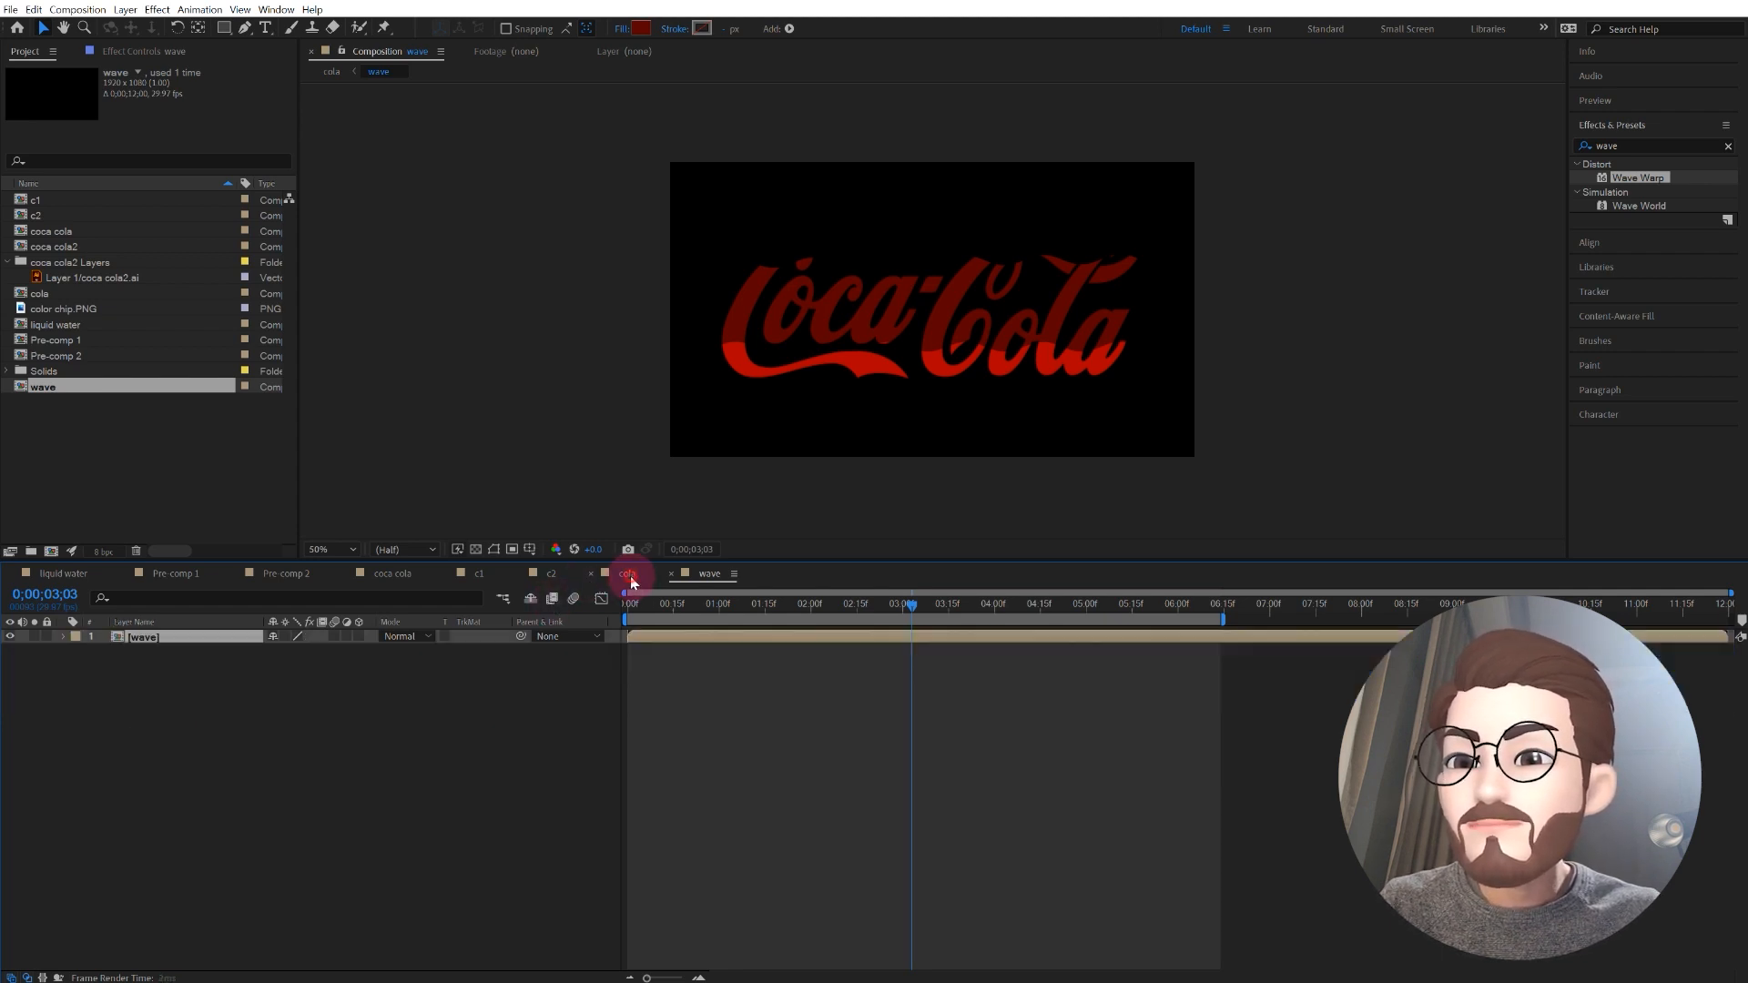
left_click(388, 748)
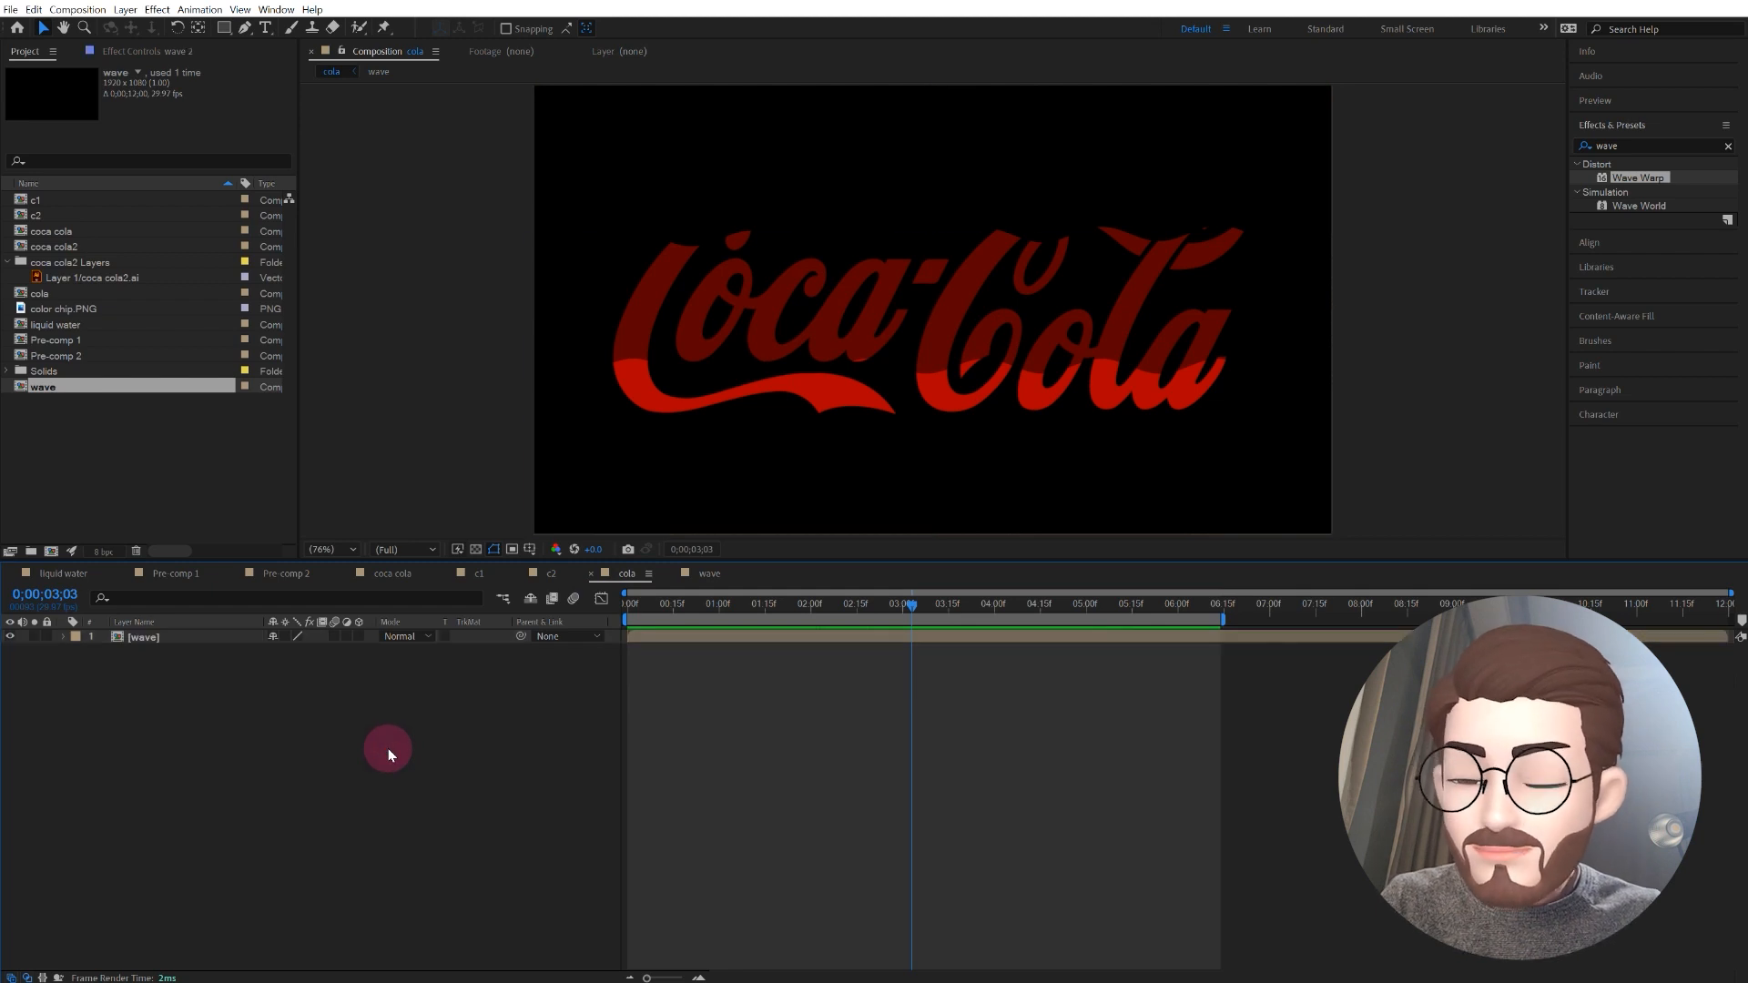
key("ctrl+v")
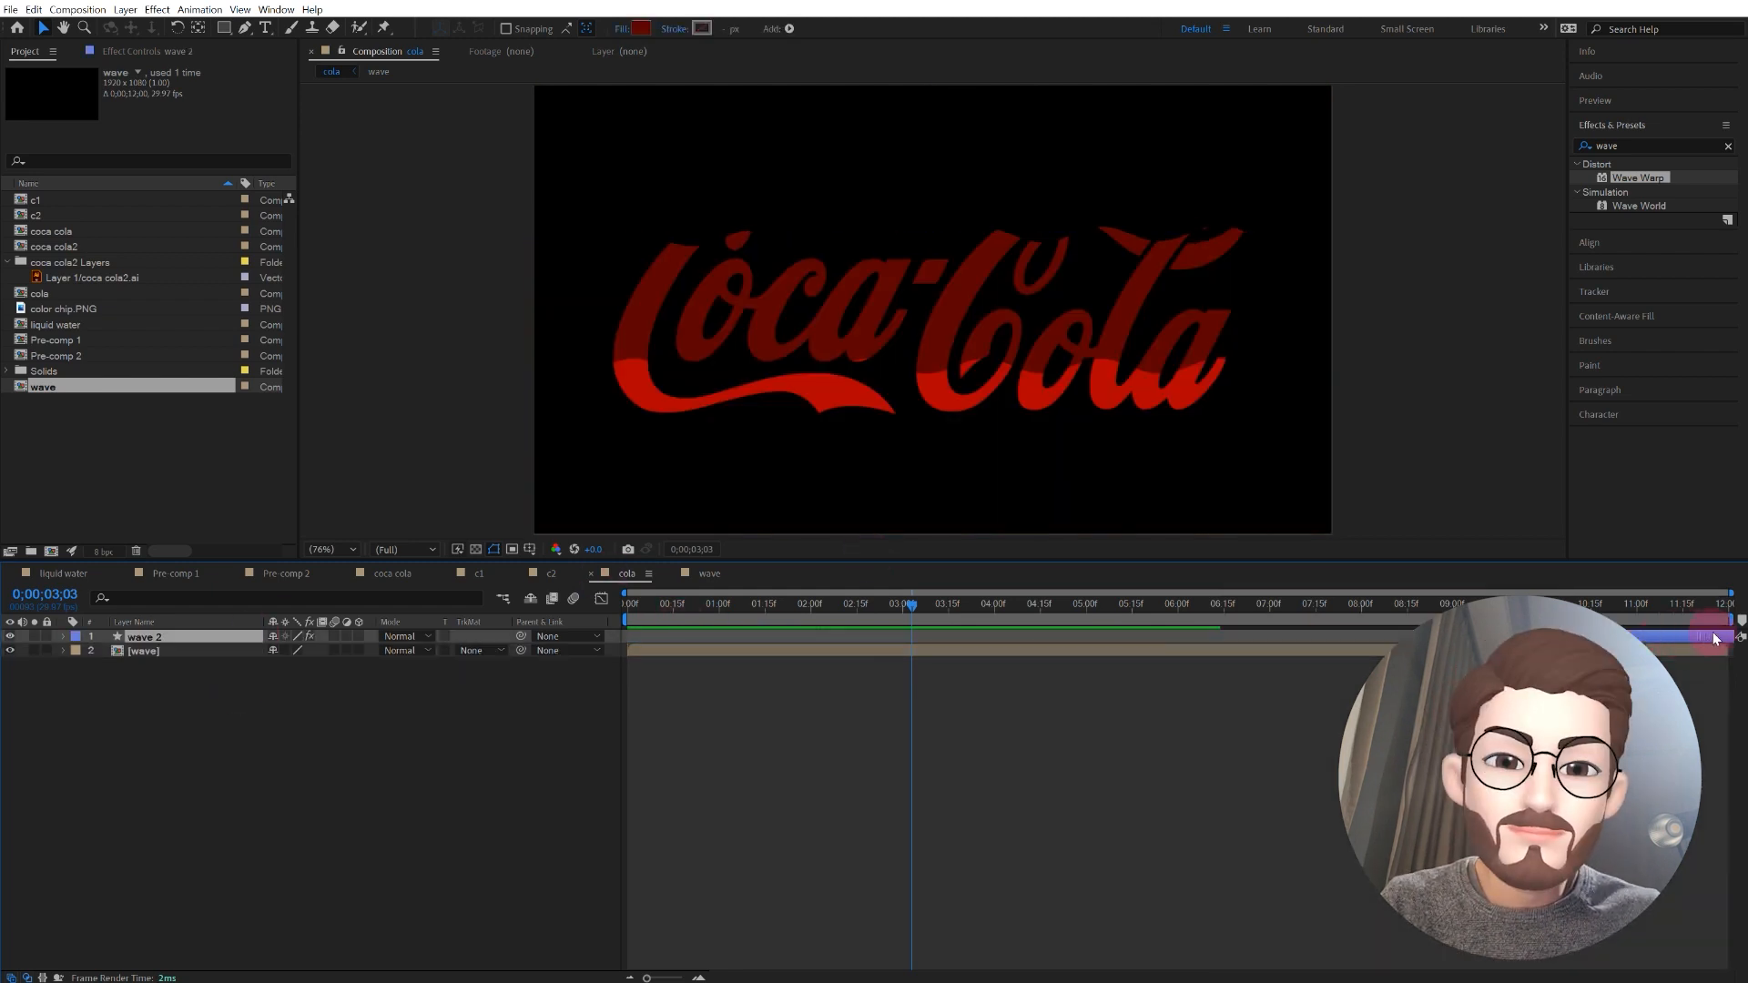
Step: Shift the pasted wave layer to start at 8 seconds and use it as the wave precomp's Alpha Inverted Matte
left_click_drag(1715, 637, 1614, 636)
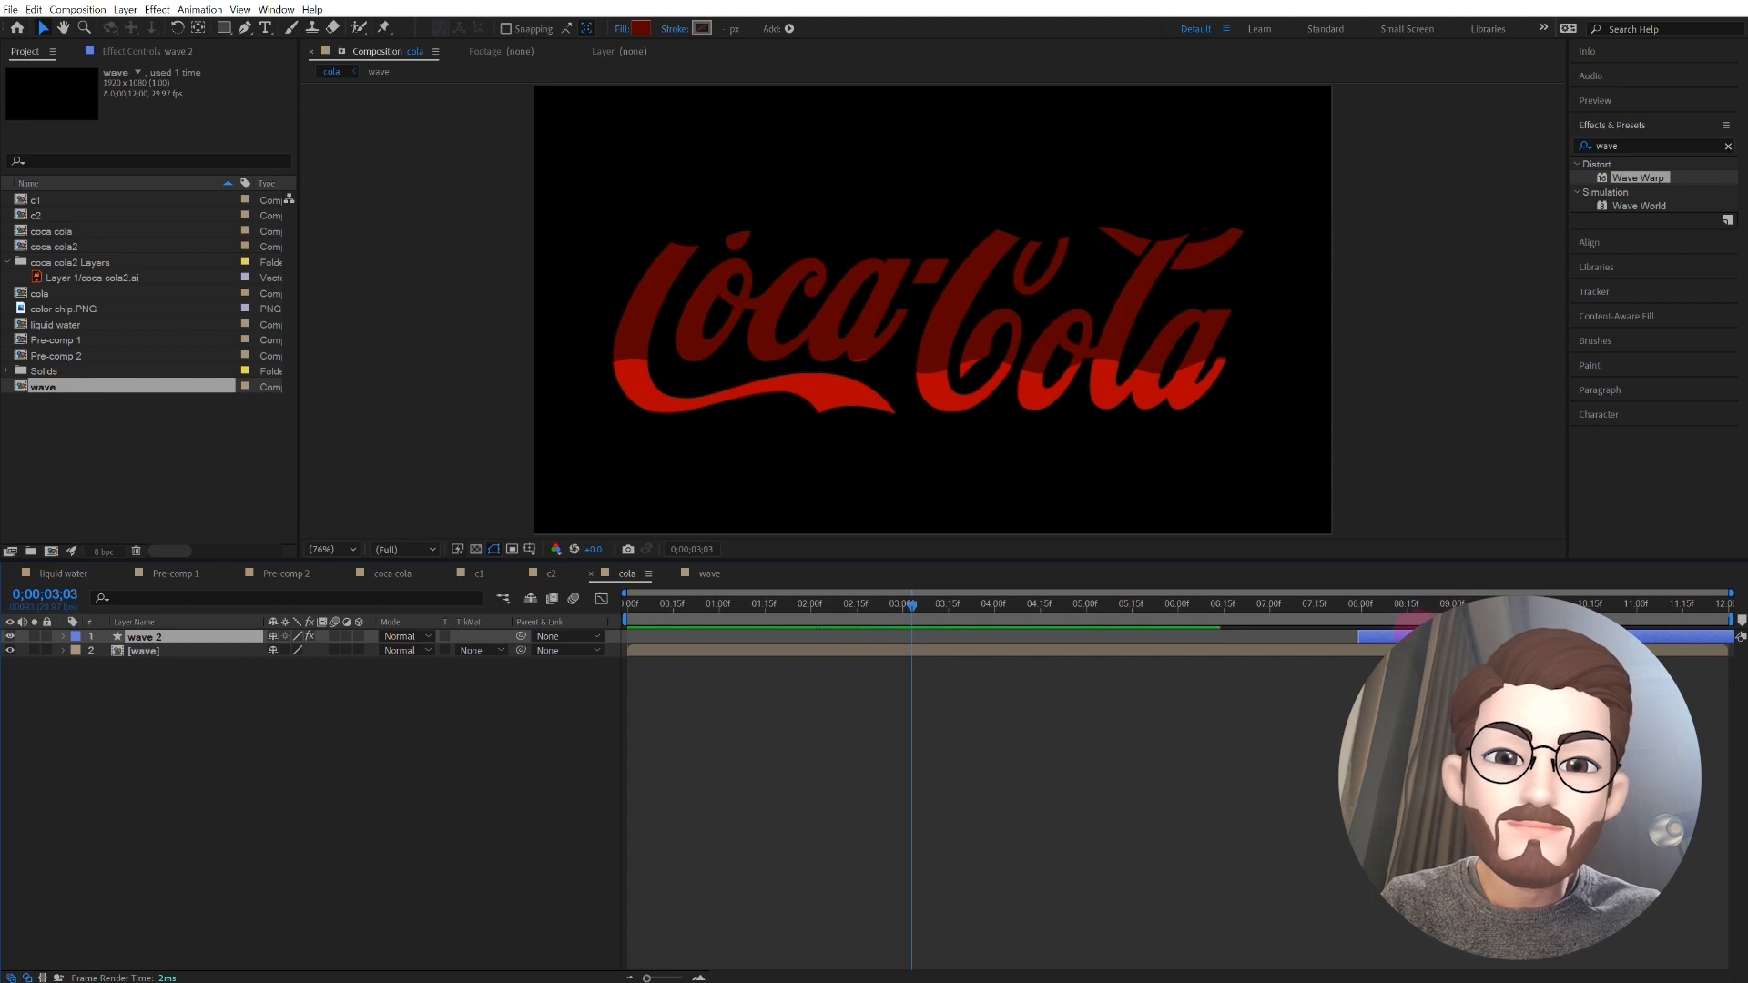
left_click_drag(1361, 608, 1591, 546)
left_click(142, 651)
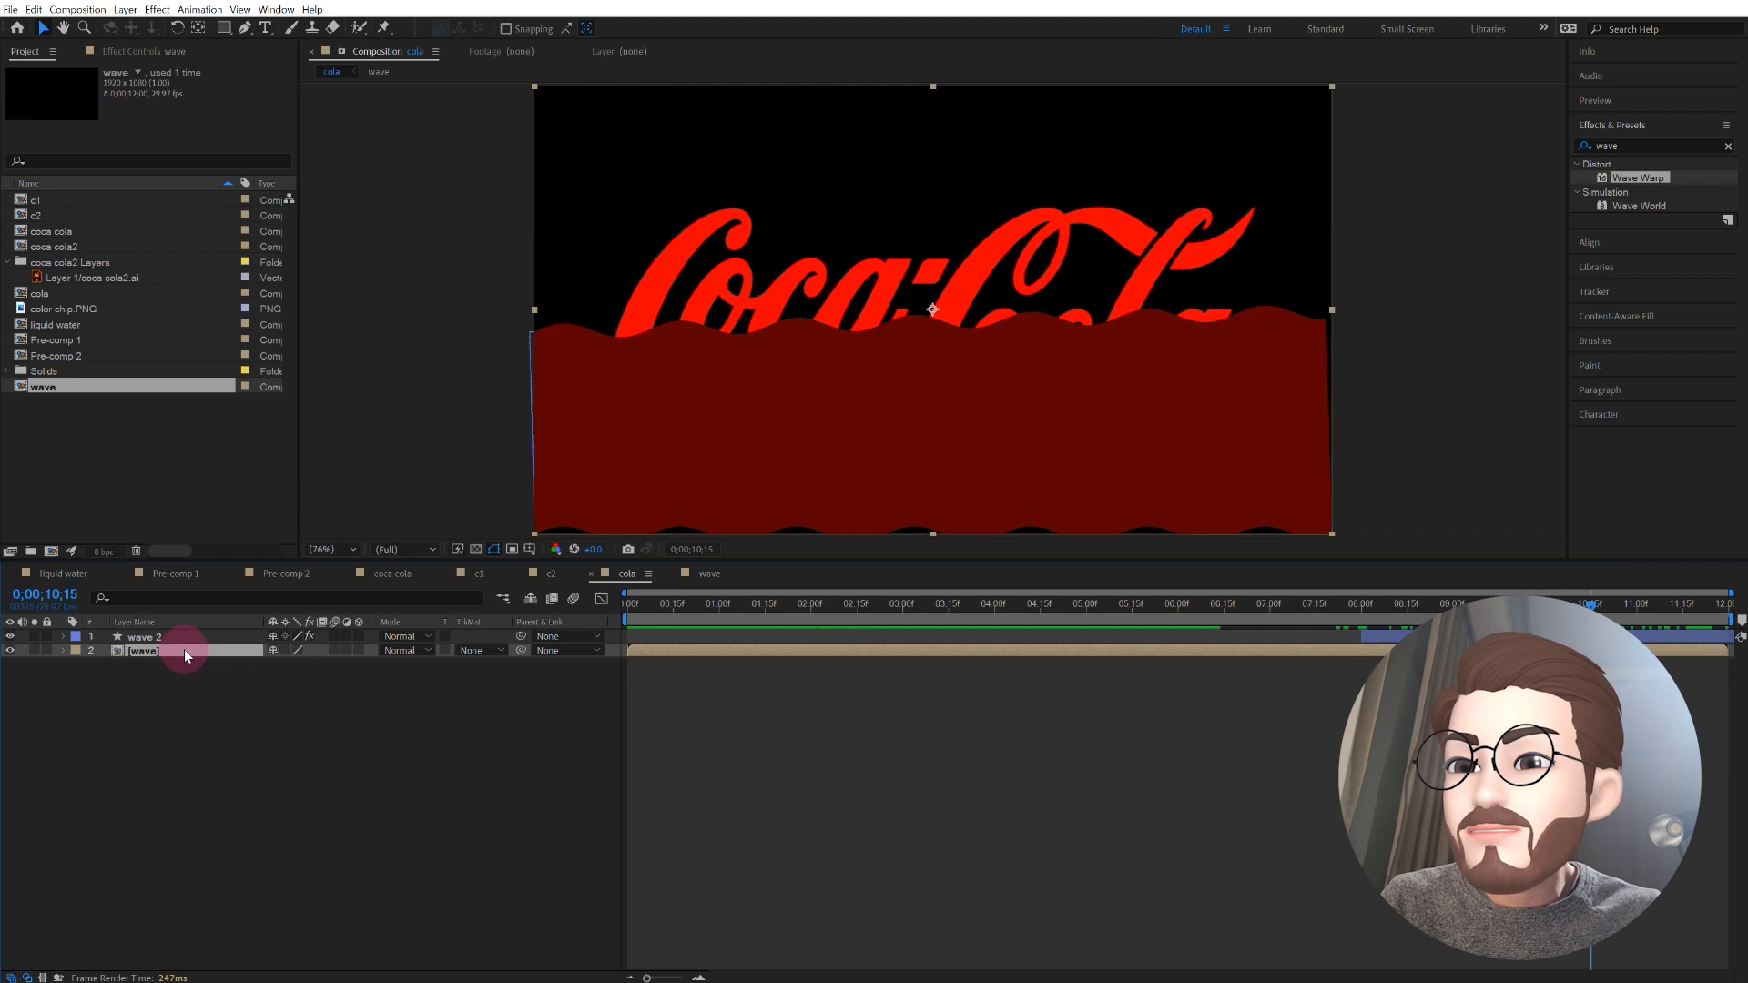
left_click(473, 651)
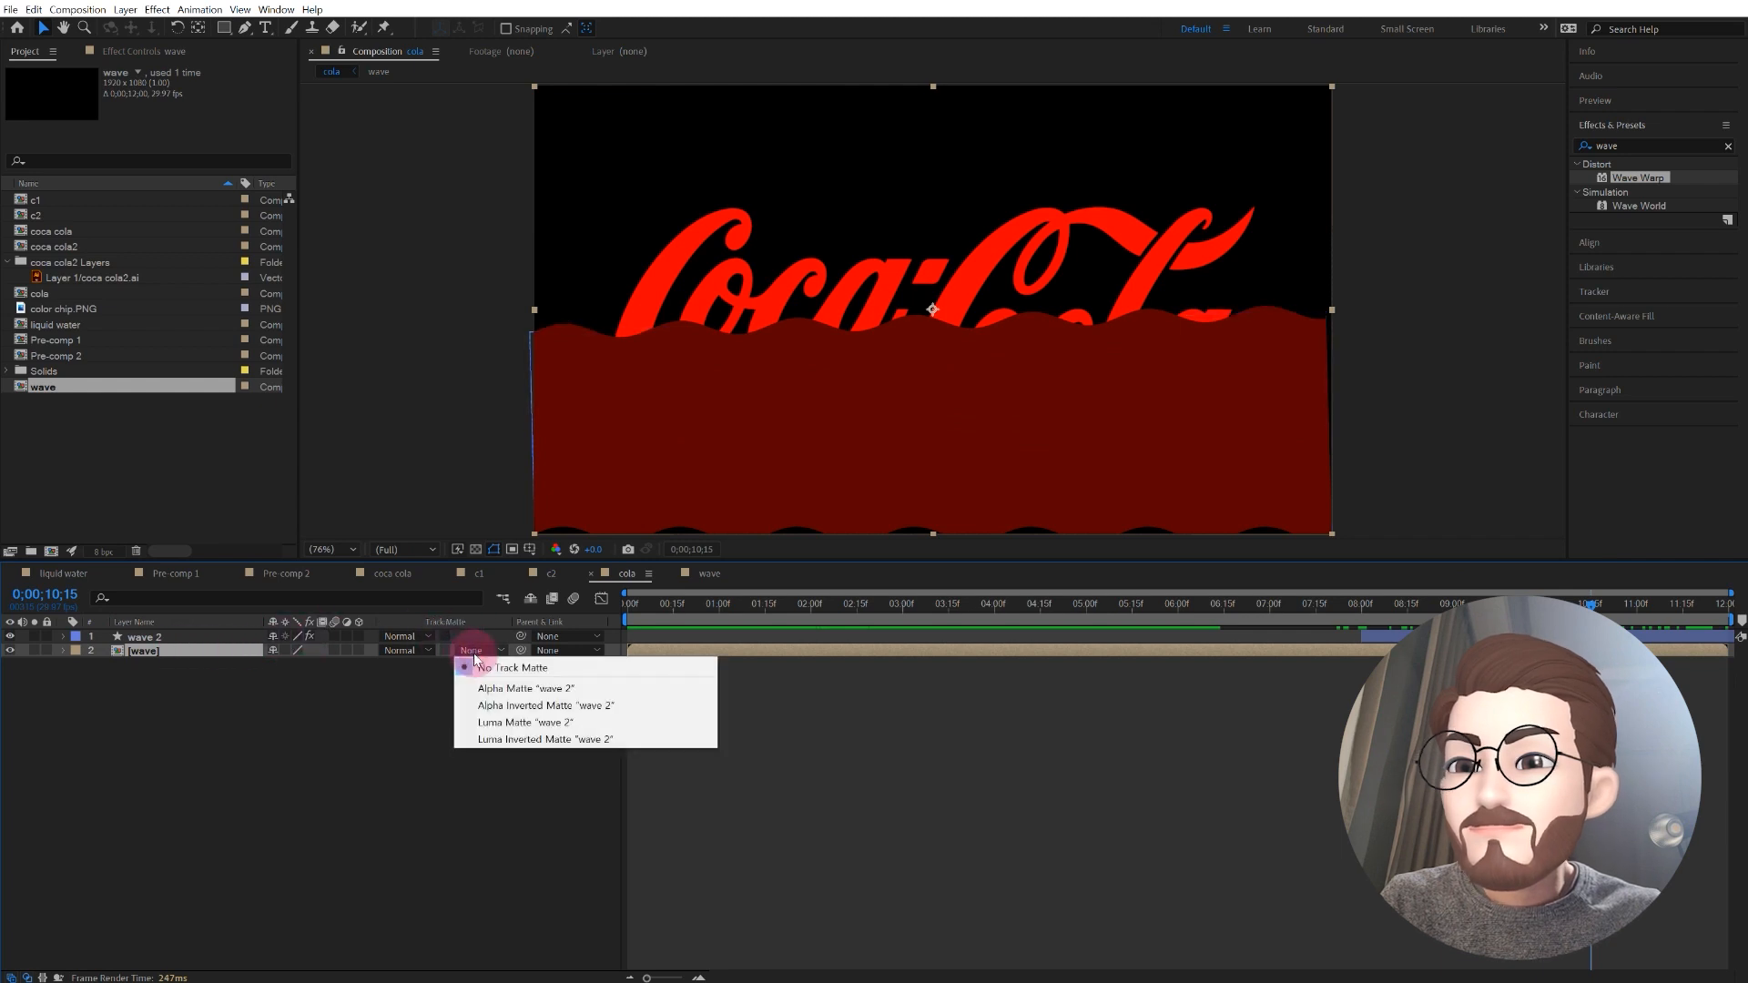
left_click(504, 709)
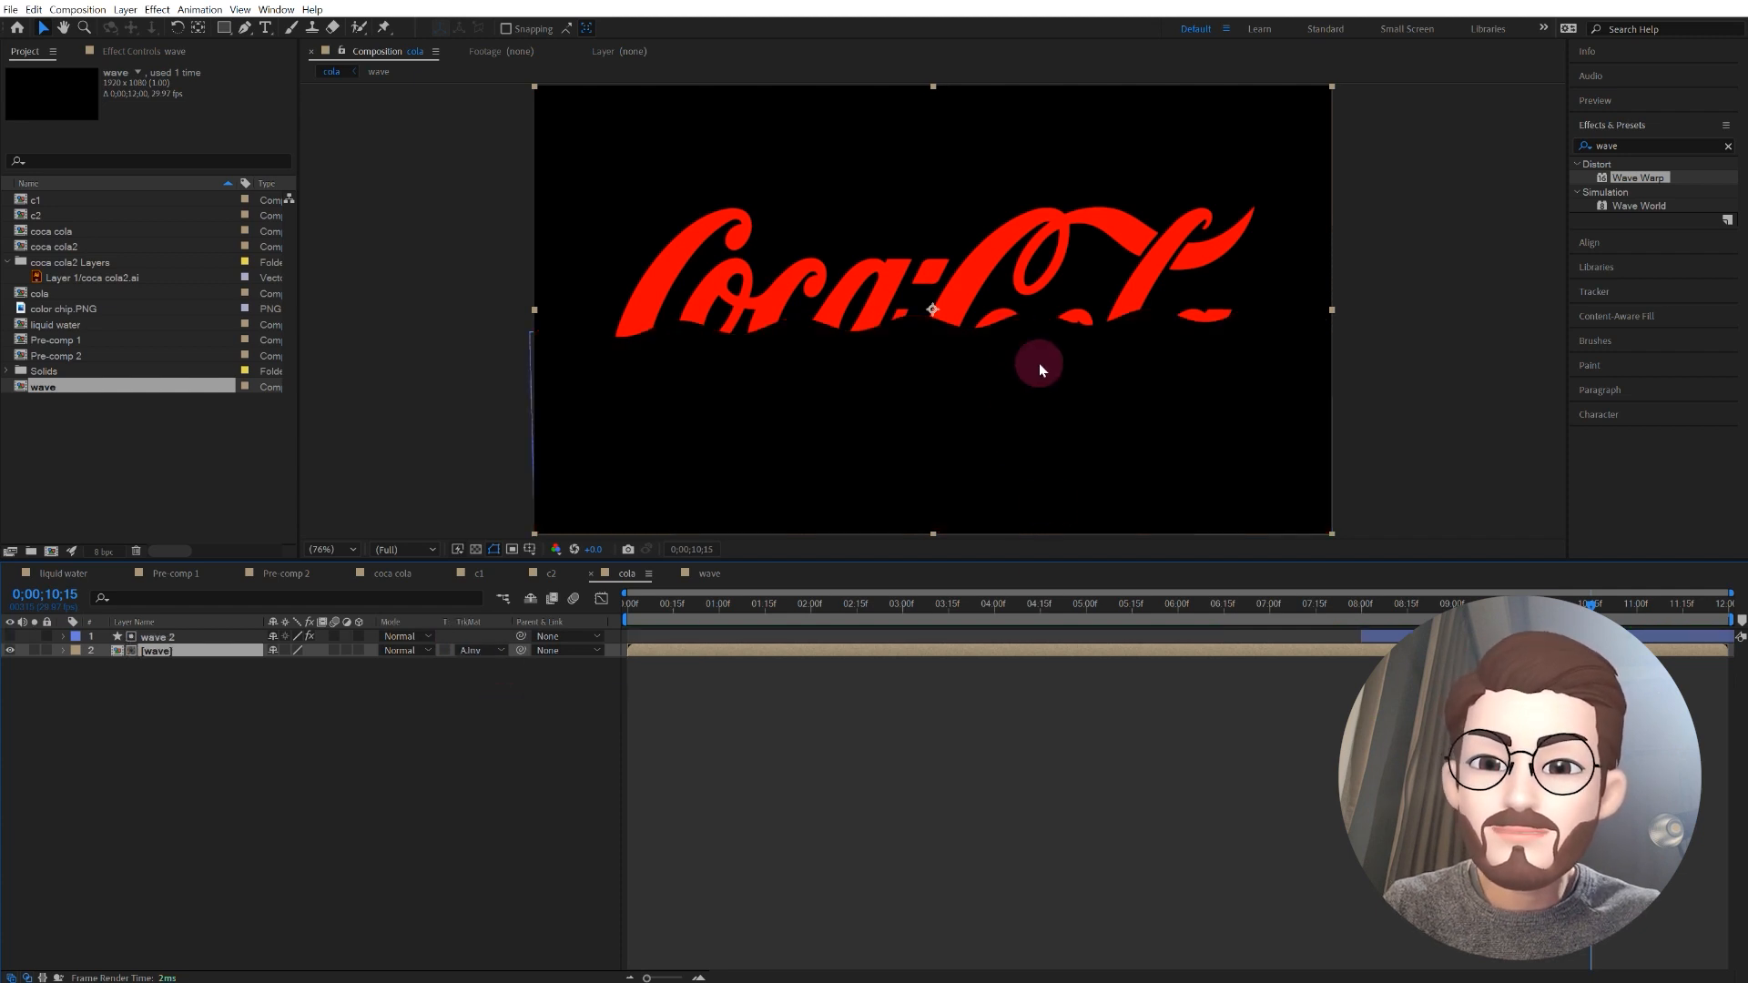
Step: Preview the complete animation of the logo filling and emptying
left_click(1346, 606)
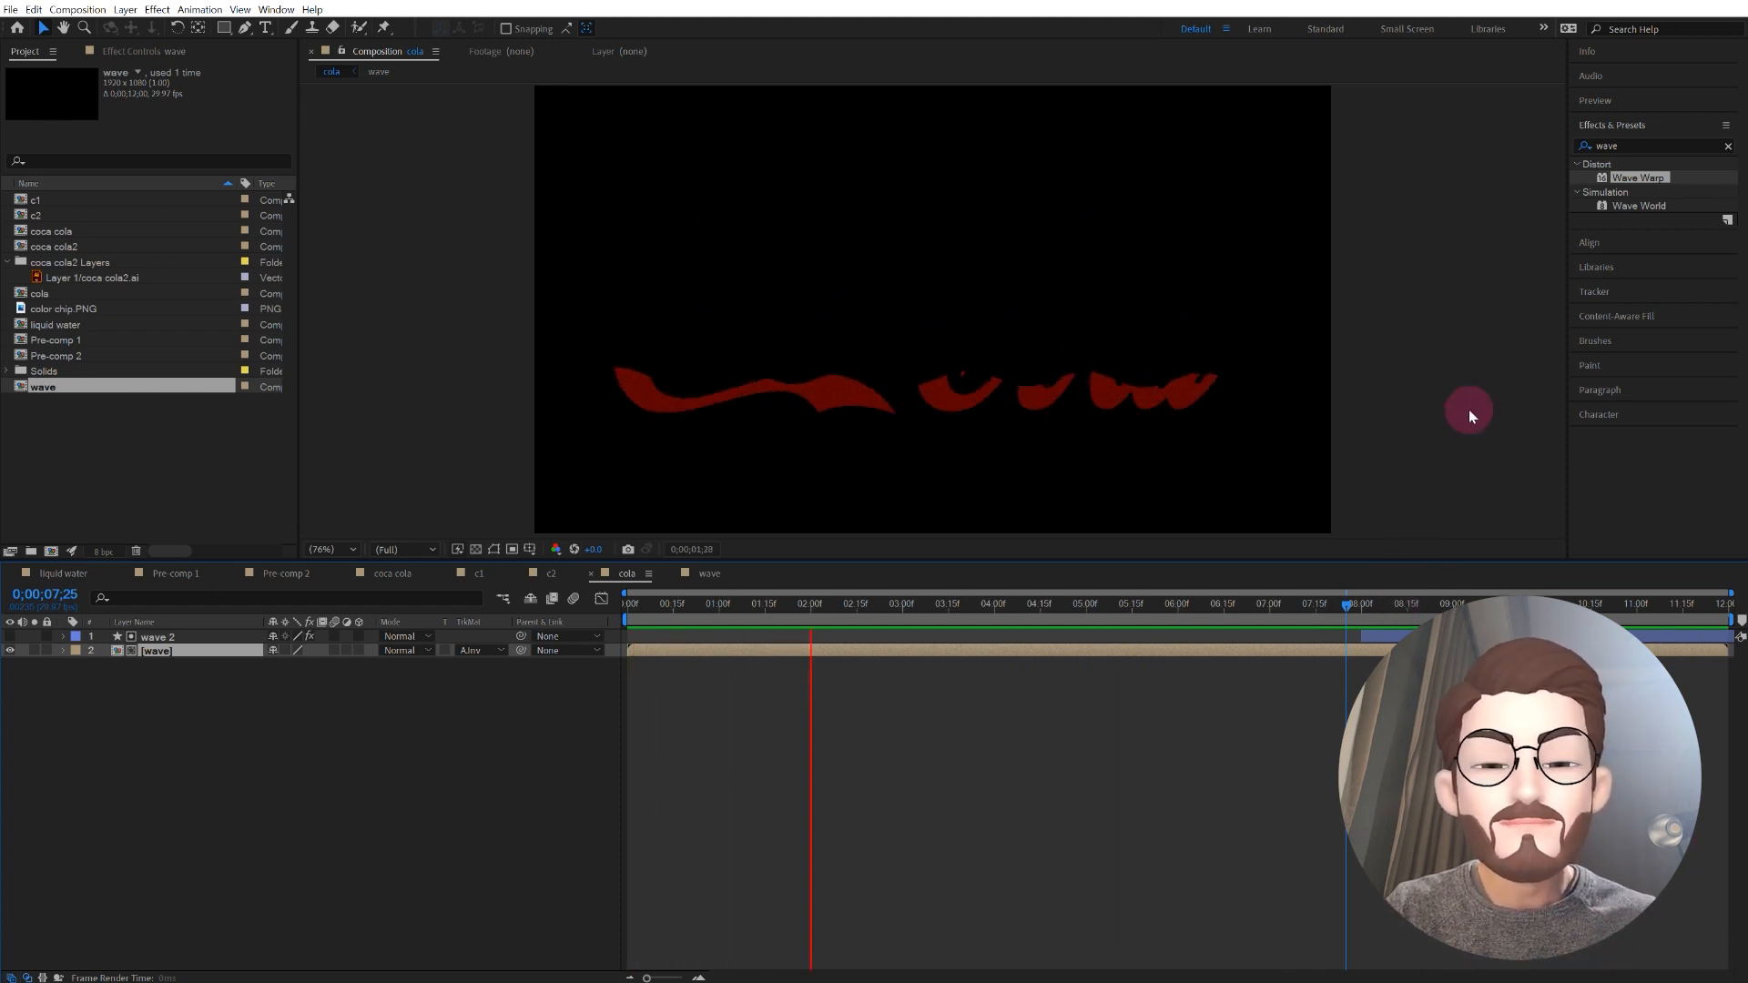
left_click(380, 750)
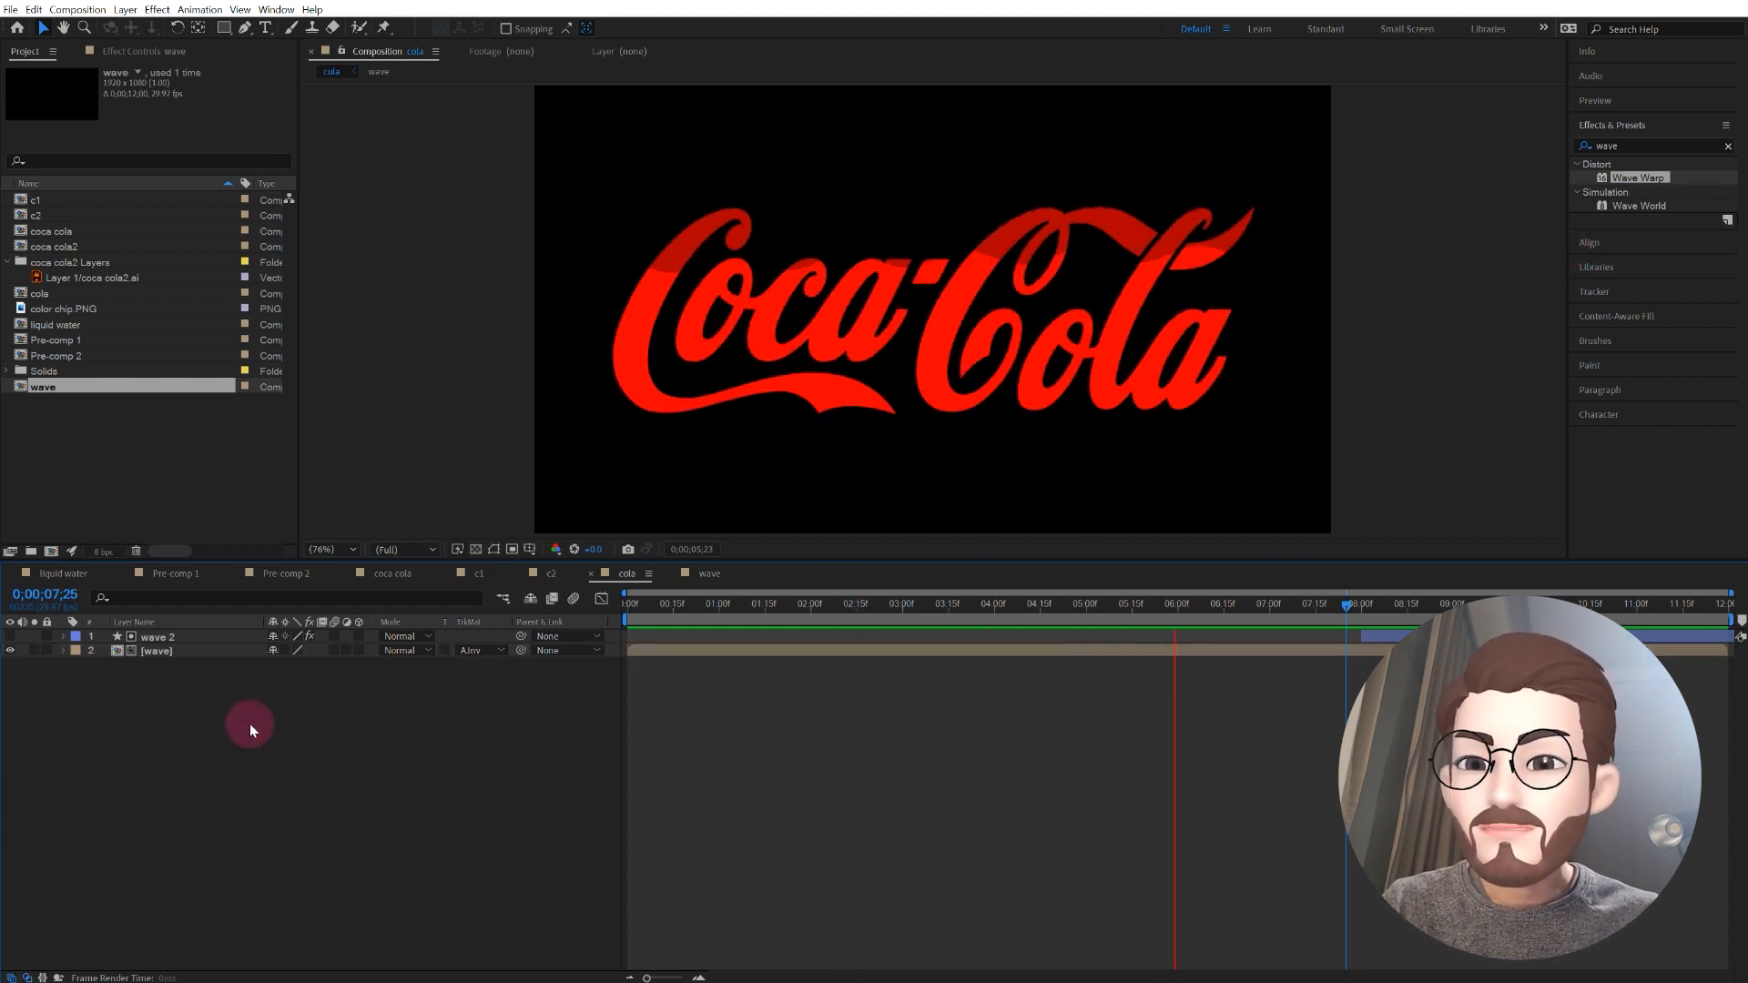
key("space")
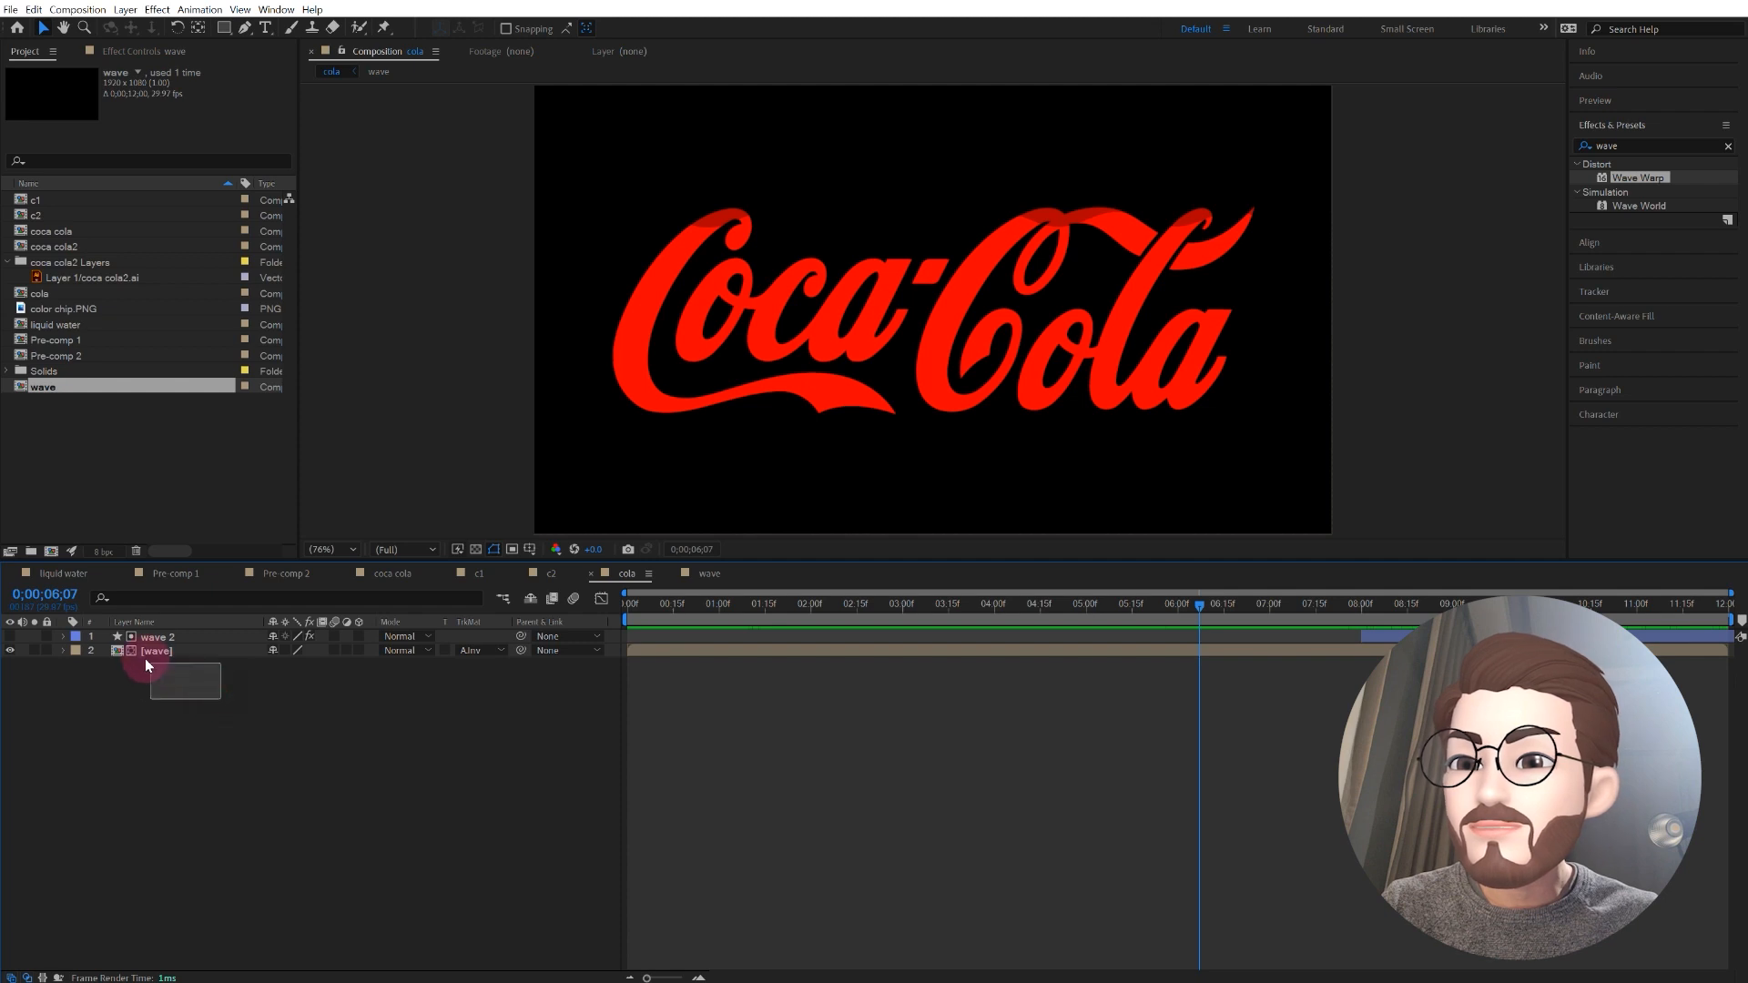
Step: Pre-compose the wave 2 matte and the wave precomp into a new composition named "logo"
left_click_drag(144, 658, 146, 640)
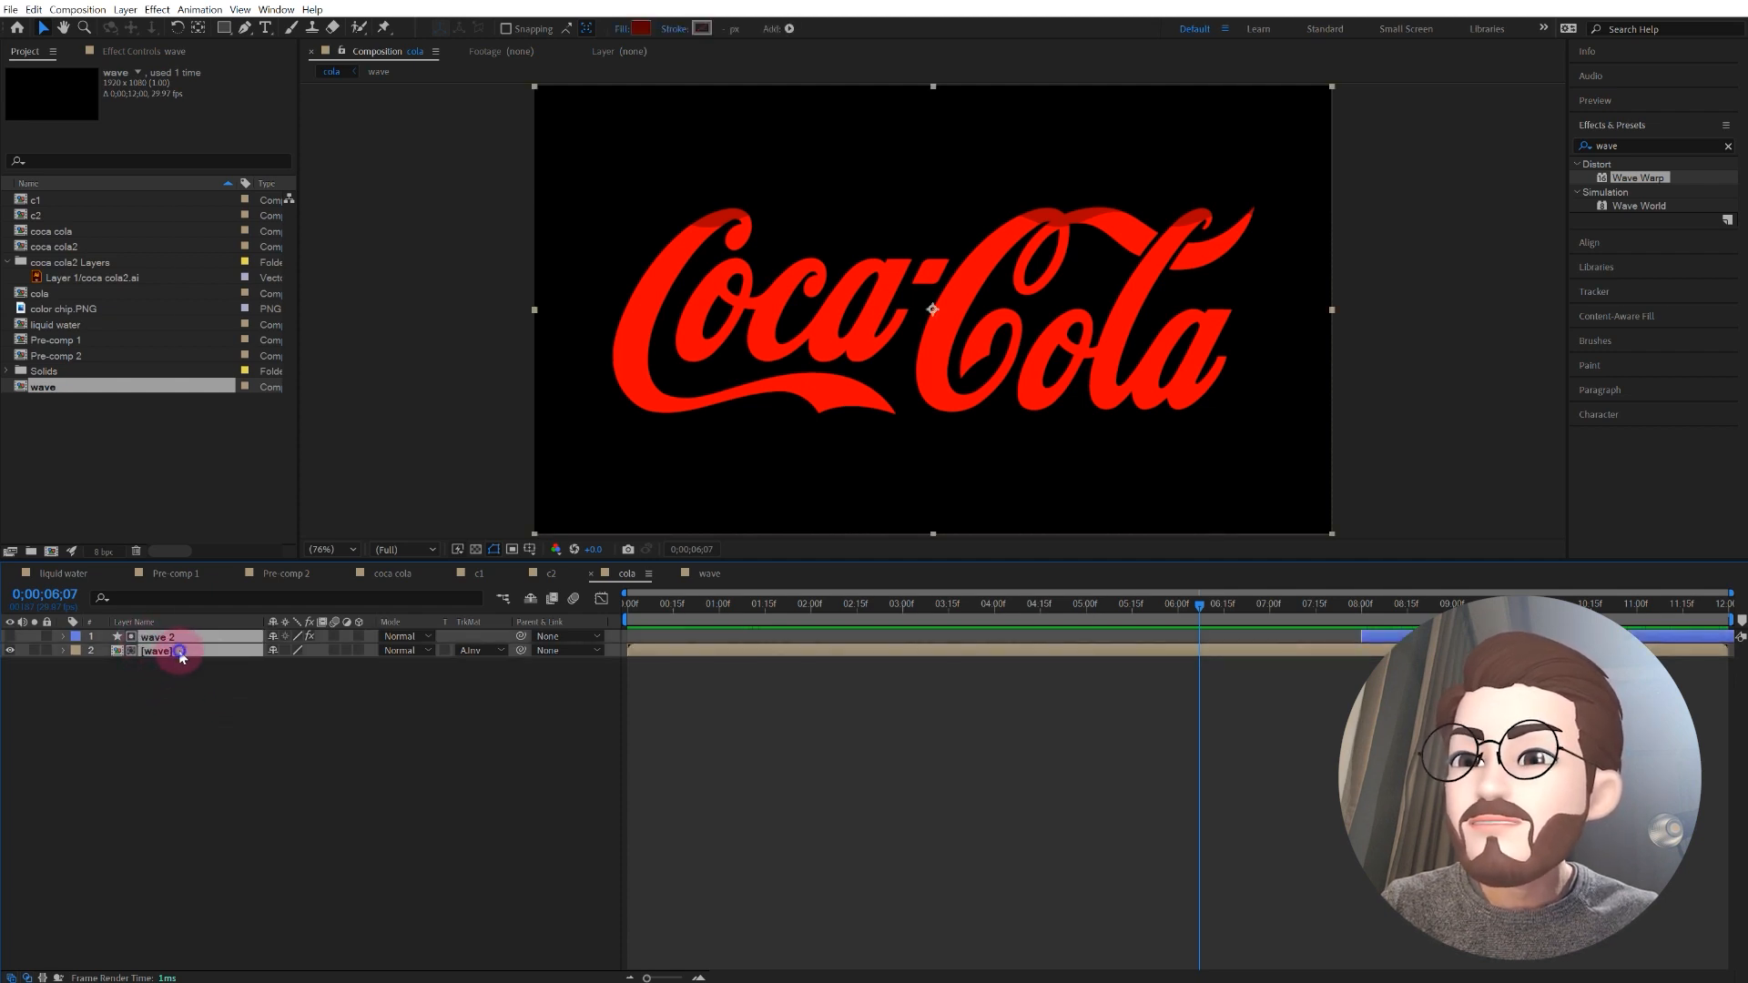
right_click(181, 657)
left_click(284, 569)
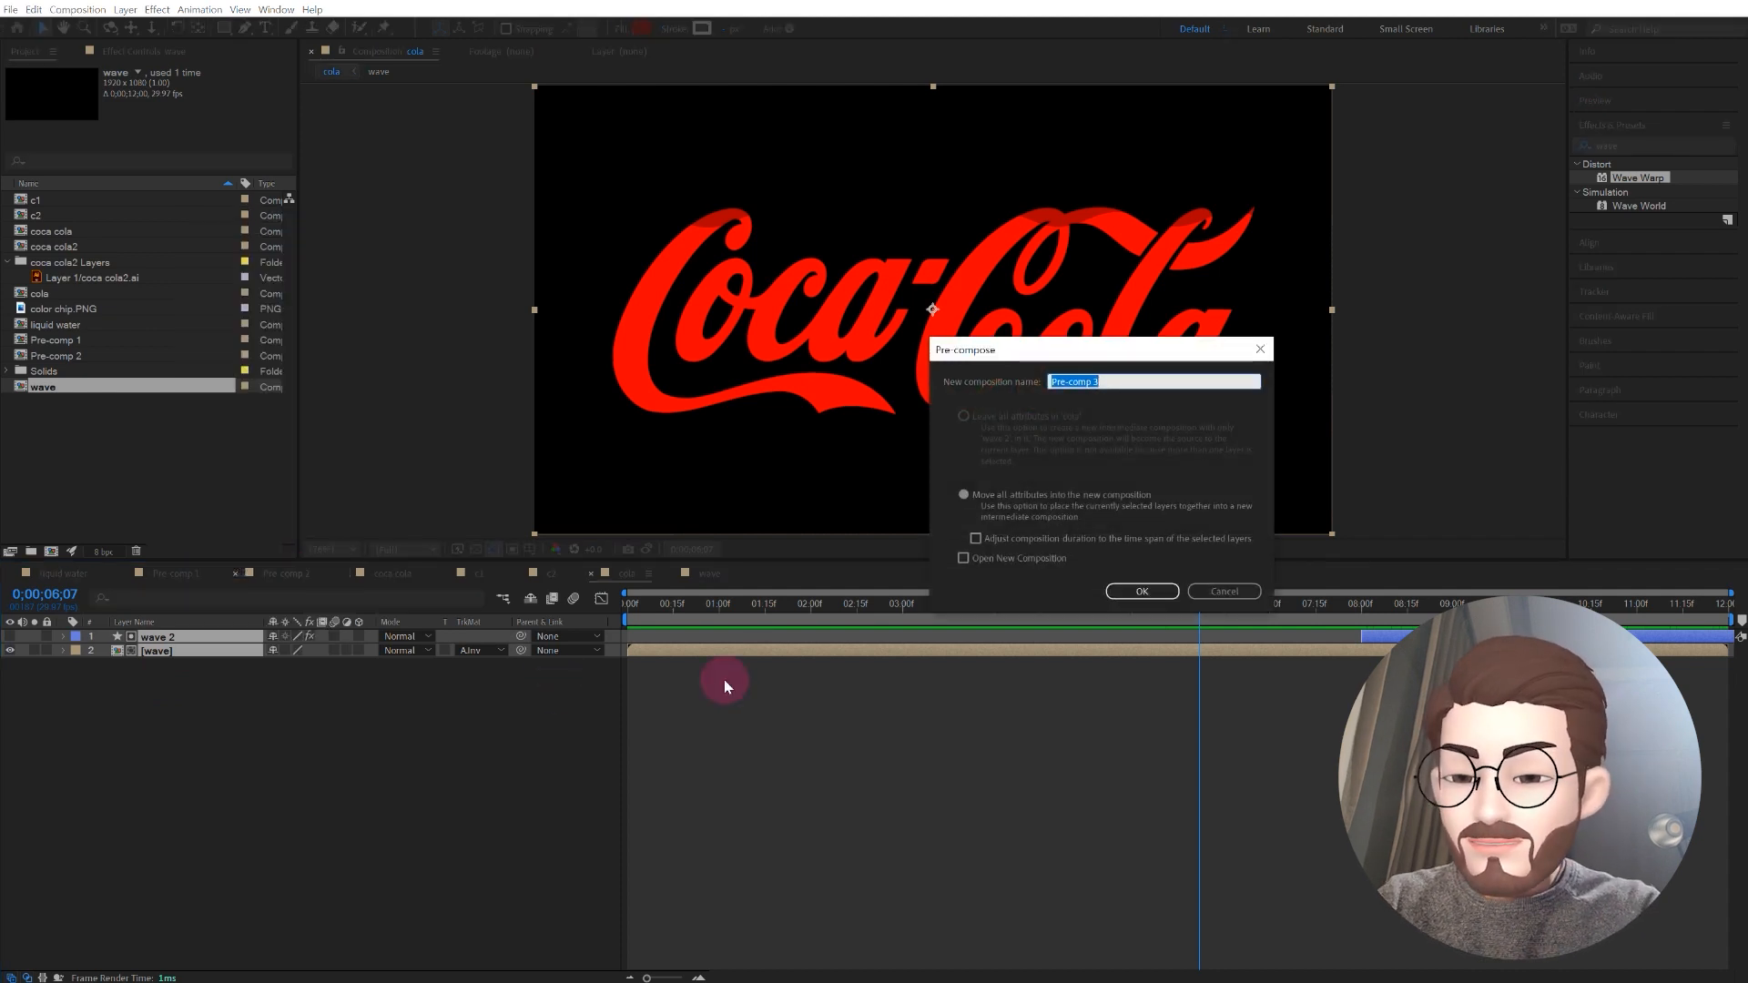
key("BackSpace")
type("logo")
left_click(1142, 591)
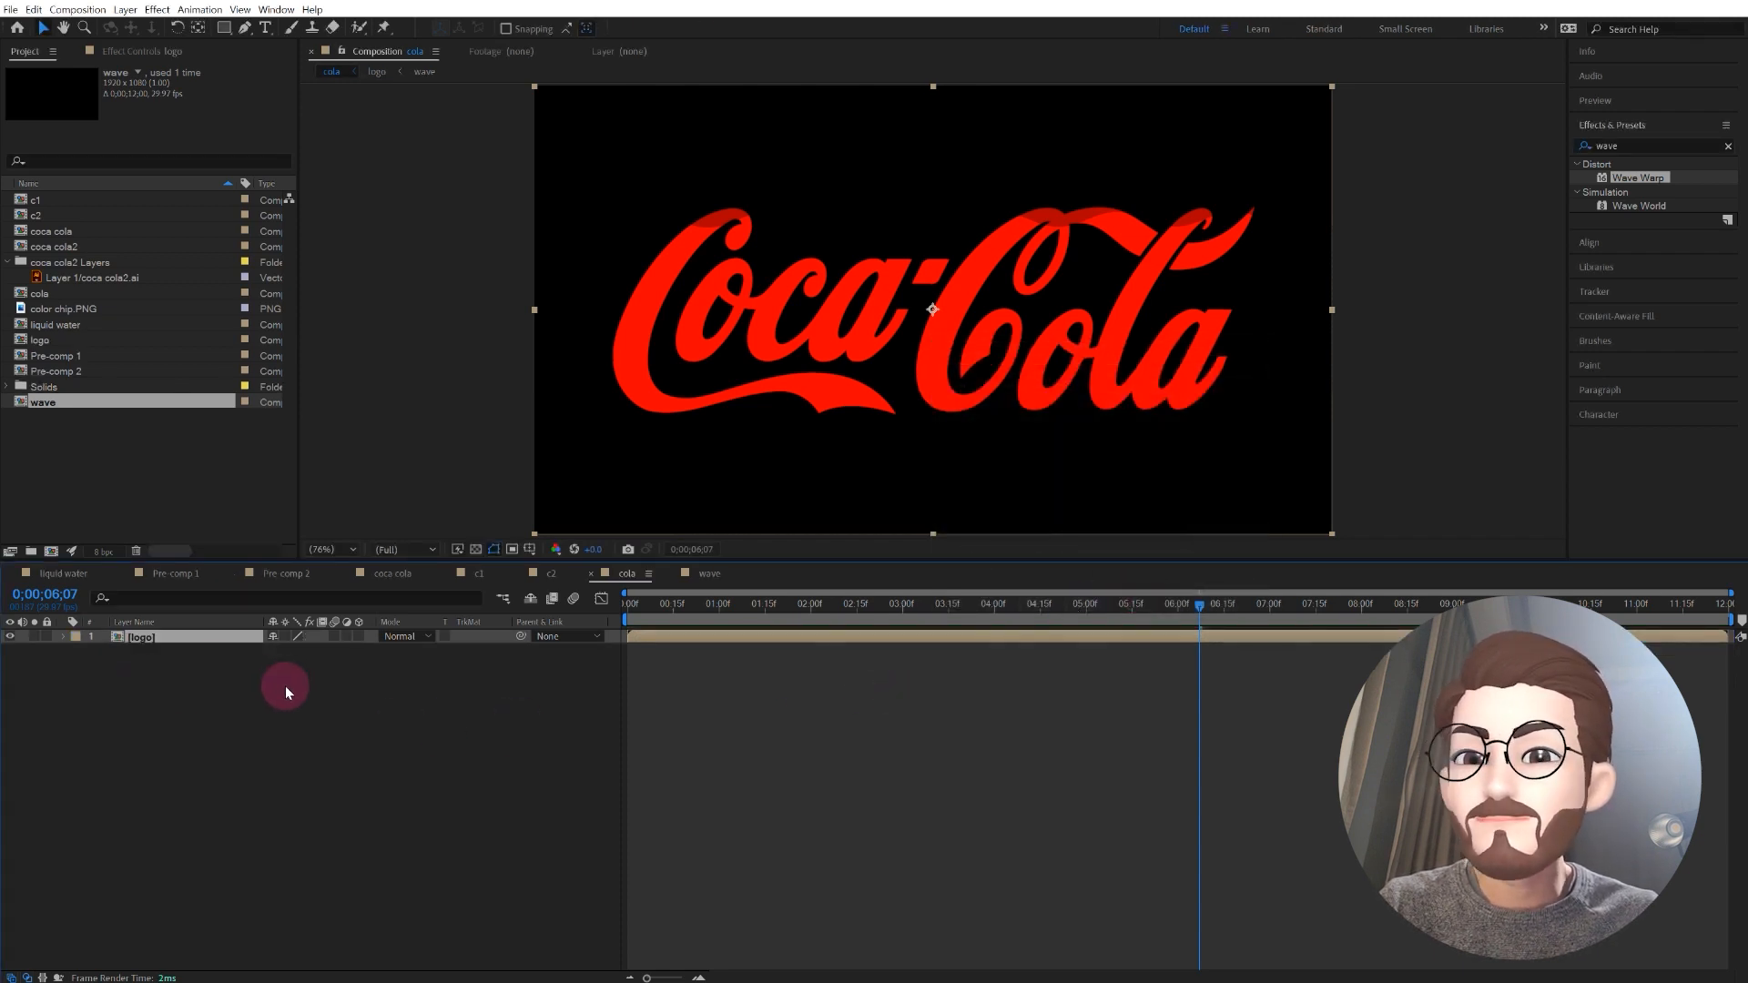
Step: Add a new adjustment layer above the logo precomp in the cola composition
left_click(204, 664)
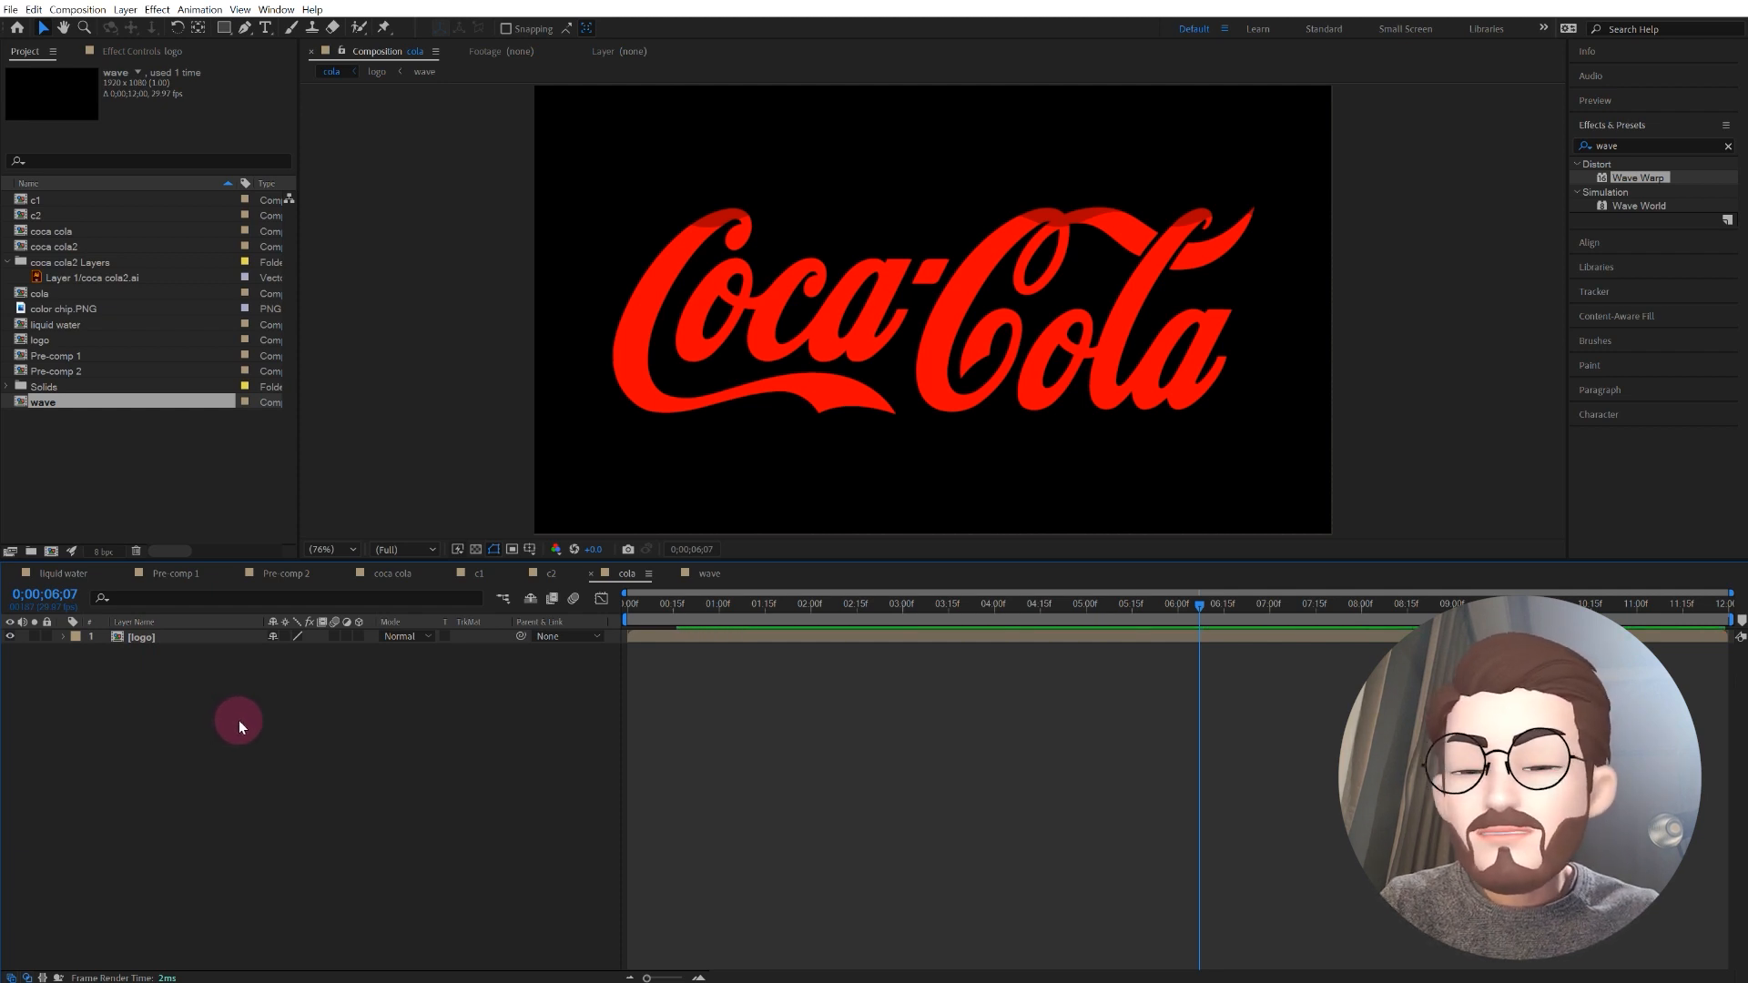
right_click(284, 716)
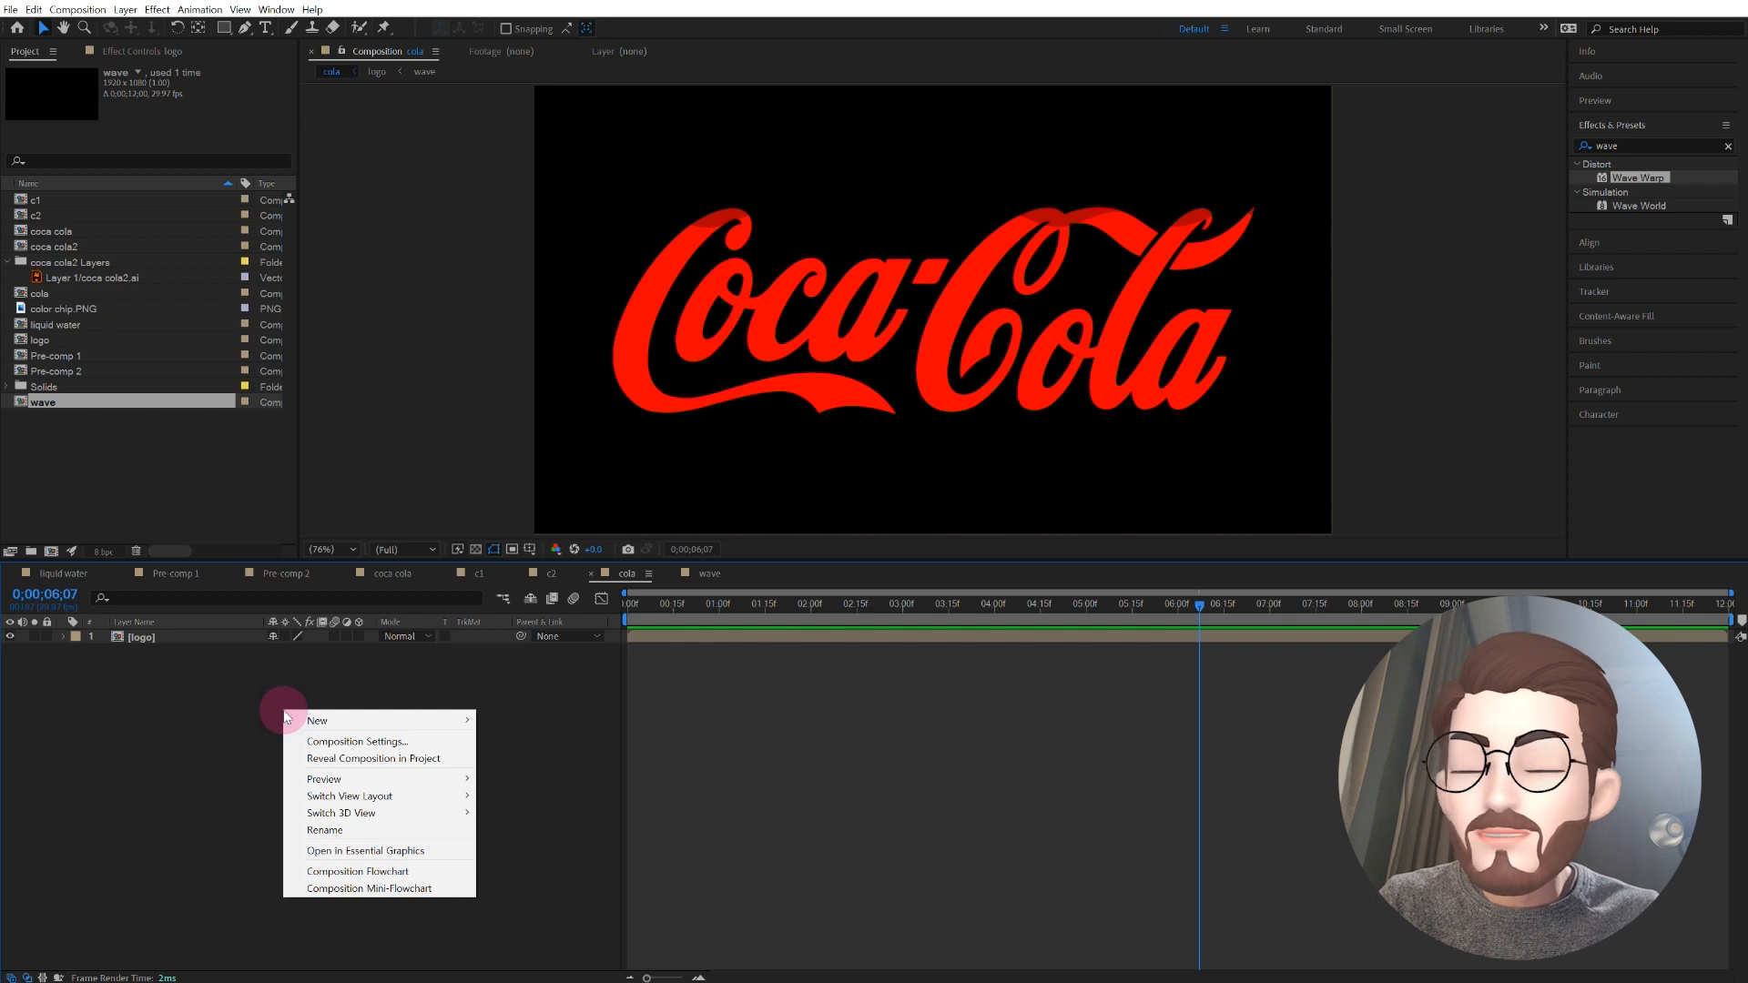
mouse_move(343, 721)
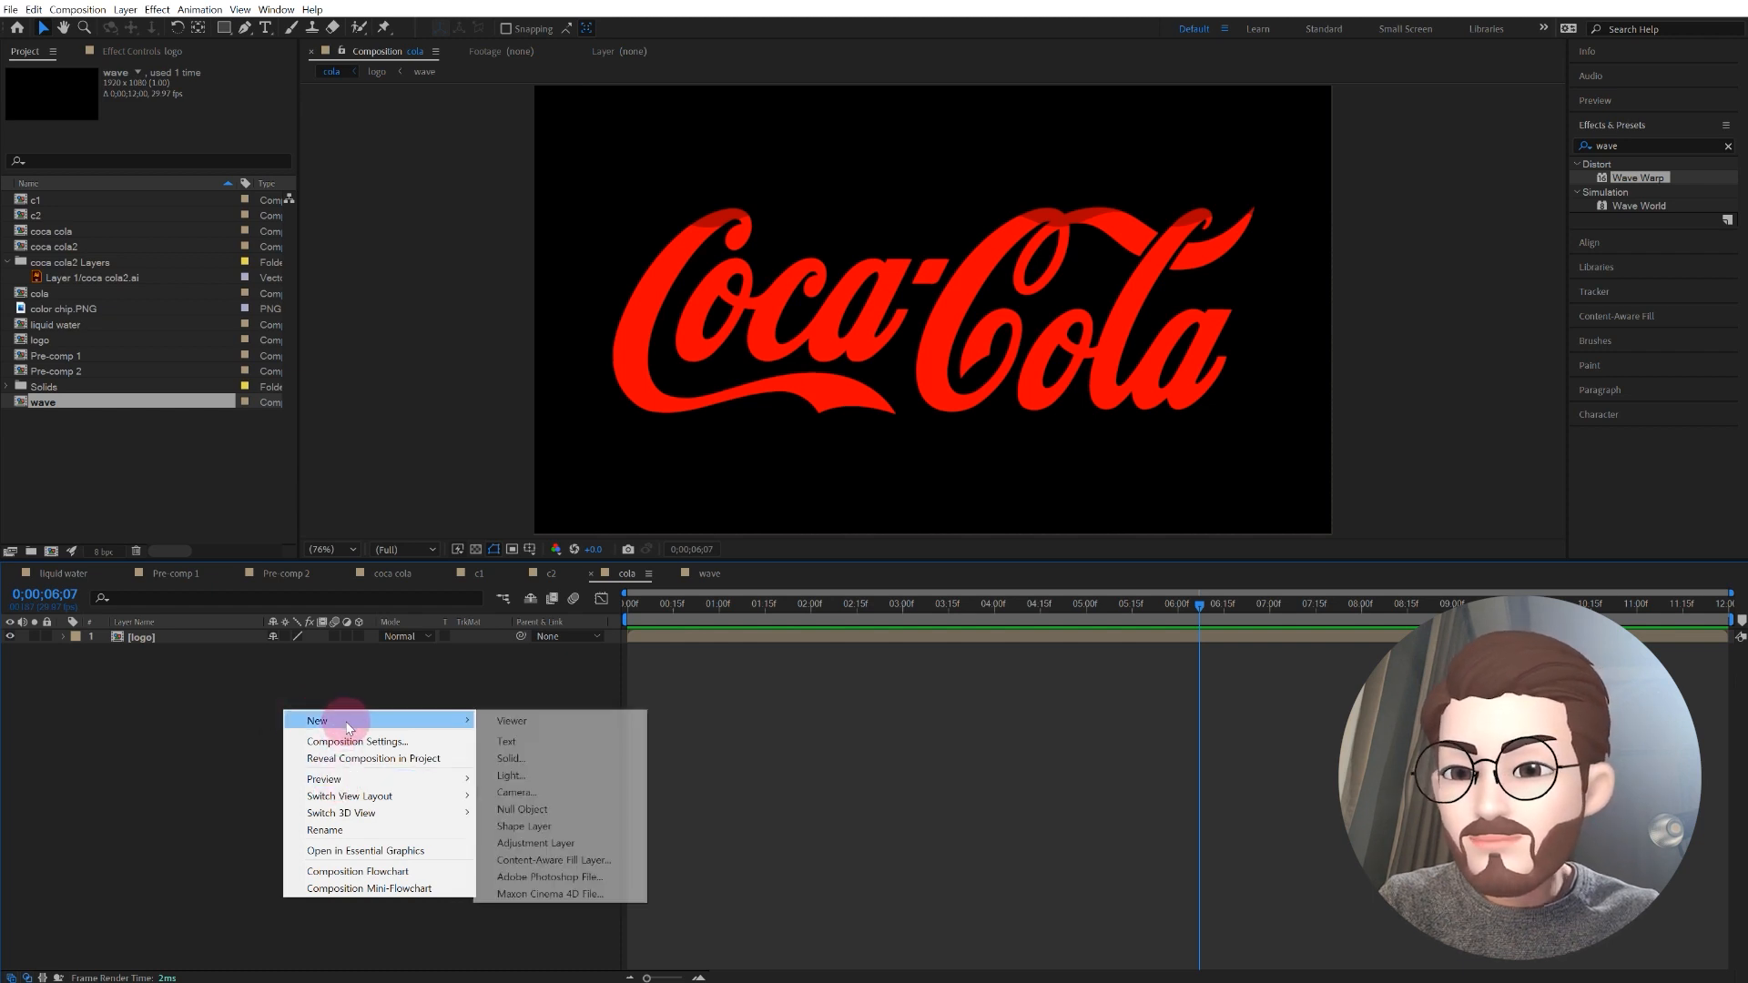
left_click(575, 847)
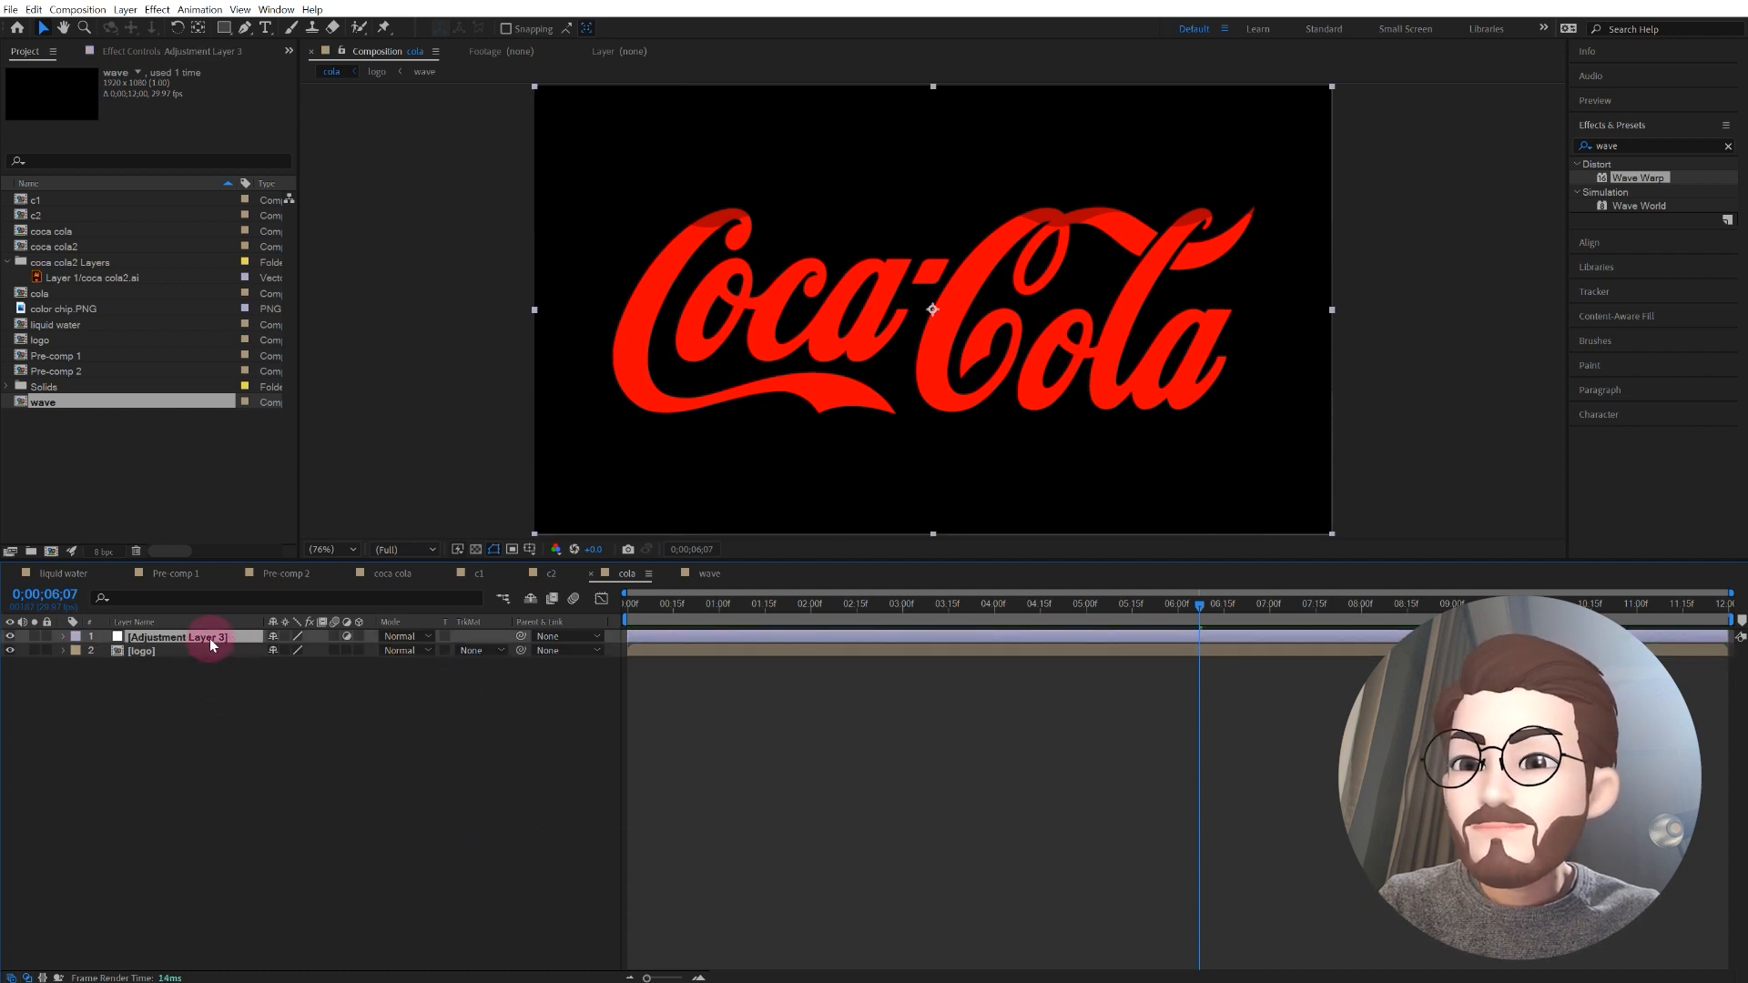
Step: Find the CC Bubbles effect and apply it to the new adjustment layer
left_click(1729, 148)
left_click(1642, 146)
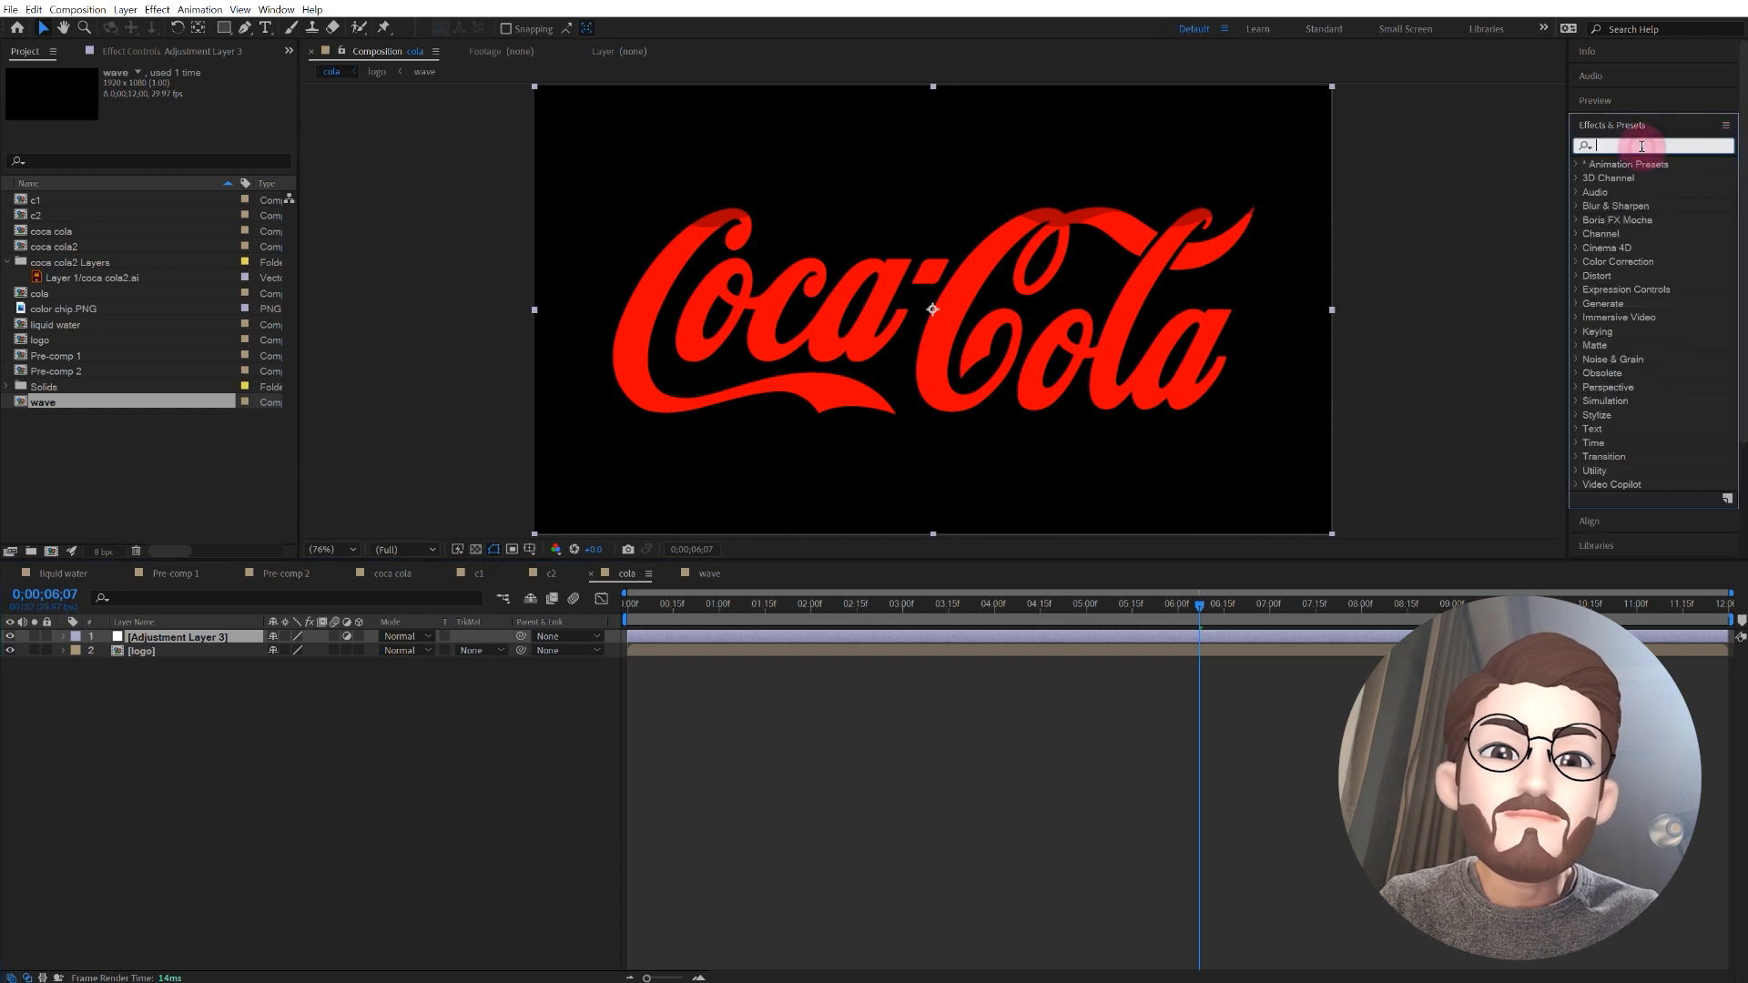
type("cc")
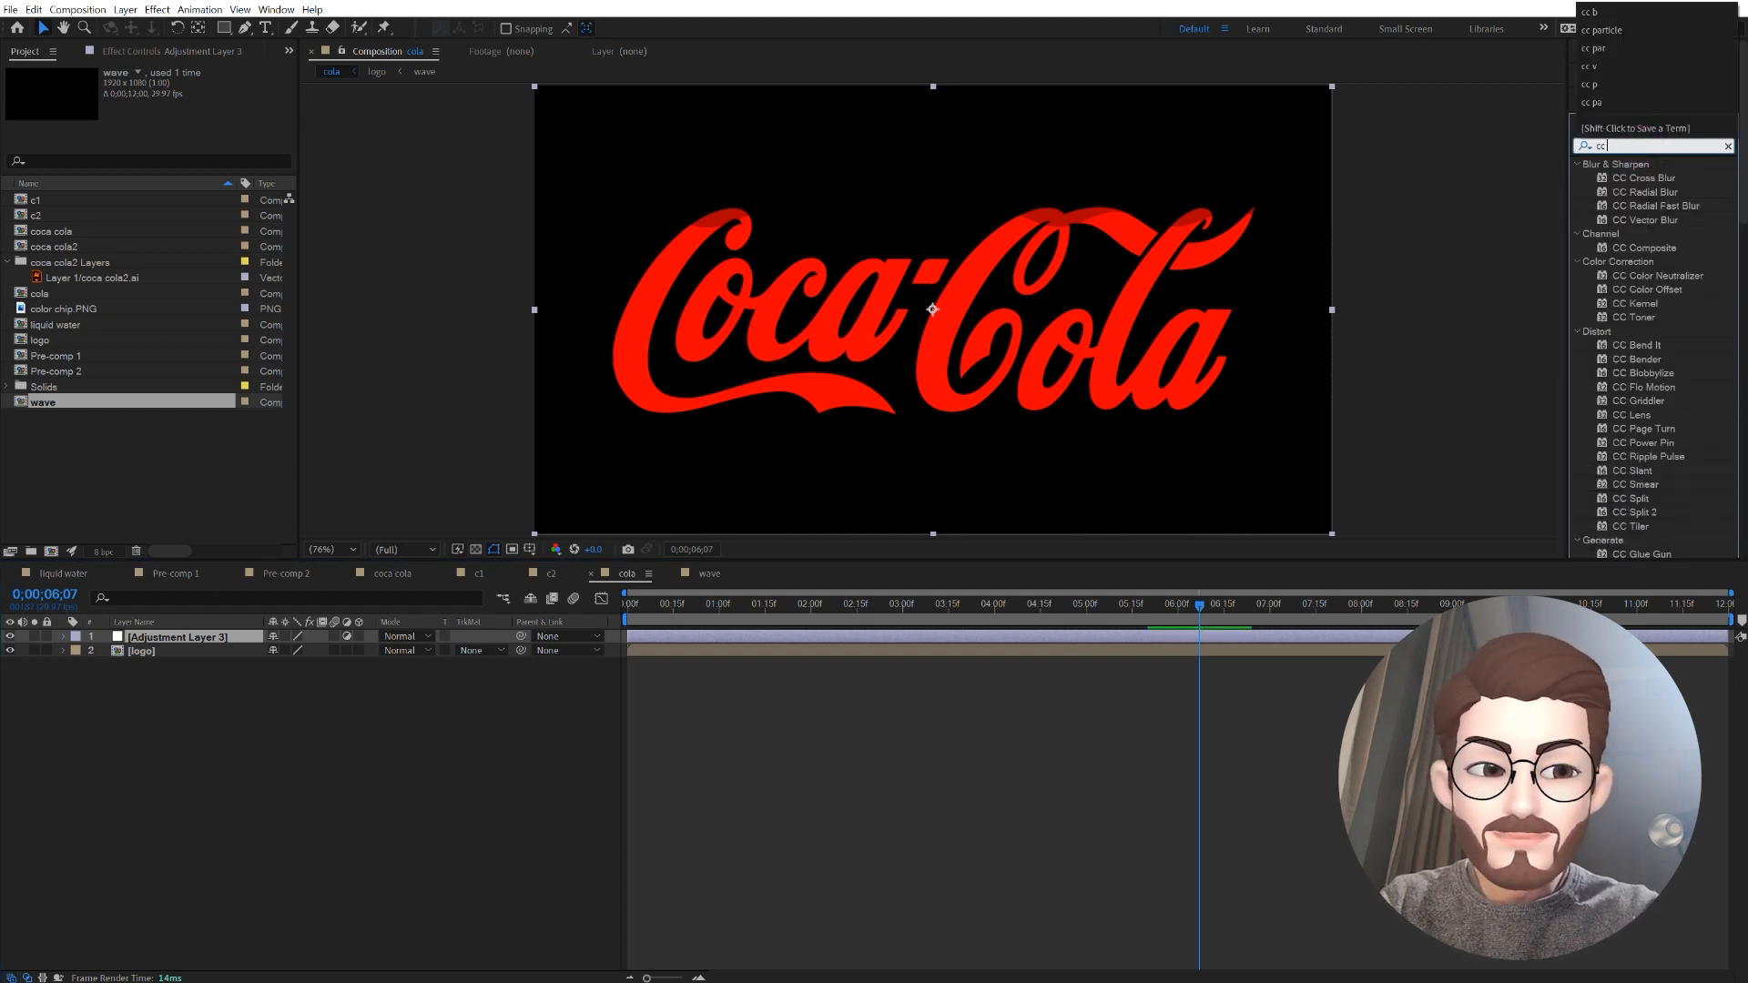
type(" buv")
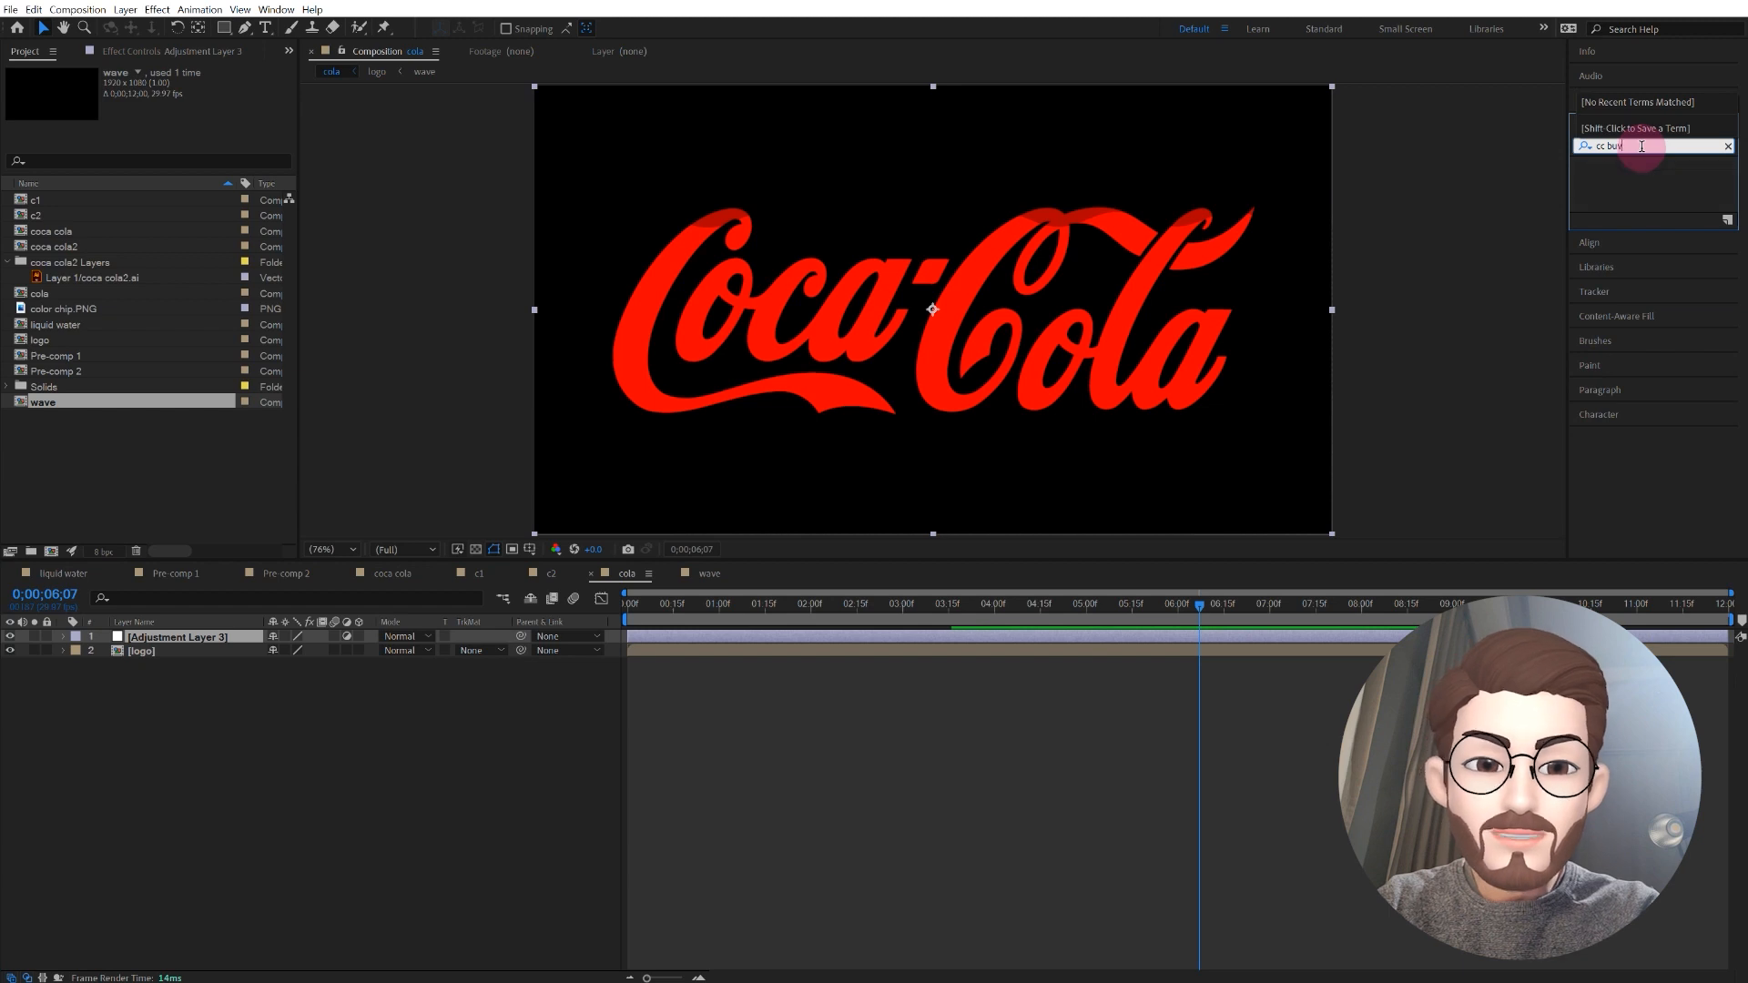
key("BackSpace")
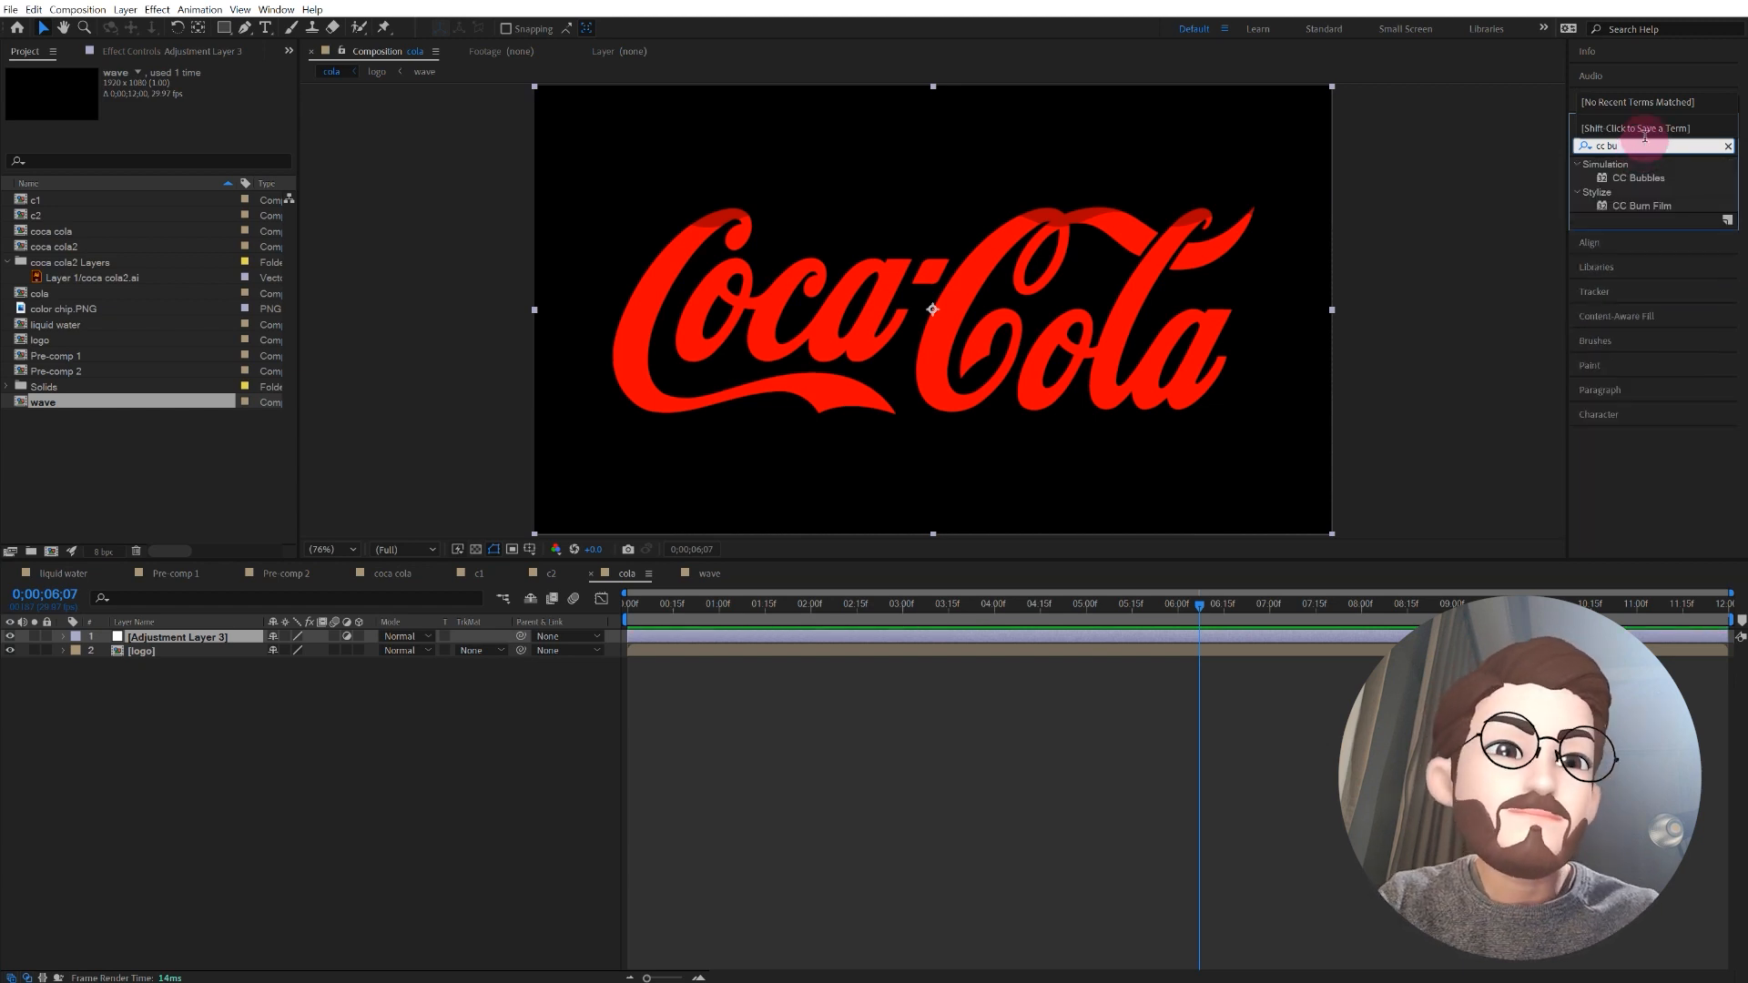
left_click(1633, 177)
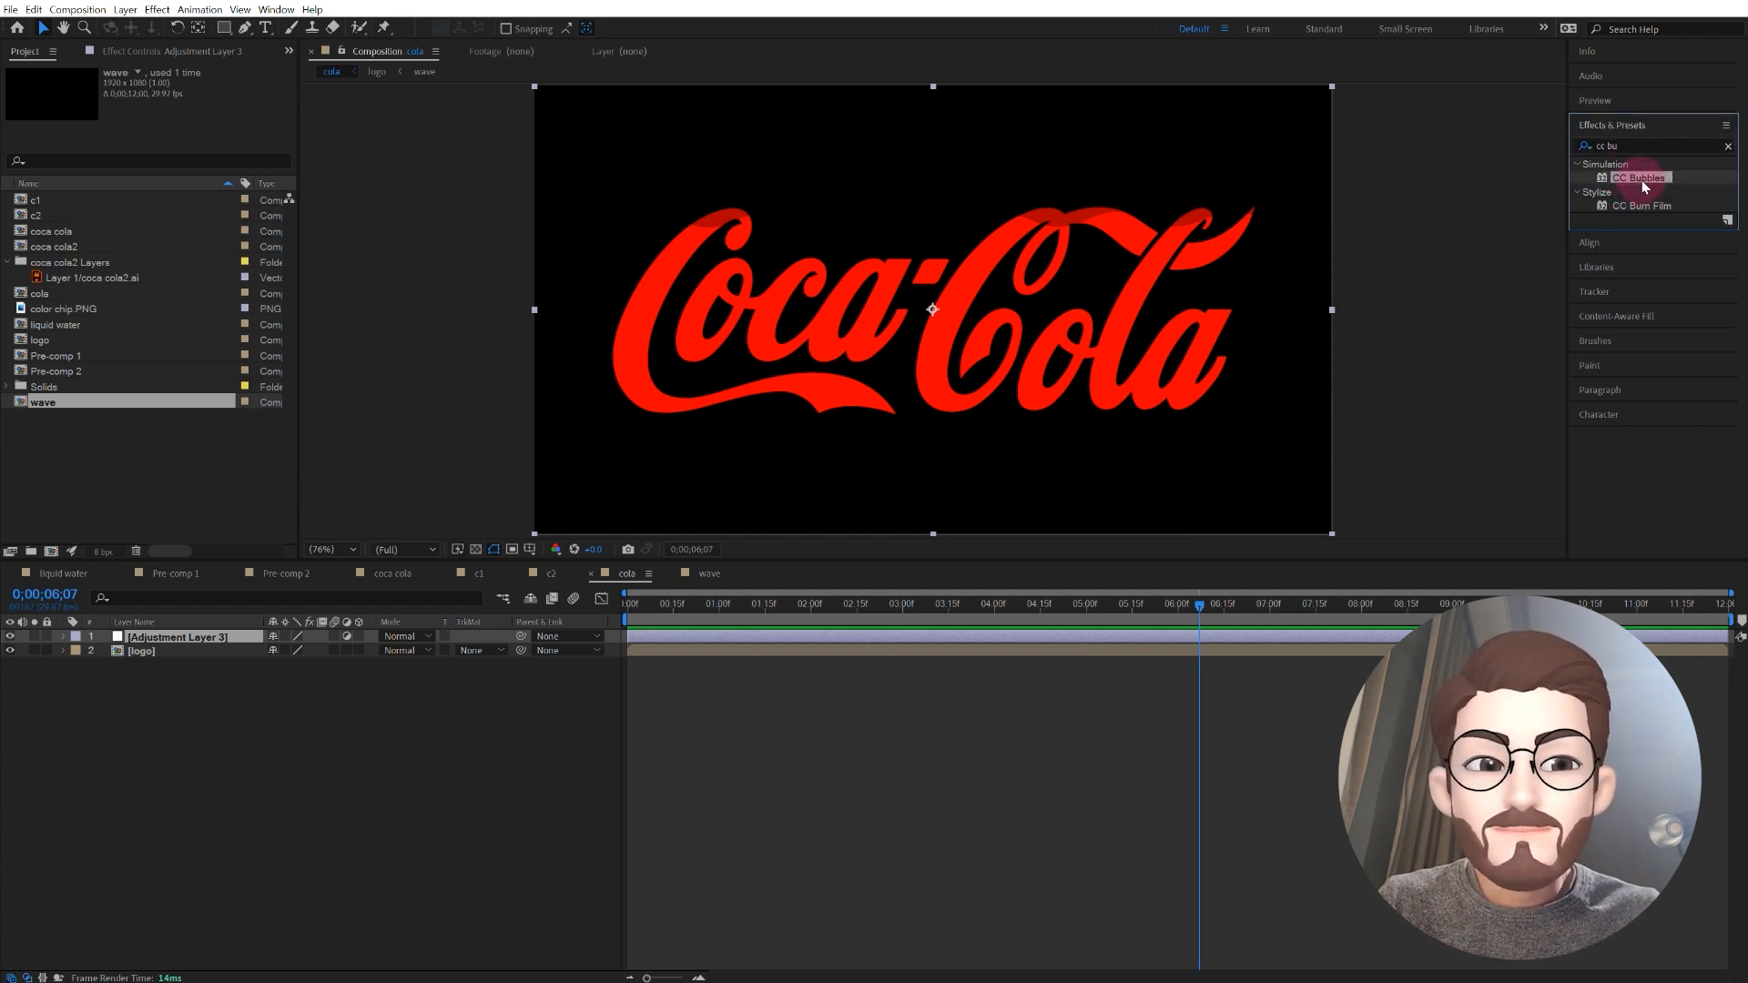
left_click_drag(1642, 178, 214, 642)
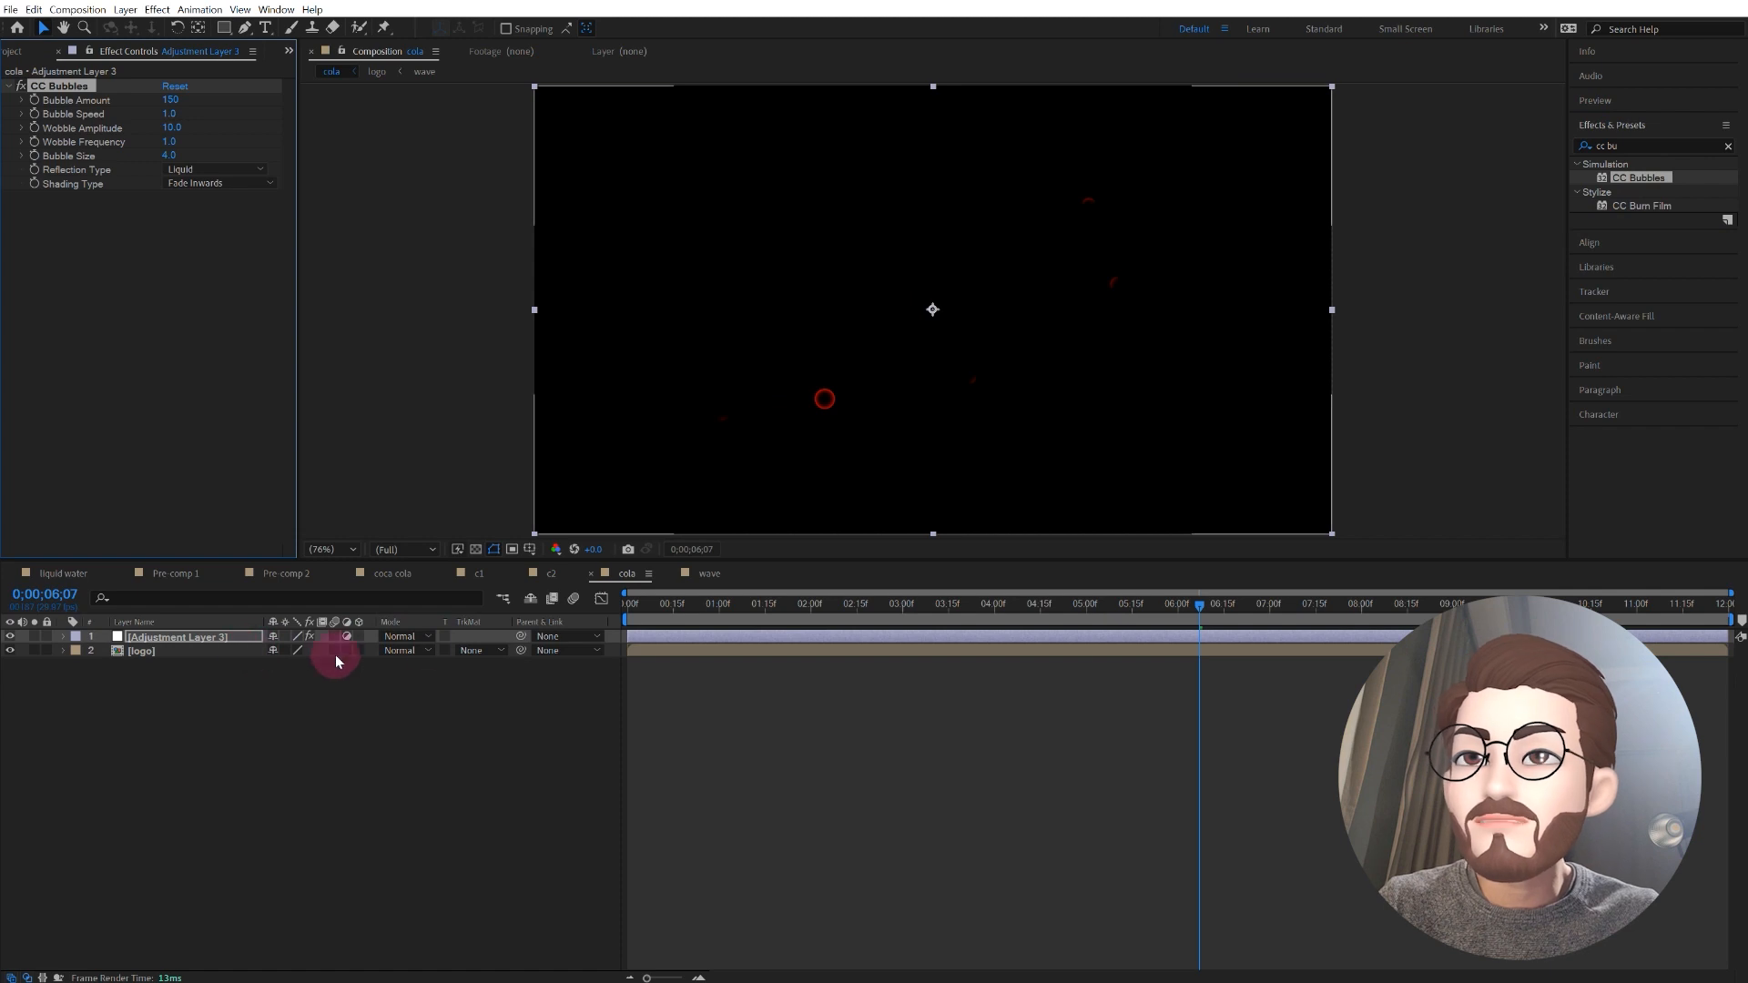
Step: Preview the bubble animation from the start of the composition
left_click_drag(711, 605, 612, 620)
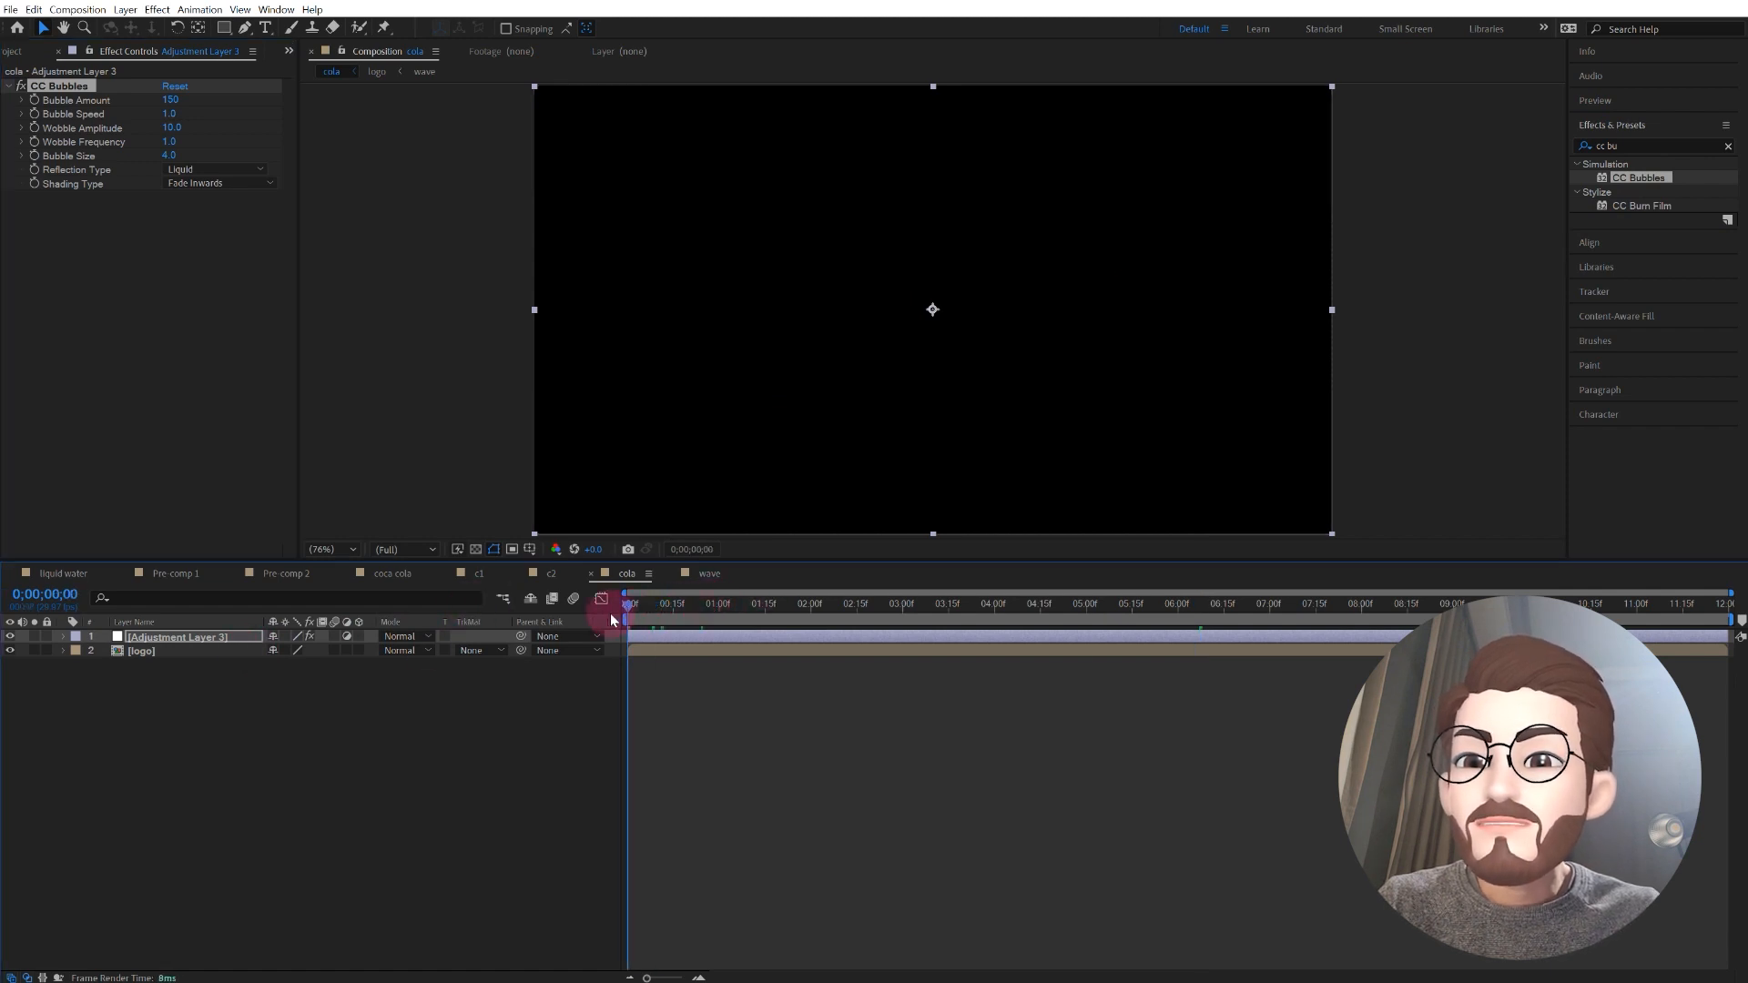
key("space")
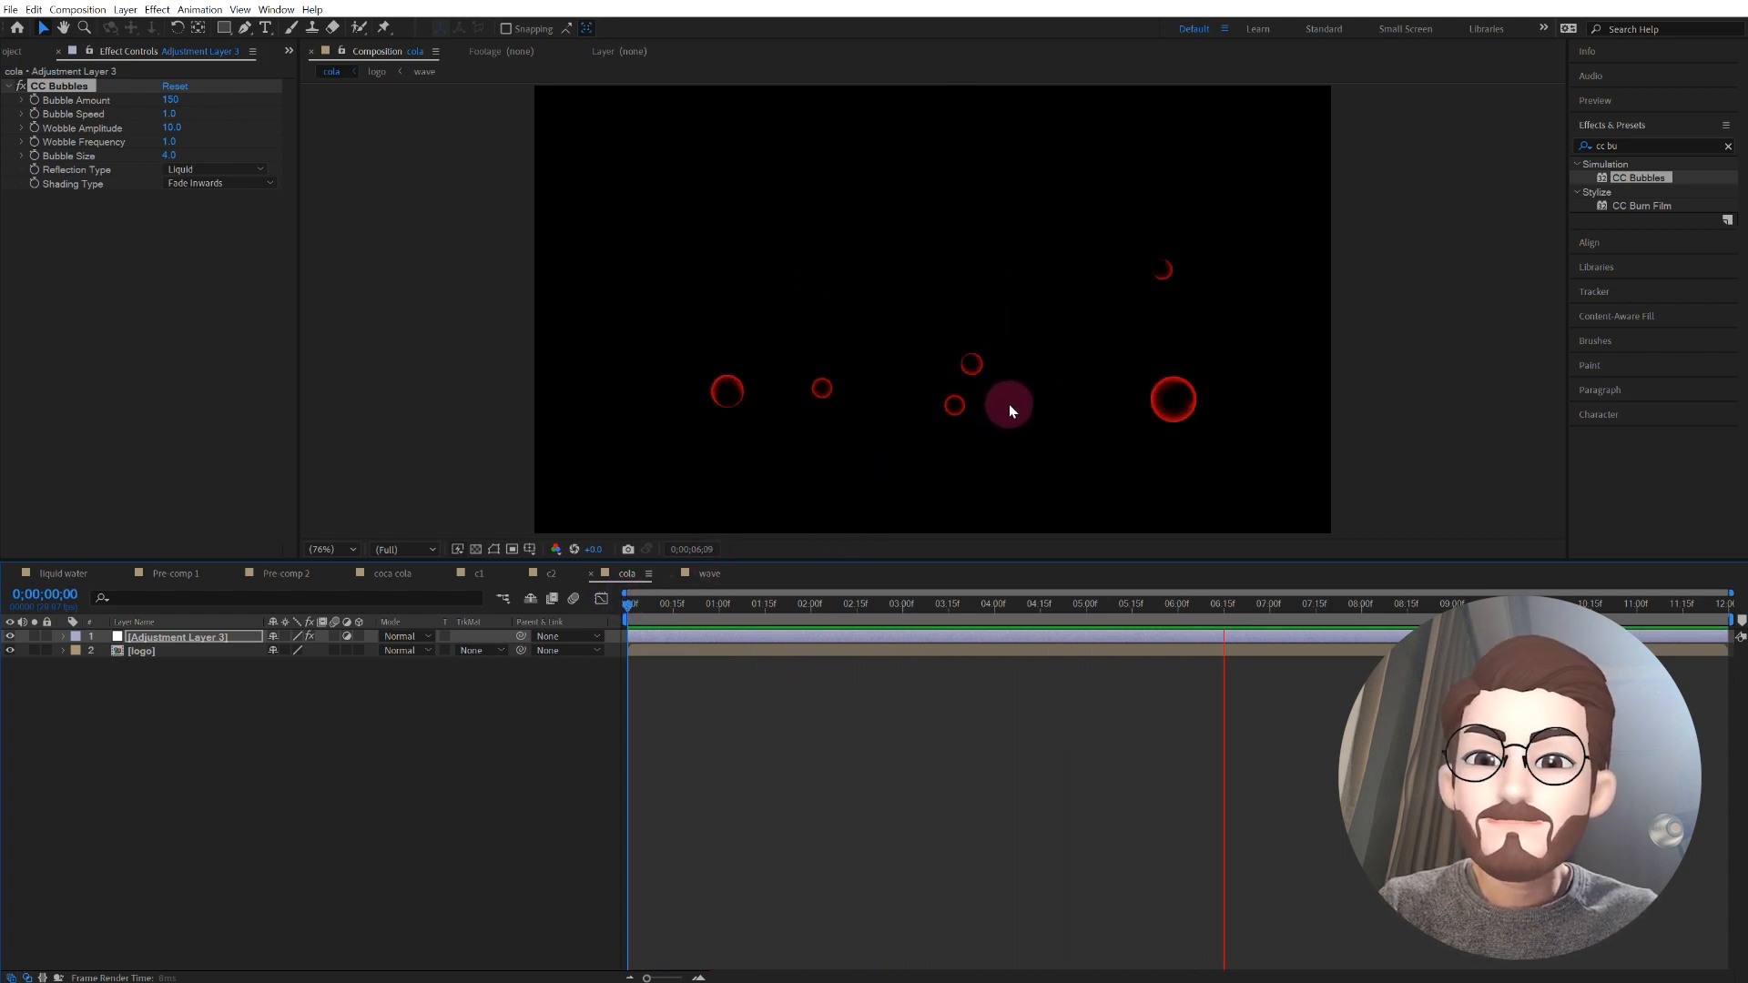
left_click(1074, 372)
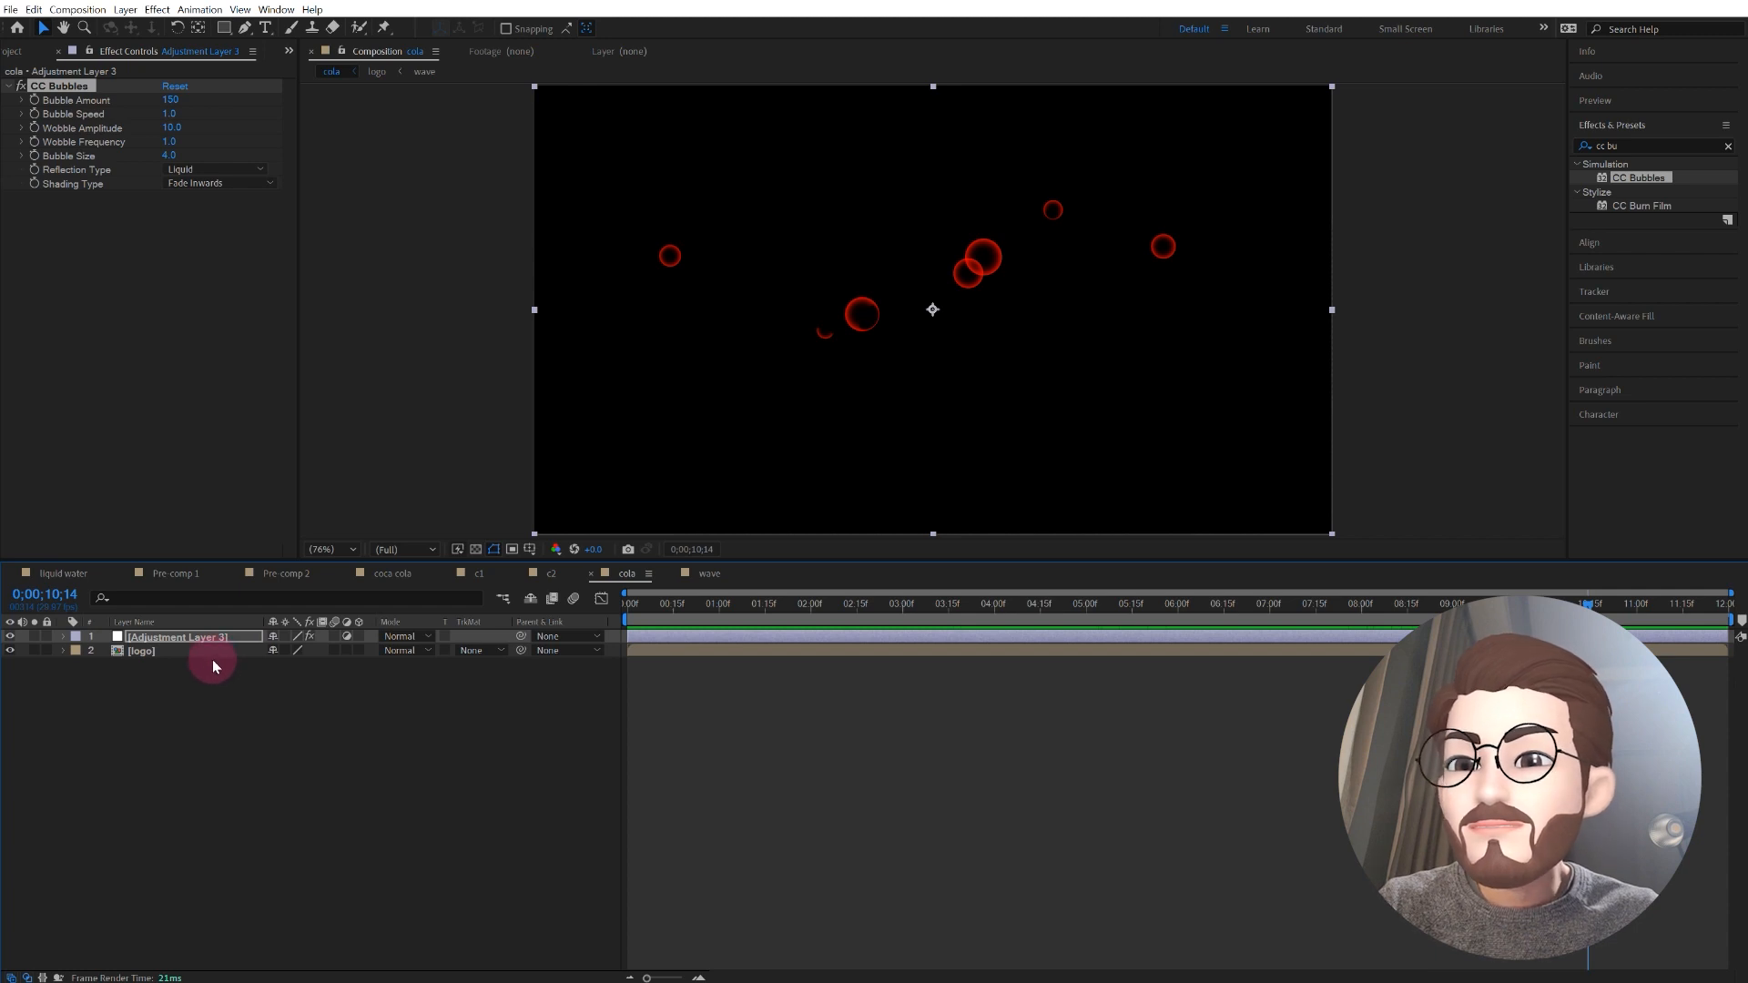
Step: Set the logo layer's track matte to Luma Inverted Matte using the adjustment layer, and preview the result
left_click(150, 653)
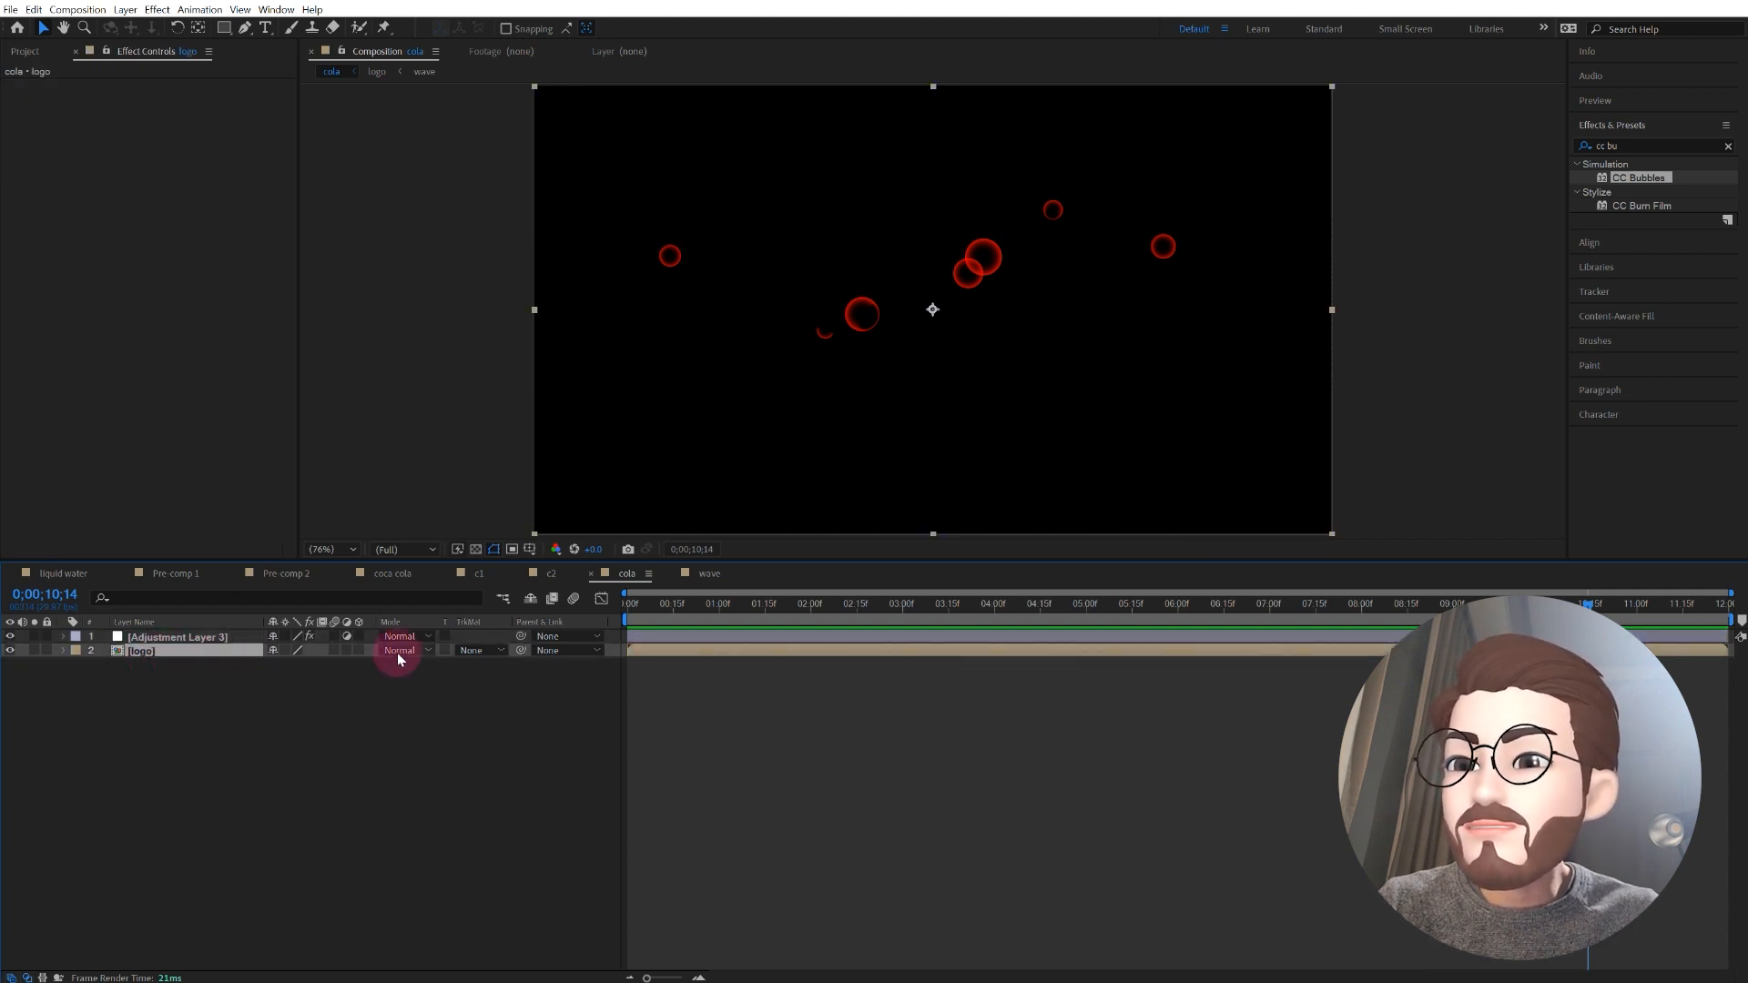
left_click(475, 653)
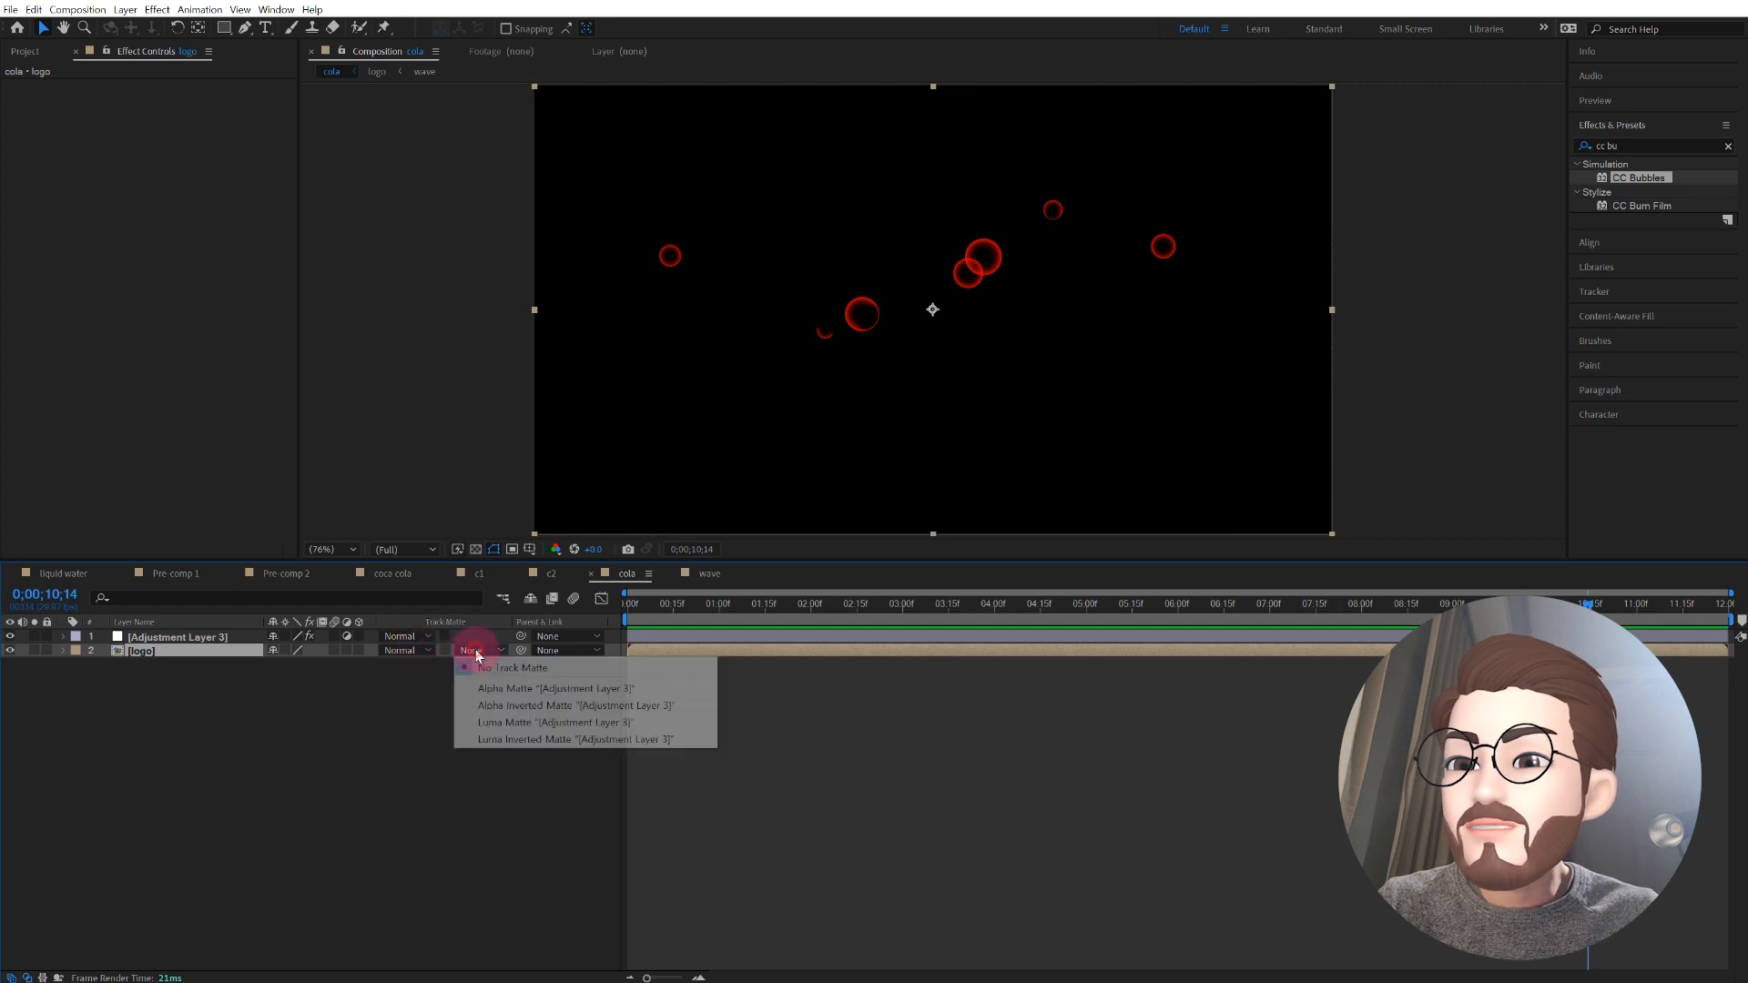
left_click(501, 740)
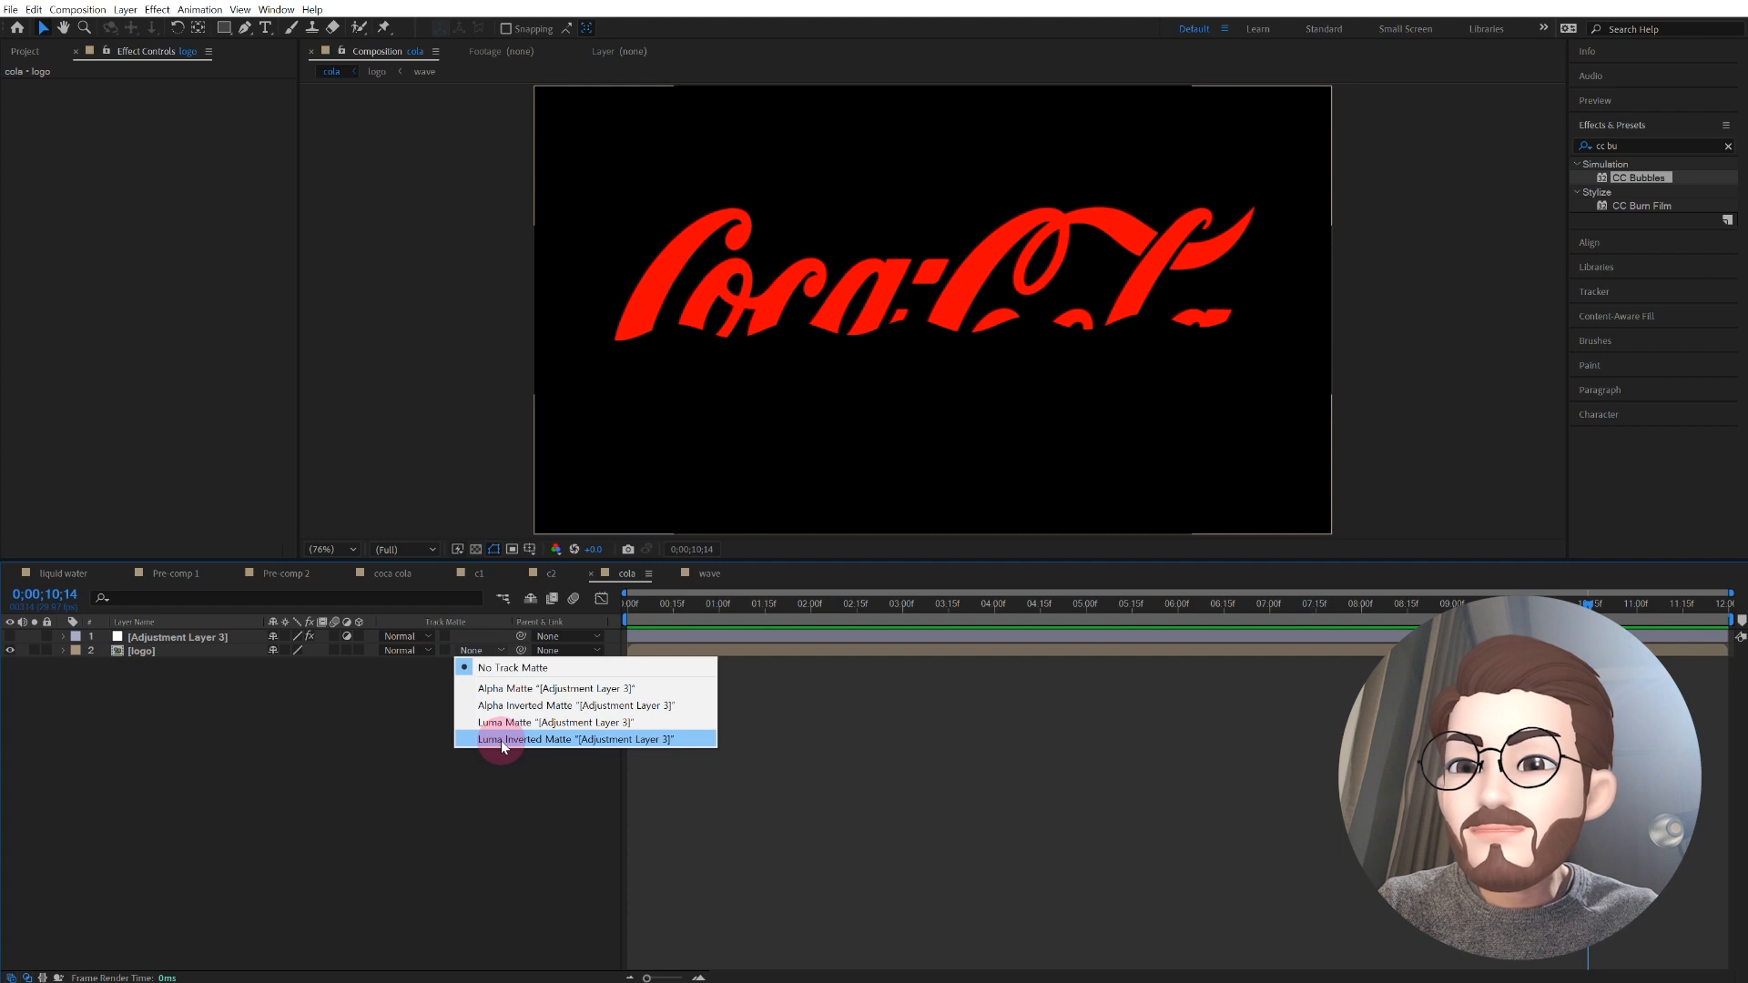
left_click(501, 740)
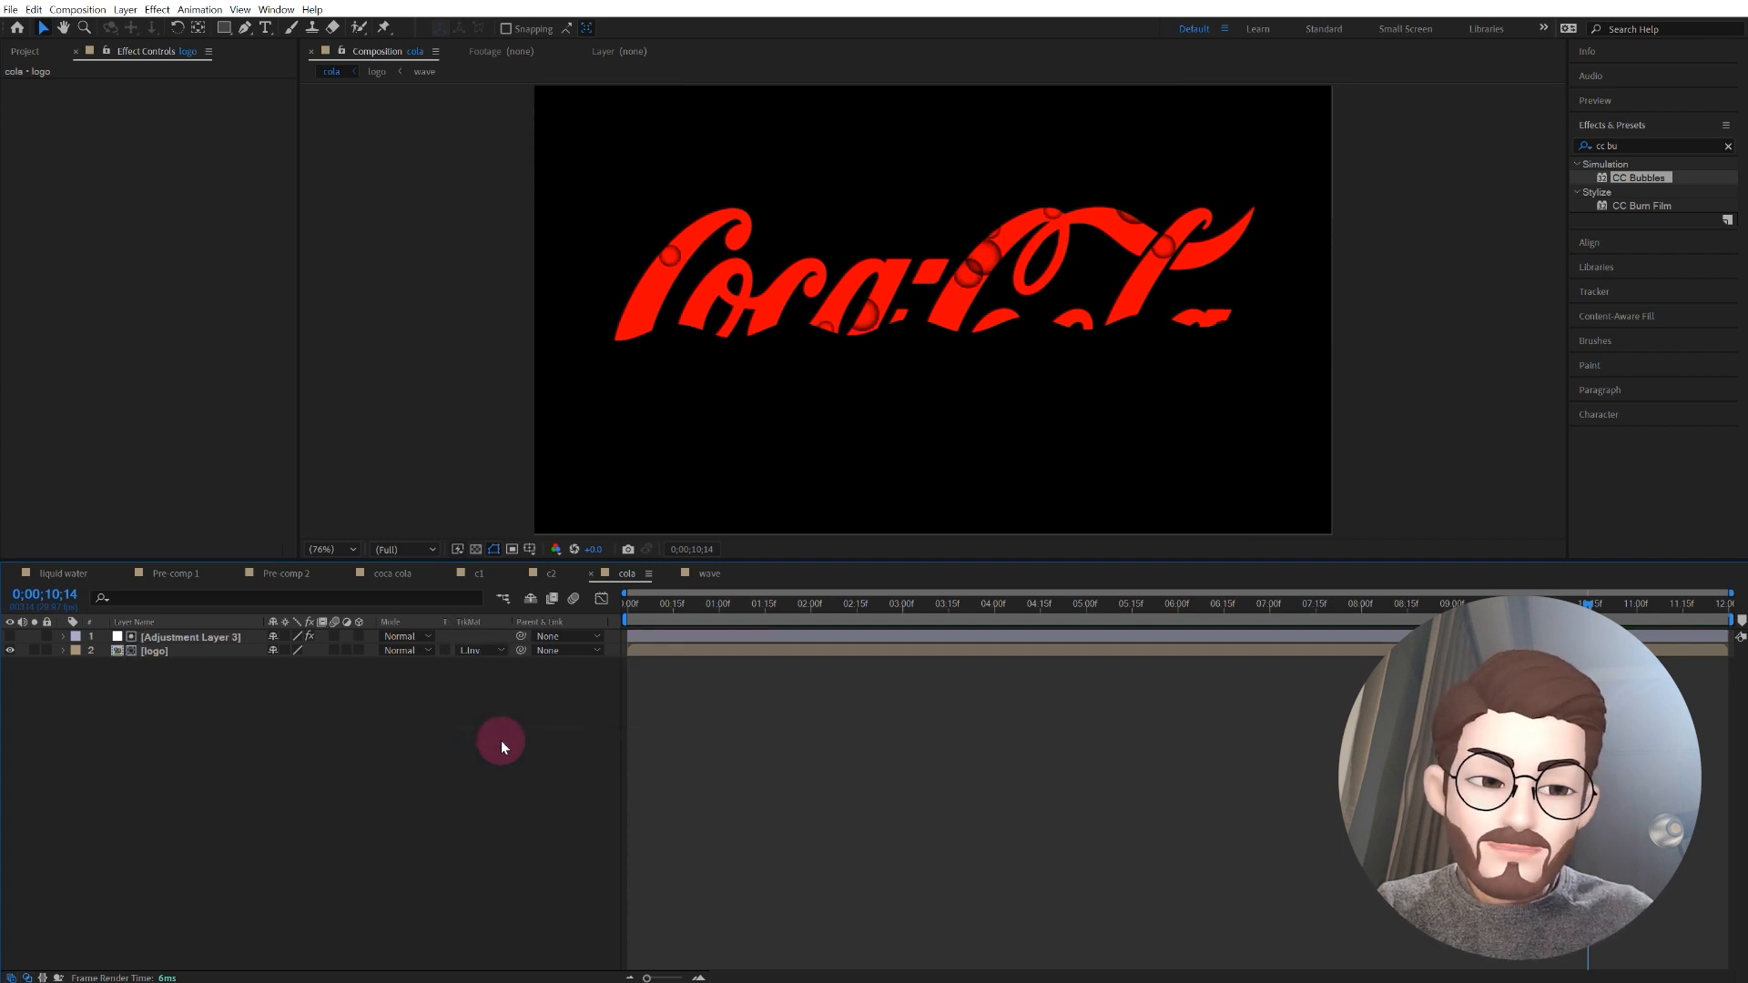
key("space")
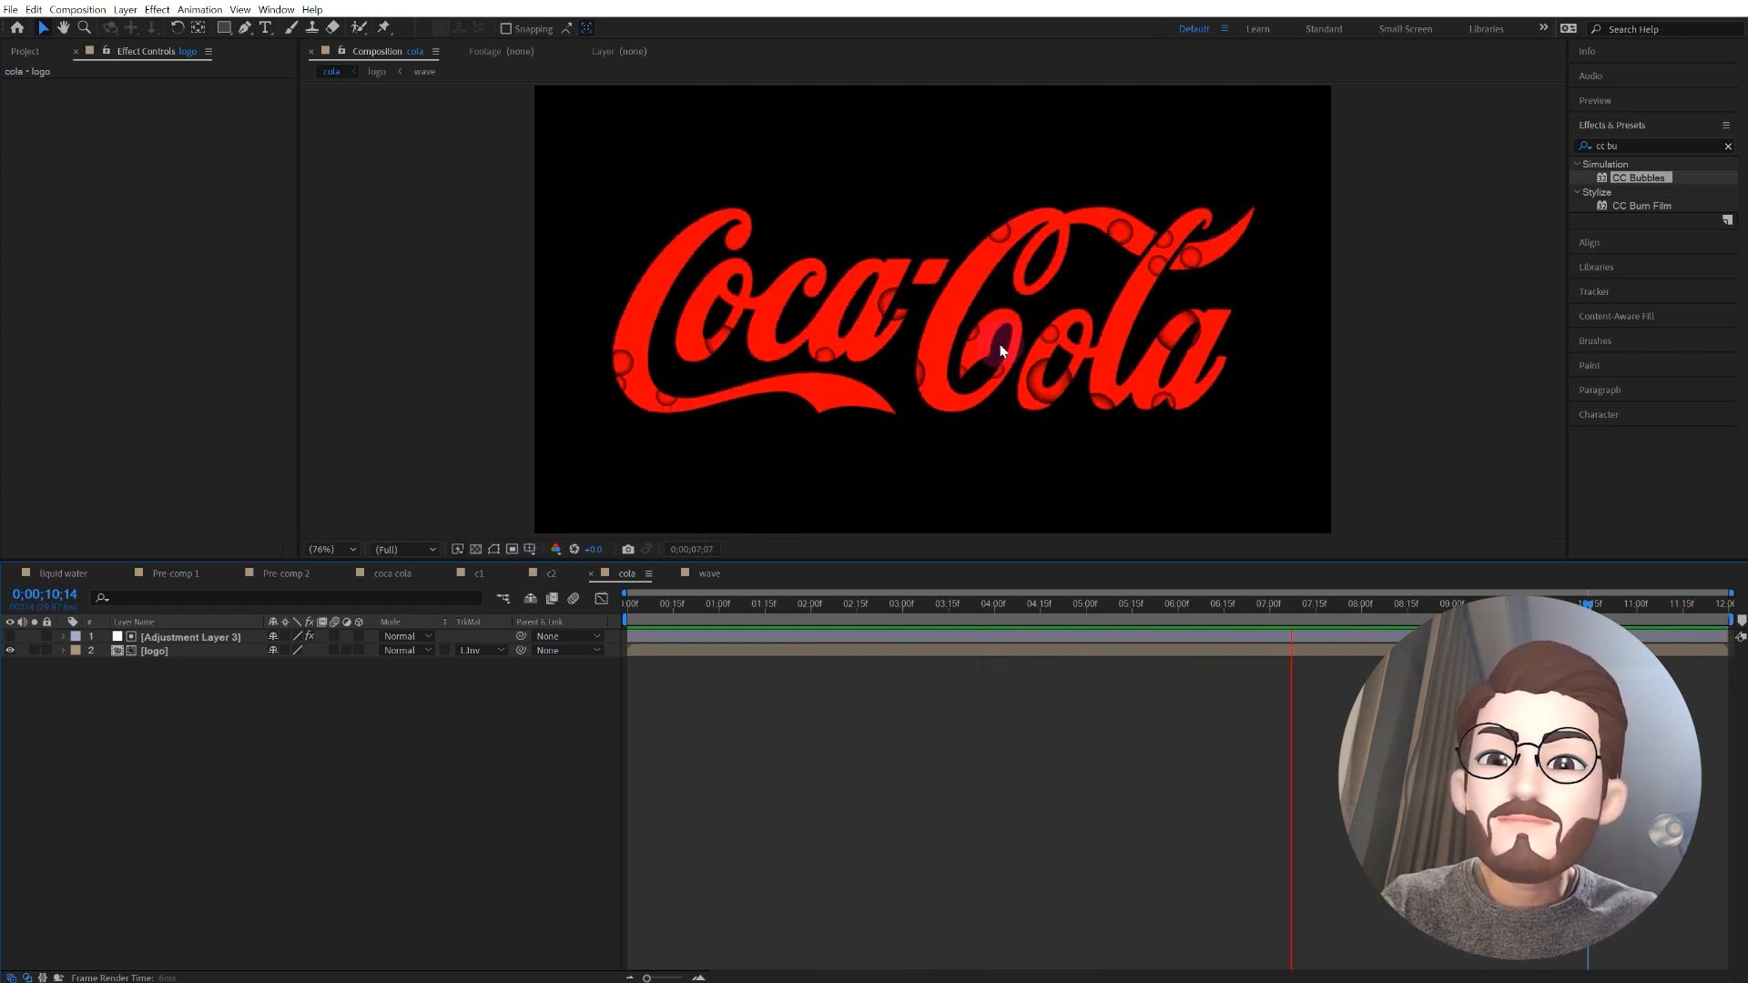
key("space")
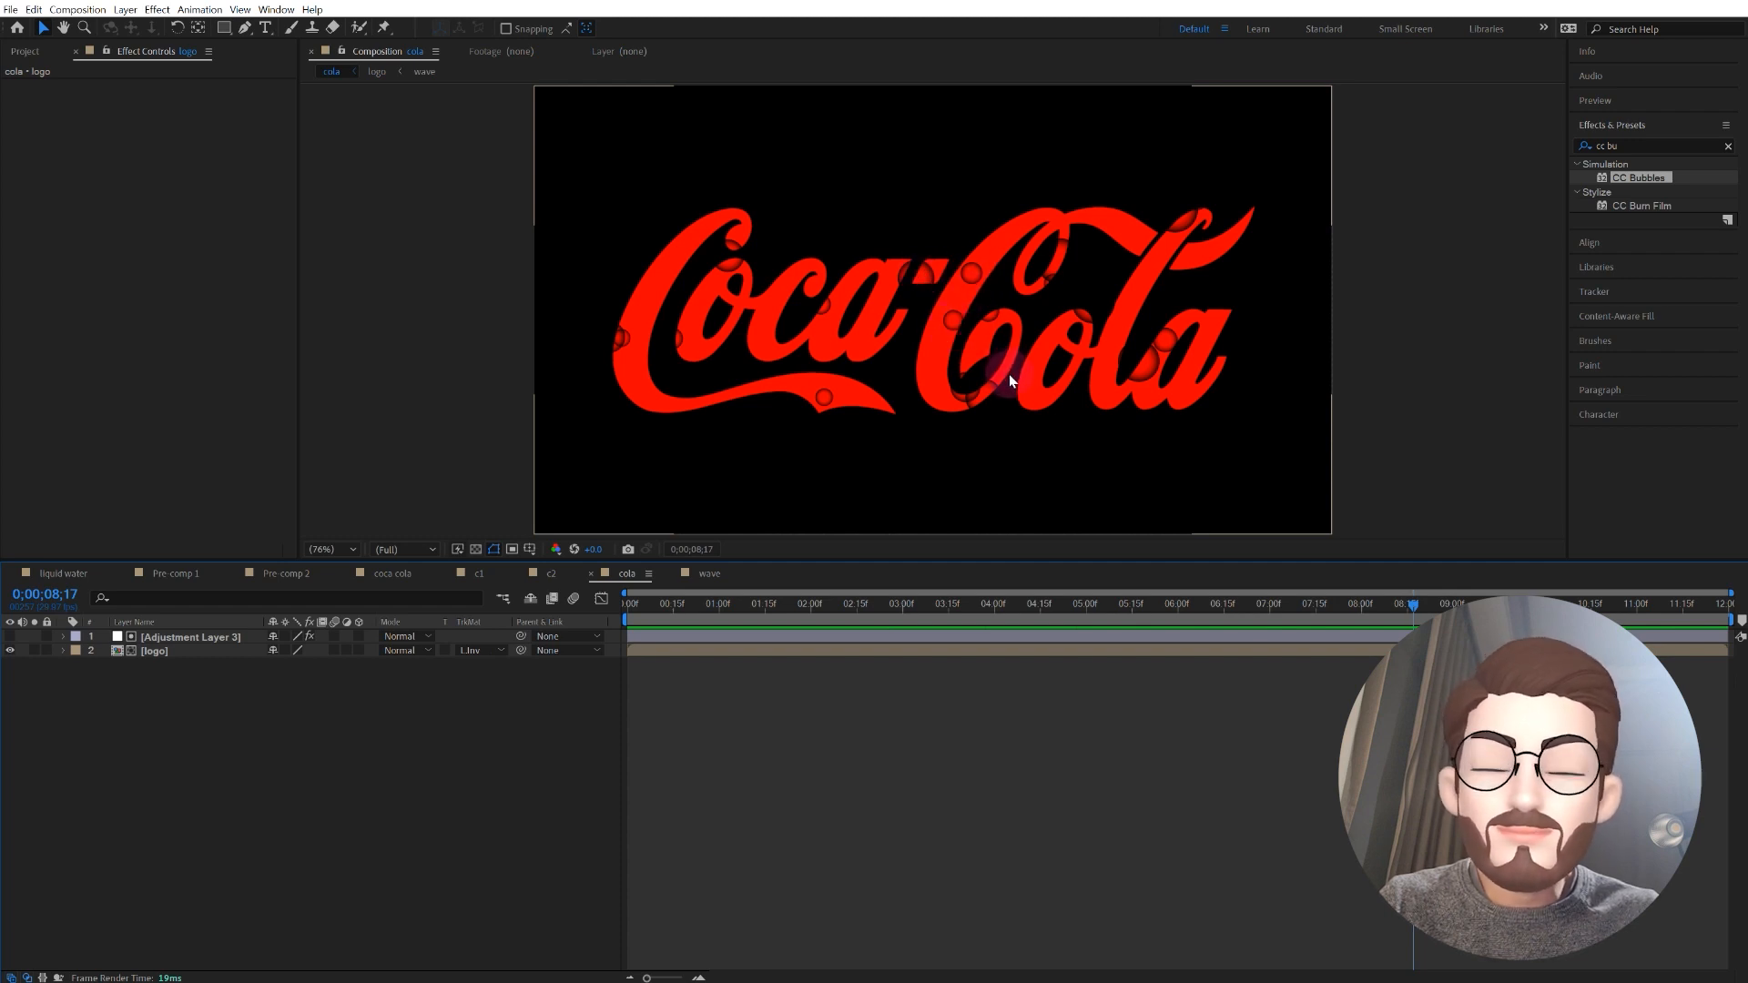
Step: Set the Shading Type of the adjustment layer's CC Bubbles effect to None
left_click(192, 639)
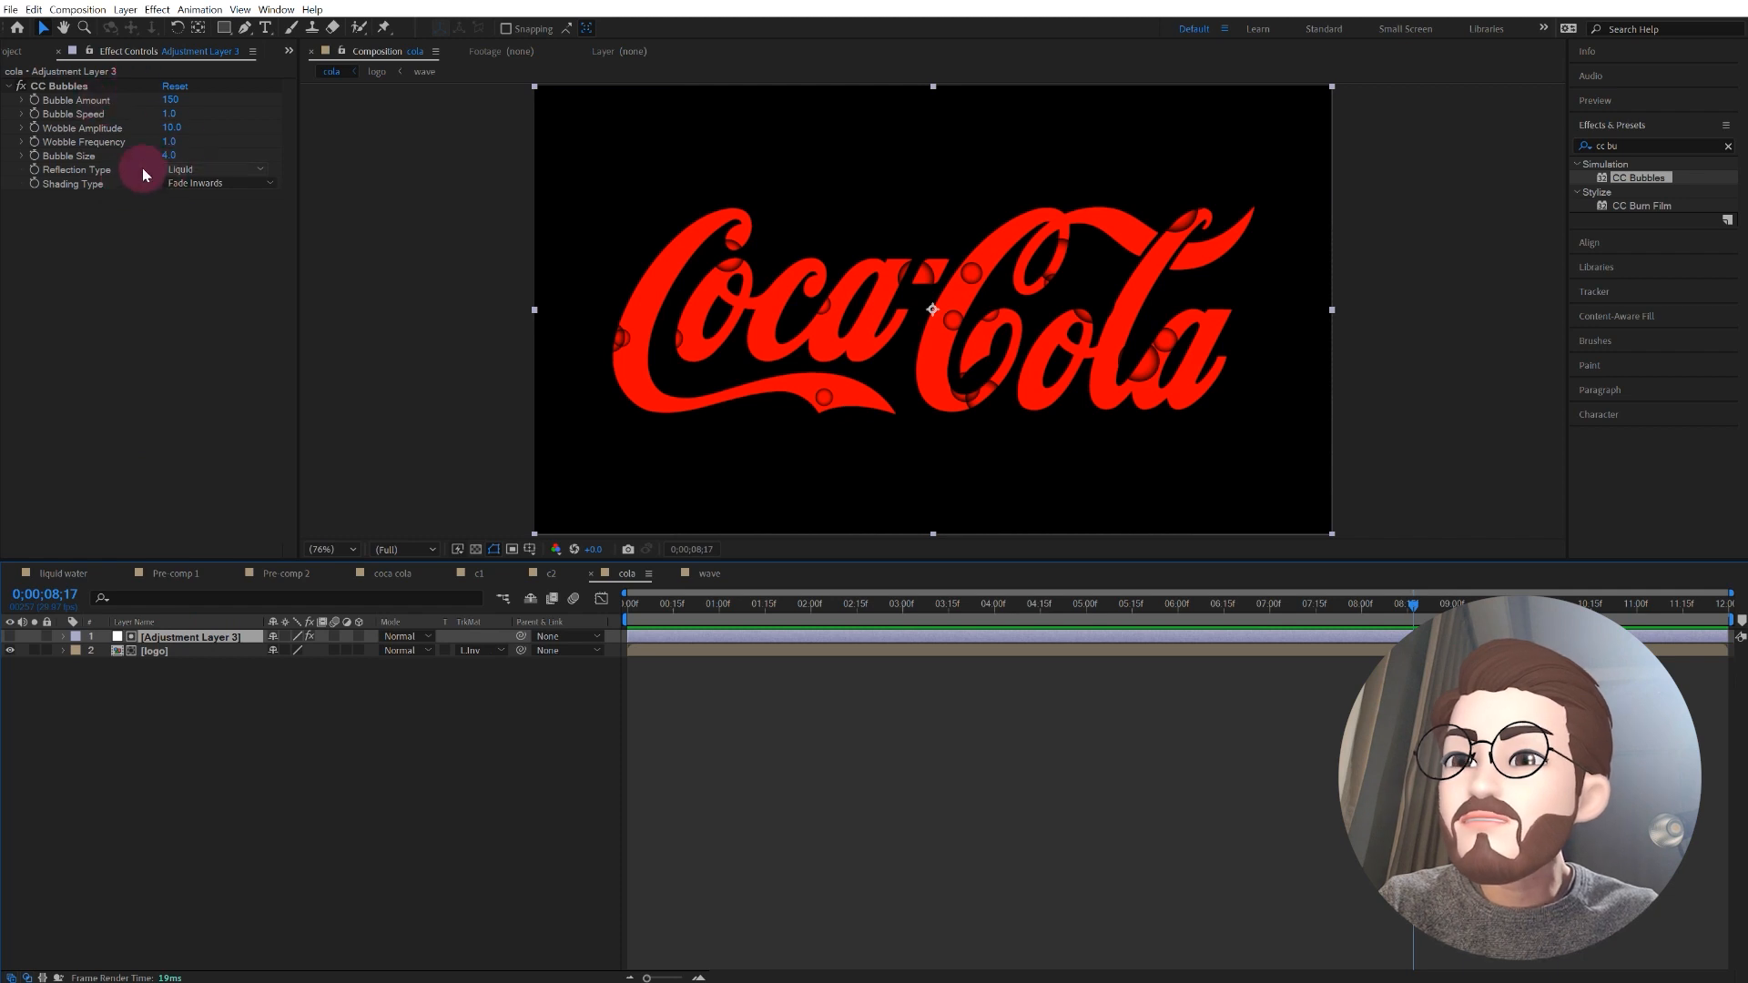
left_click(200, 183)
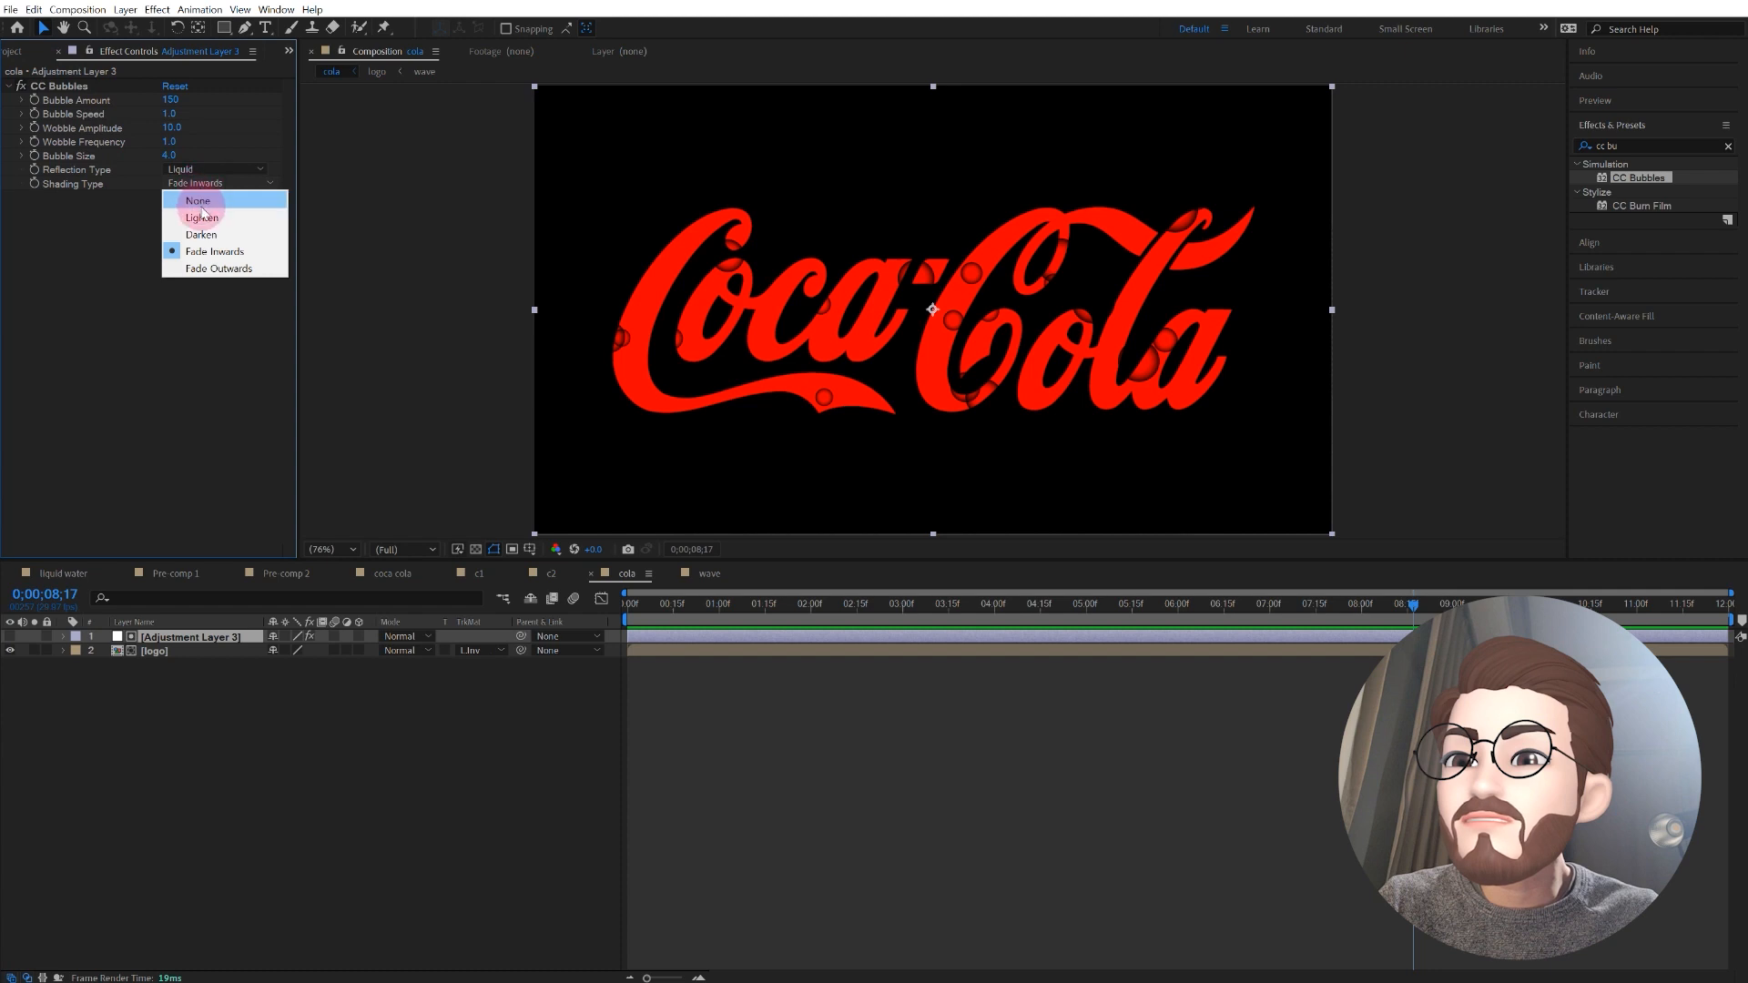
left_click(205, 202)
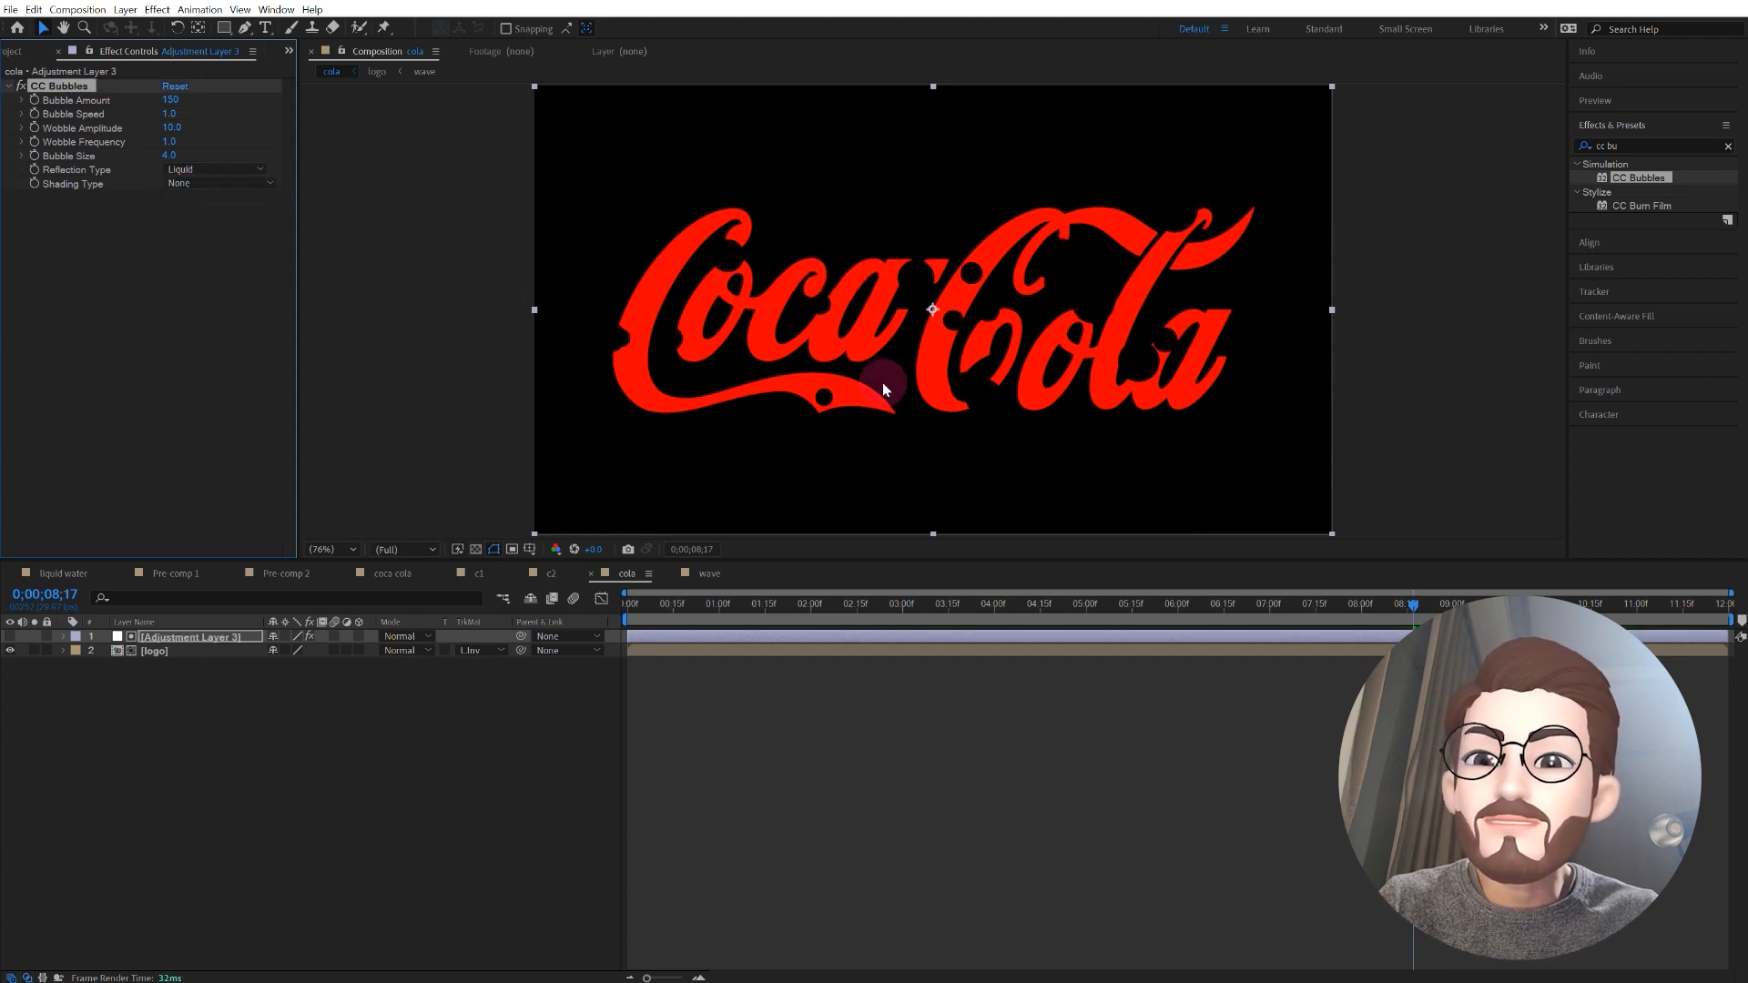
Step: Create a dark royal blue solid with 1080 px height and place it below the logo layer as the background
left_click(417, 697)
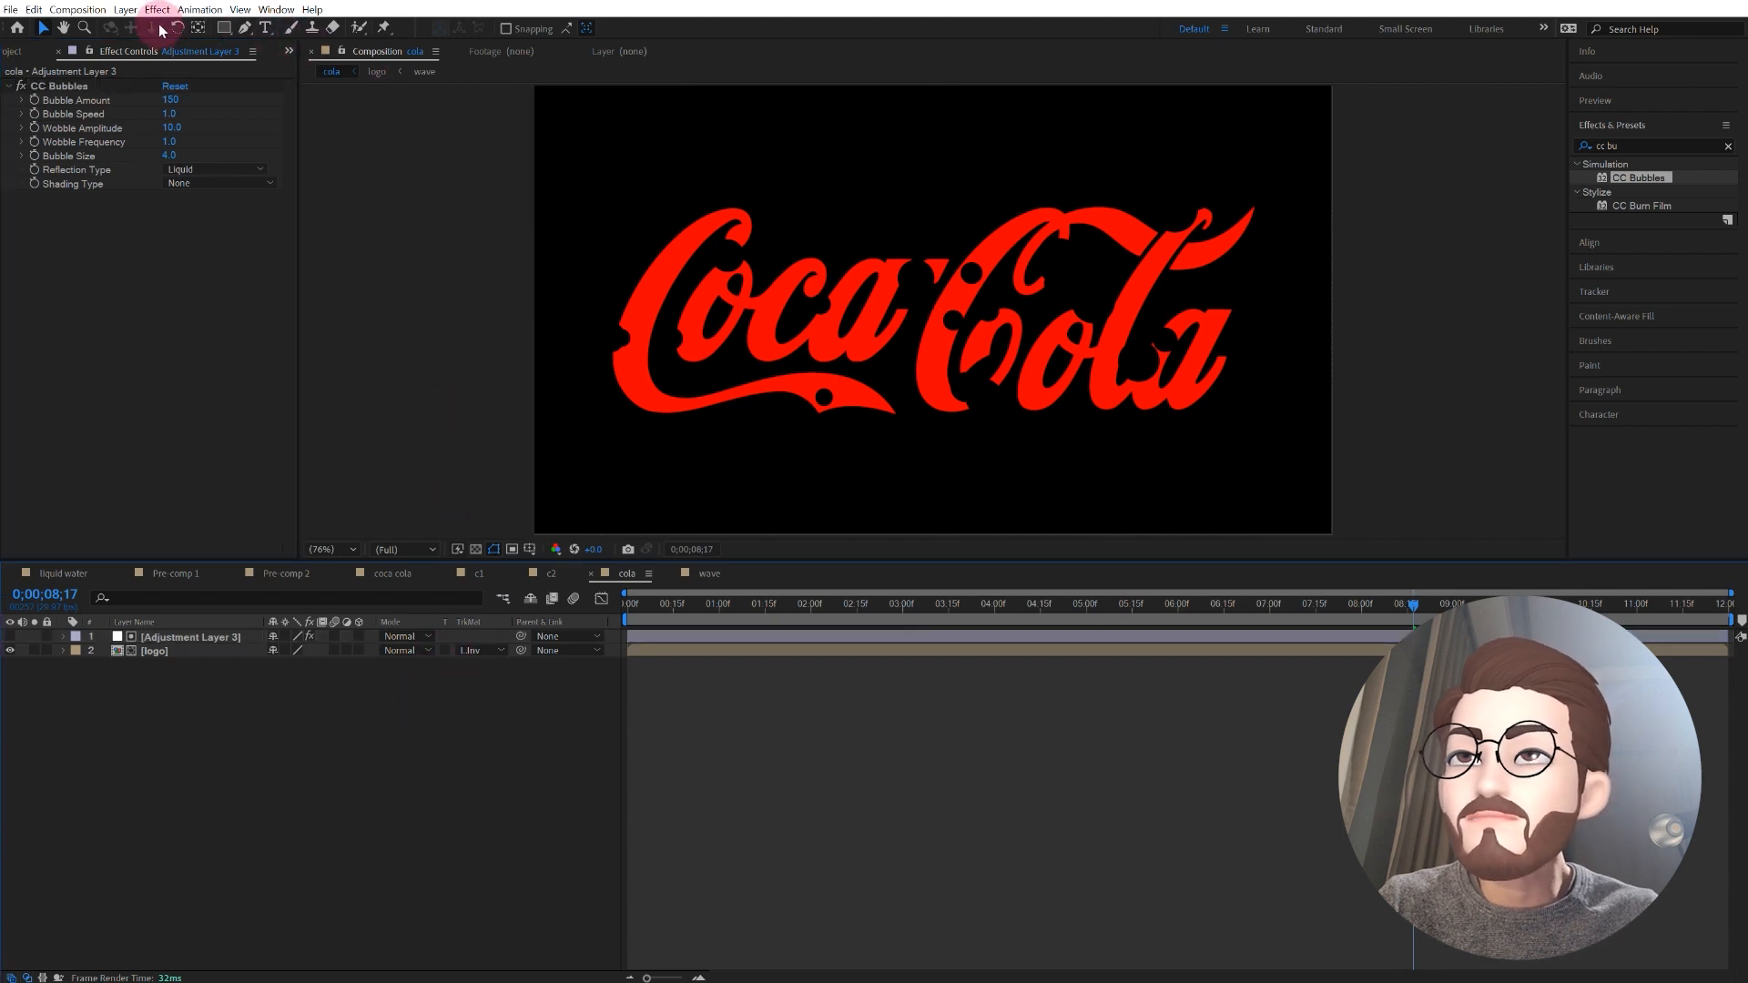
left_click(126, 10)
mouse_move(287, 28)
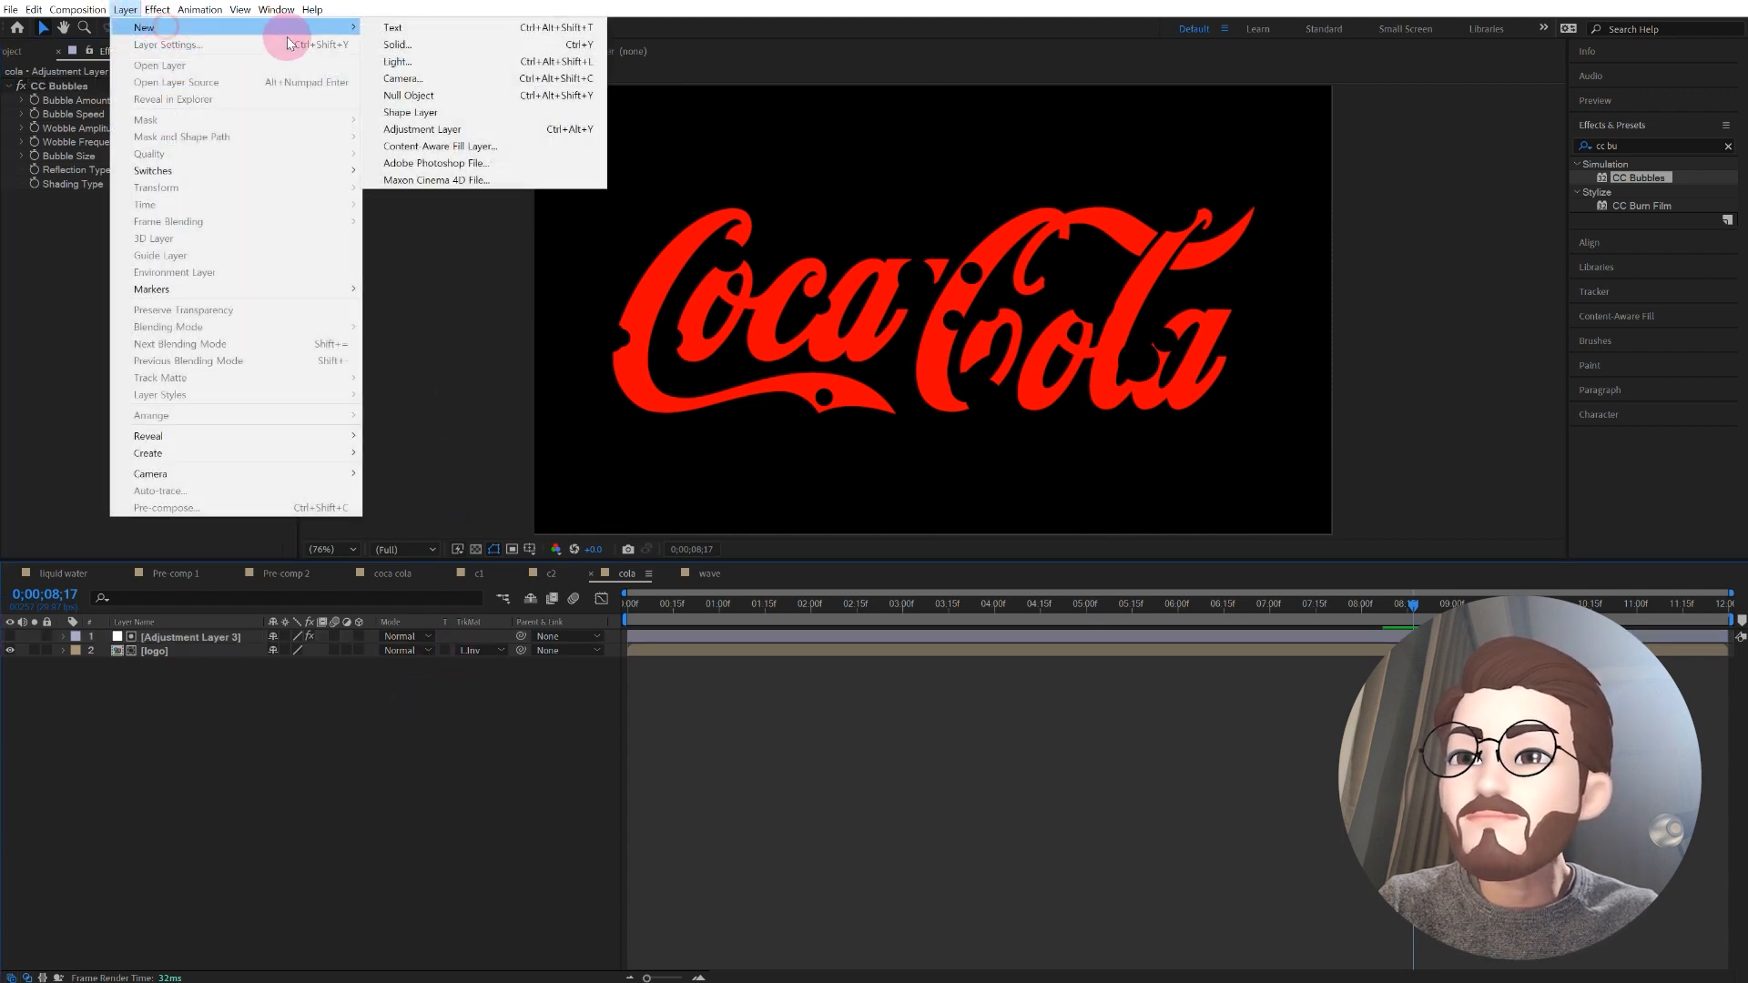
left_click(407, 52)
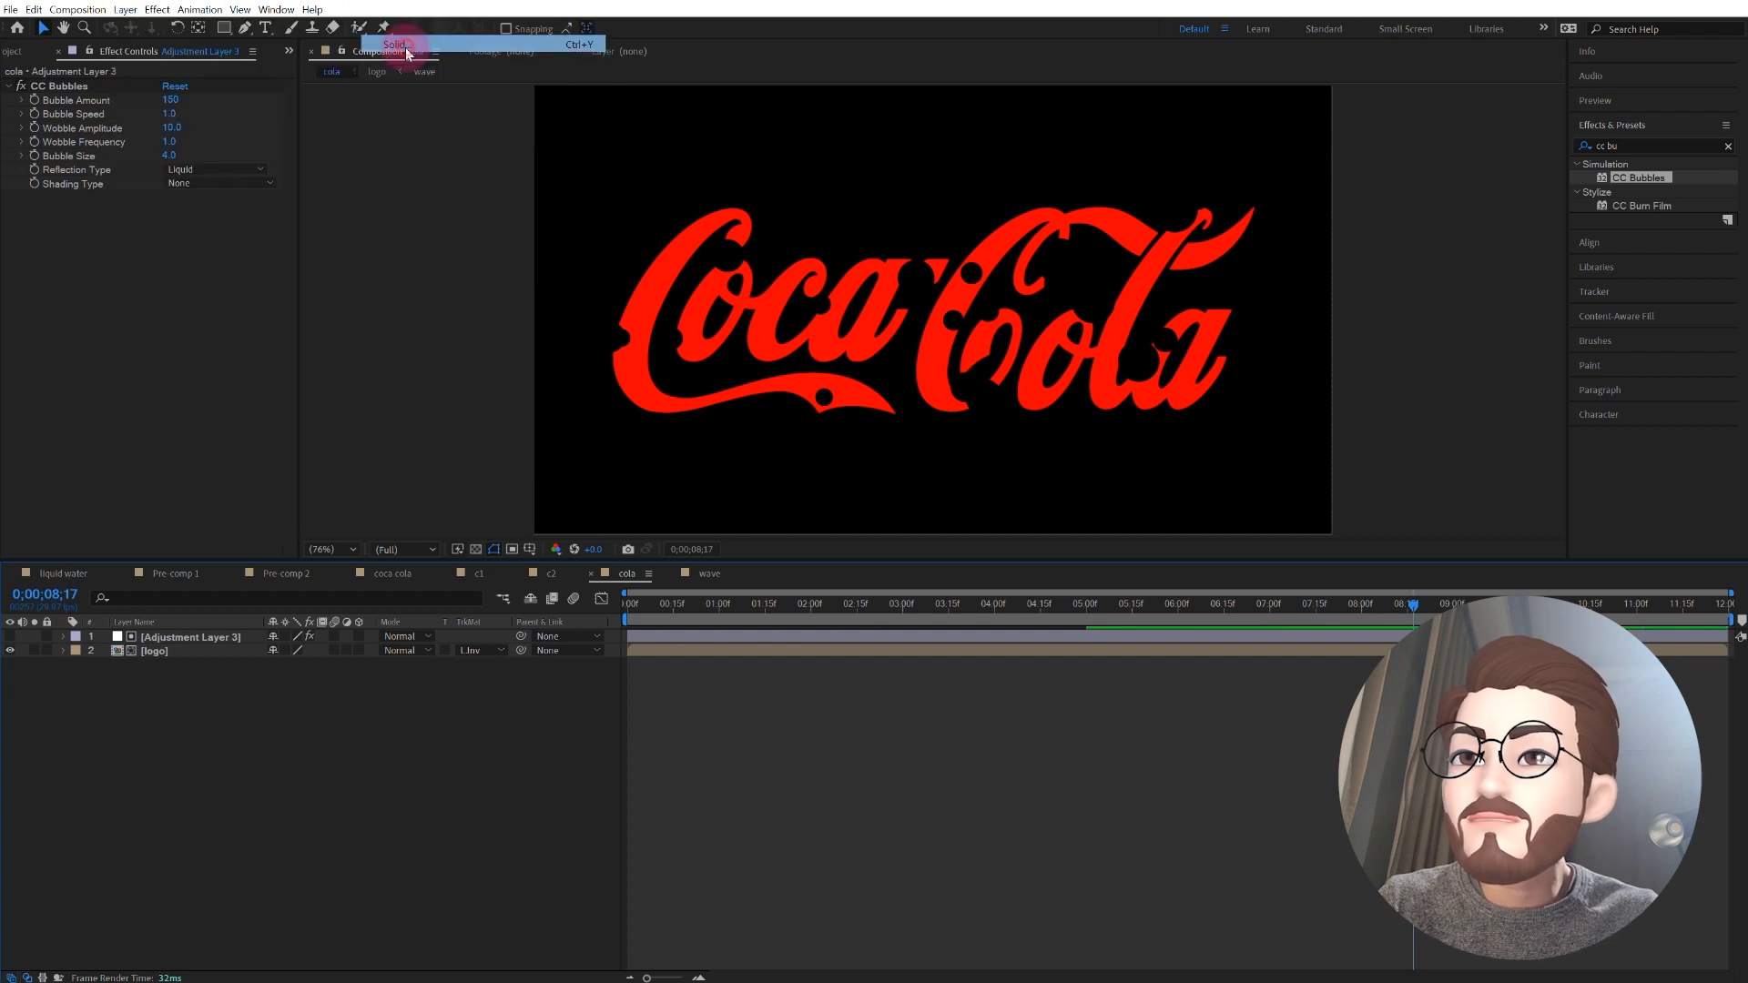
left_click(1091, 587)
left_click_drag(793, 729, 812, 726)
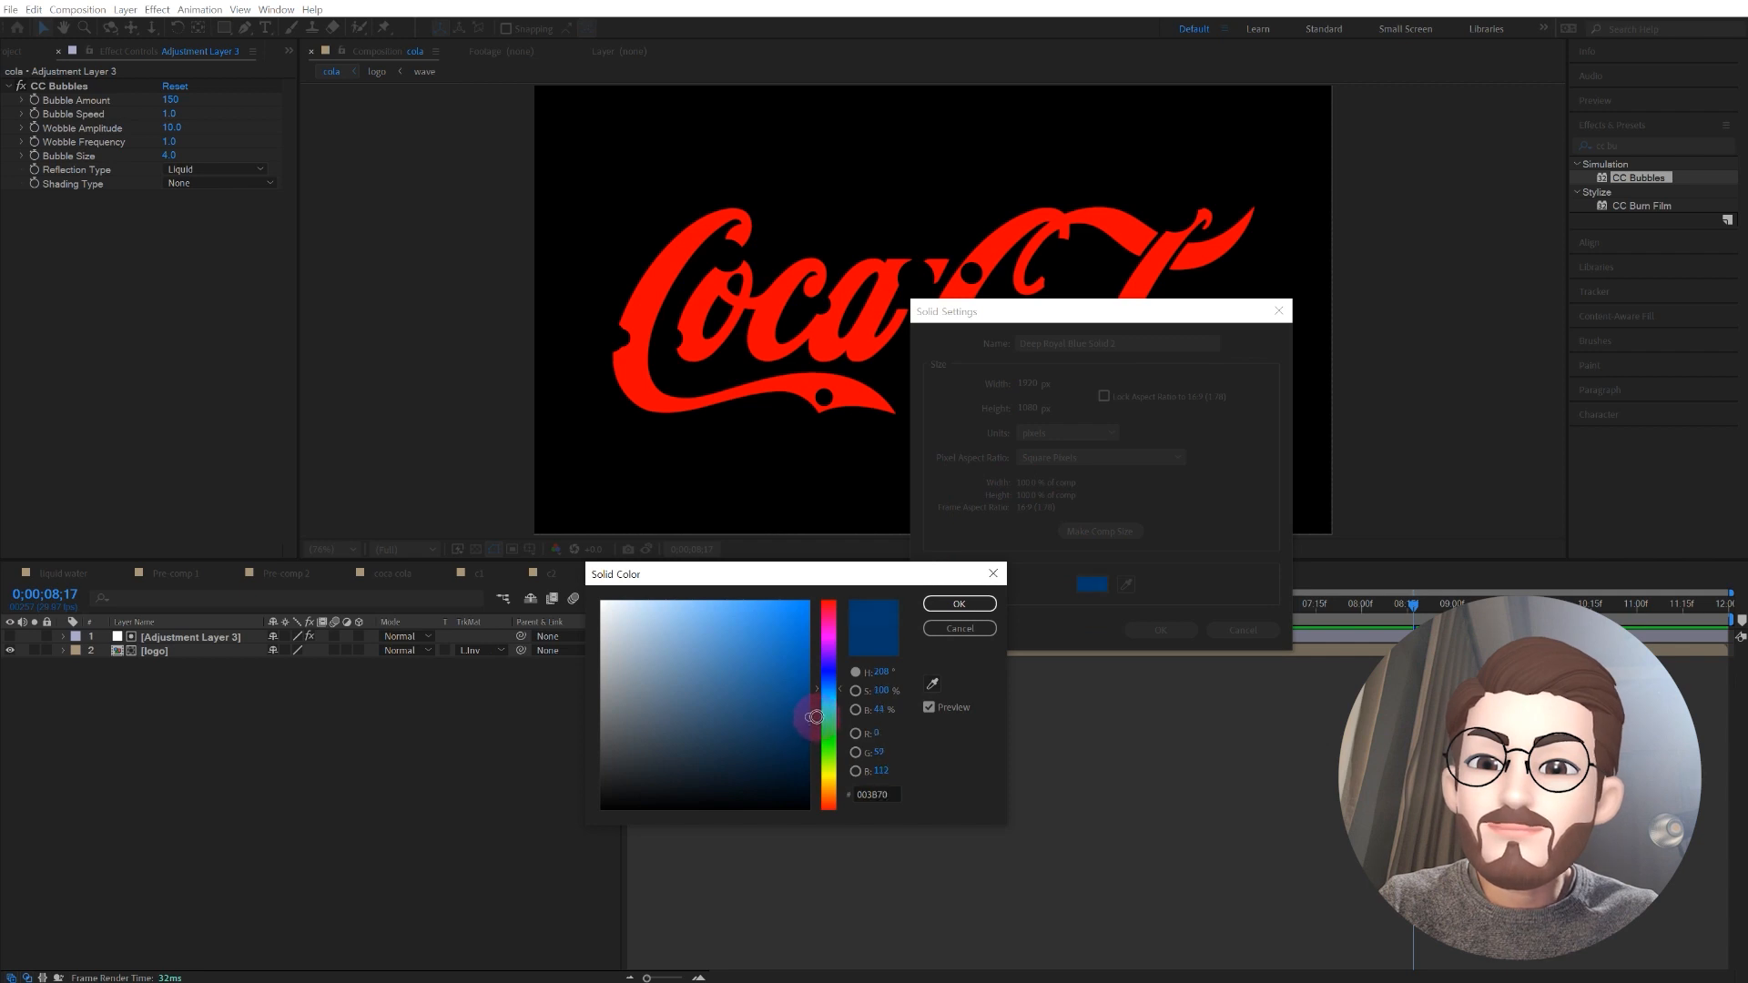
left_click(952, 605)
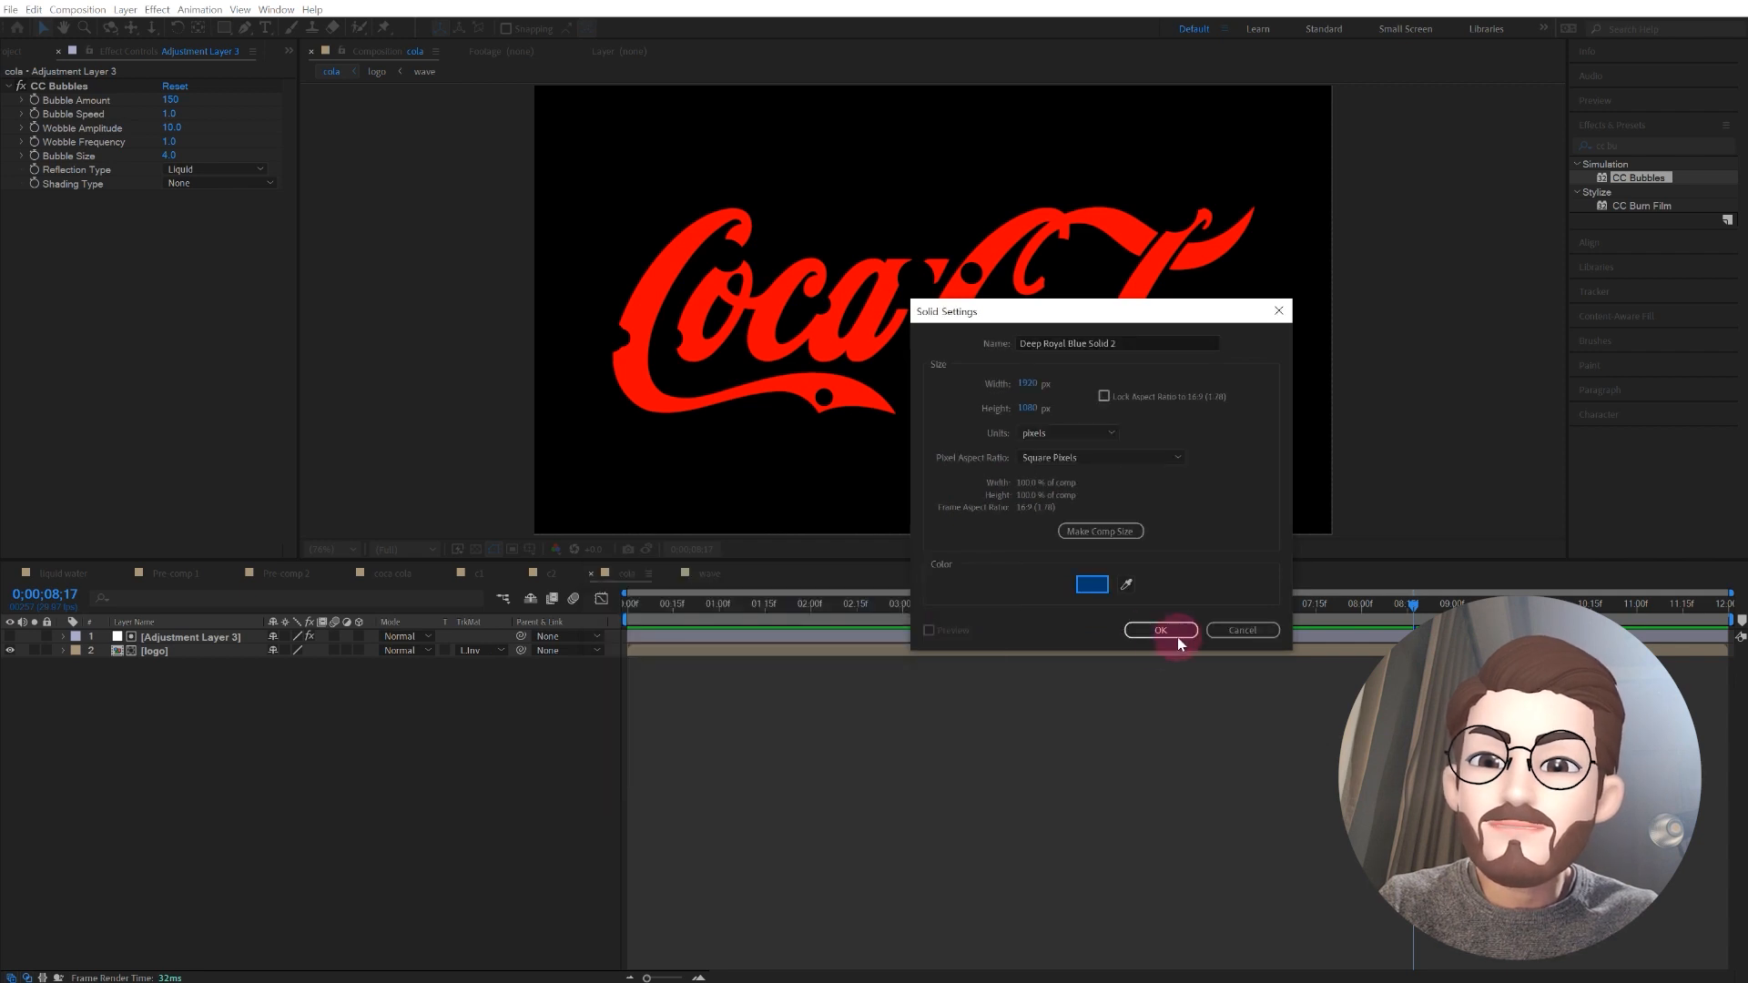
left_click(1173, 628)
left_click_drag(219, 637, 217, 695)
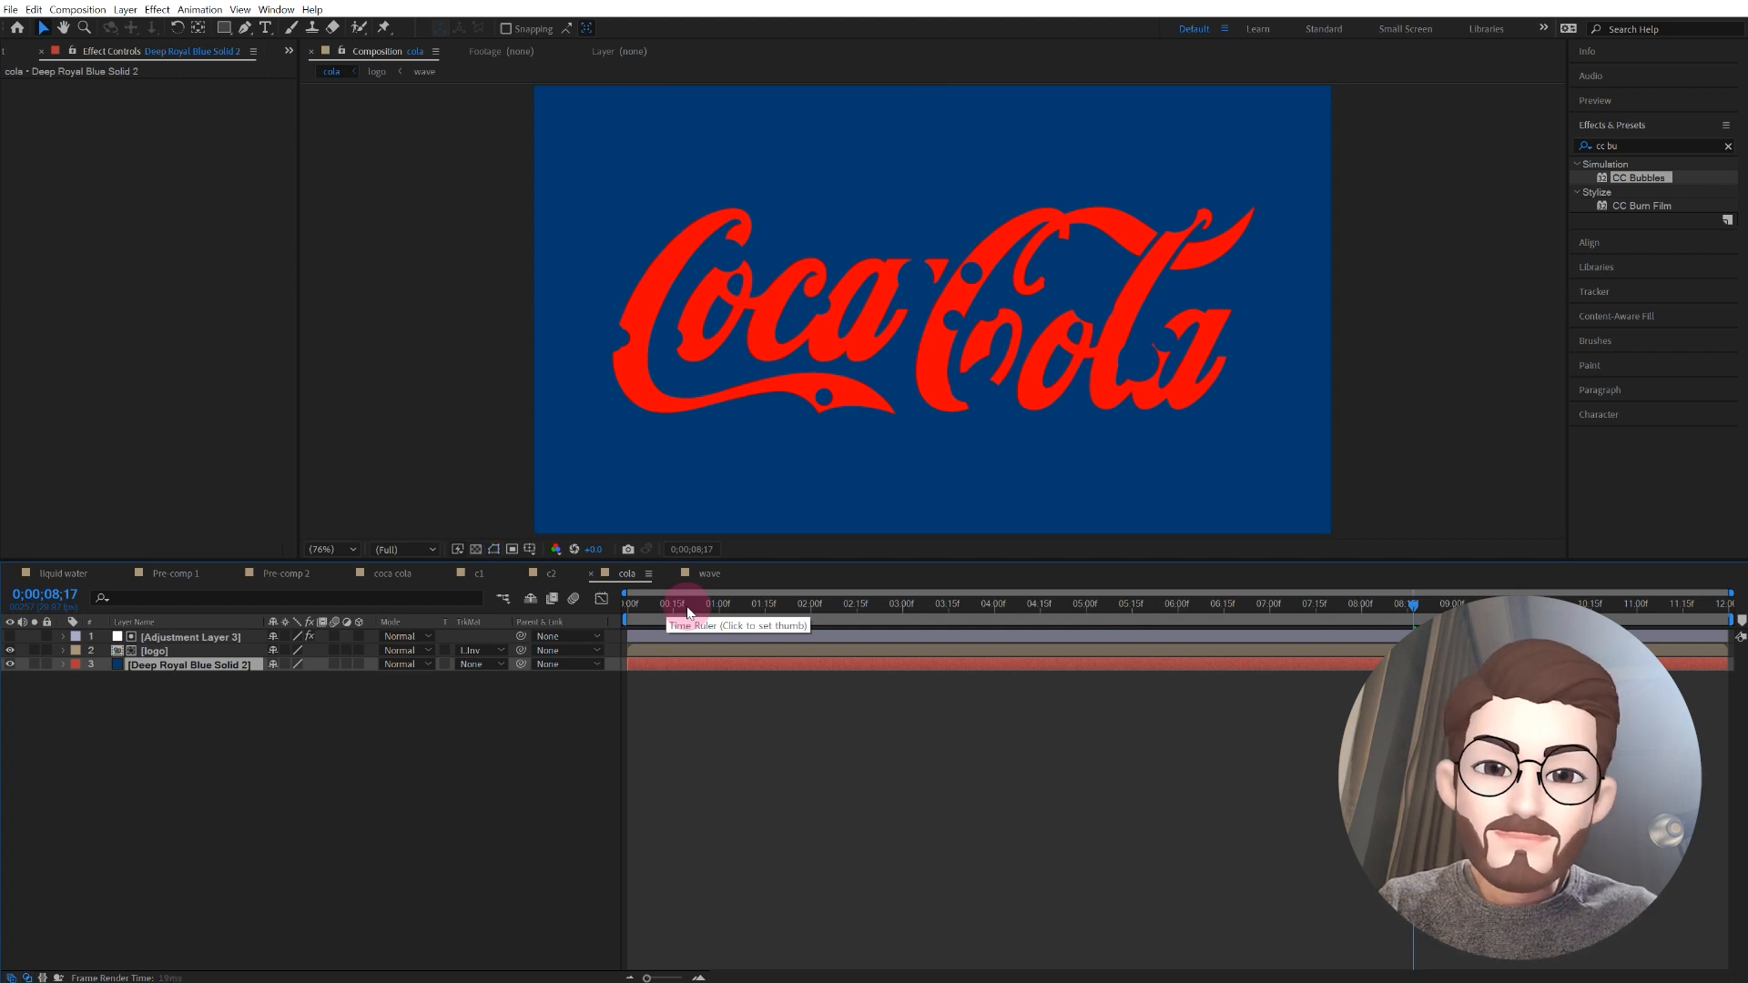
Step: Play and scrub through the animation to check the bubble cut-outs against the blue background
key("space")
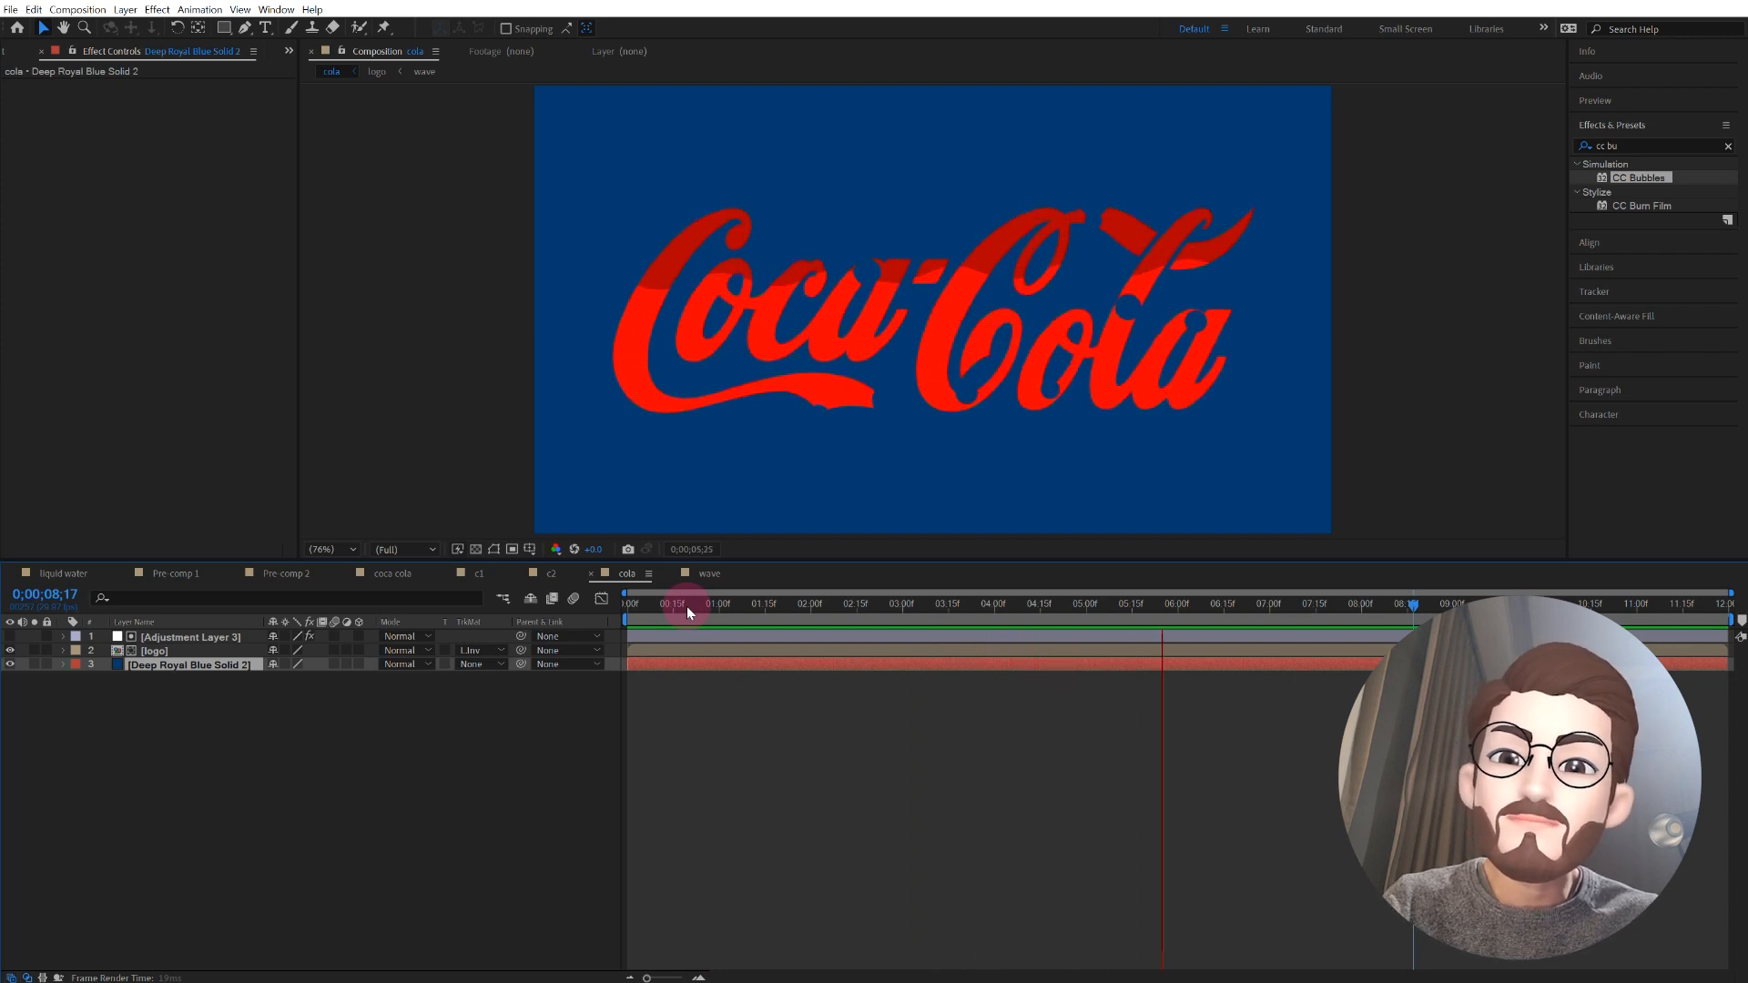
key("space")
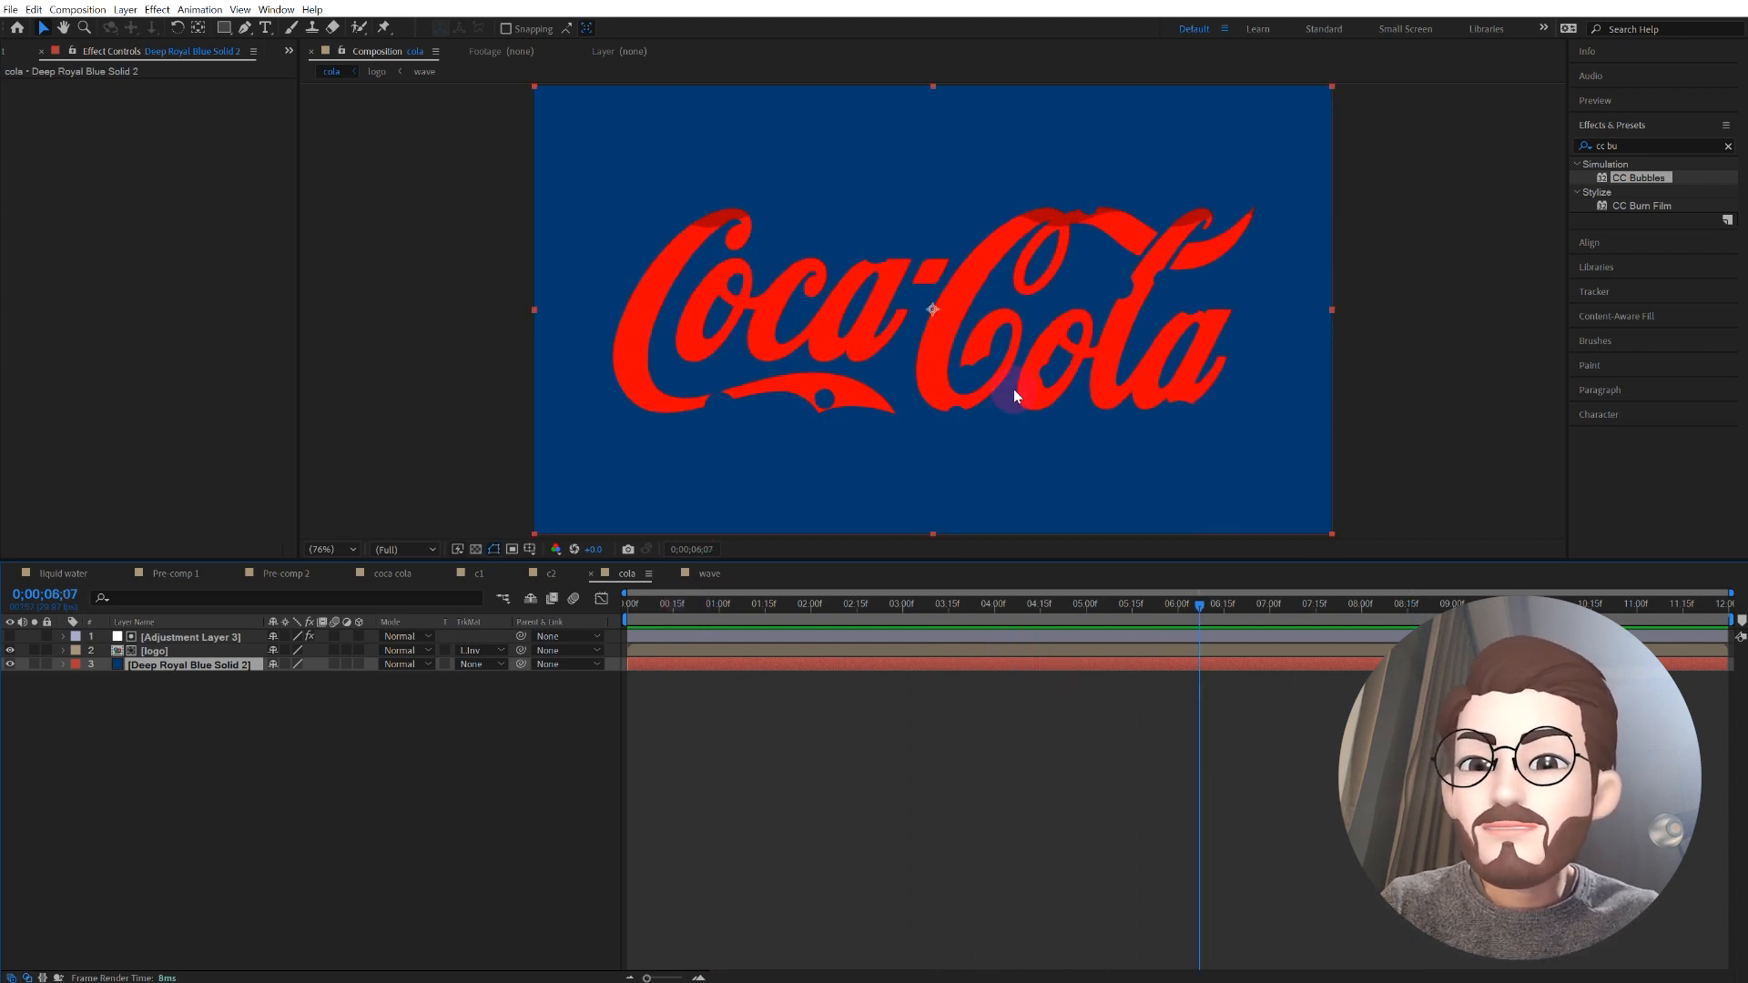
left_click_drag(1127, 608, 1220, 603)
left_click_drag(854, 608, 1102, 610)
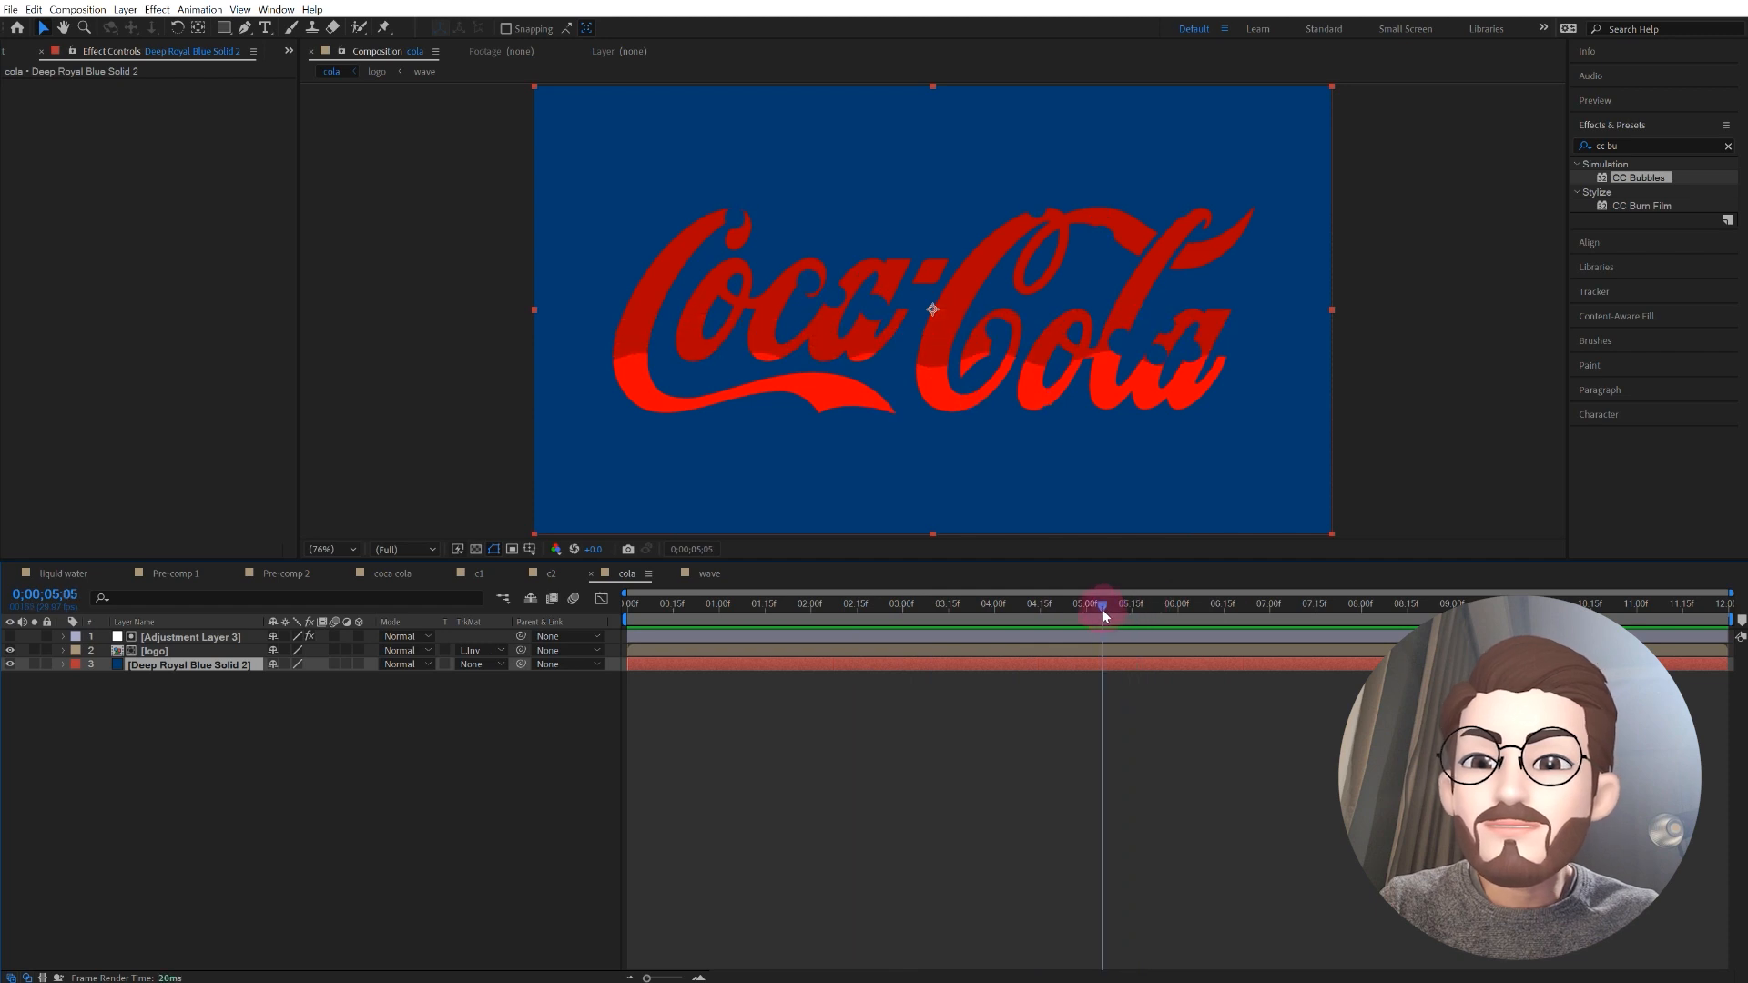
Step: Keyframe the CC Bubbles Bubble Amount at the start of the composition with a value of 0
left_click(220, 636)
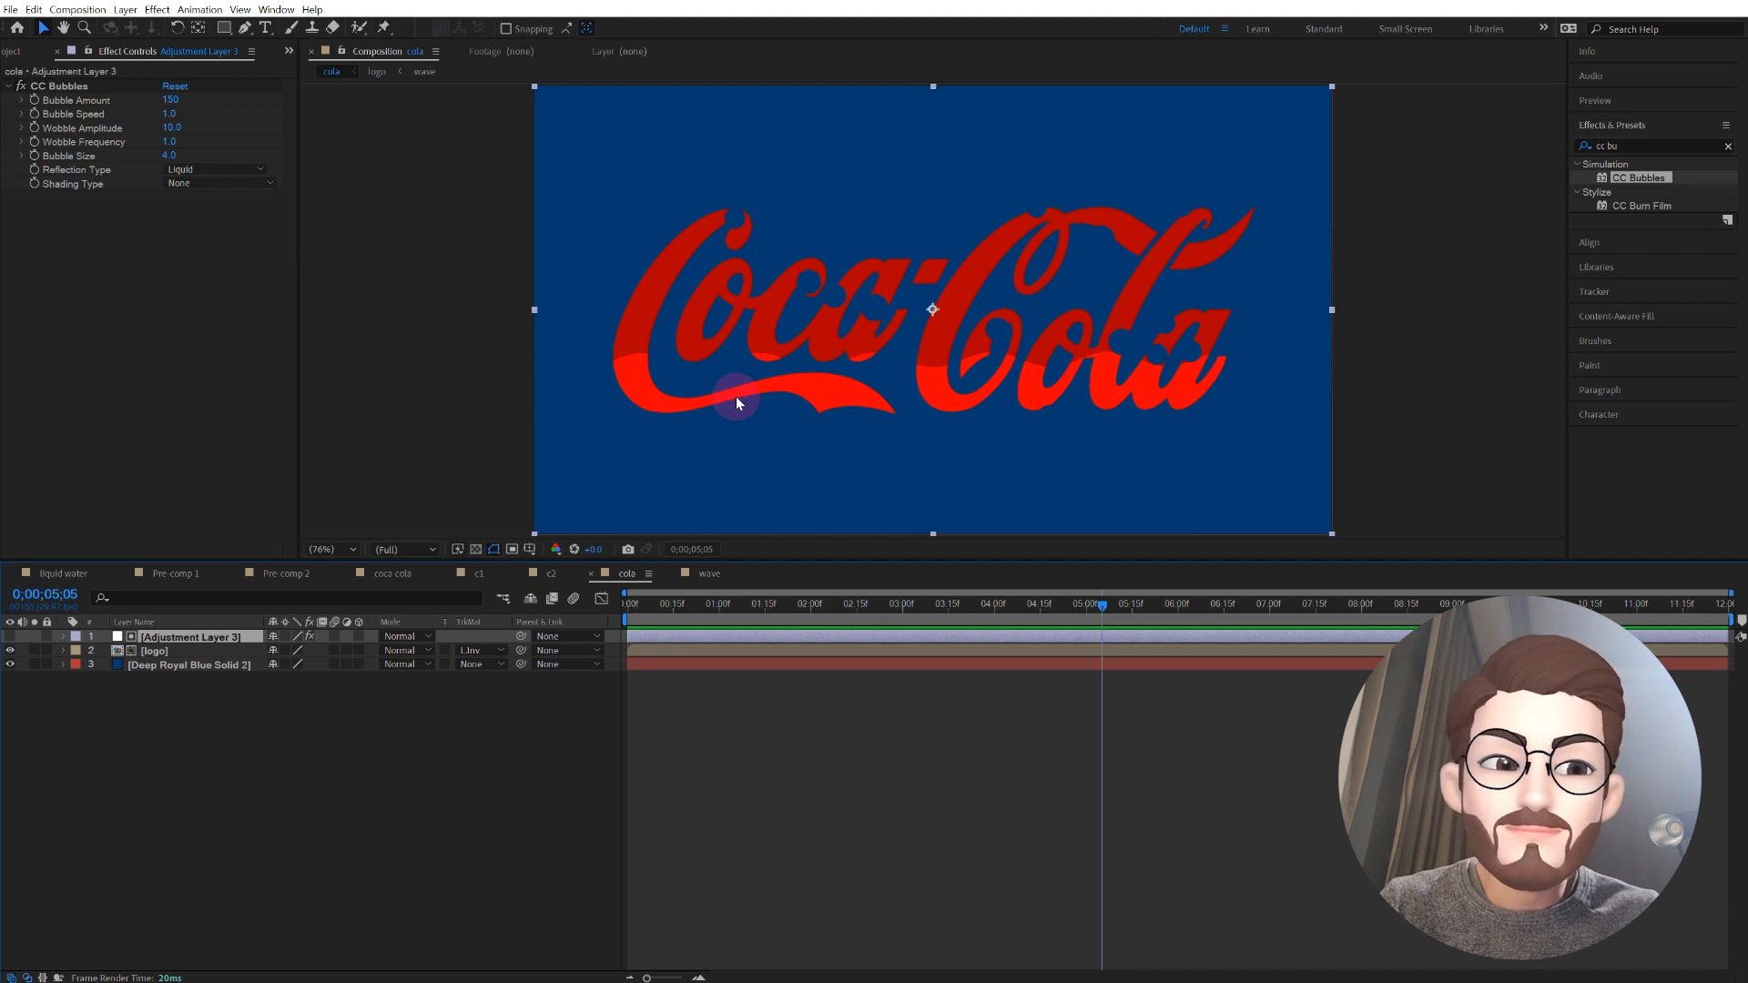
key("Home")
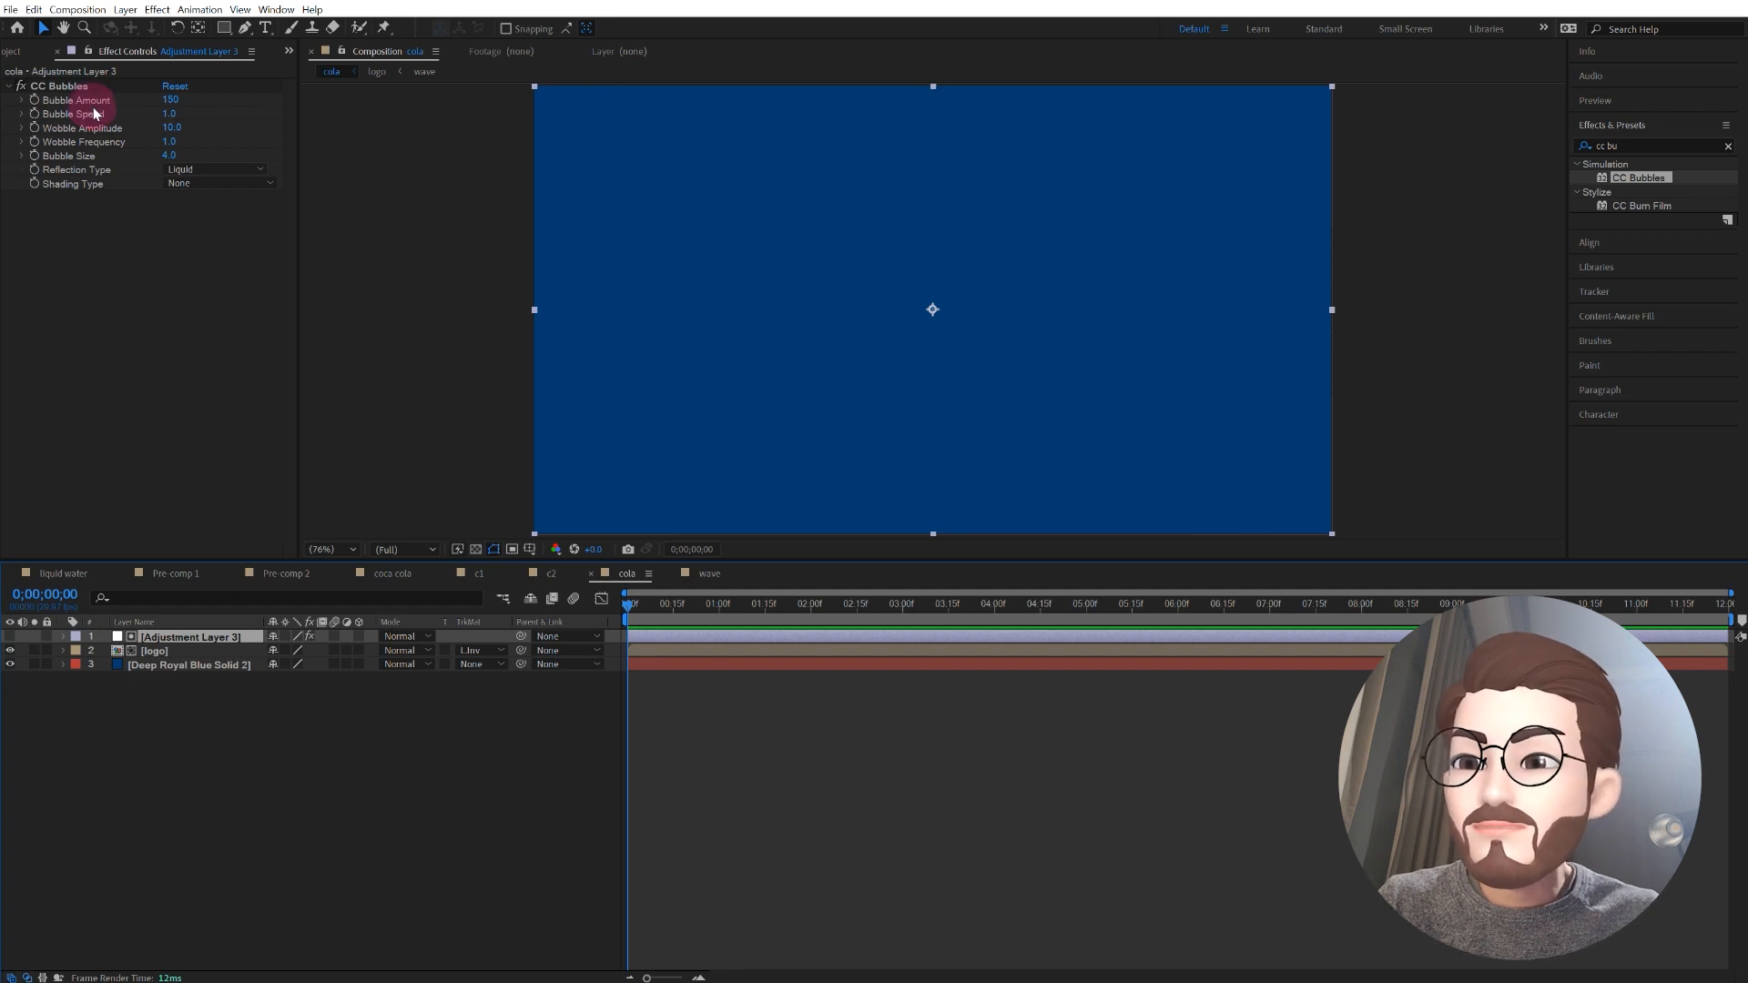
left_click(33, 100)
left_click(170, 100)
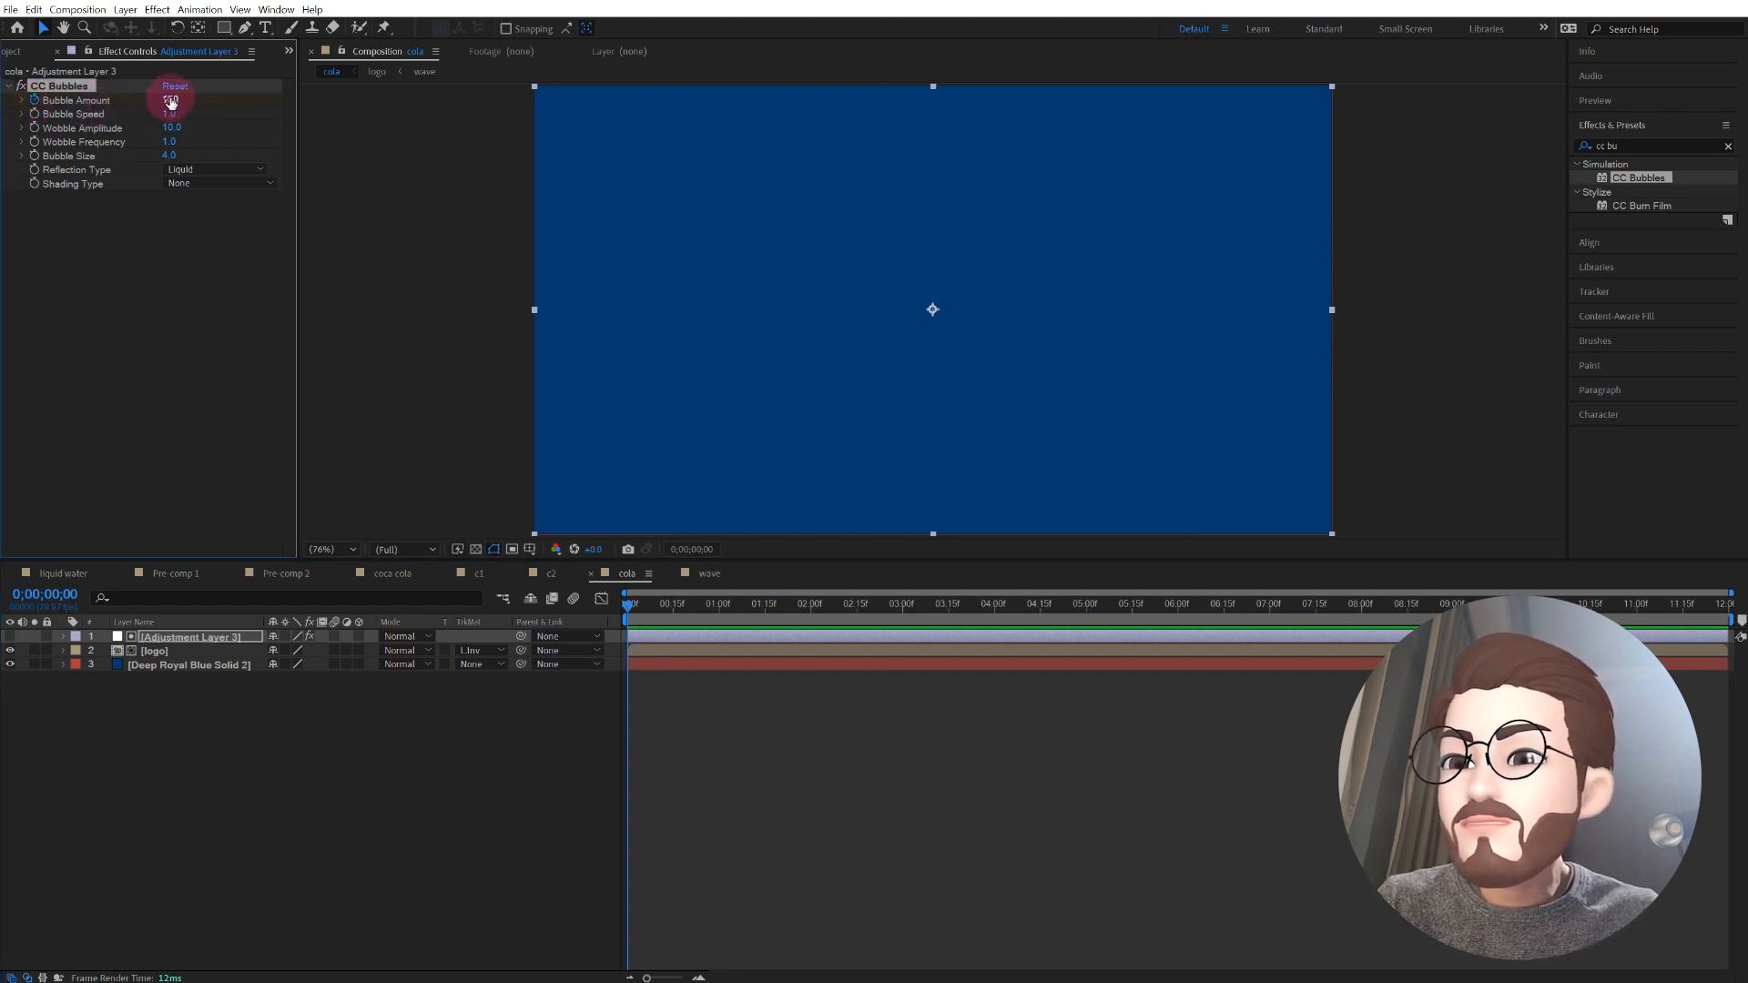
type("0")
key("Return")
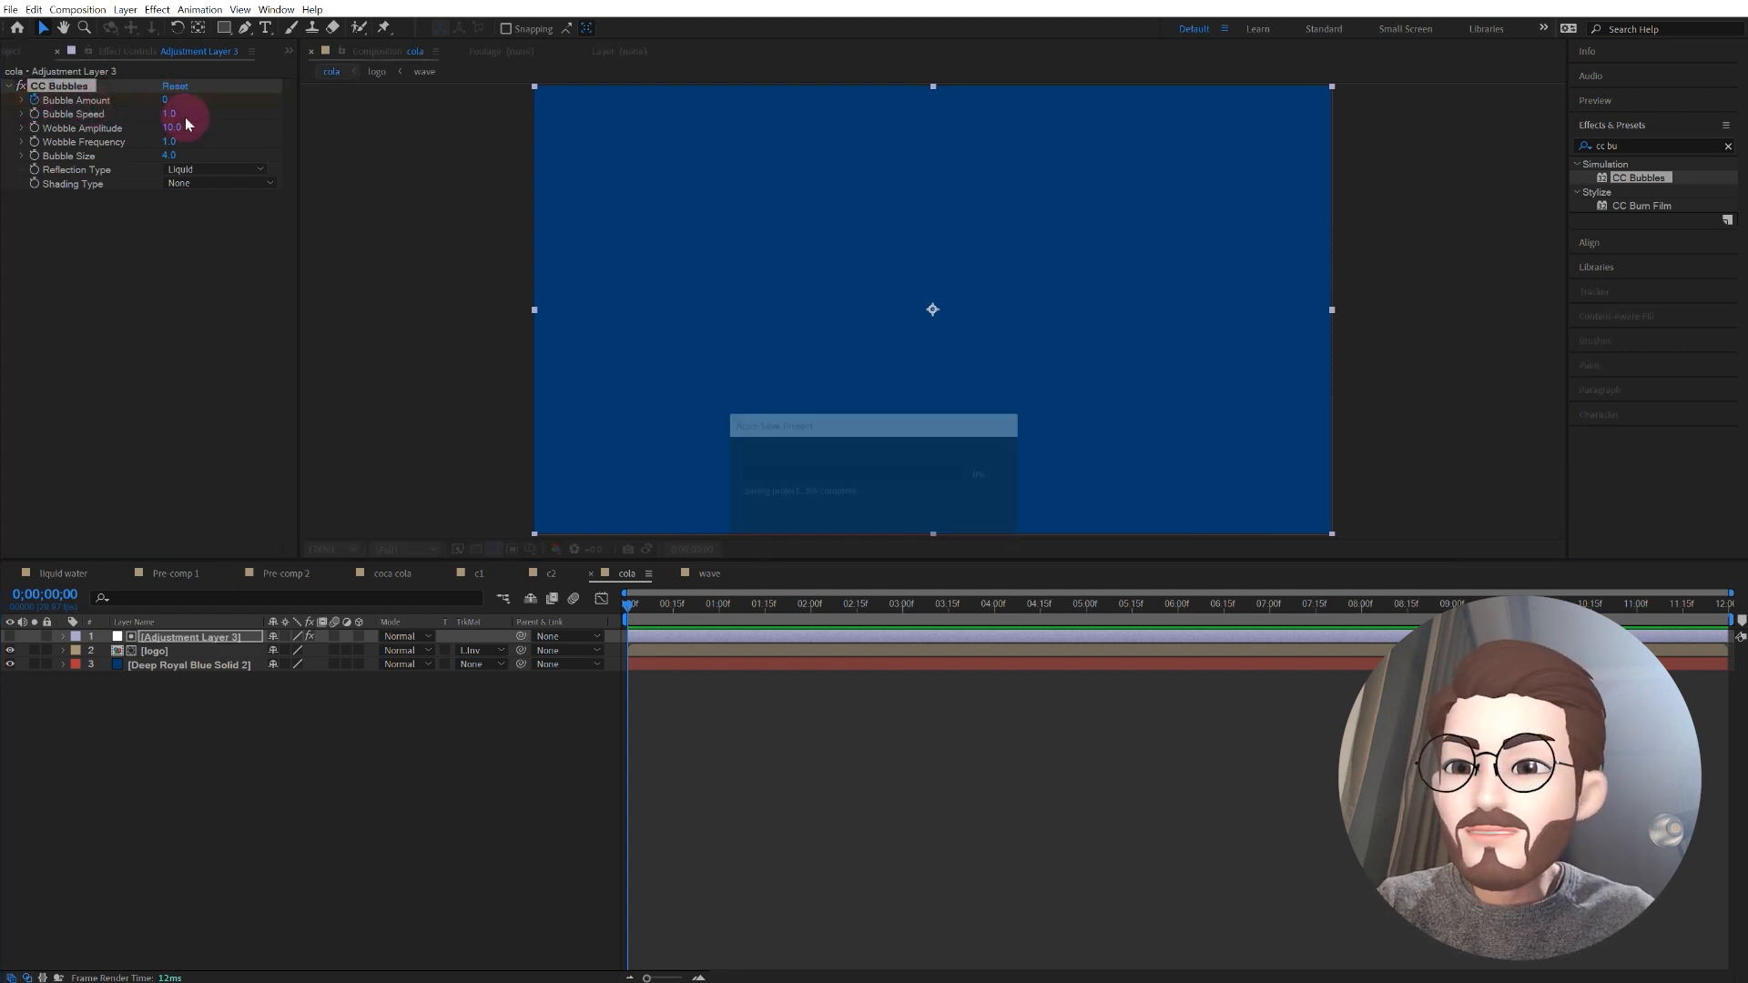
Step: Keyframe the CC Bubbles Bubble Amount at 8 seconds with a value of 500 and reveal the adjustment layer's keyframes
left_click_drag(633, 619, 1360, 627)
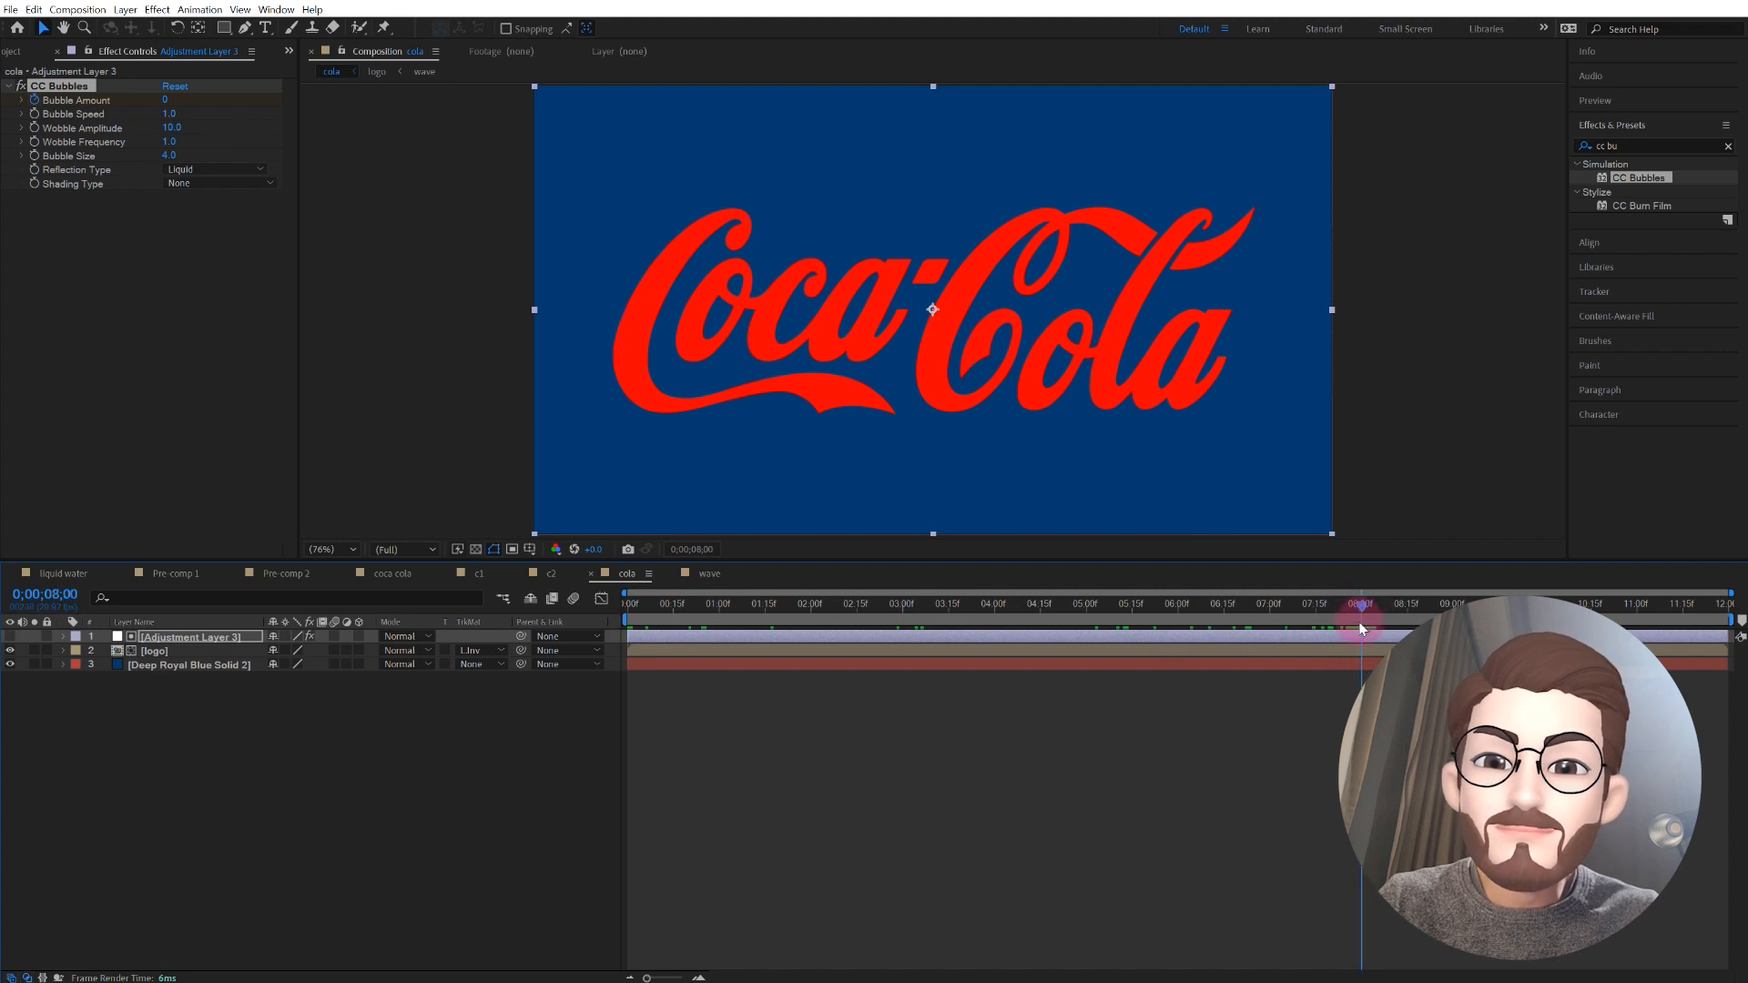
left_click(165, 102)
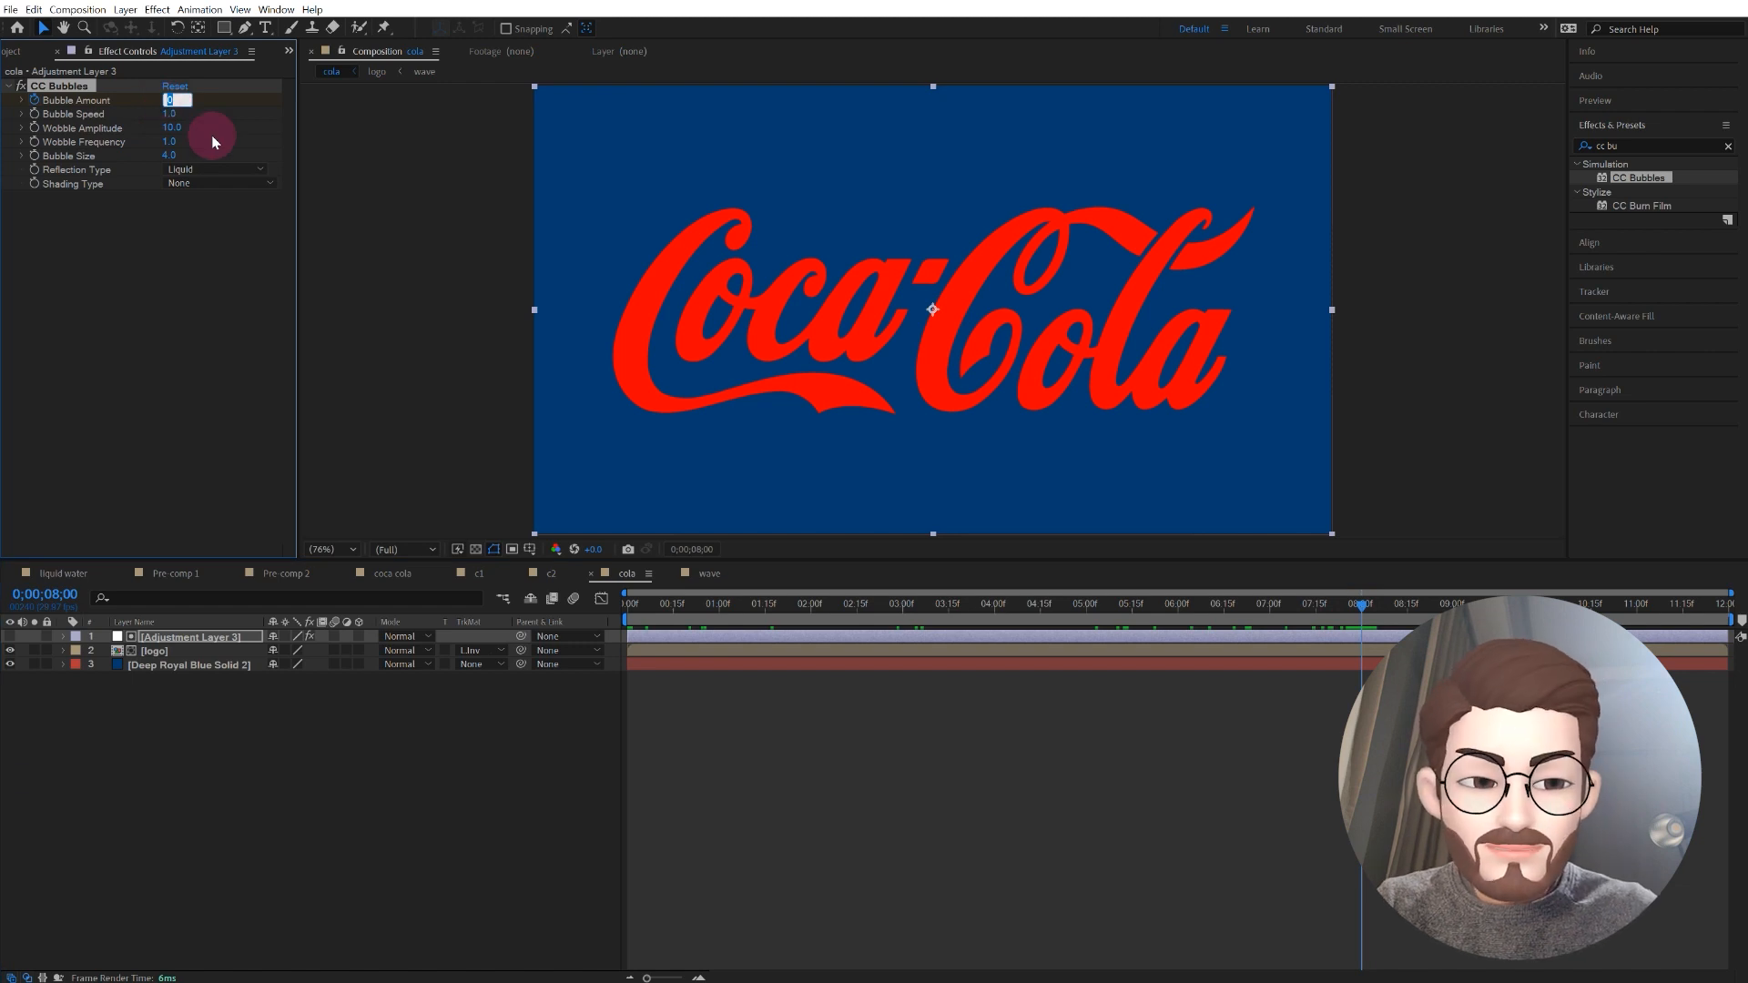
key("Return")
left_click(648, 237)
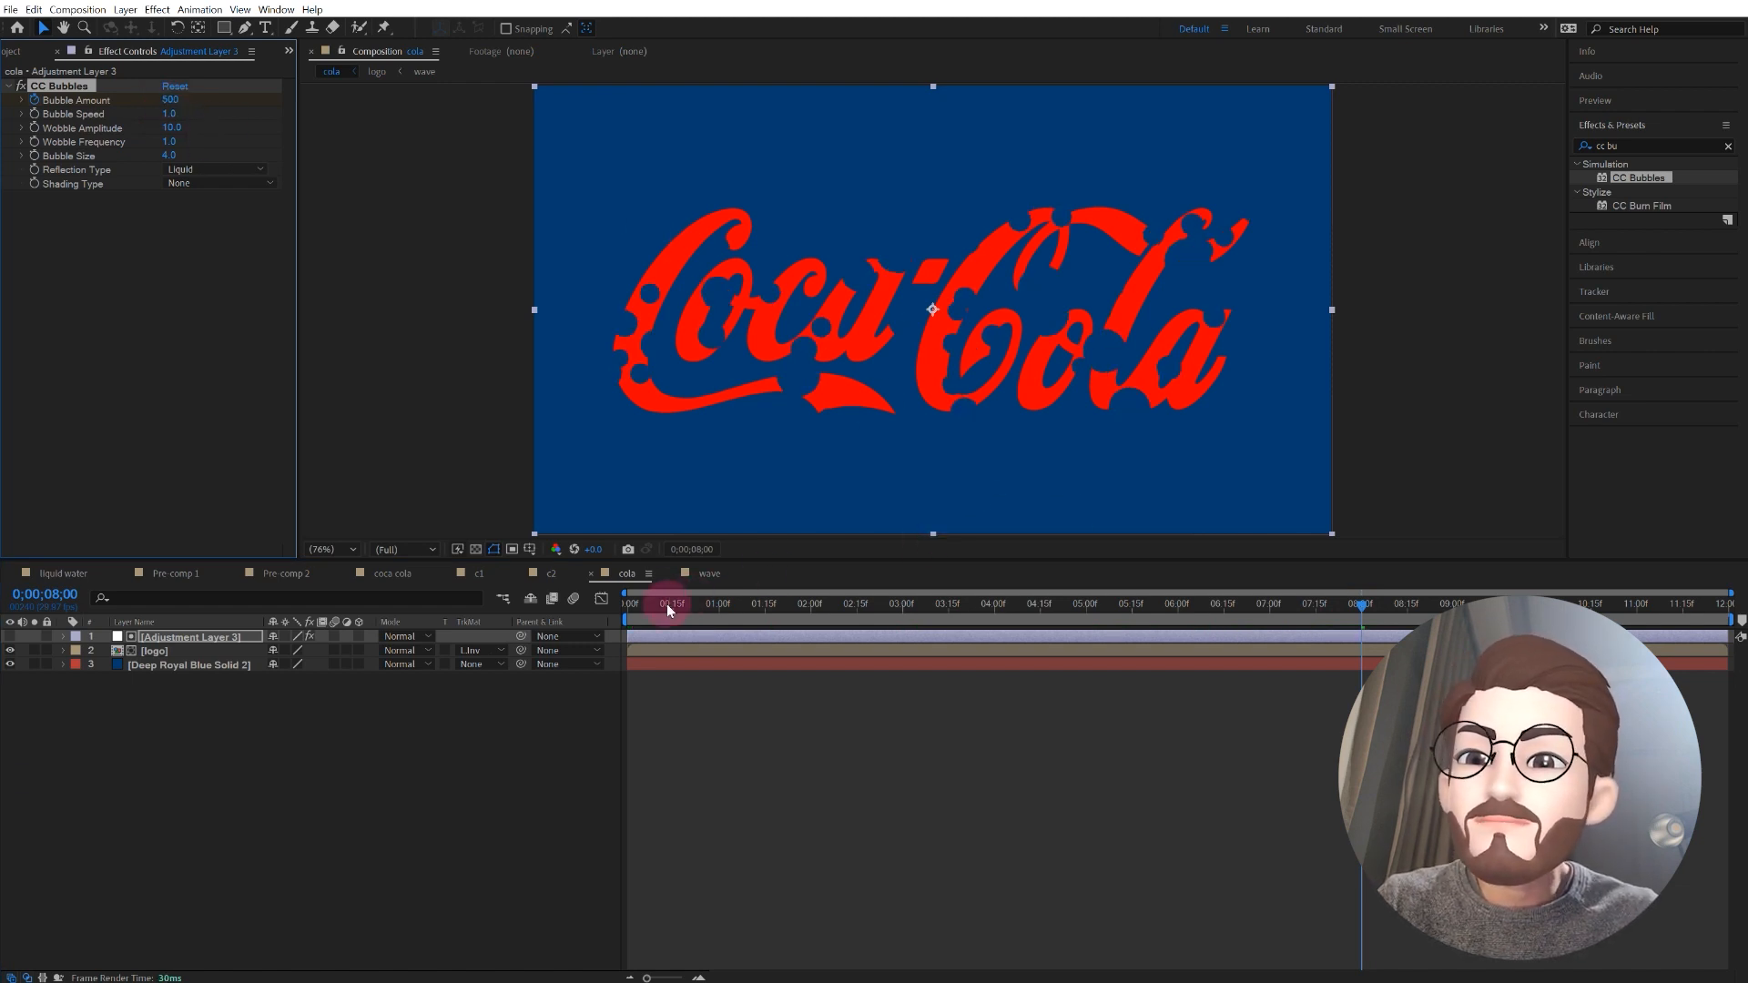
left_click(203, 636)
left_click(477, 351)
key("u")
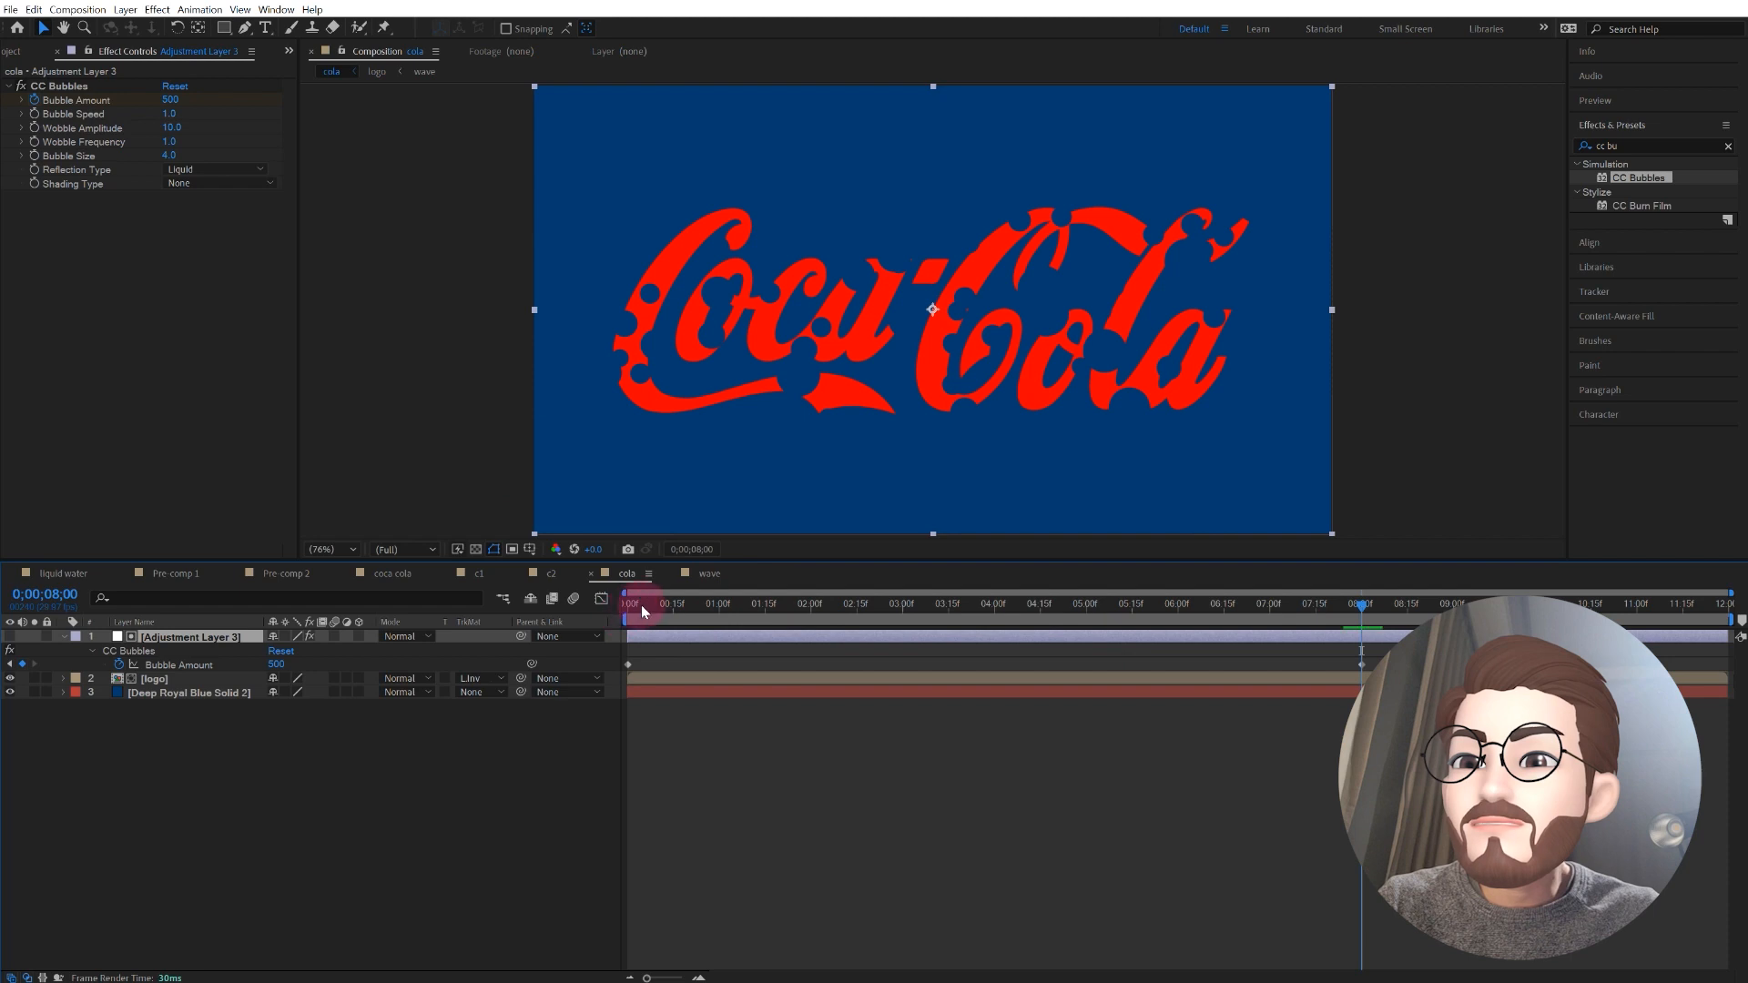
Step: Keyframe the CC Bubbles Bubble Speed at the start of the composition with a value of 0.5
left_click_drag(647, 616, 585, 606)
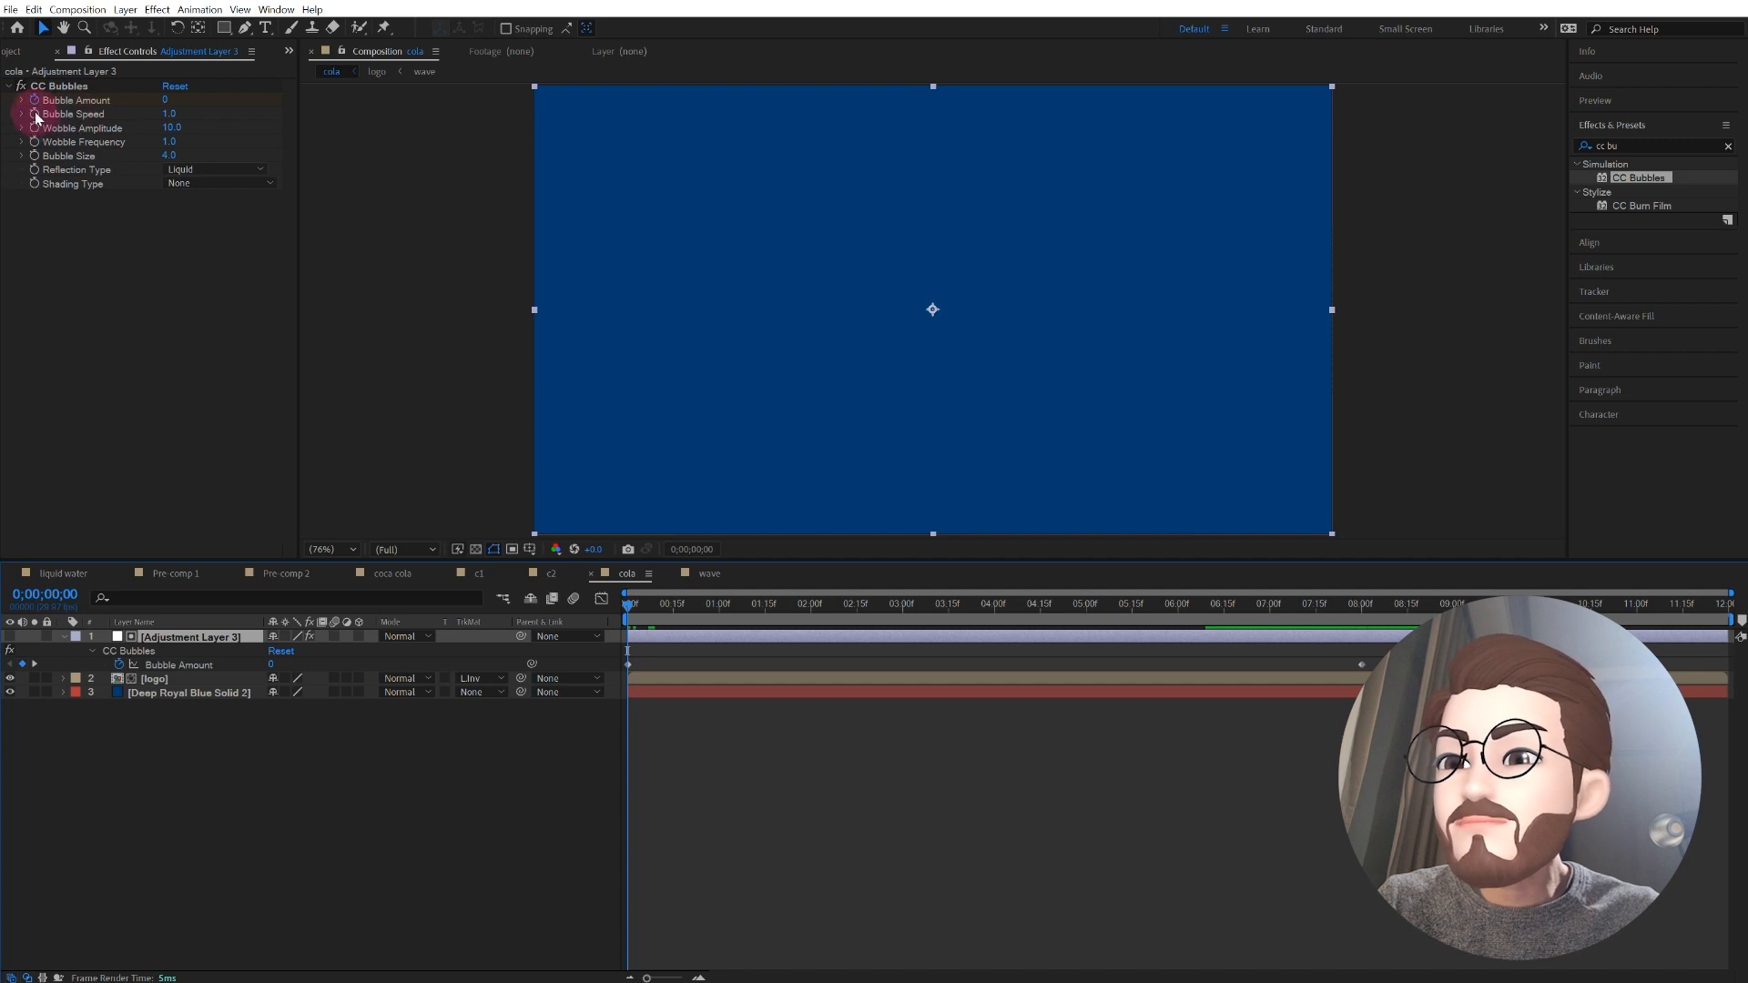
left_click(169, 115)
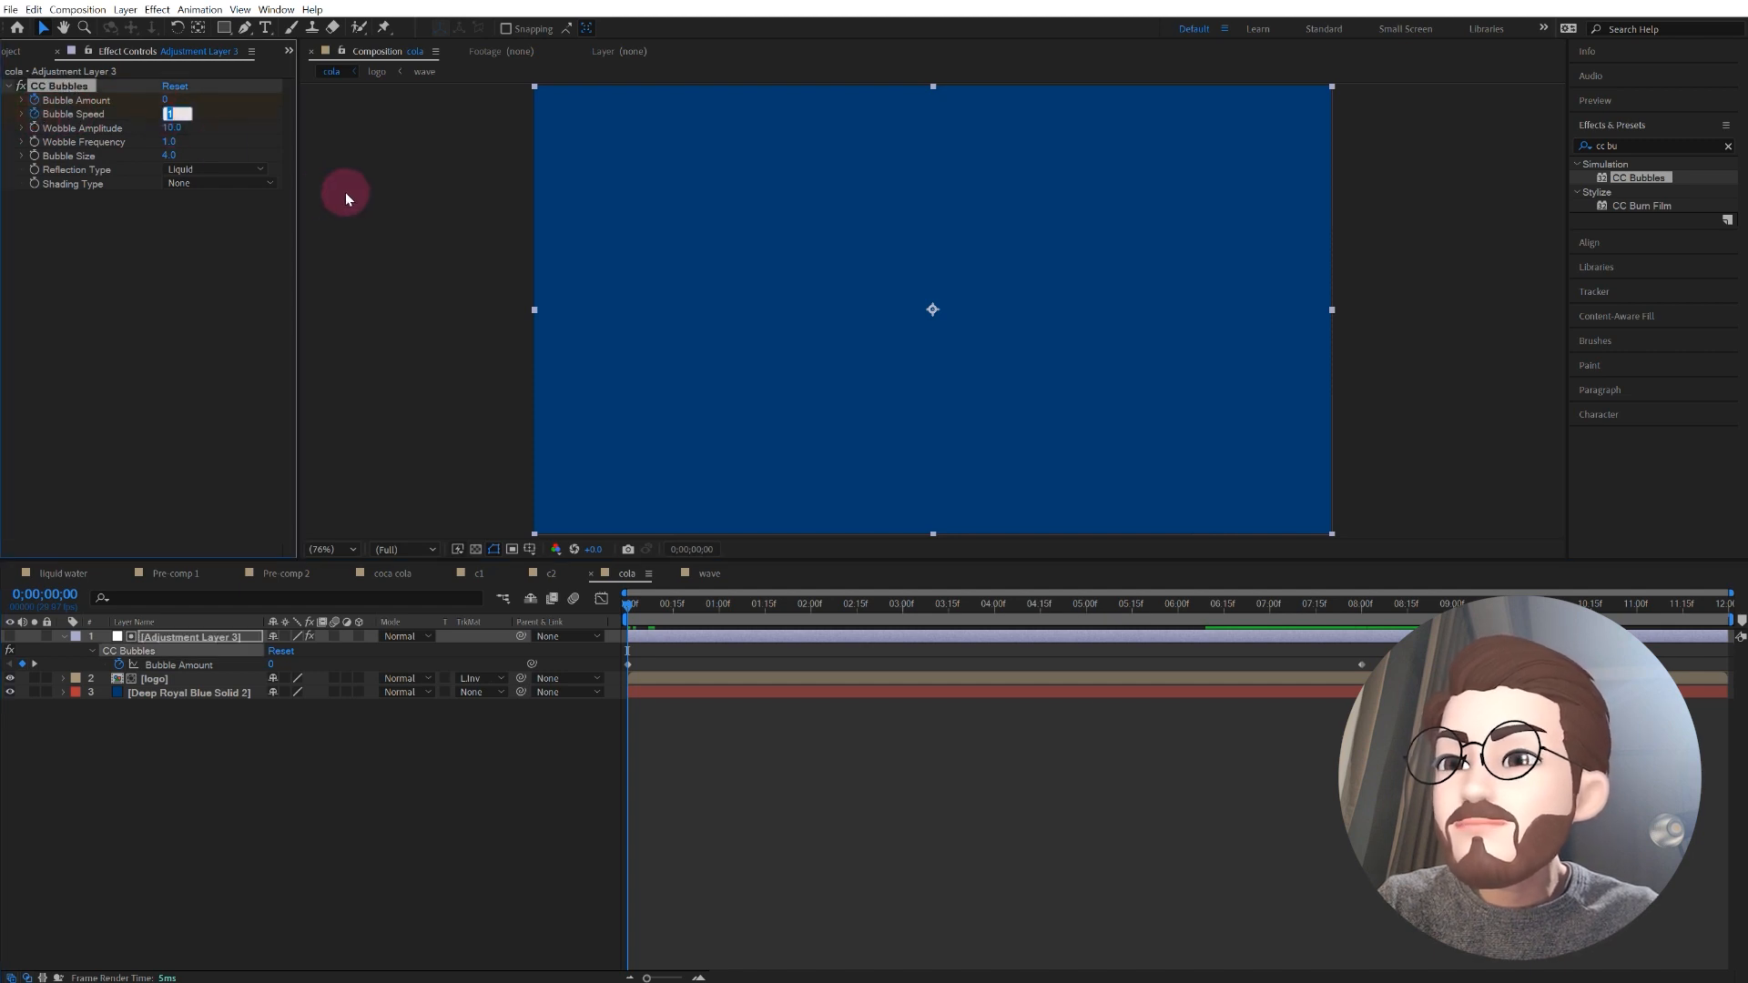
type("0.5")
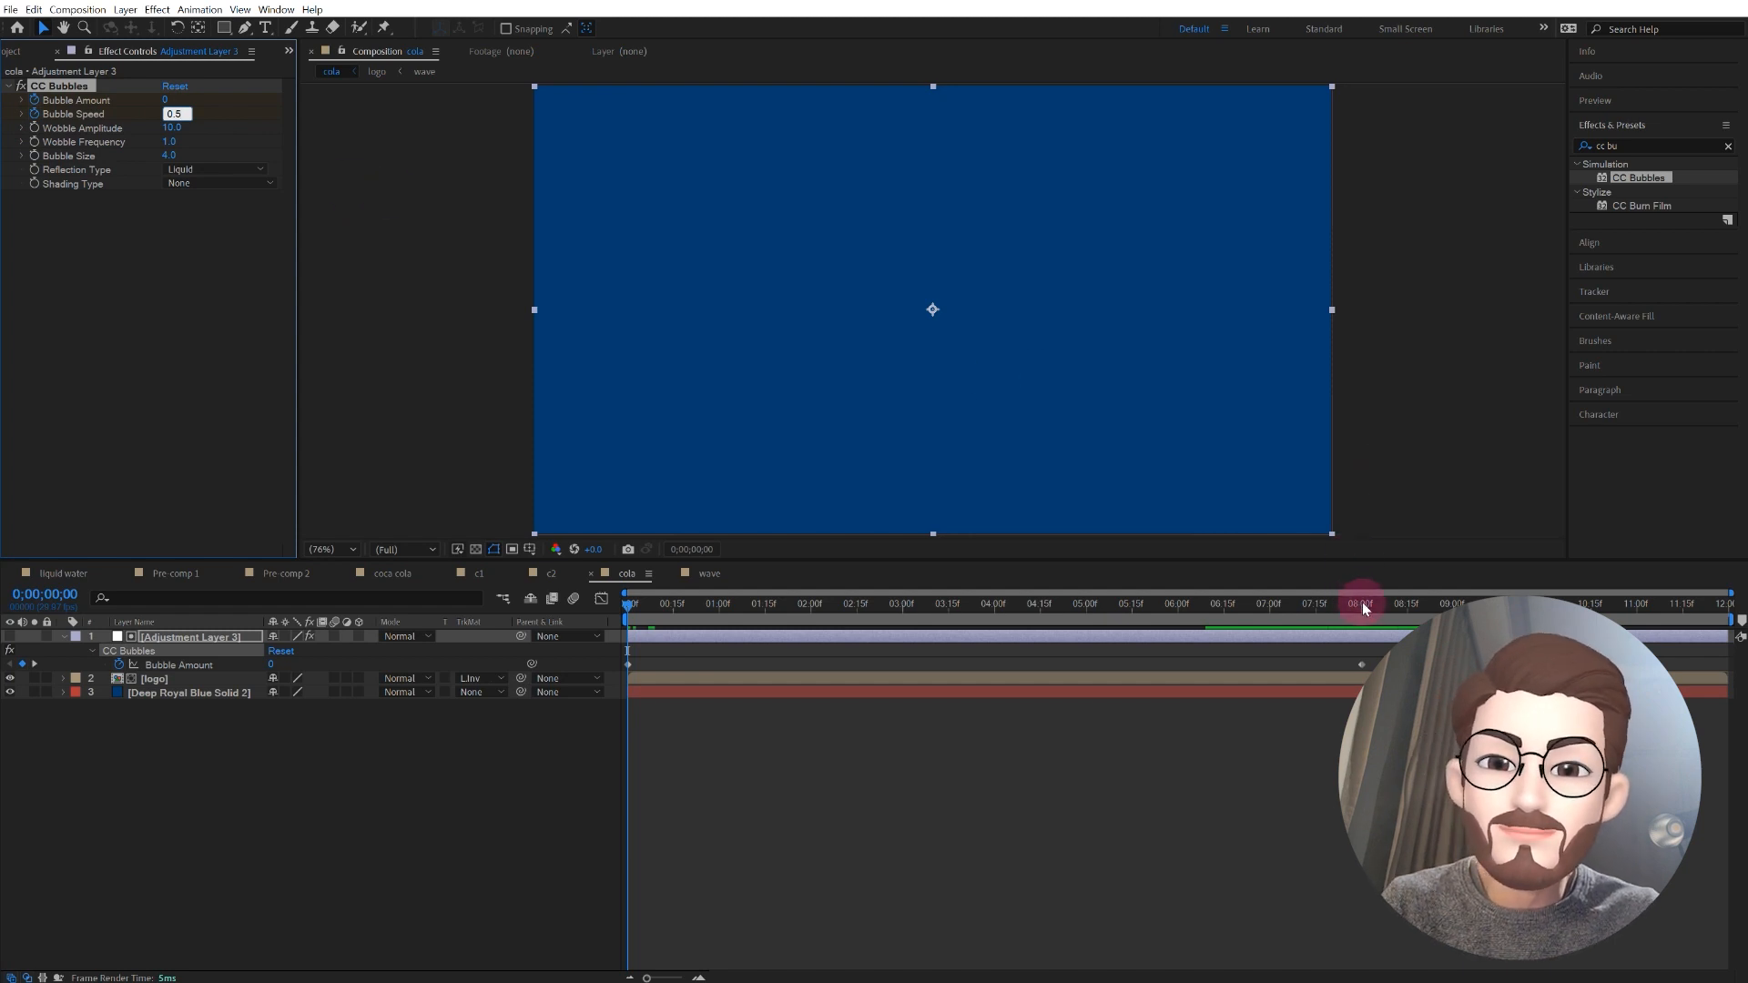
Step: Keyframe the Bubble Speed at 8 seconds with a value of 2.0 and reveal all animated properties of the adjustment layer
left_click(1362, 605)
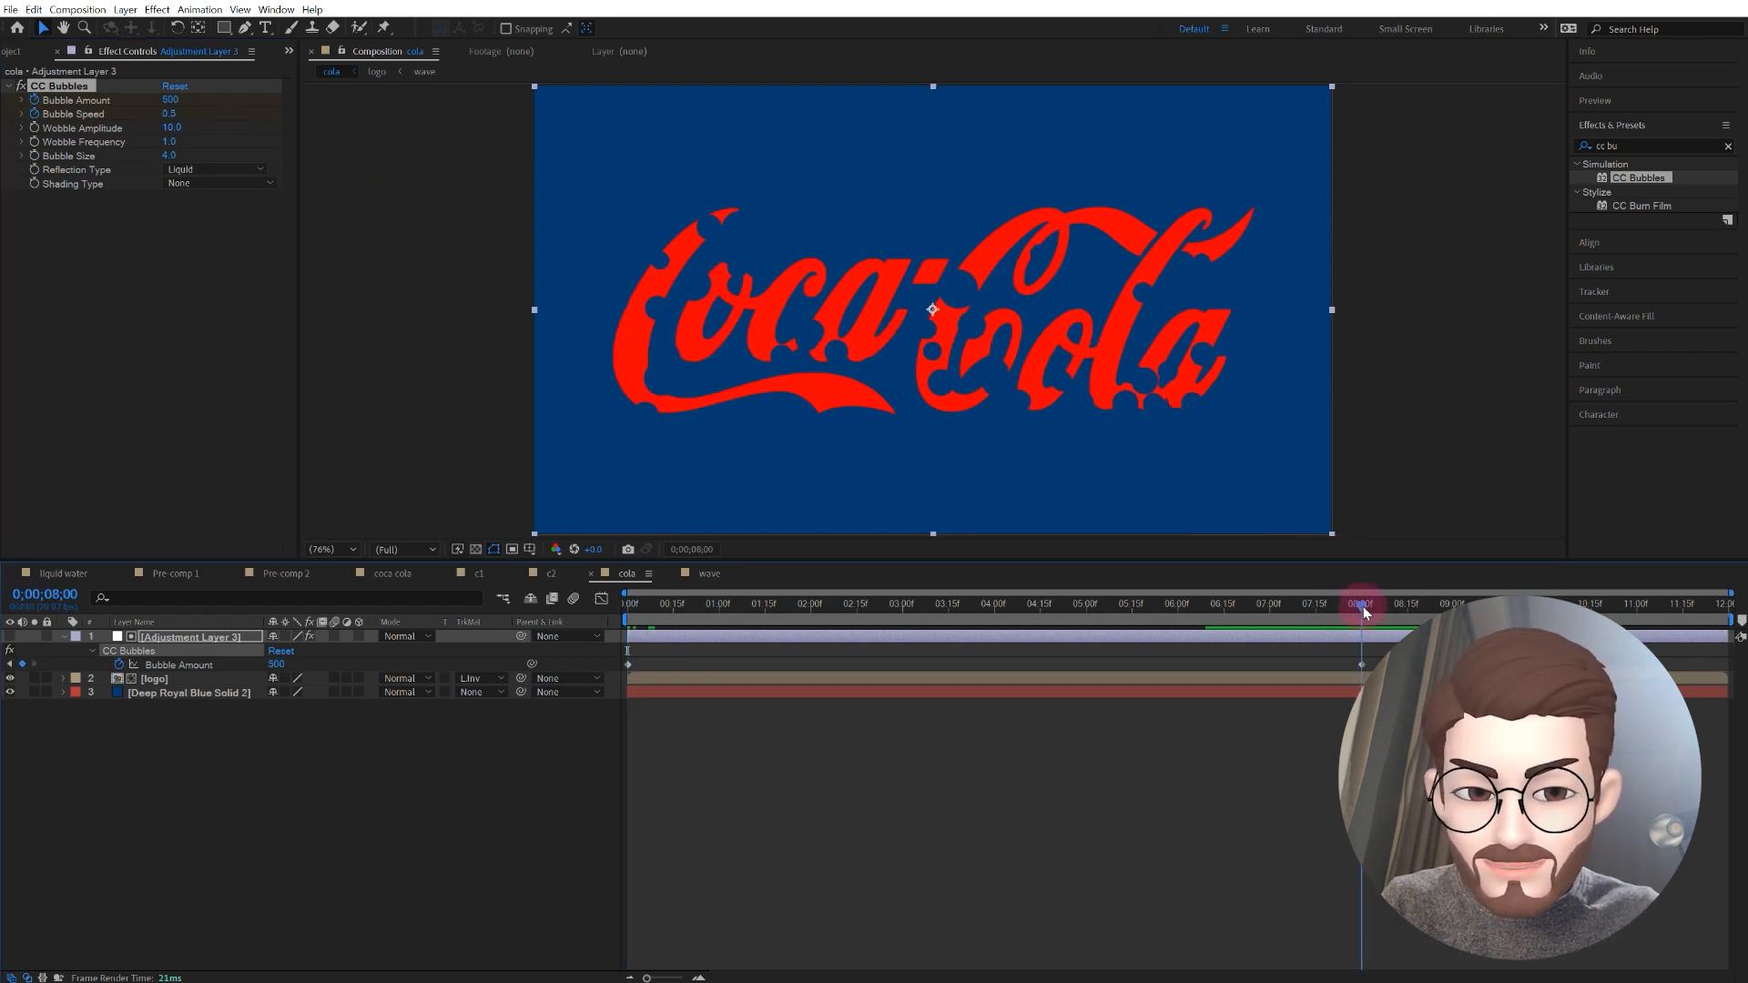
left_click(169, 114)
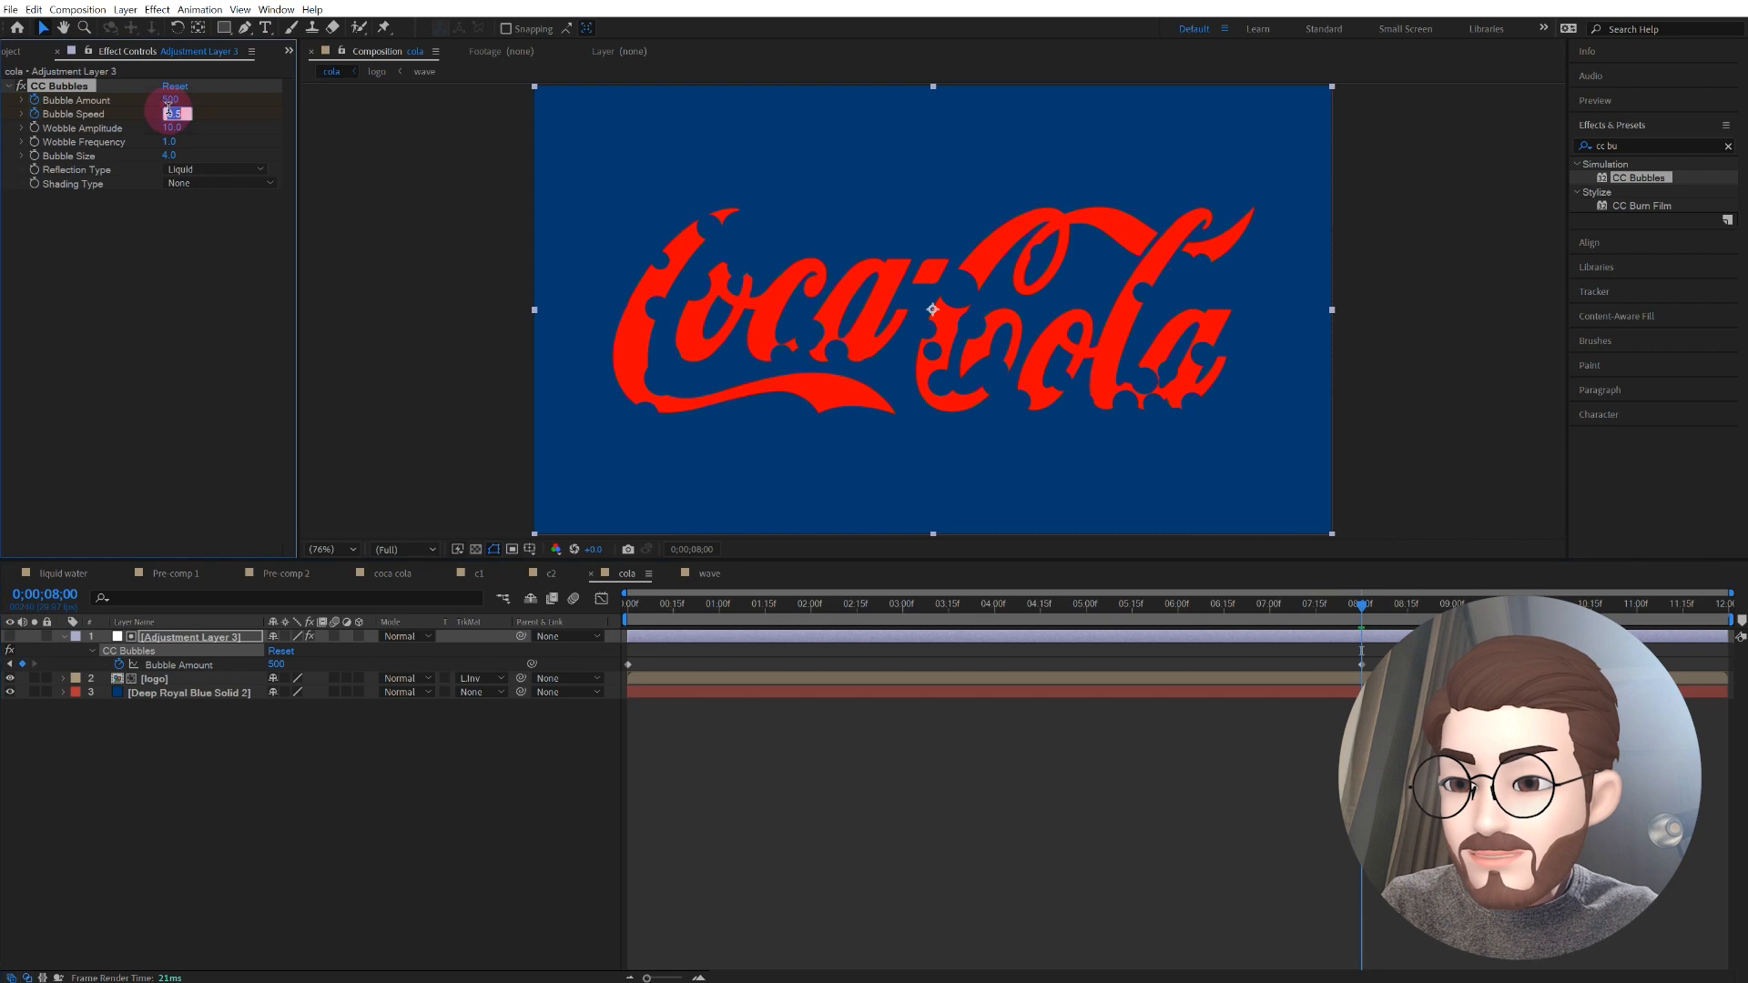
key("Return")
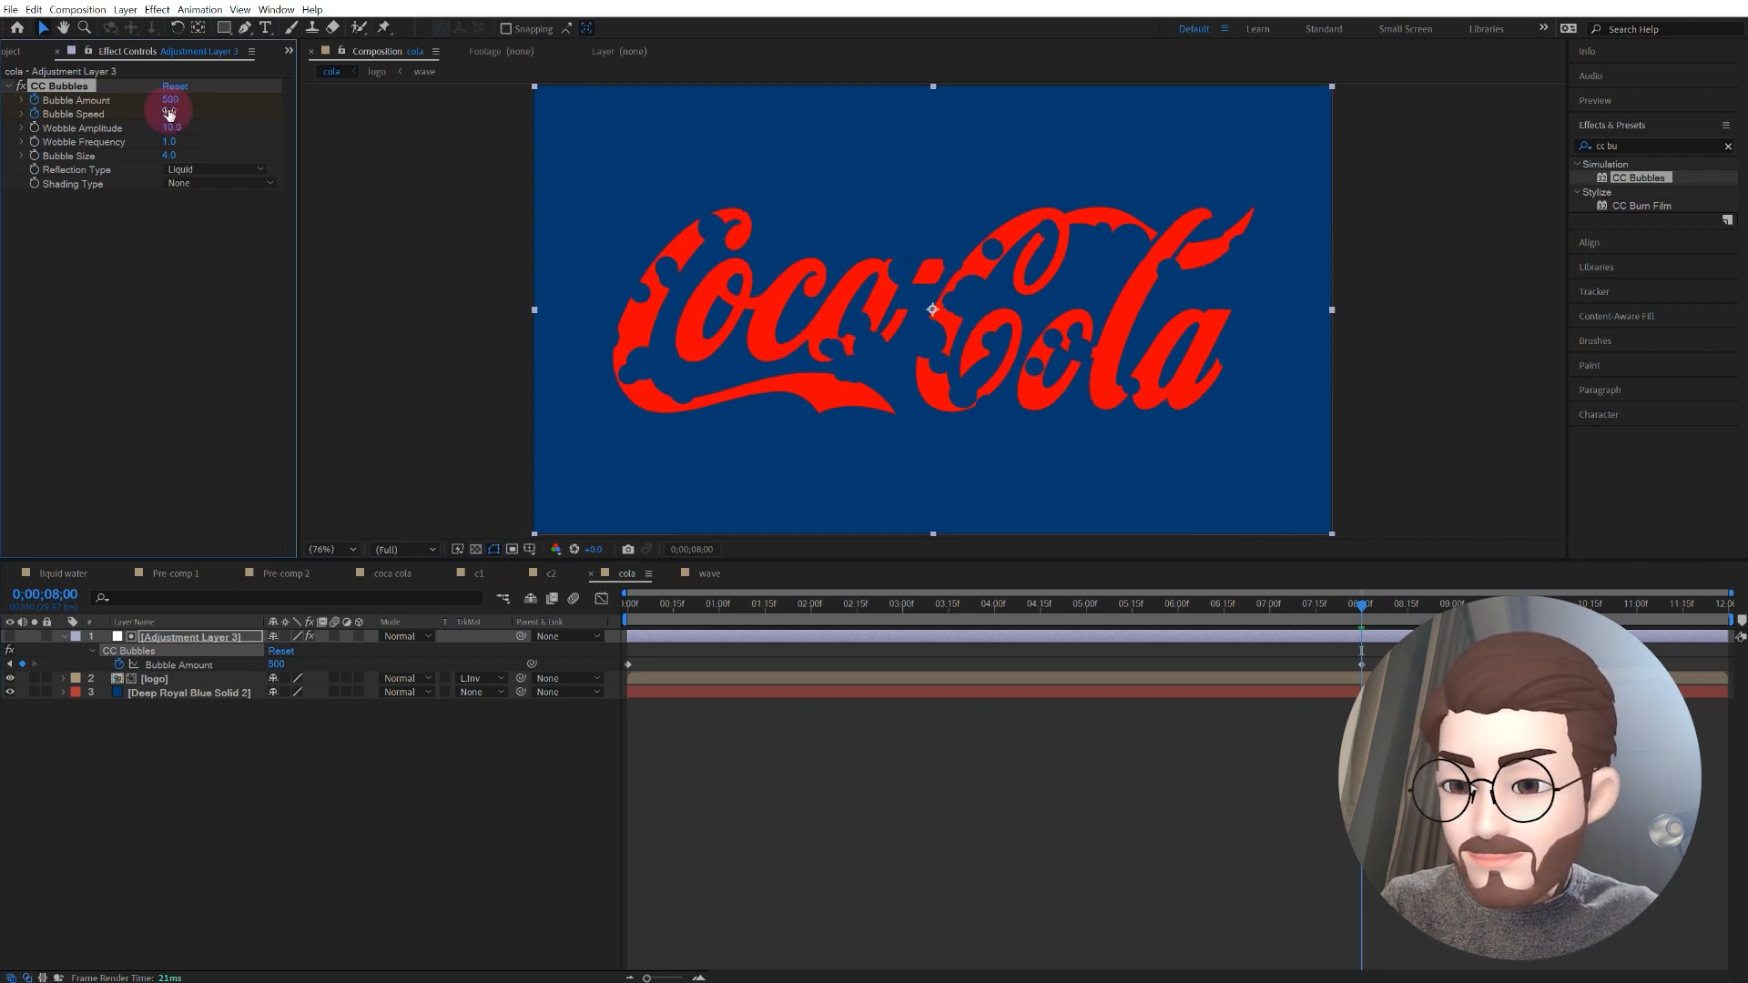
left_click(230, 637)
key("u")
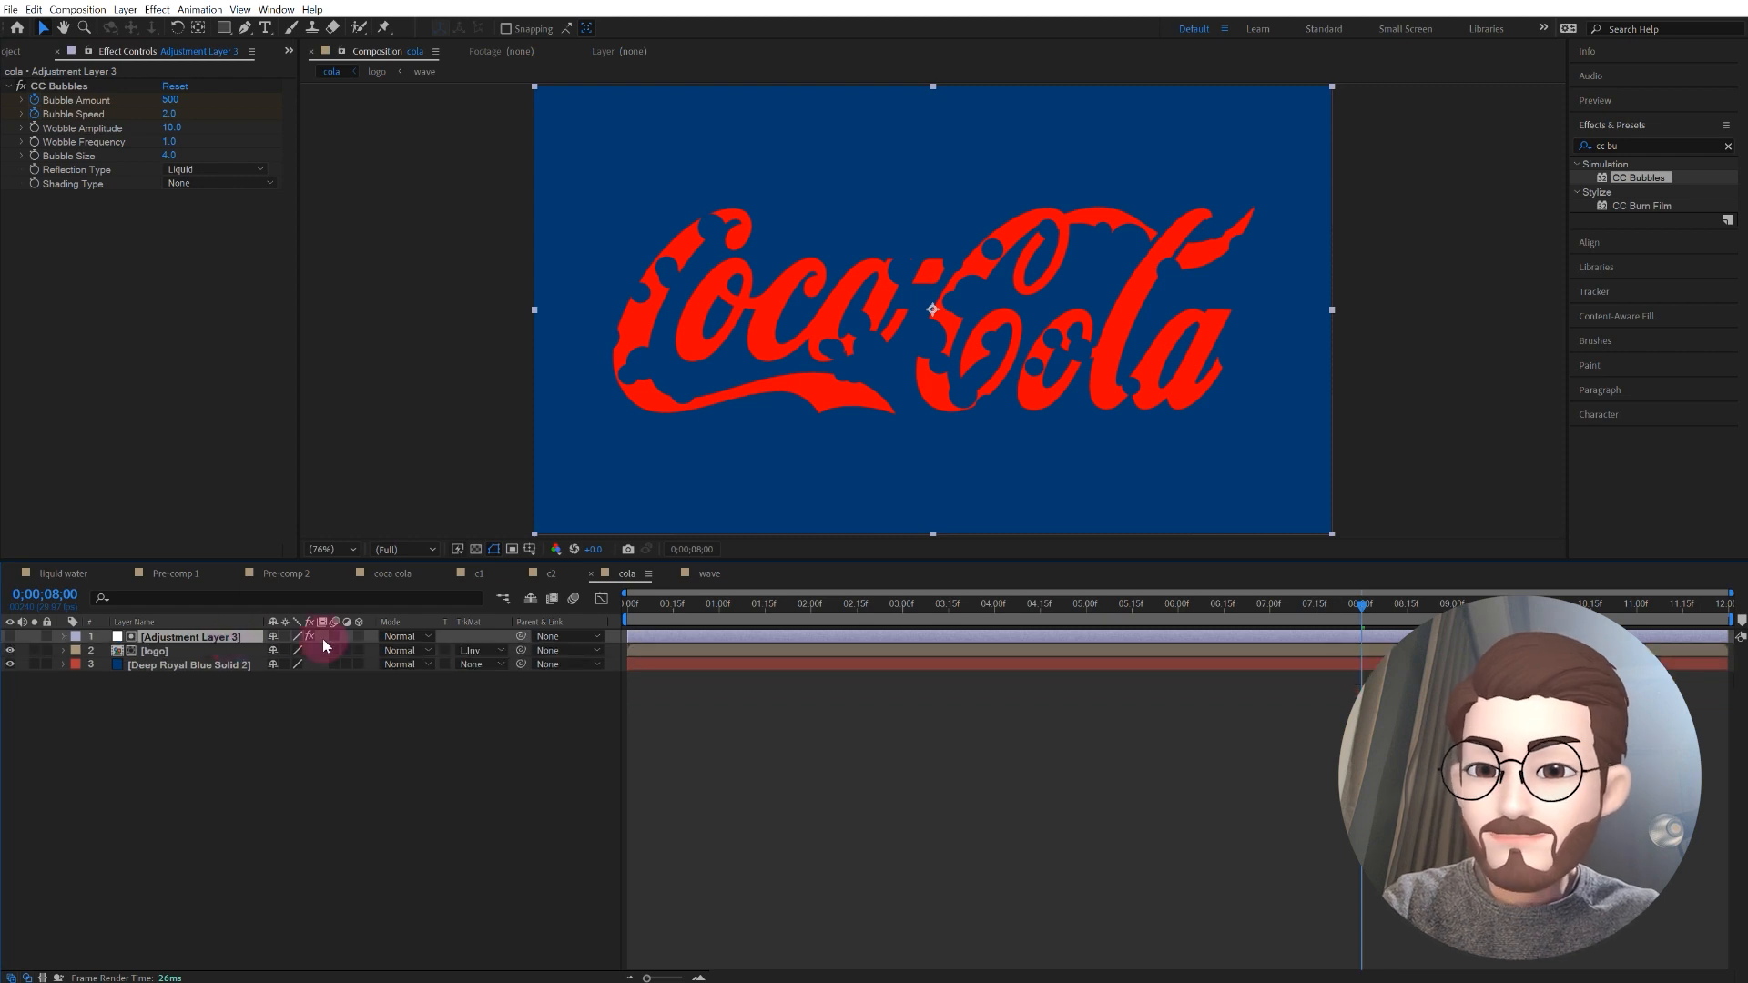
key("u")
Step: Play the animation from the start to check how the bubbles increase and speed up as the logo fills
left_click_drag(675, 603, 647, 605)
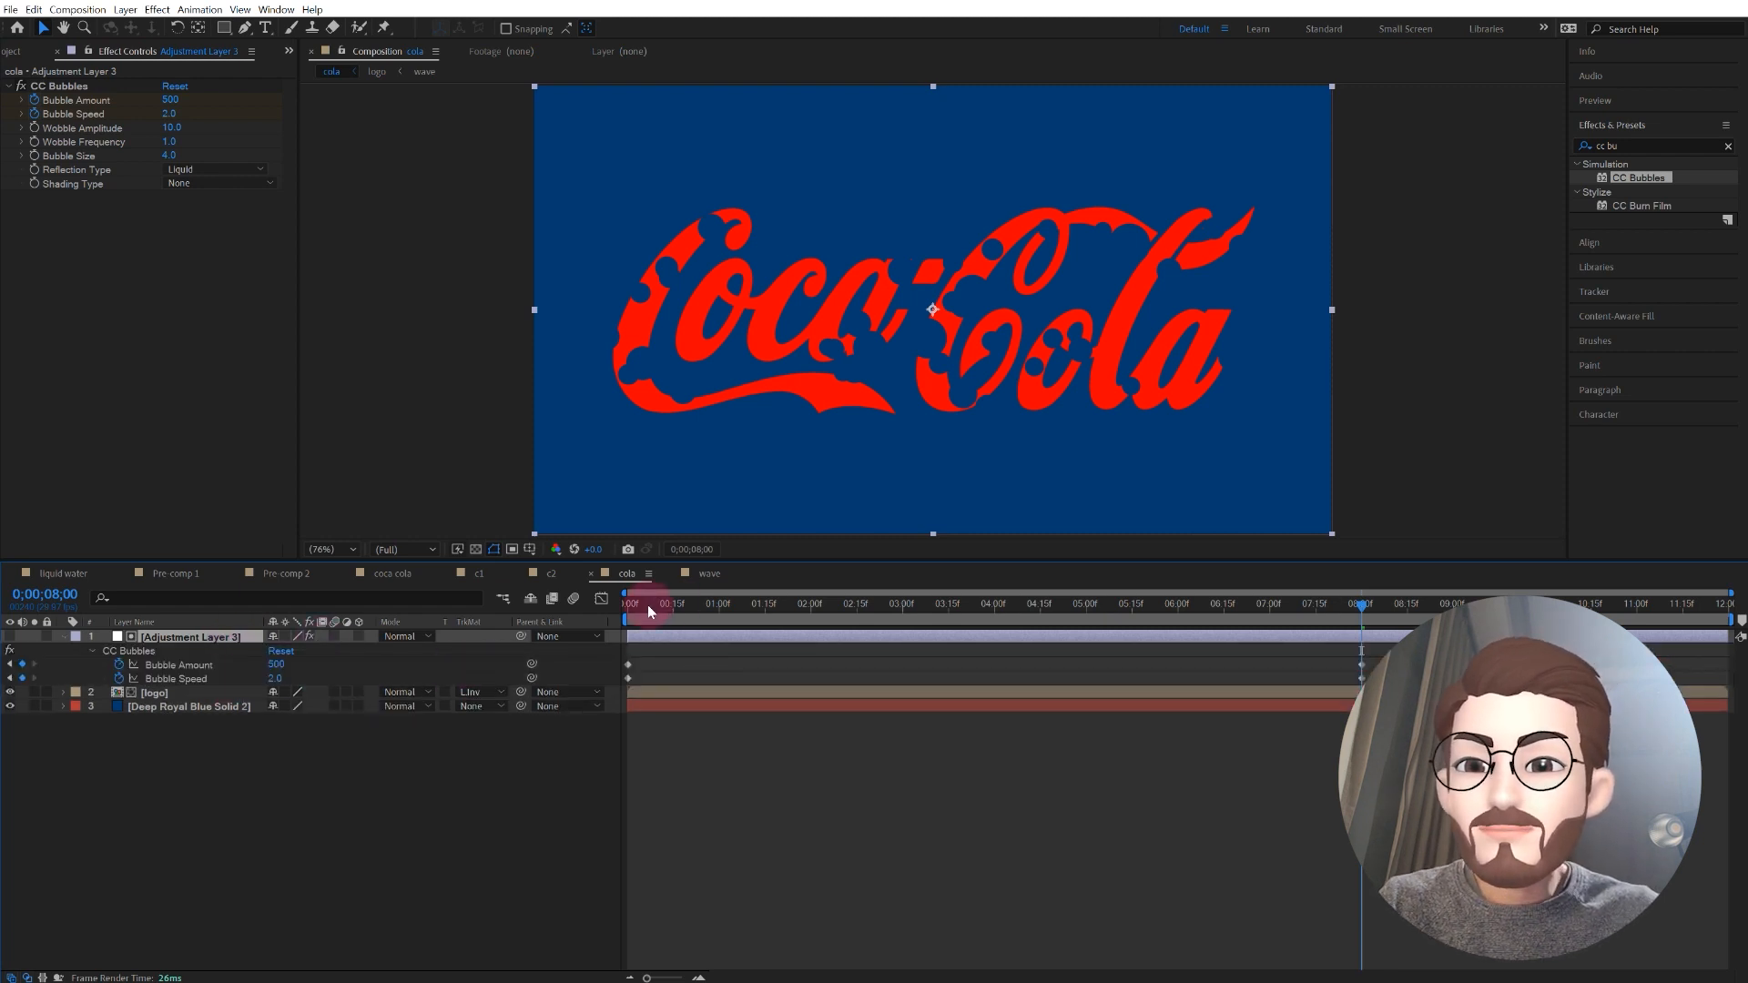
key("space")
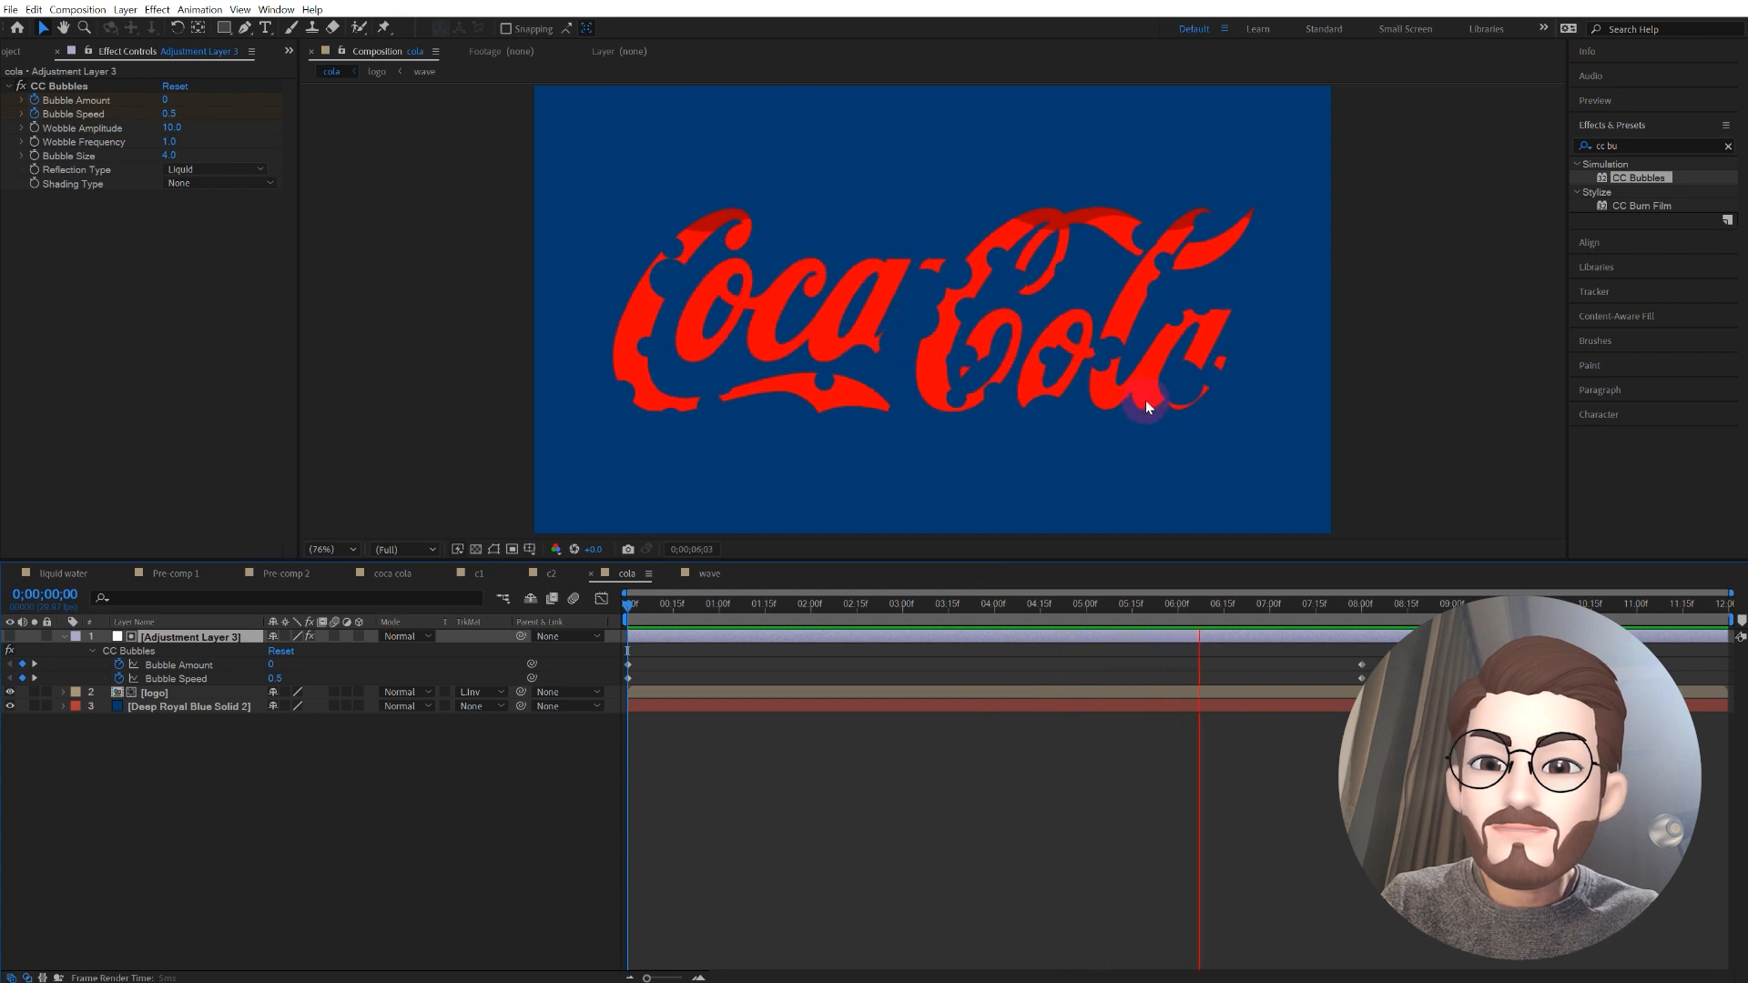
key("space")
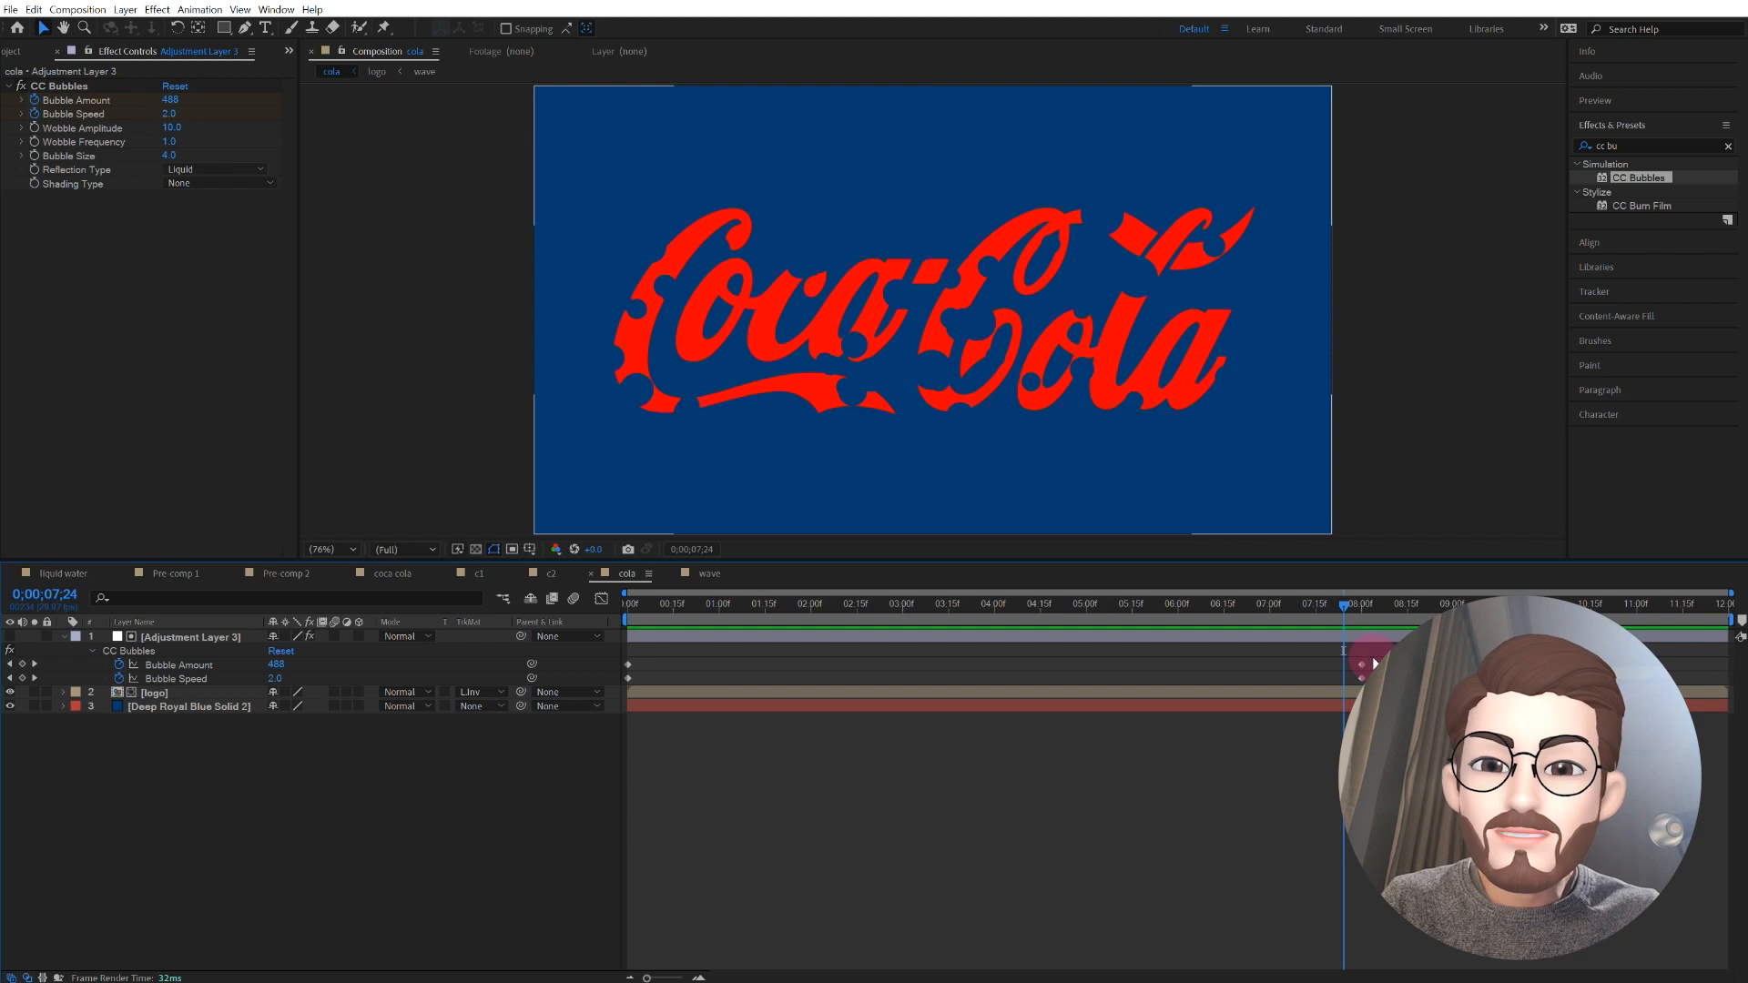
Step: Apply Easy Ease to all Bubble Amount and Bubble Speed keyframes
left_click(178, 665)
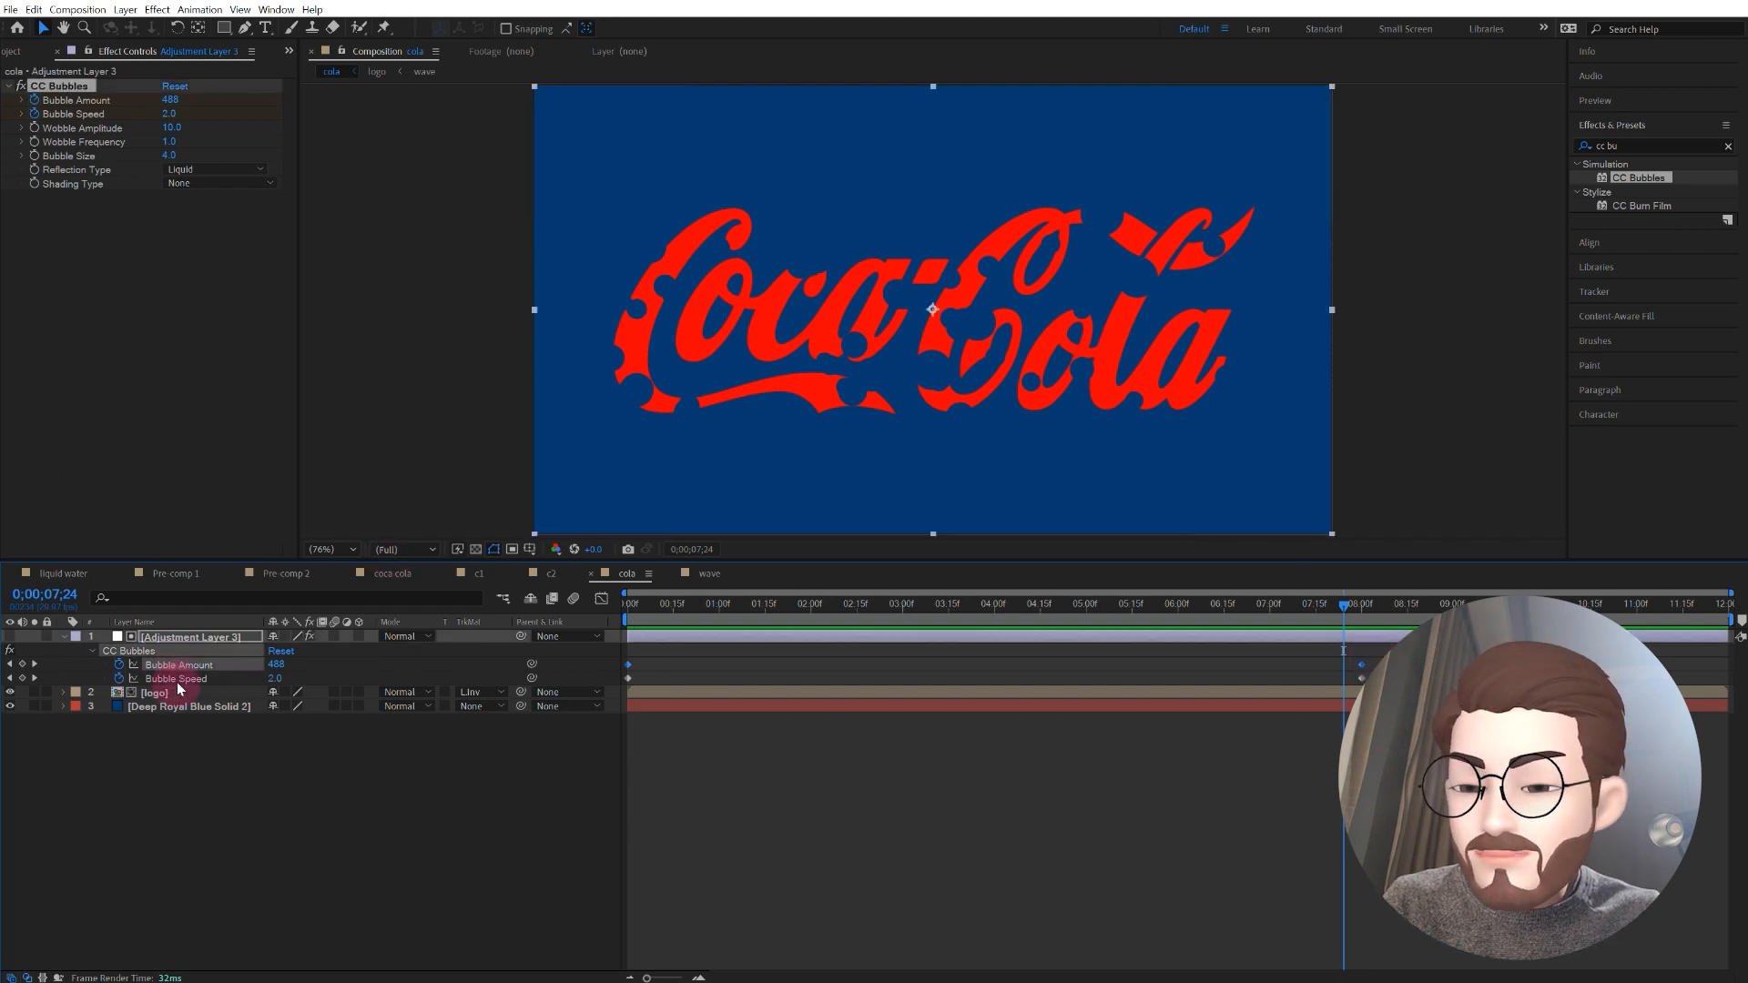
left_click(178, 682, "shift")
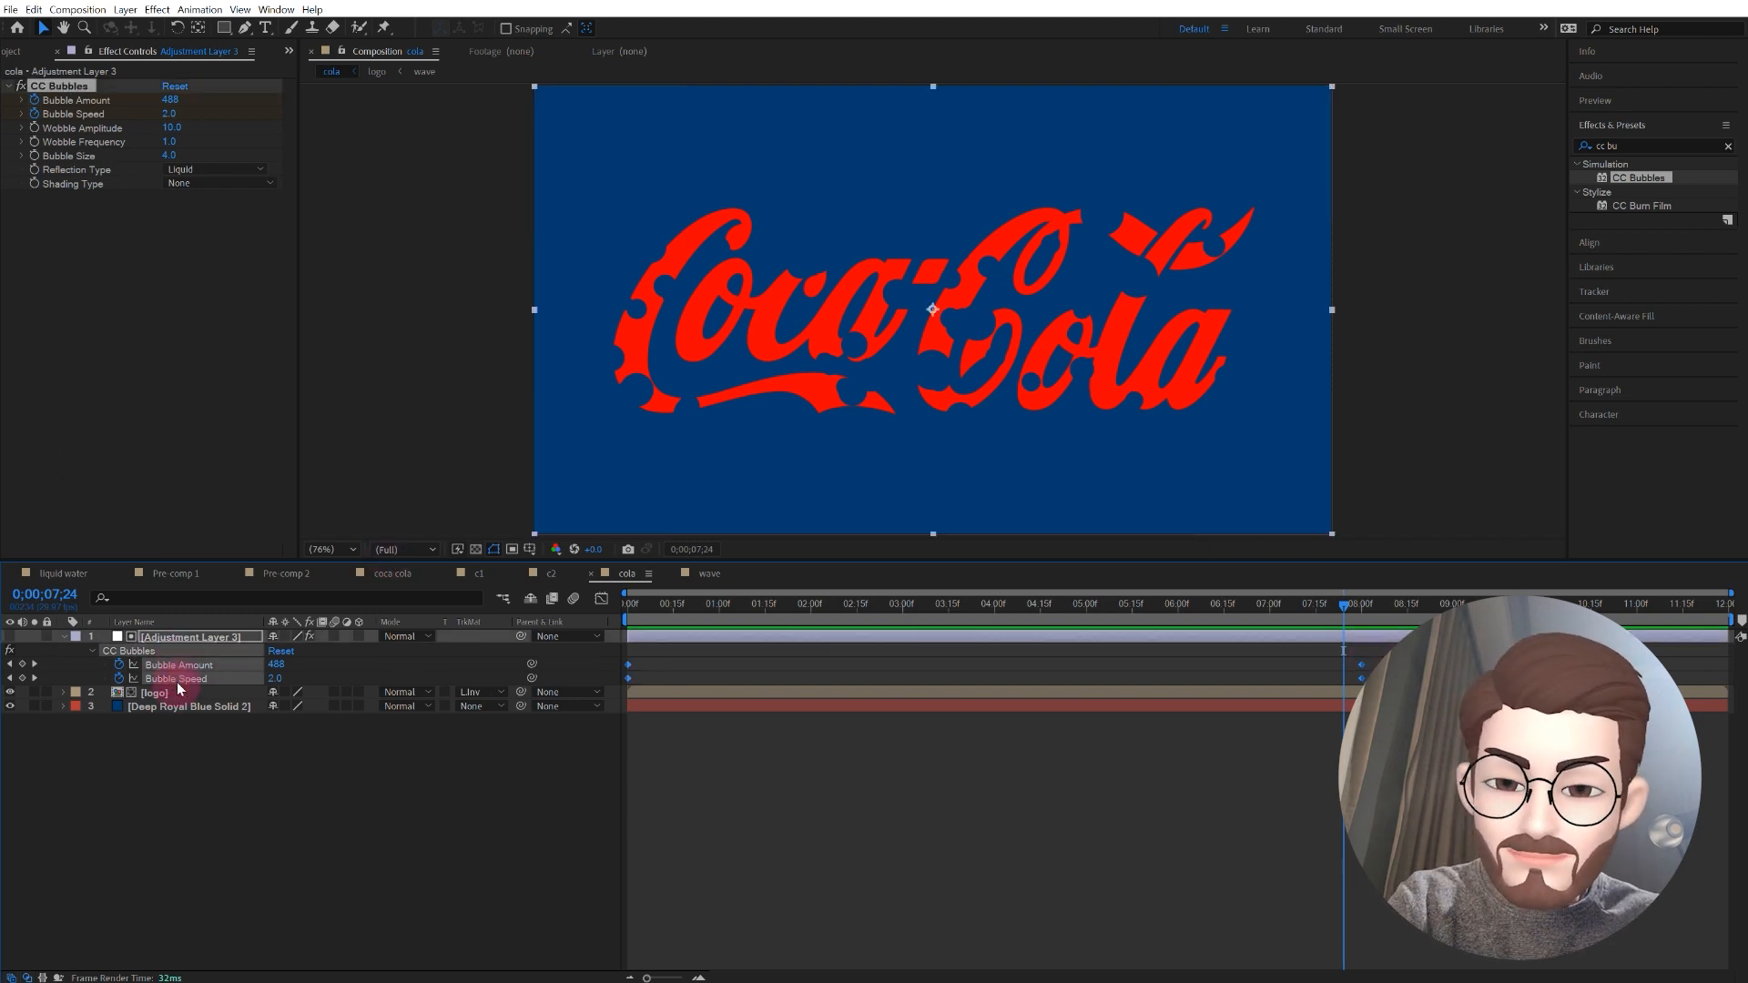
key("F9")
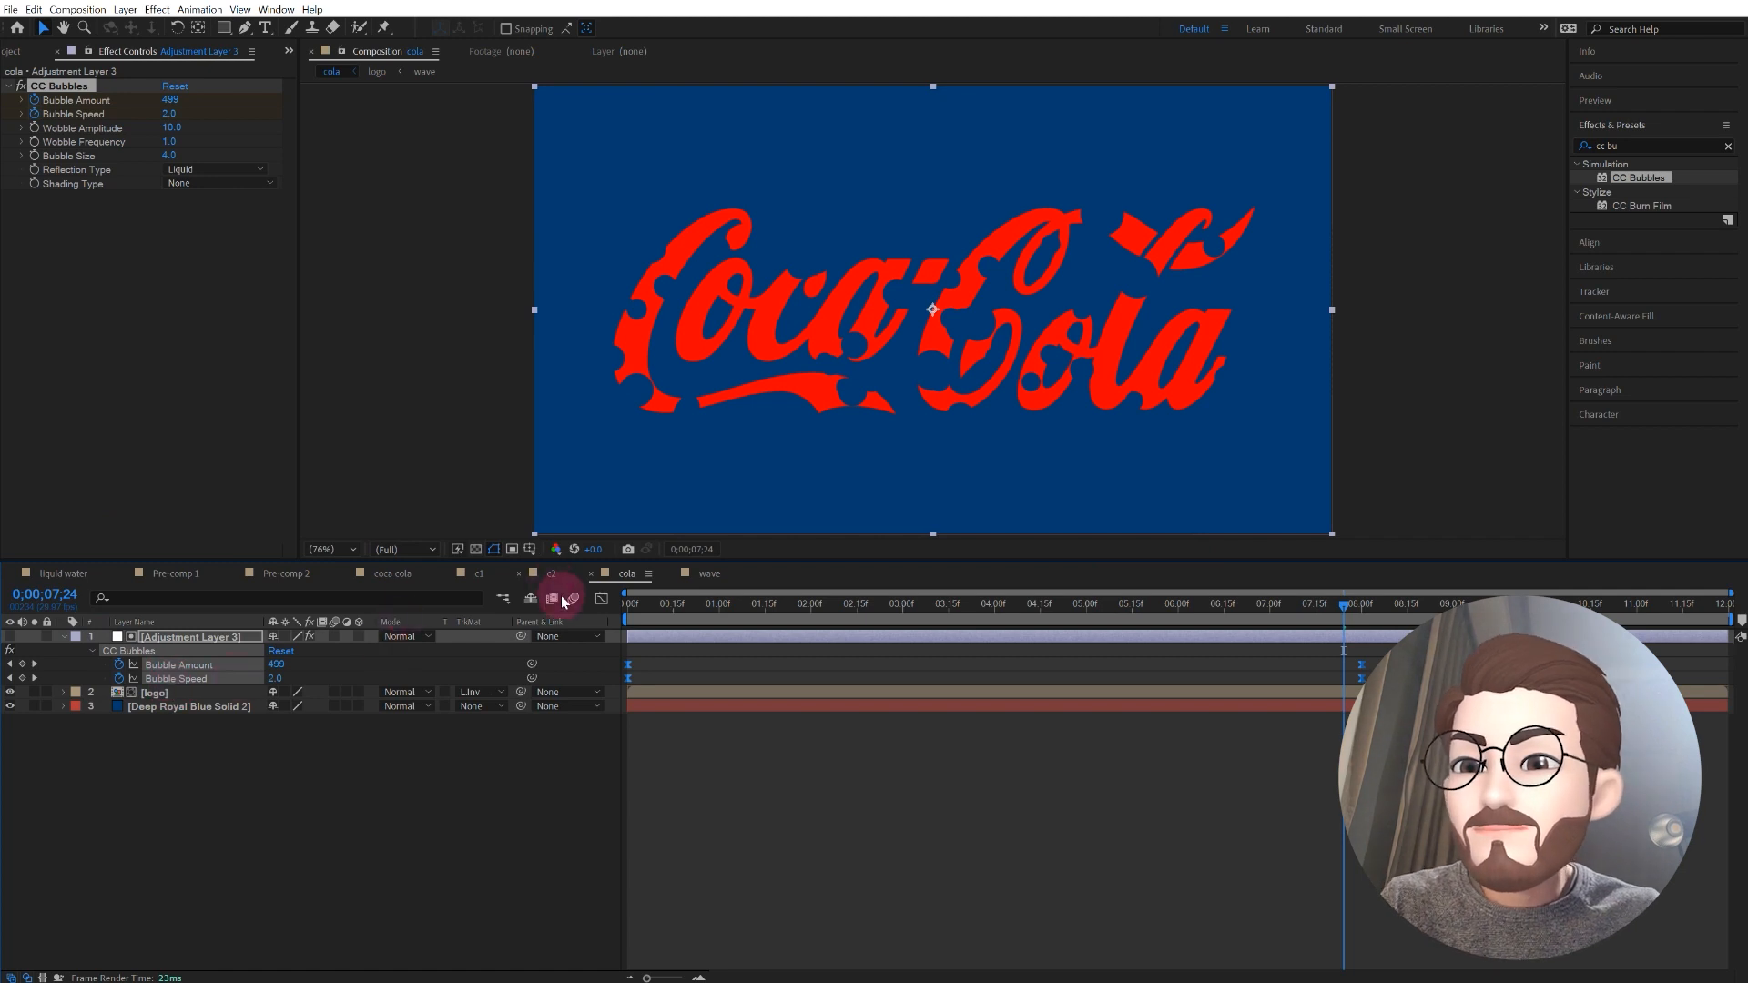
Step: In the Graph Editor, lengthen the outgoing easing of the starting Bubble Amount and Bubble Speed keyframes to about 3 seconds and preview the animation
left_click(599, 602)
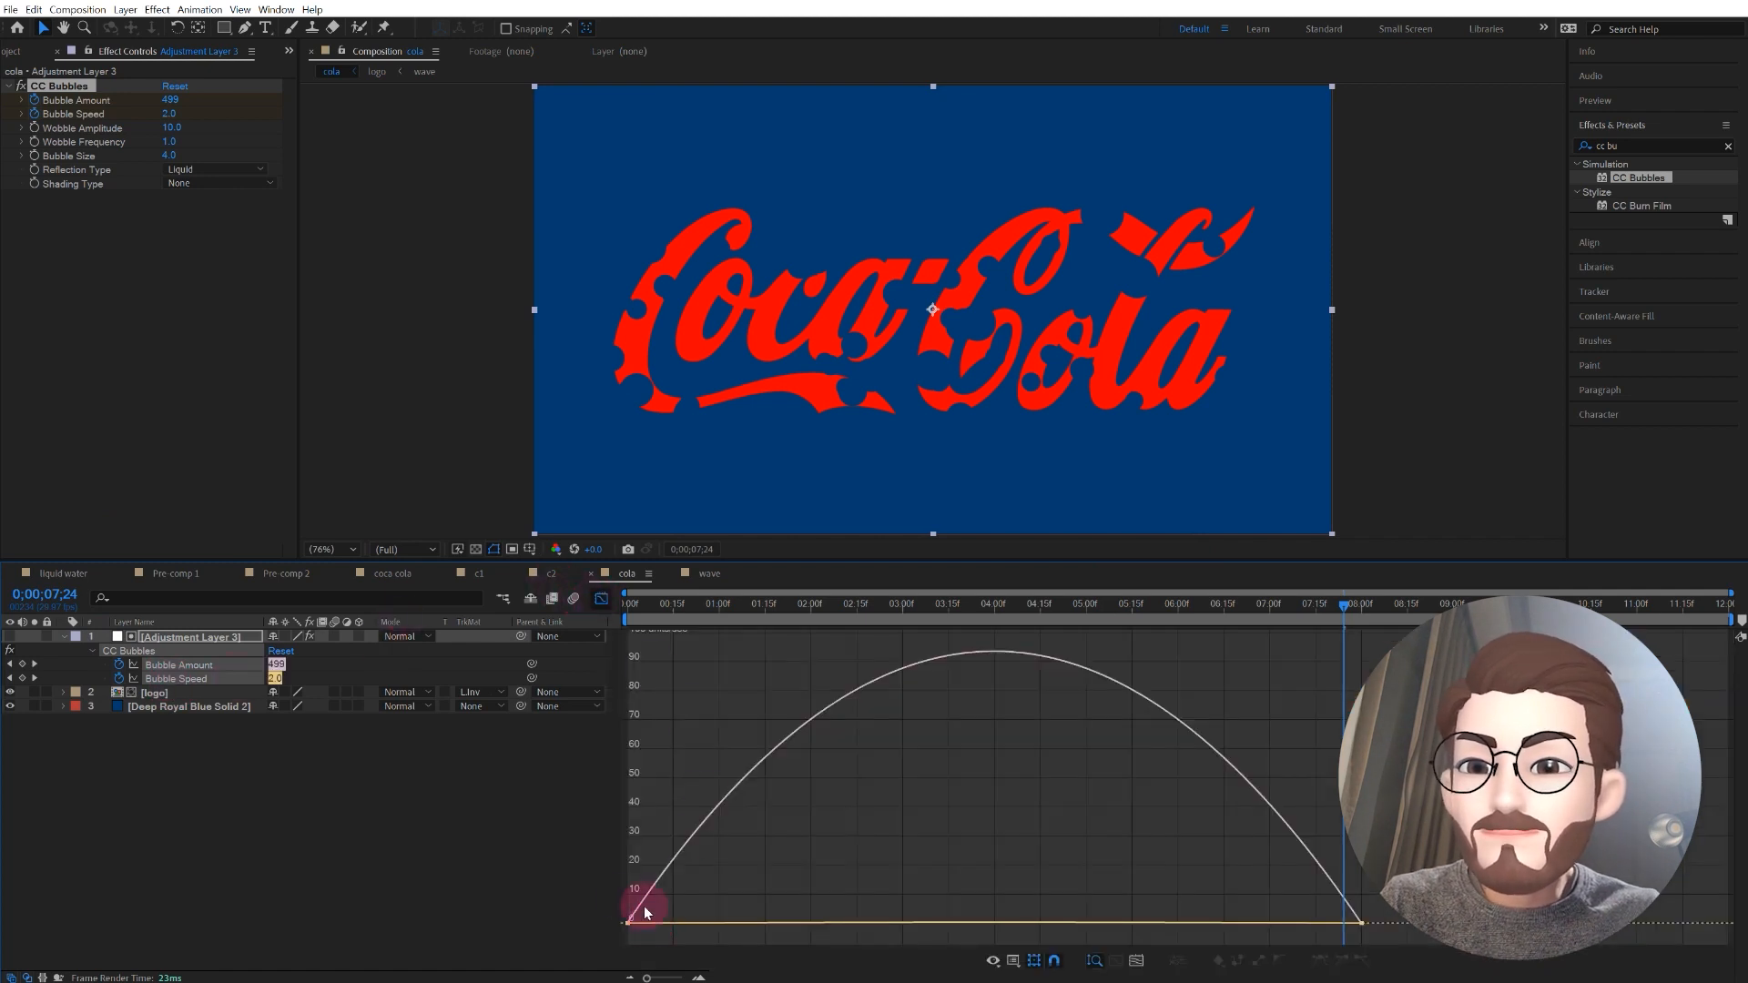
left_click(587, 895)
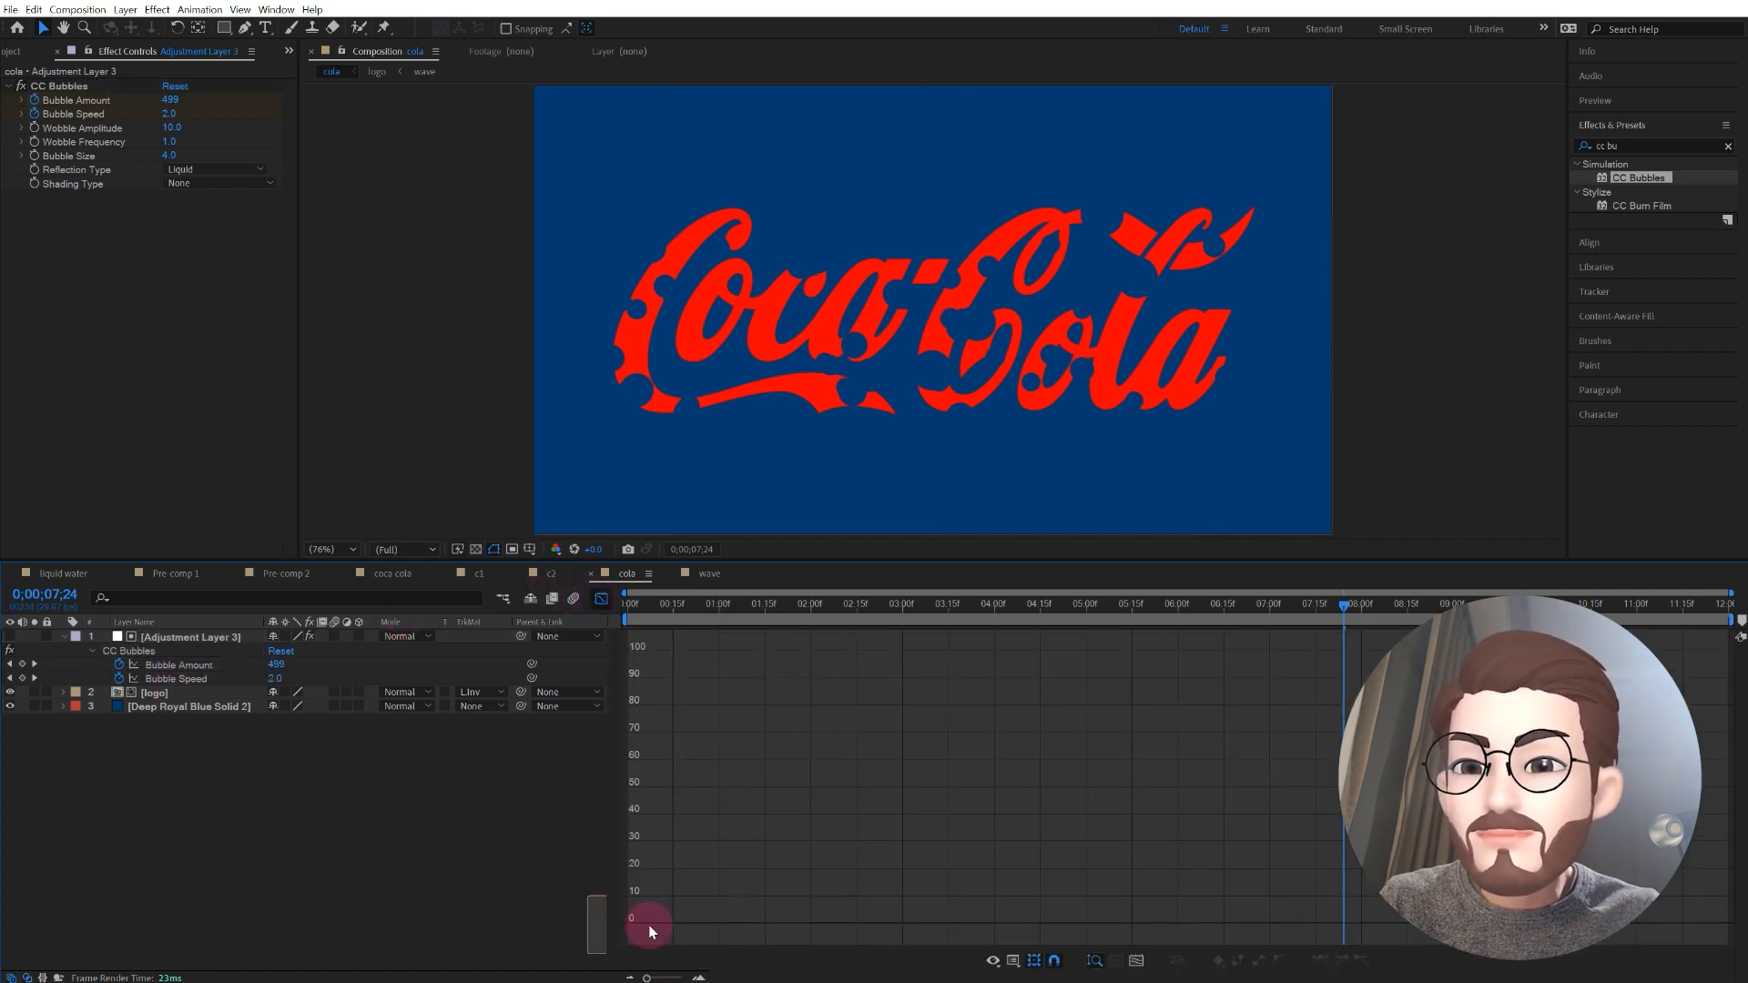
left_click(196, 667)
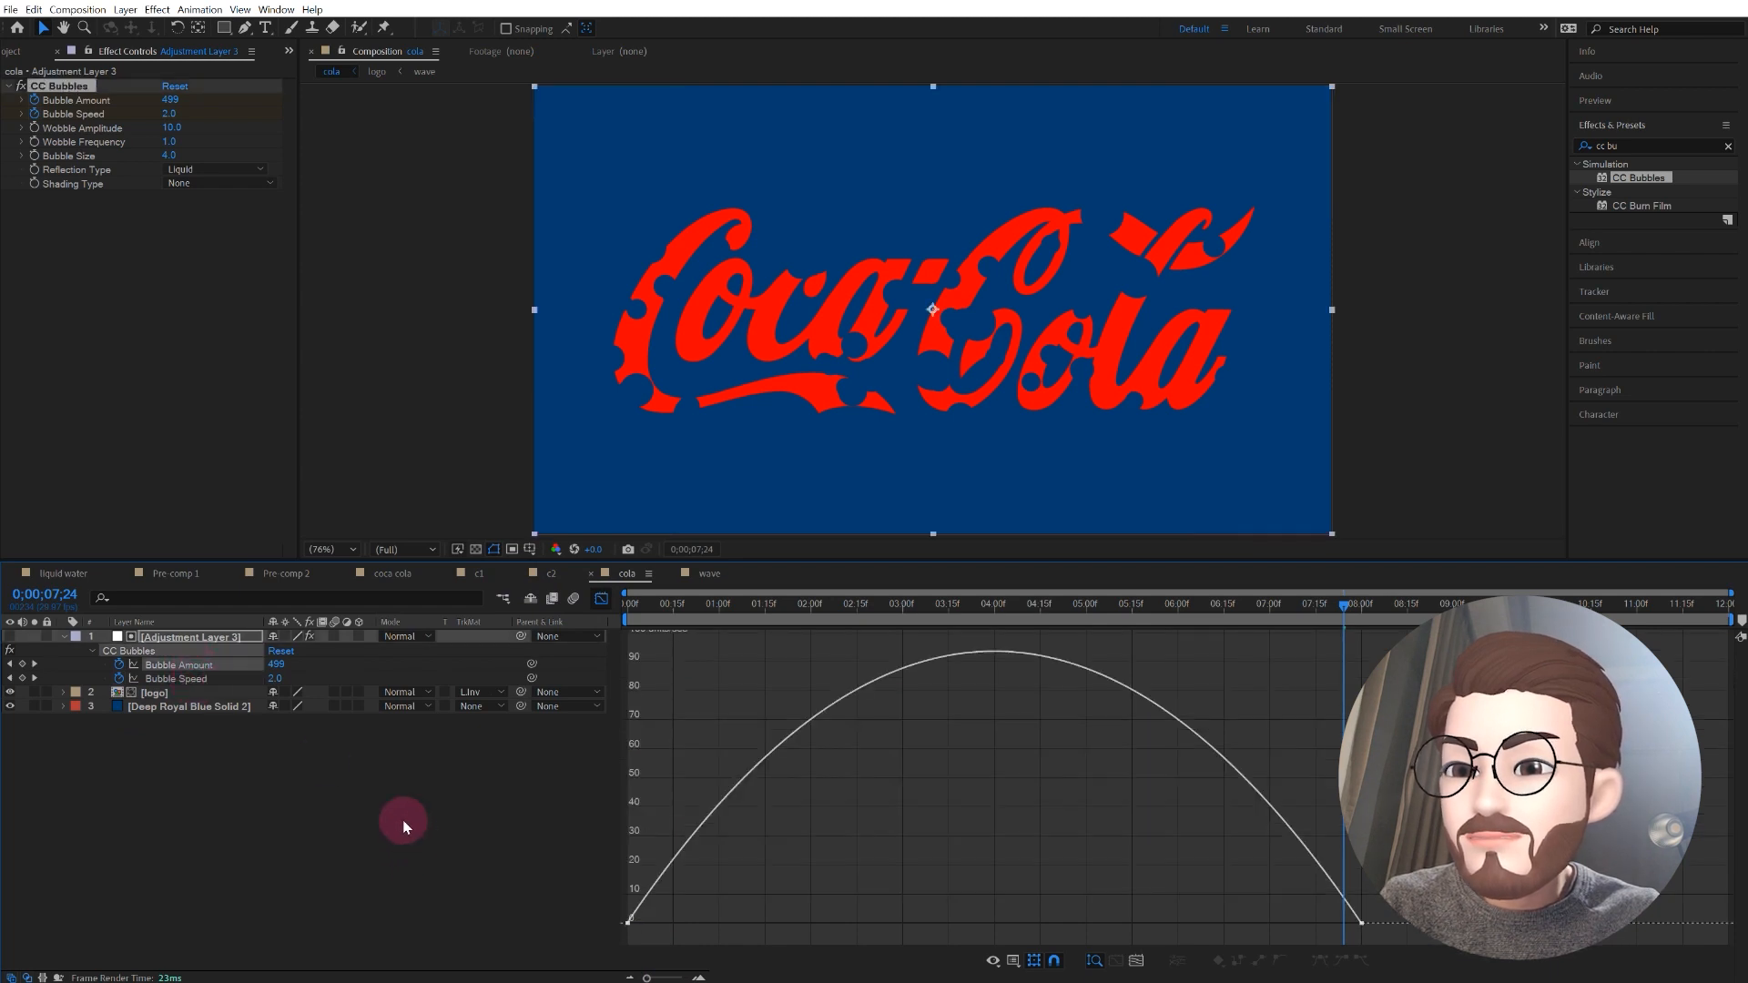
left_click(180, 679, "shift")
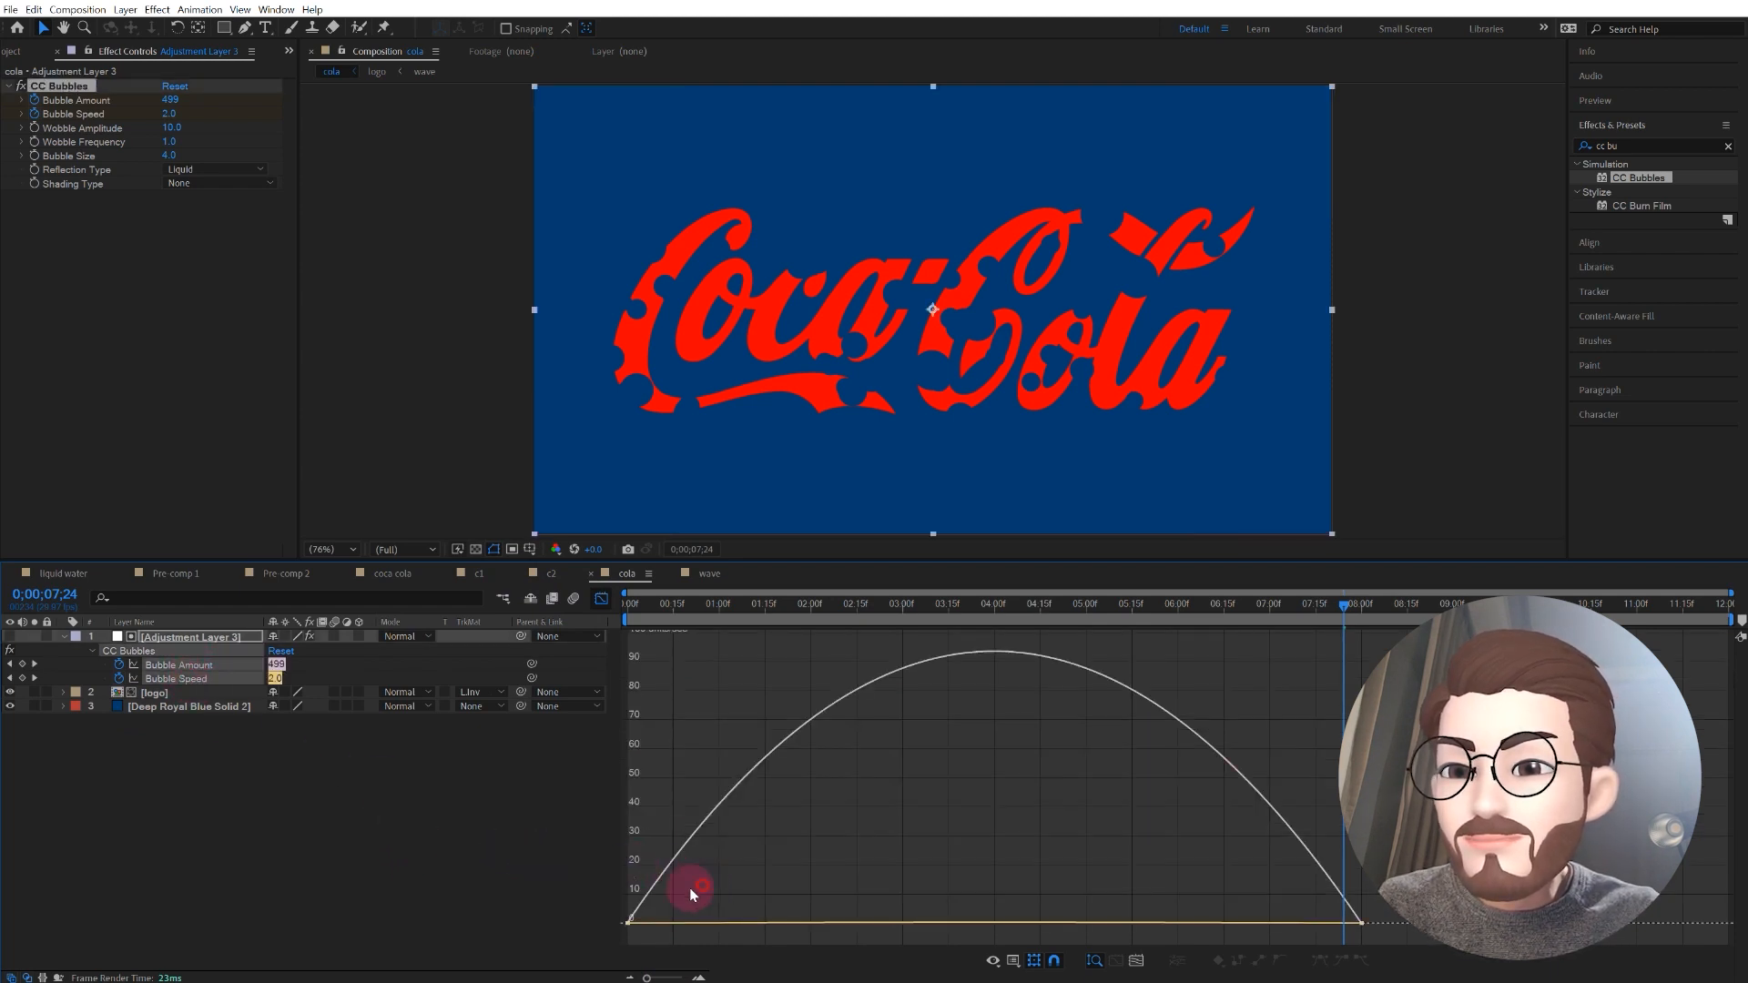
left_click_drag(690, 888, 582, 948)
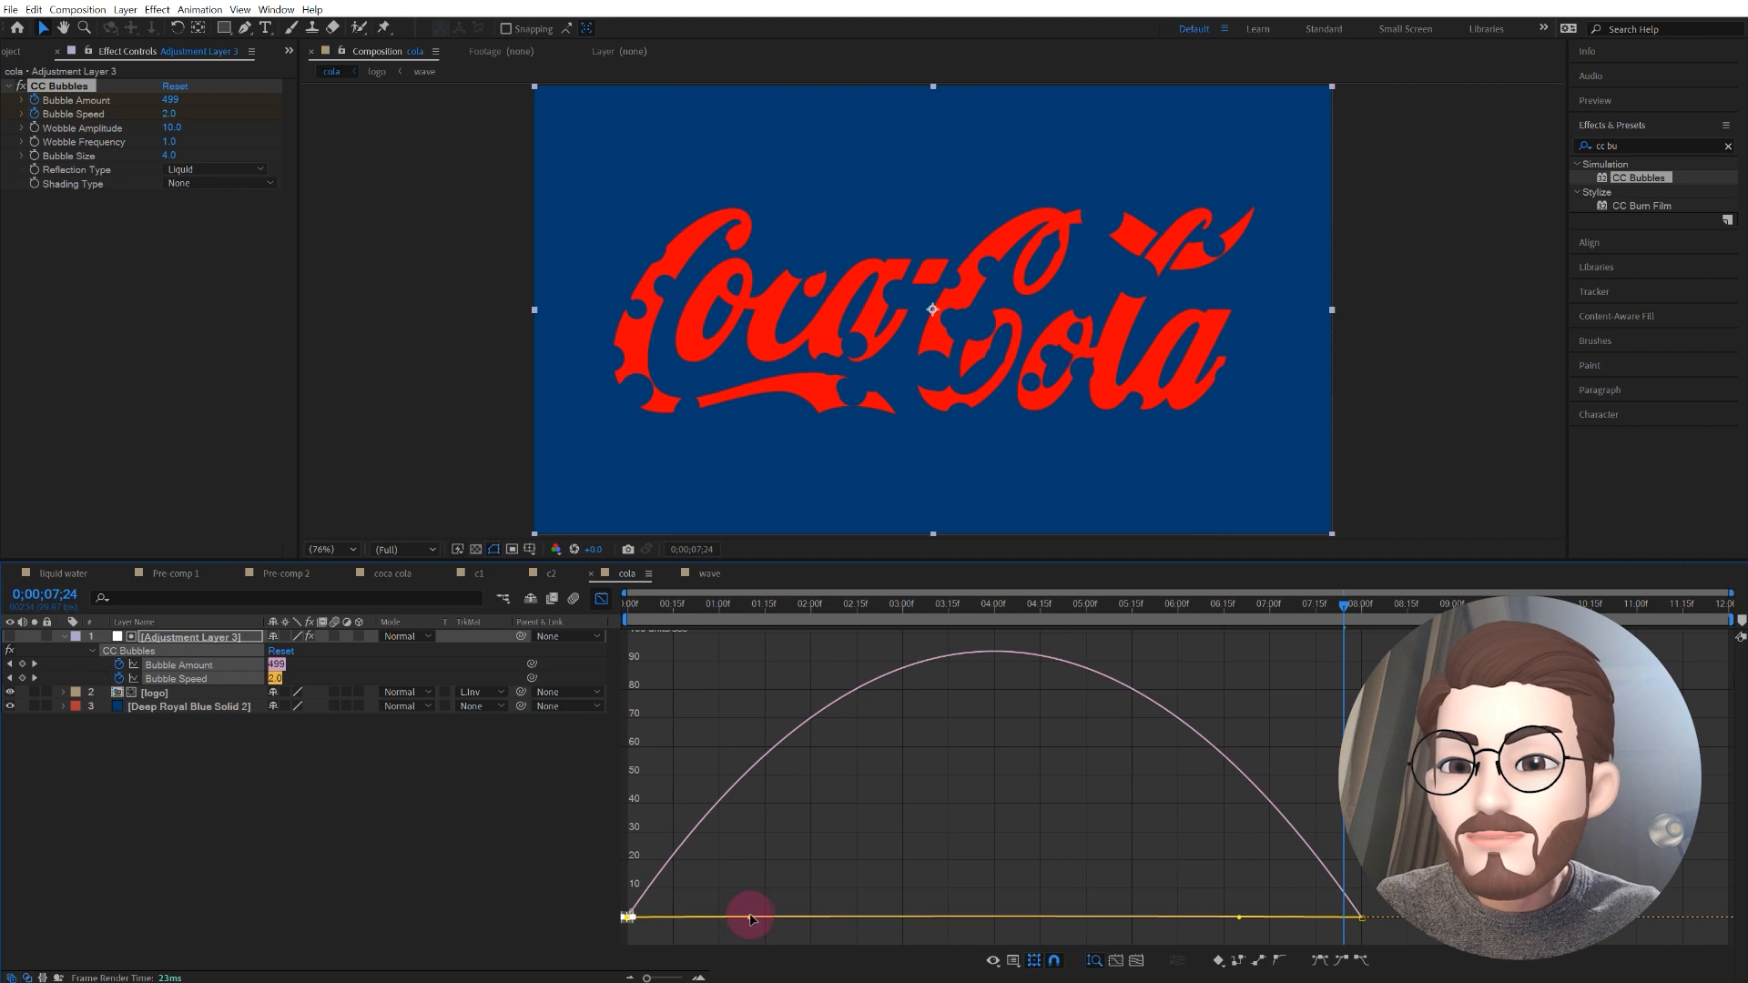
left_click_drag(750, 920, 905, 912)
key("space")
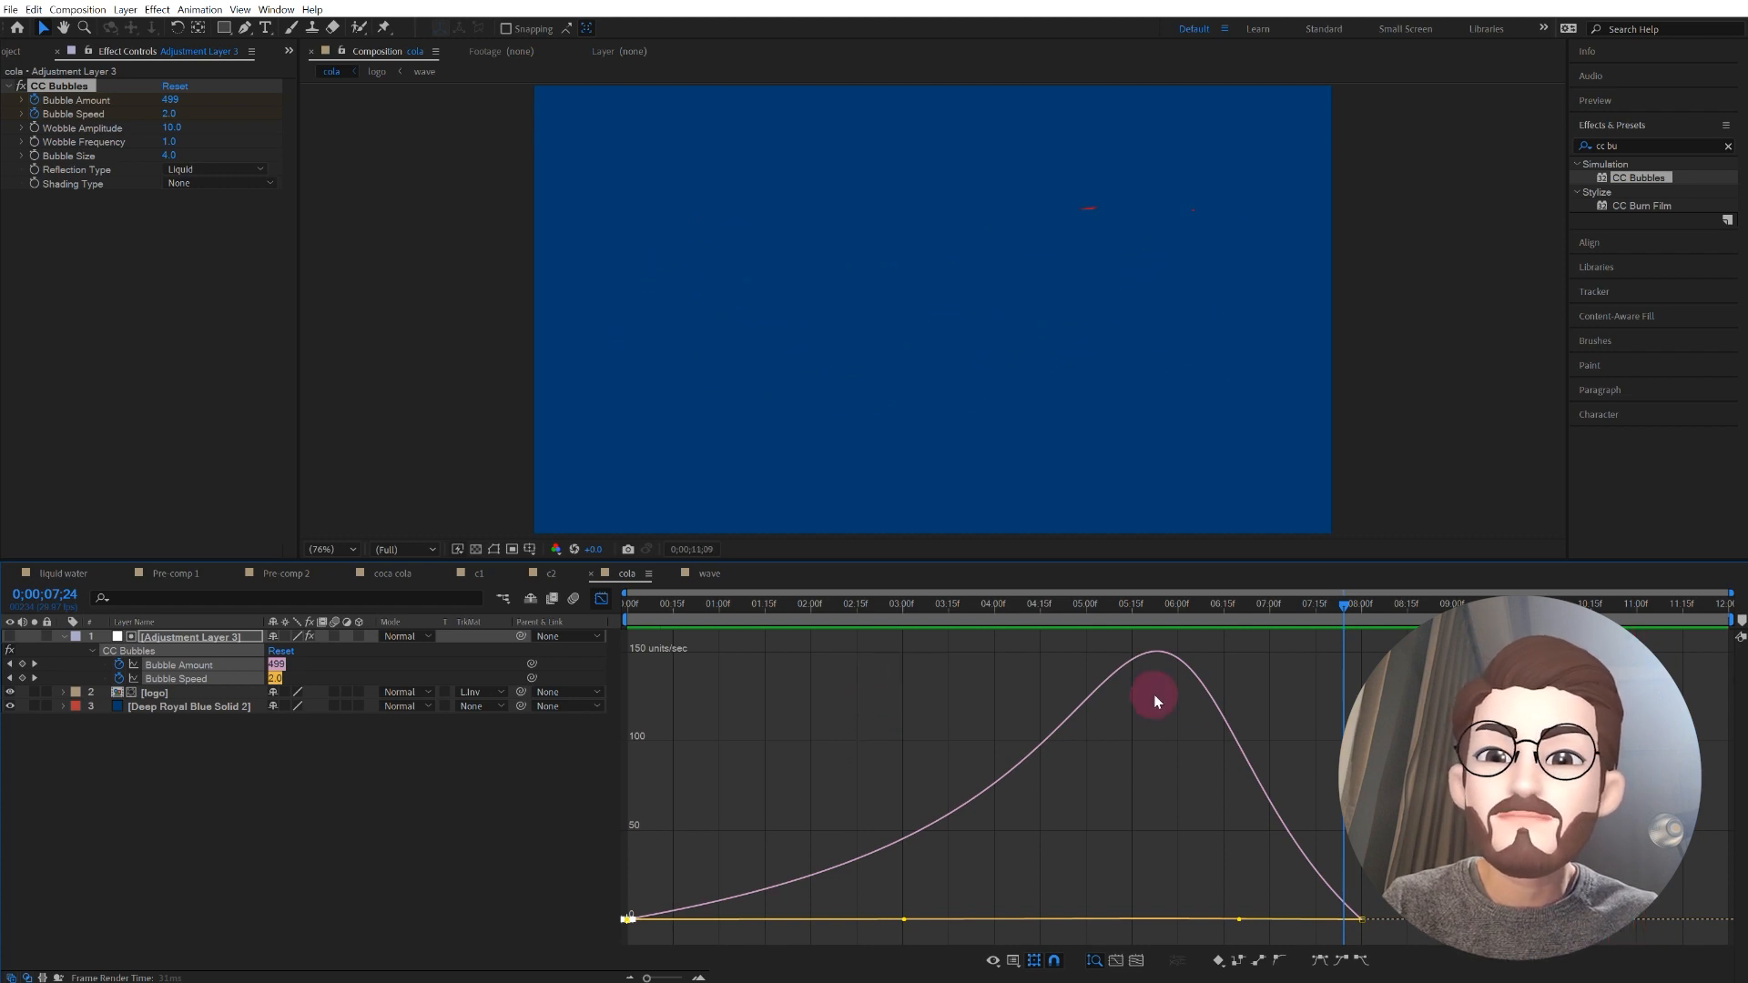
key("space")
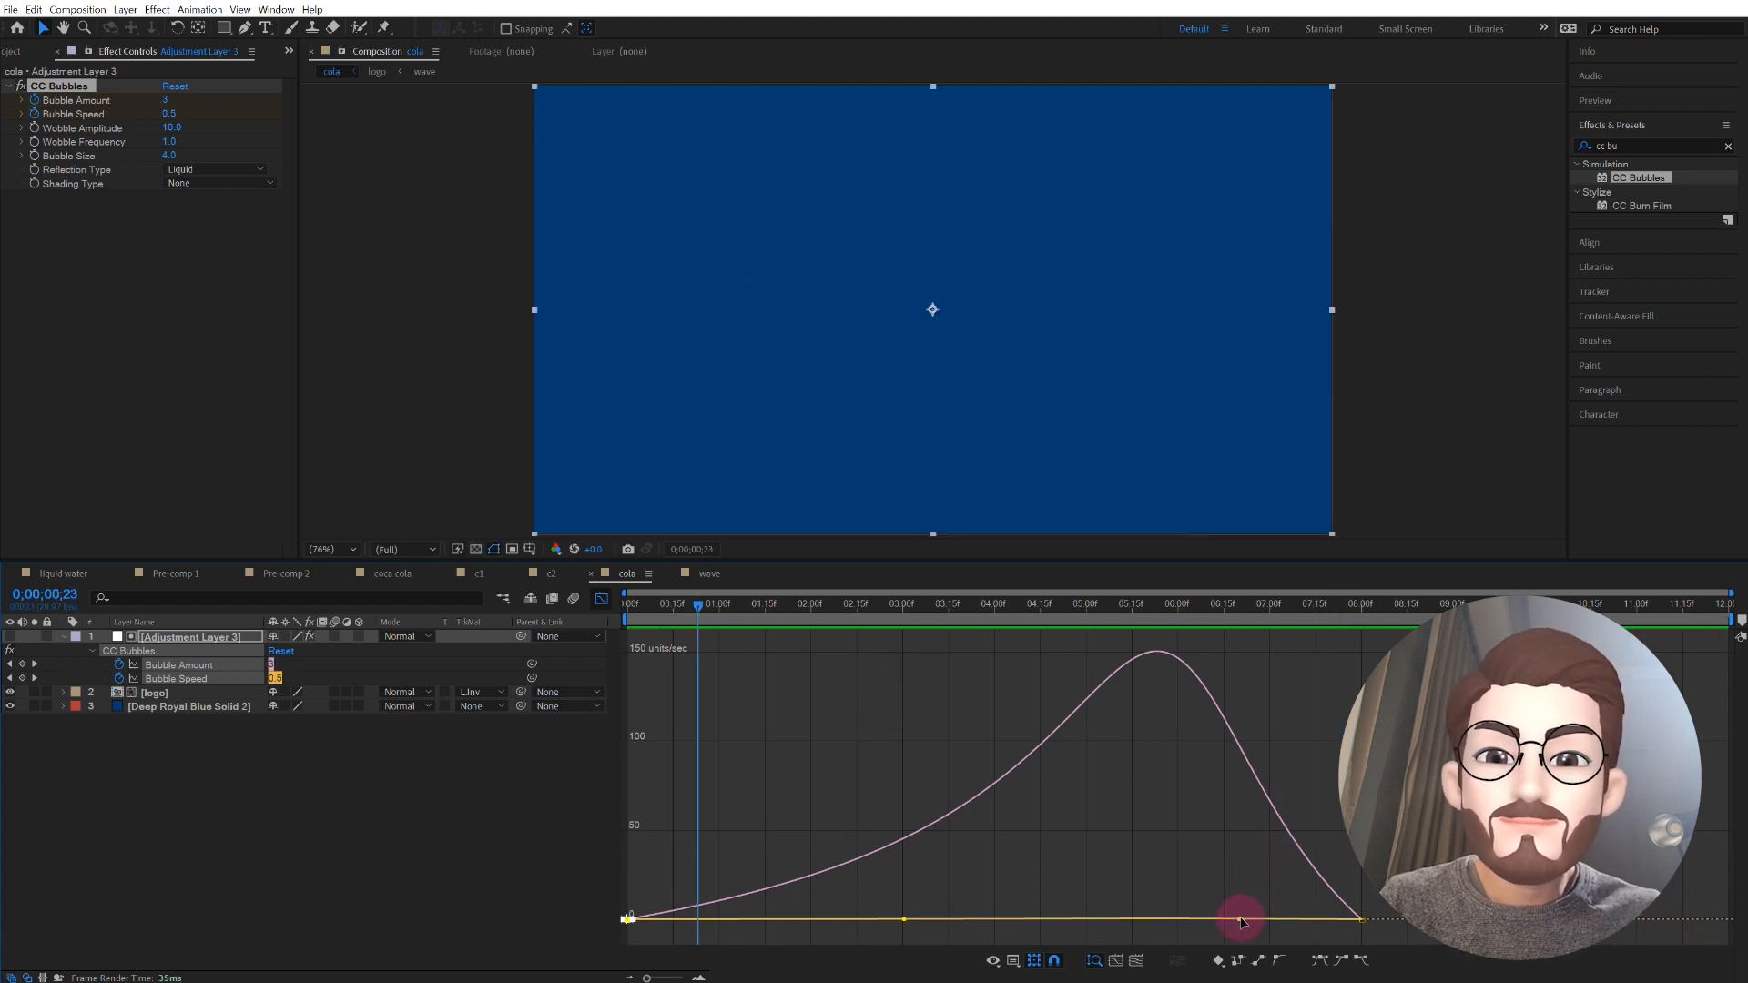
Step: Shorten the incoming easing of both 8-second bubble keyframes until the speed curve peaks right at them, and play the result
left_click_drag(1244, 922, 1326, 929)
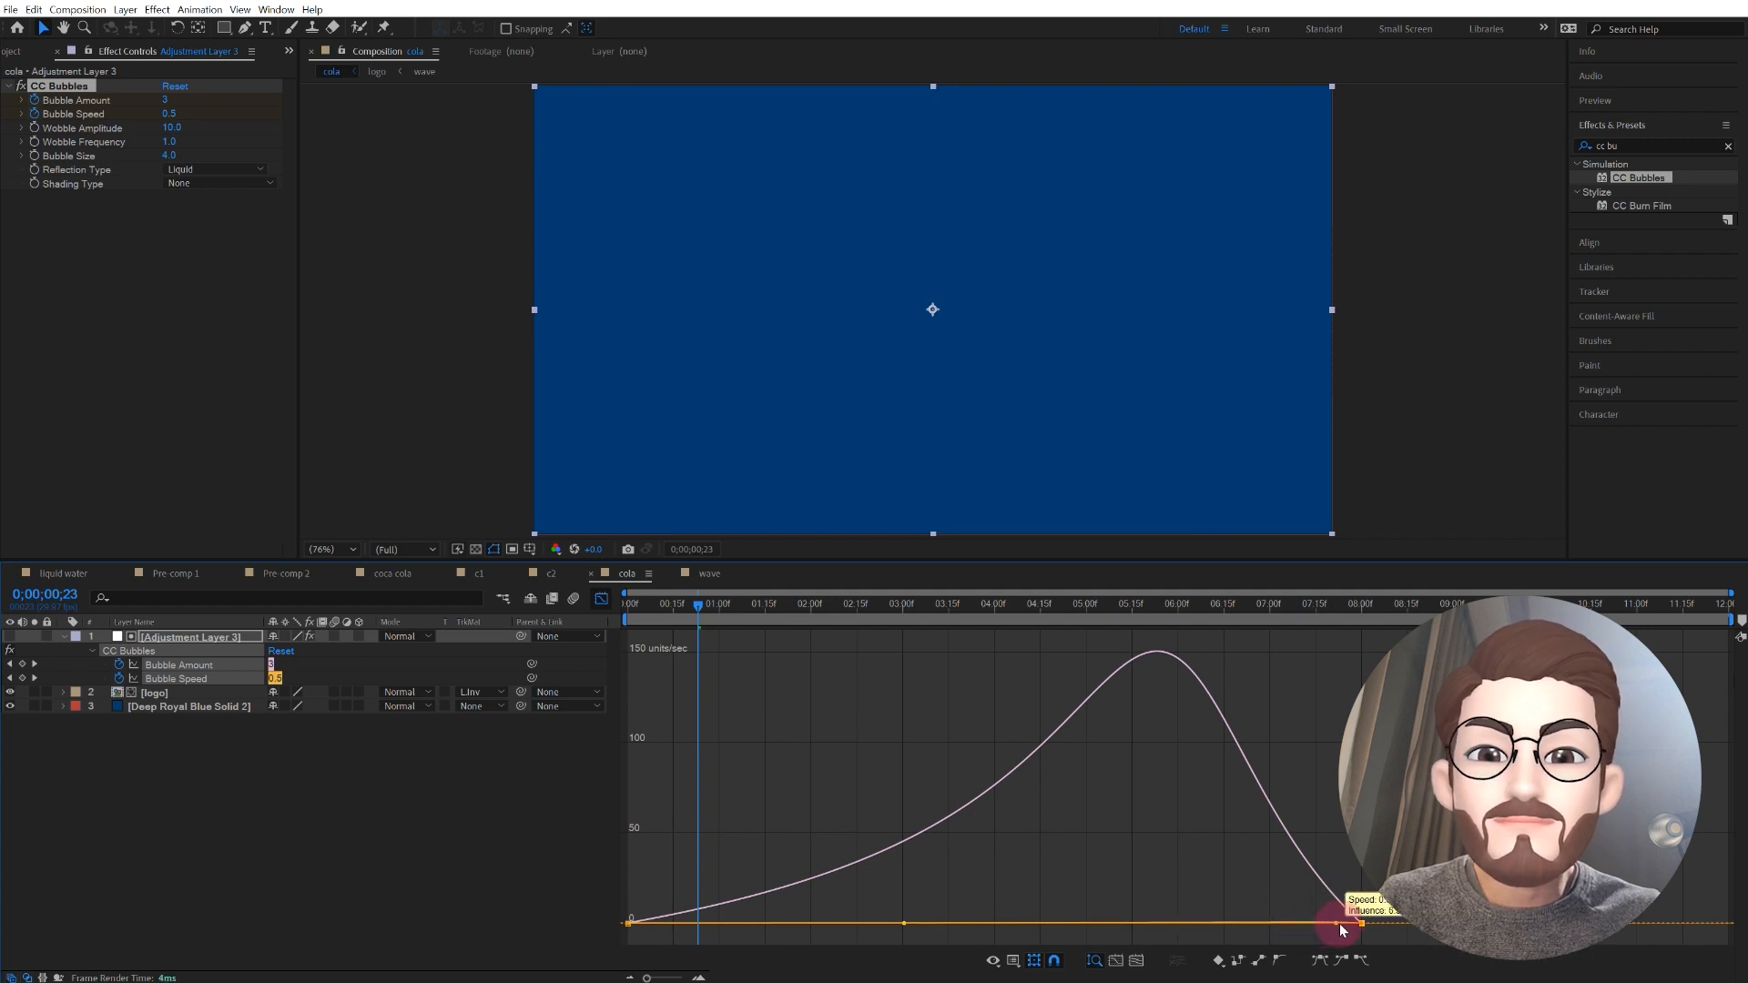
mouse_move(1353, 926)
left_mouse_down()
mouse_move(1317, 947)
mouse_move(1284, 919)
mouse_move(1366, 920)
left_mouse_up()
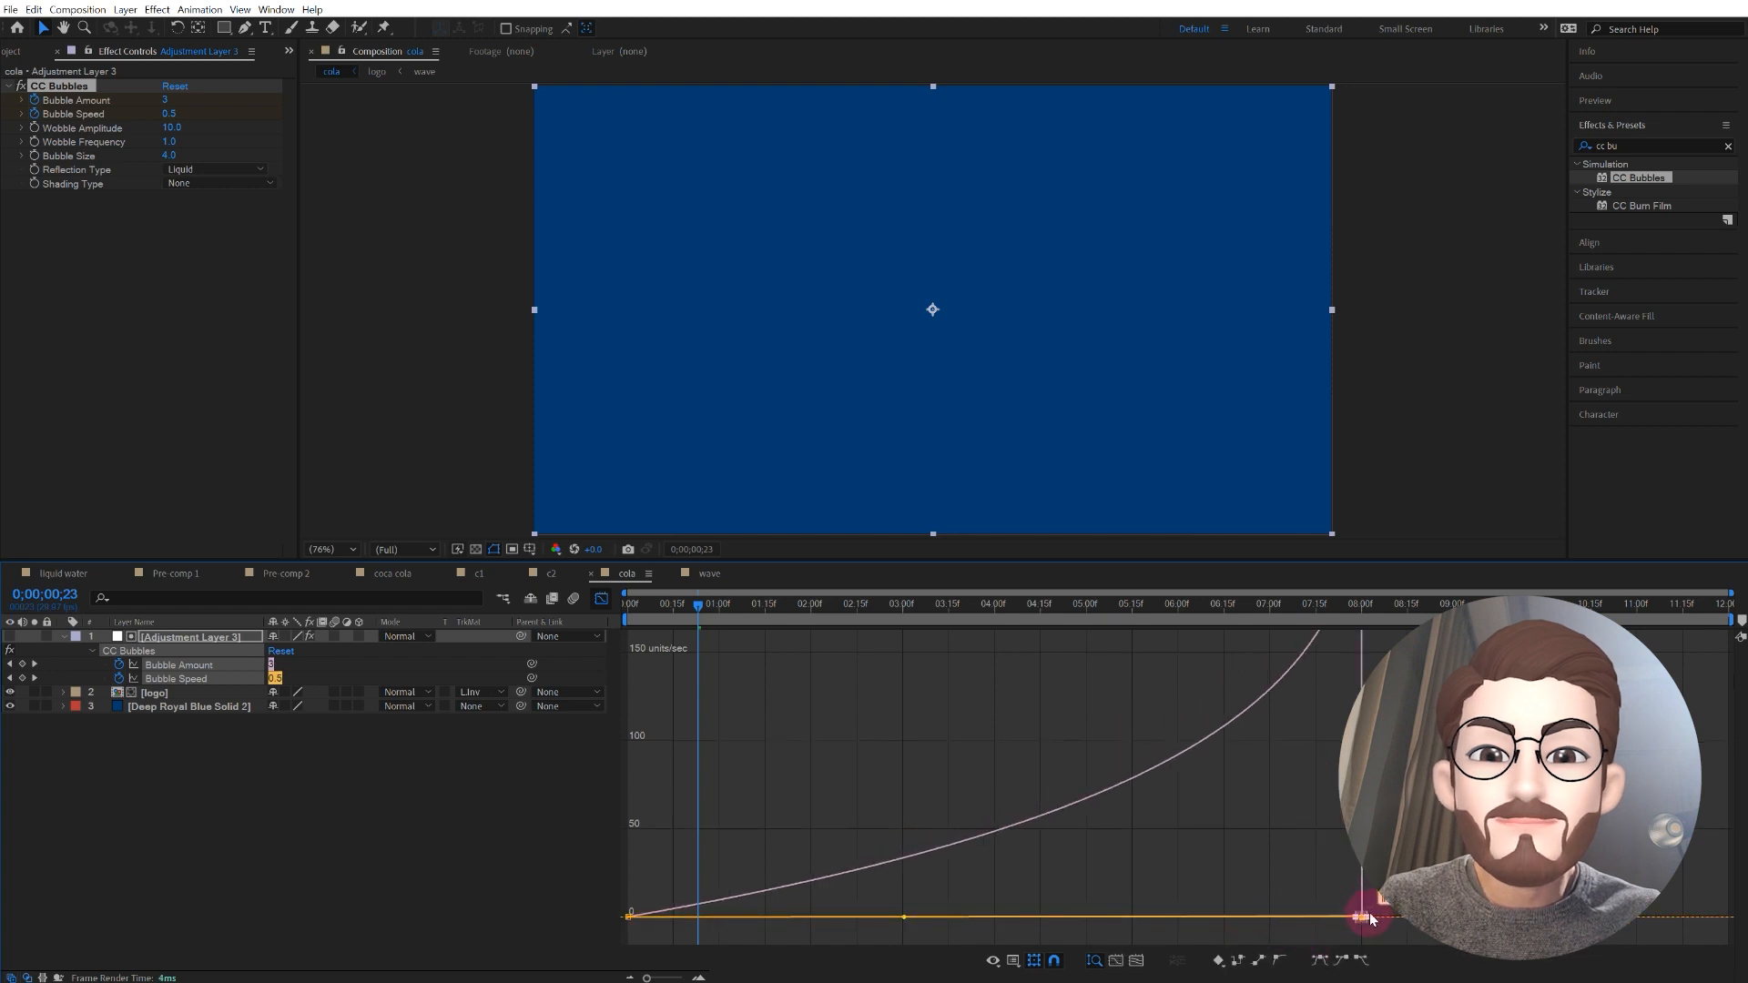
left_click_drag(1370, 918, 1386, 919)
key("space")
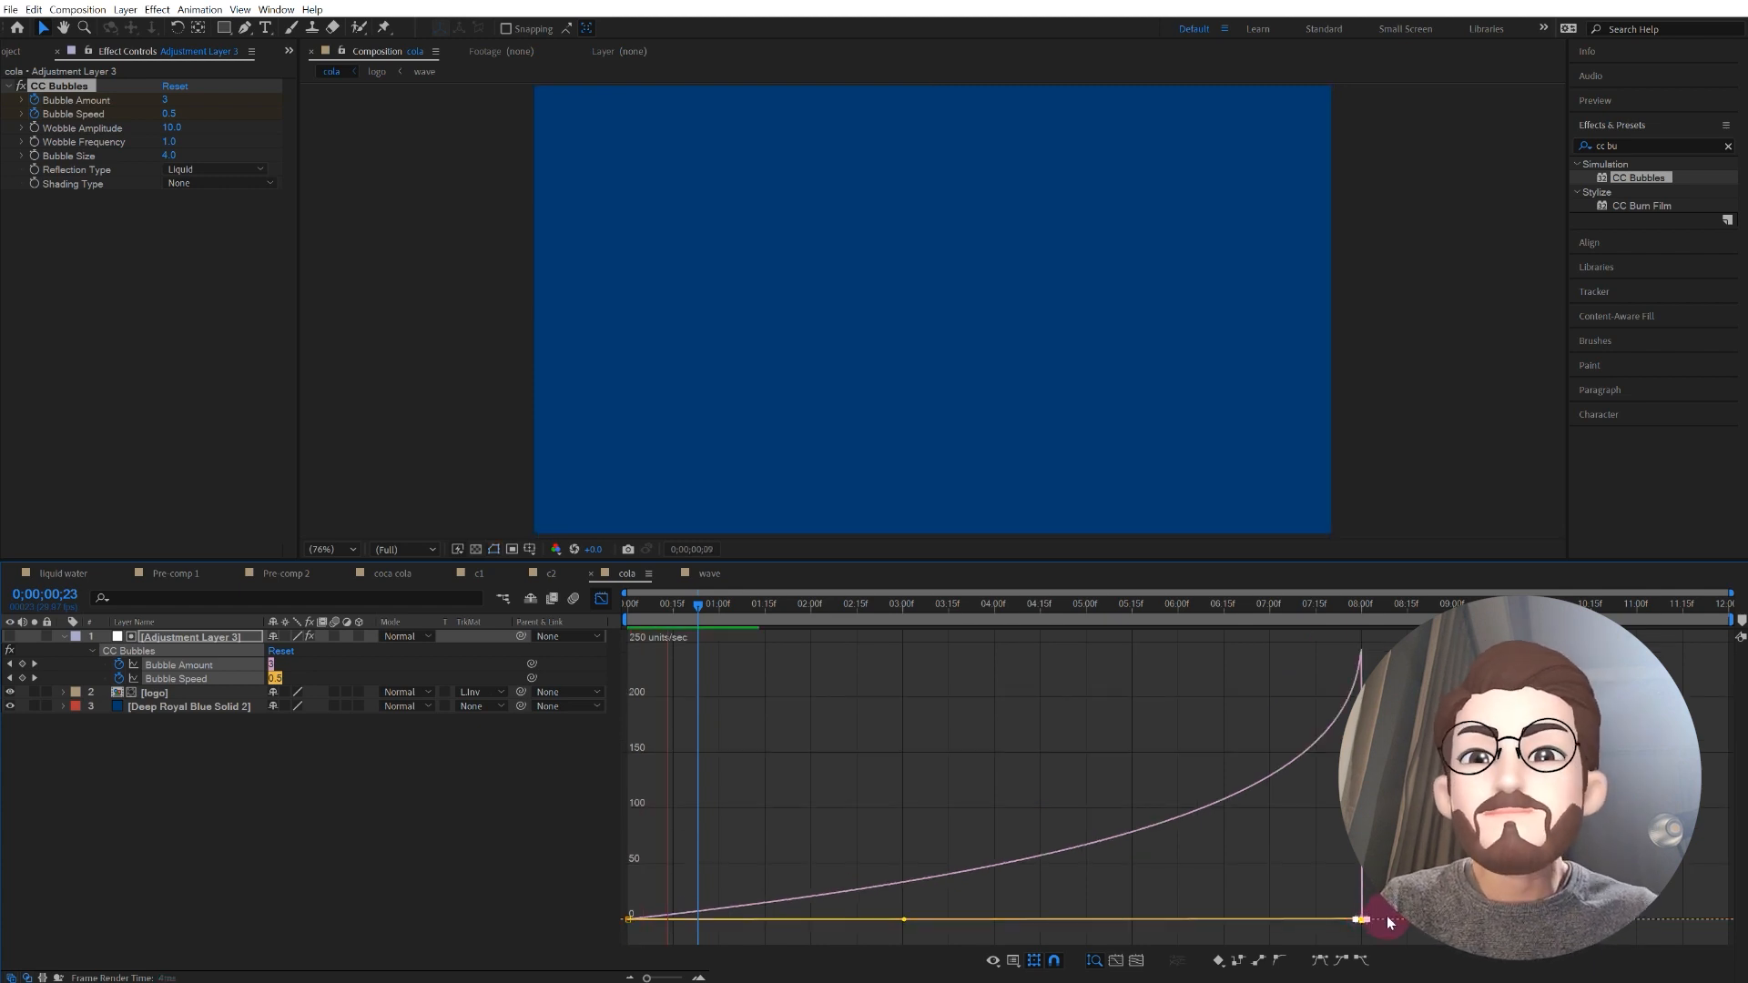